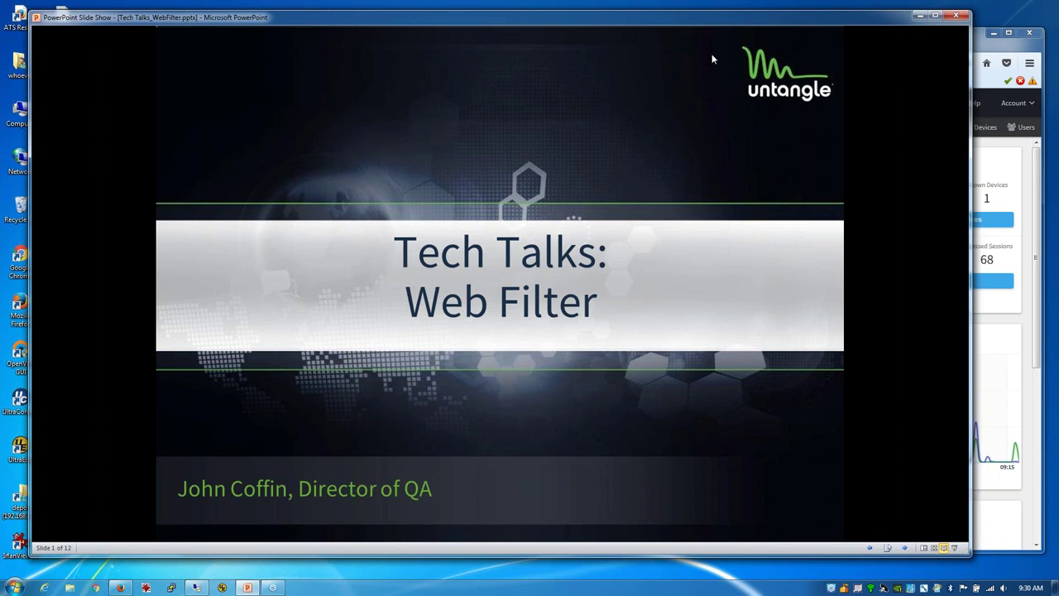
Step: Advance the slide show from the Tech Talks: Web Filter title slide to Housekeeping
{"action": "left_click", "coordinate": [711, 59]}
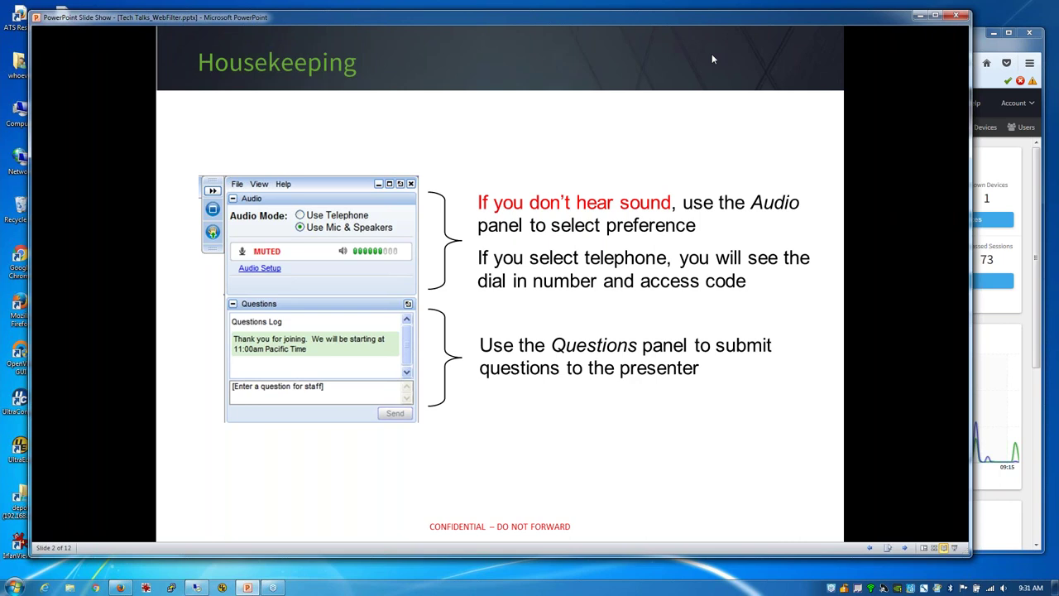
Step: Advance to slide 3, 'Reasons For Using Web Filter'
{"action": "key", "text": "Right"}
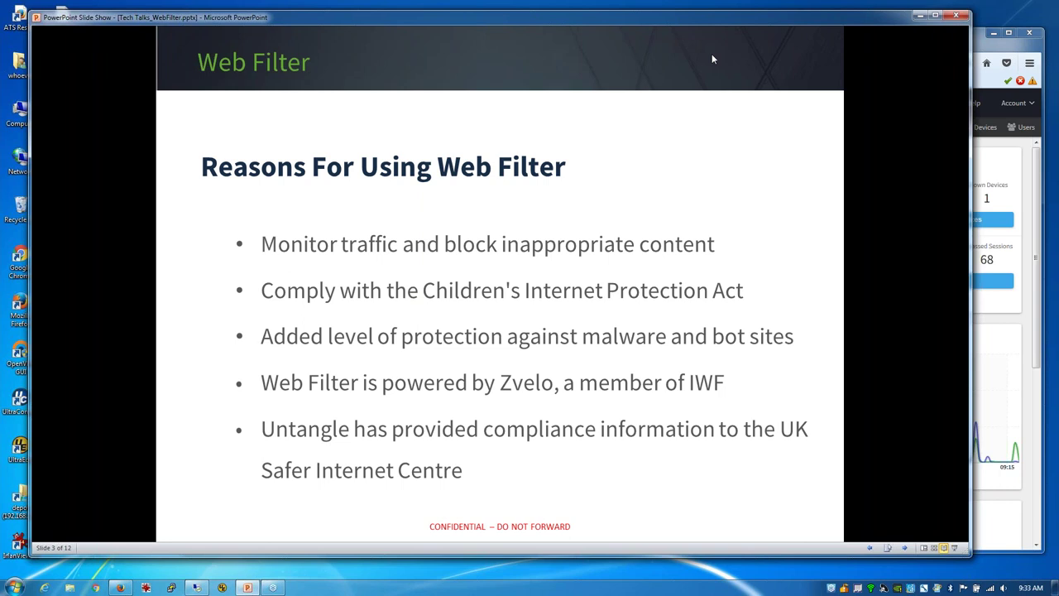
Step: Advance to slide 4, 'Web Filter Features'
{"action": "key", "text": "Right"}
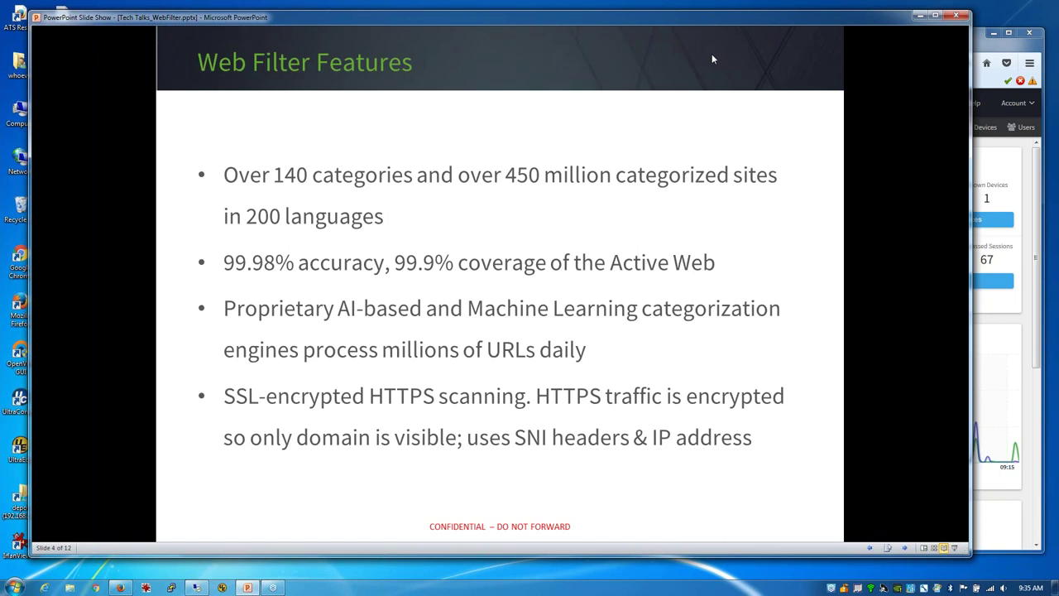
Step: Reveal the Block Categories screenshot, then show the Untangle Web Filter Categories page
{"action": "key", "text": "Page_Down"}
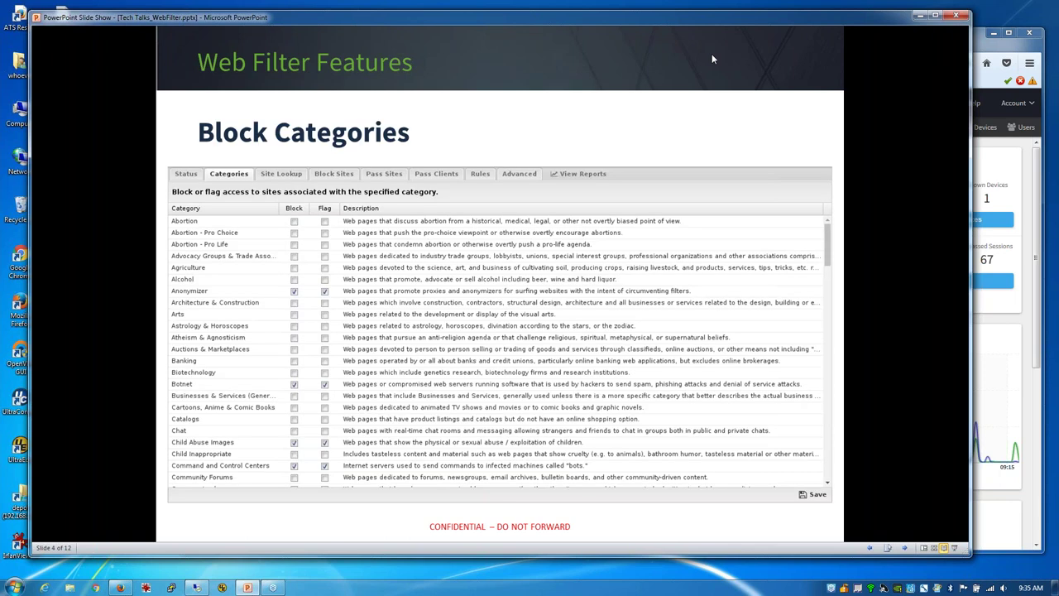
{"action": "left_click", "coordinate": [983, 51]}
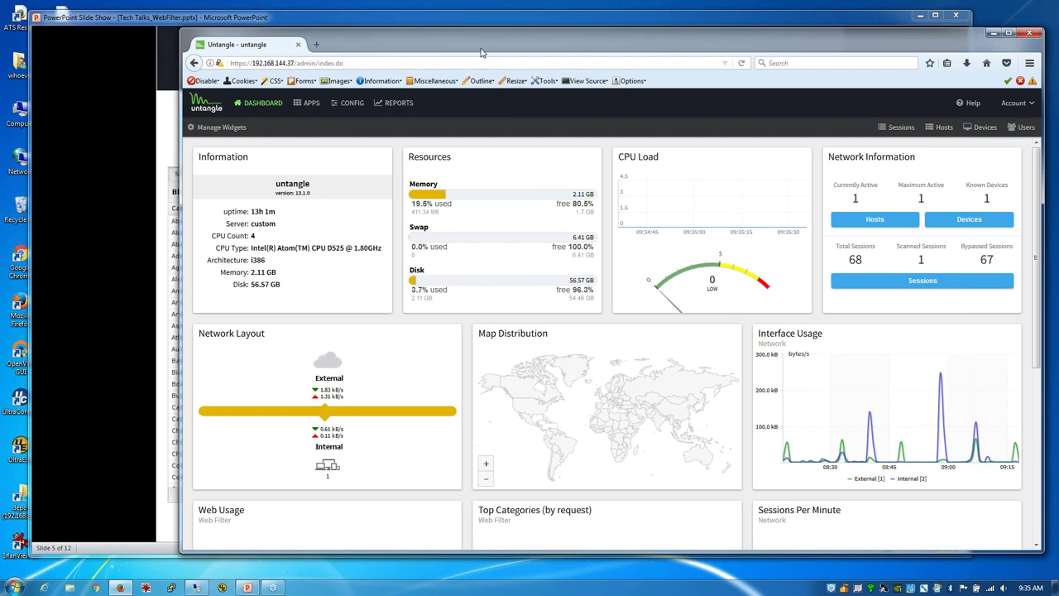
{"action": "left_click", "coordinate": [321, 108]}
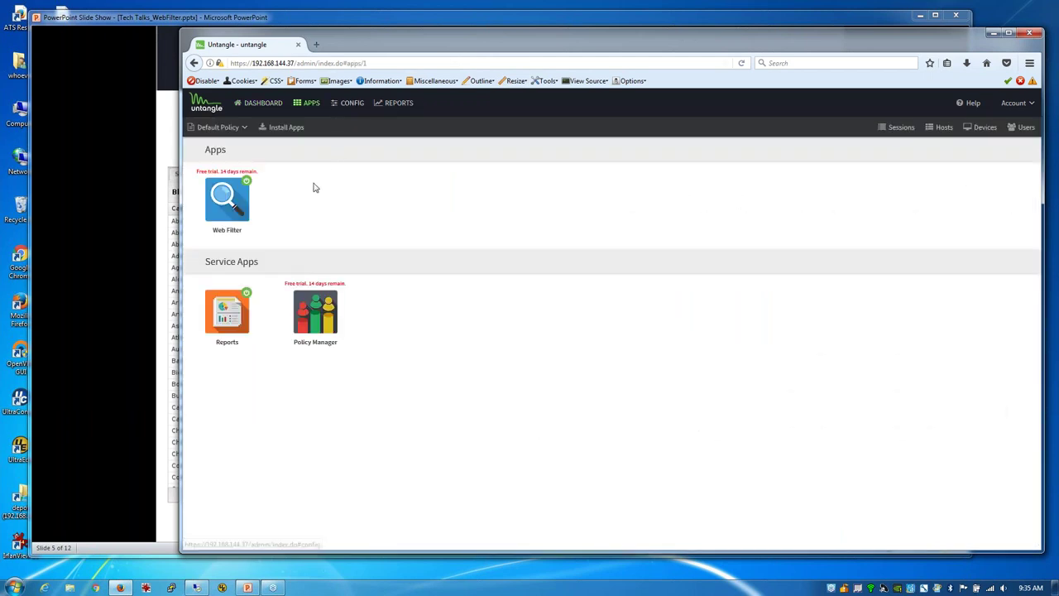
{"action": "left_click", "coordinate": [233, 206]}
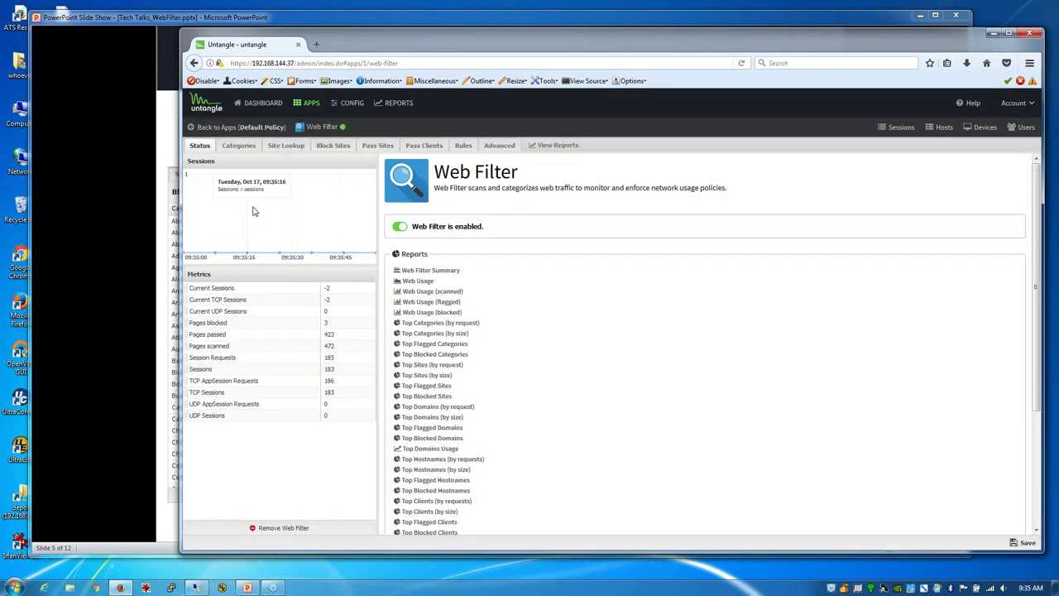
{"action": "left_click", "coordinate": [240, 146]}
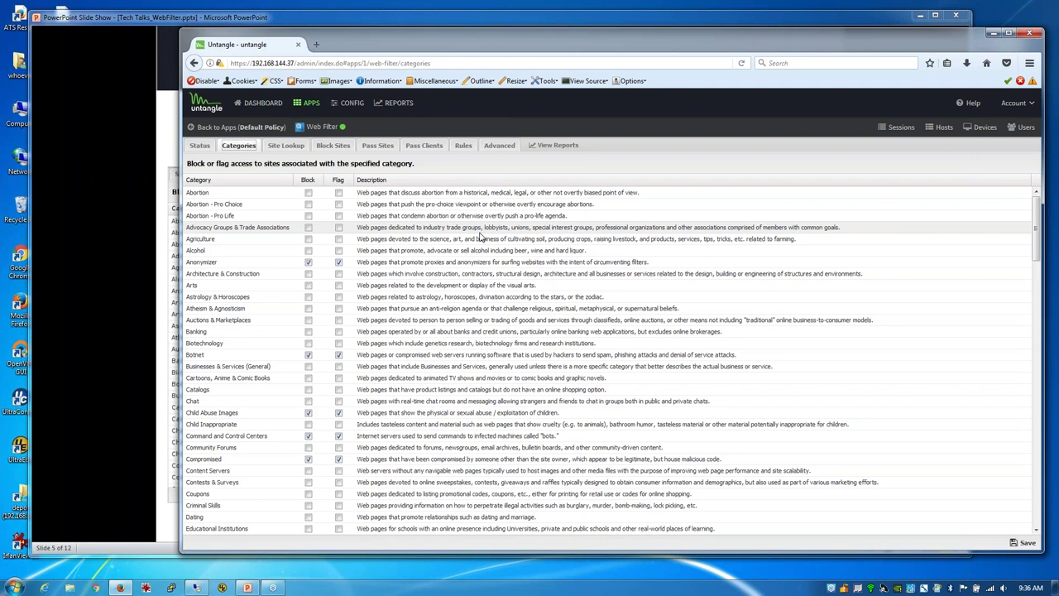
Step: On the remote client, browse to playboy.com in a new Firefox tab
{"action": "mouse_move", "coordinate": [197, 589]}
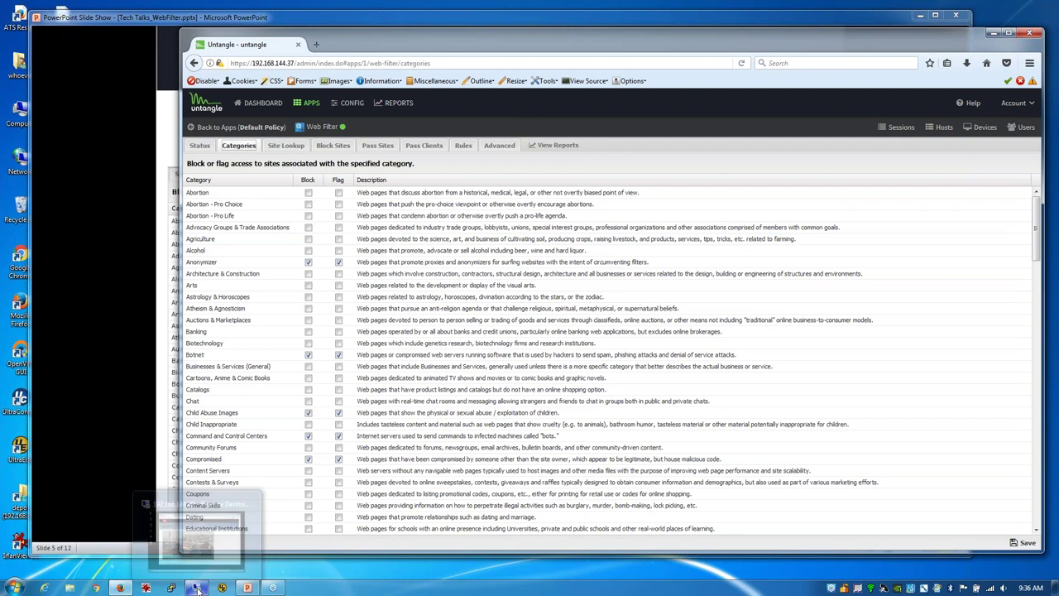
{"action": "left_click", "coordinate": [198, 589]}
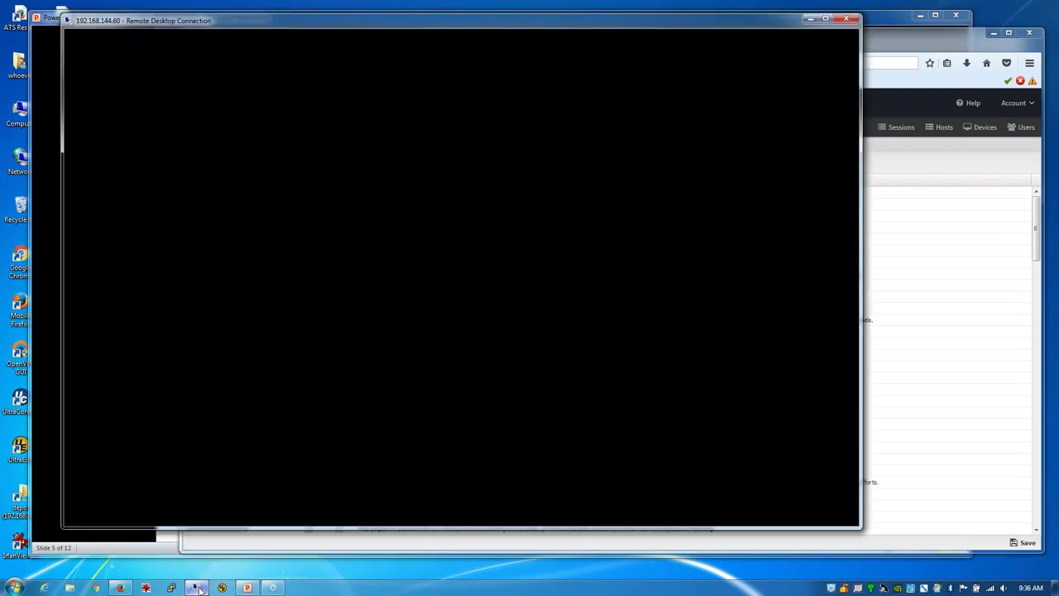
{"action": "left_click", "coordinate": [290, 65]}
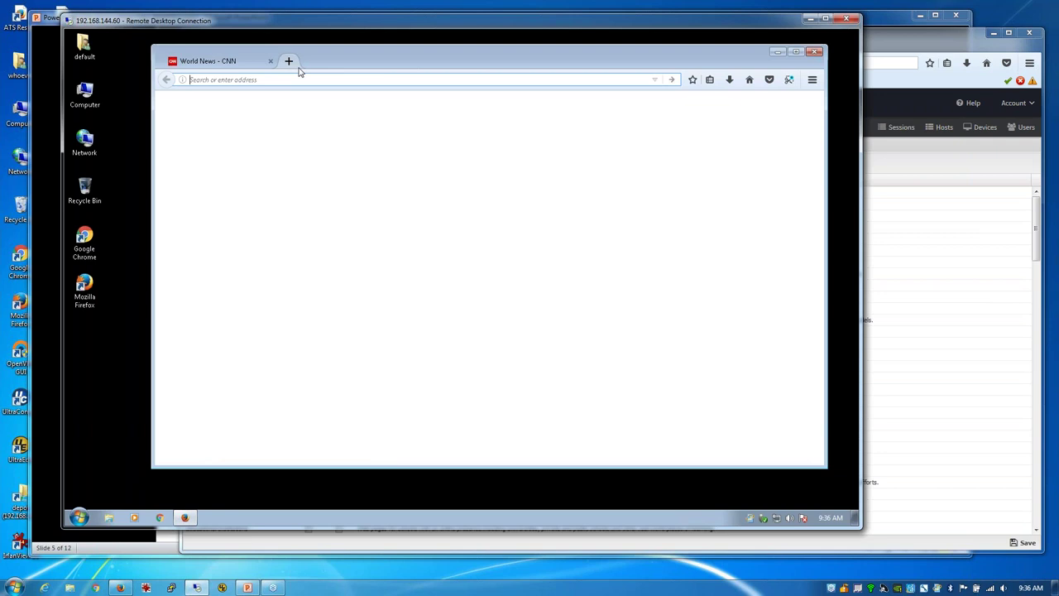
{"action": "type", "text": "playboy.com/"}
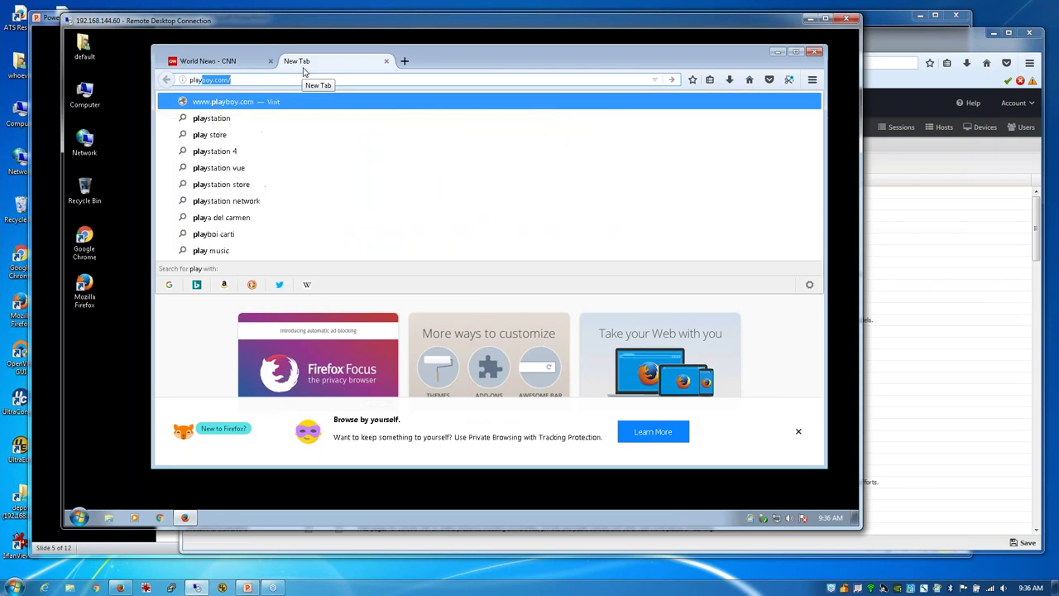
{"action": "key", "text": "Return"}
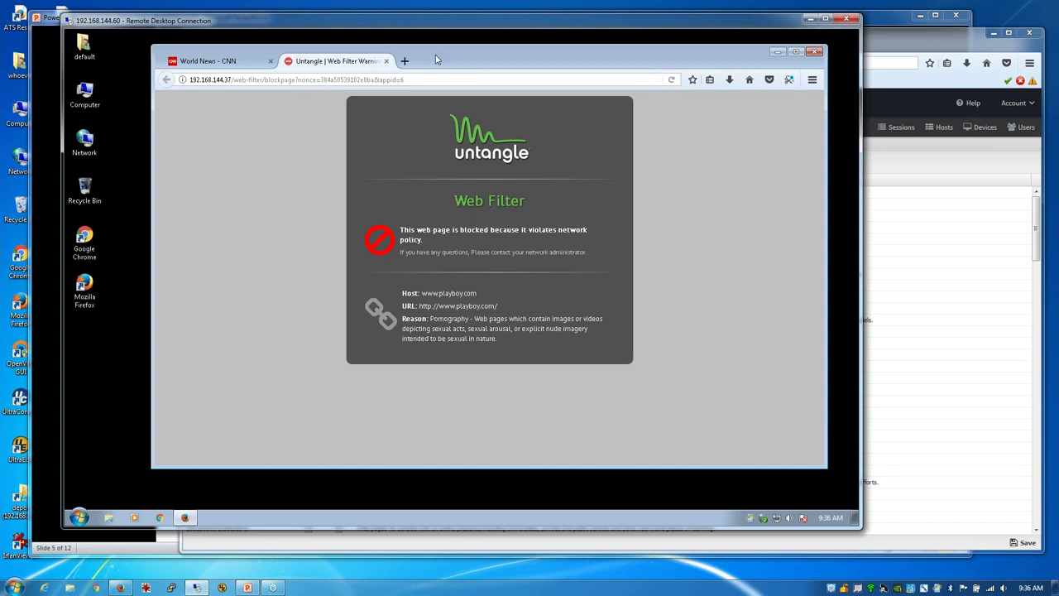
Step: Back in Untangle, scroll the Web Filter category list down to News
{"action": "left_click", "coordinate": [882, 48]}
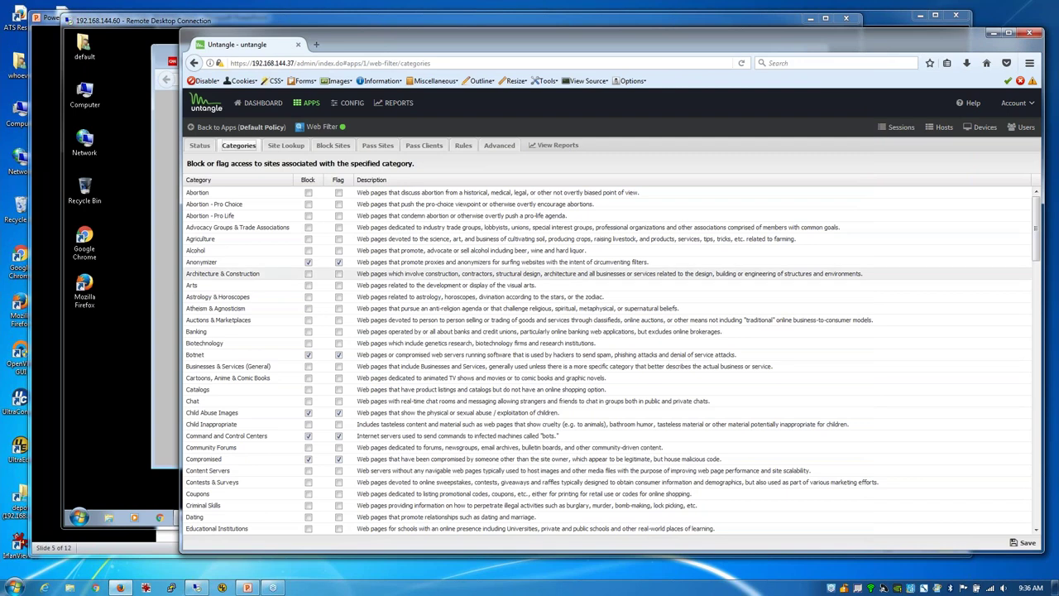
{"action": "scroll", "coordinate": [406, 383], "scroll_direction": "down", "scroll_amount": 1}
{"action": "scroll", "coordinate": [351, 403], "scroll_direction": "down", "scroll_amount": 10}
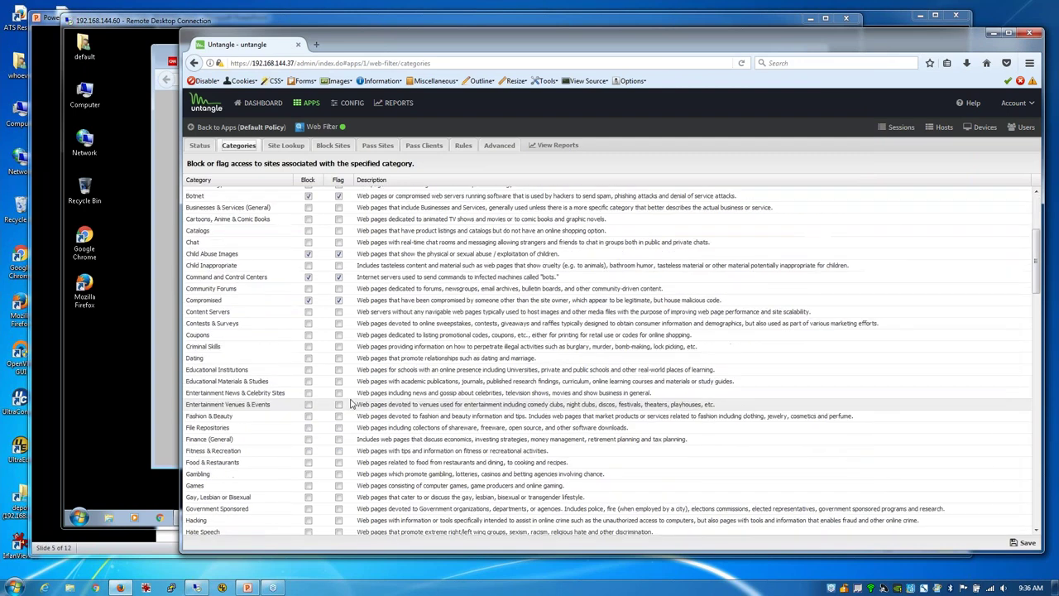
{"action": "scroll", "coordinate": [350, 403], "scroll_direction": "down", "scroll_amount": 4}
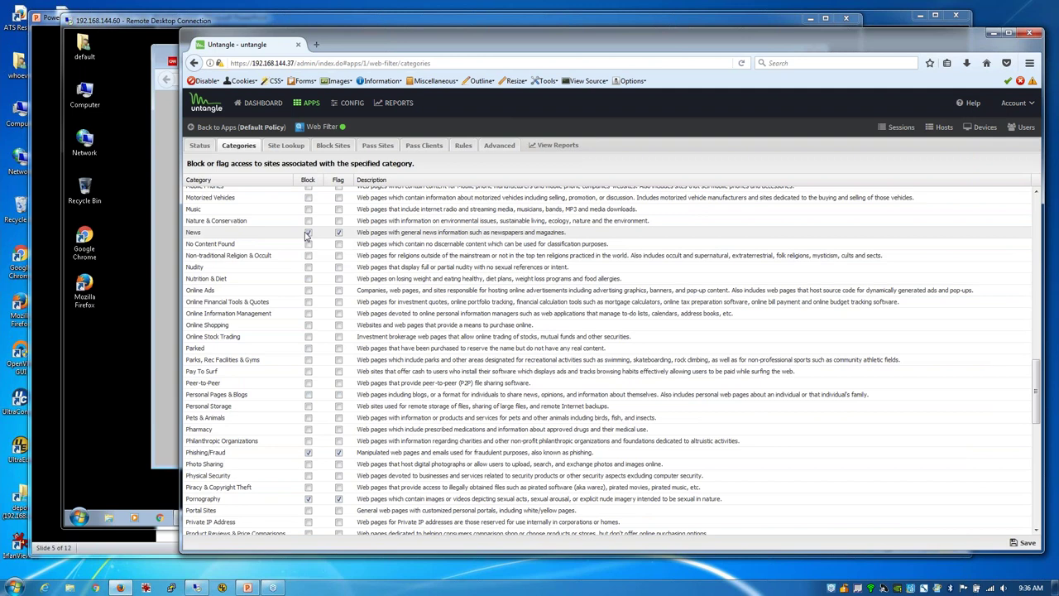
Step: Uncheck Pass for cnn.com in the Pass Sites list and save
{"action": "left_click", "coordinate": [377, 145]}
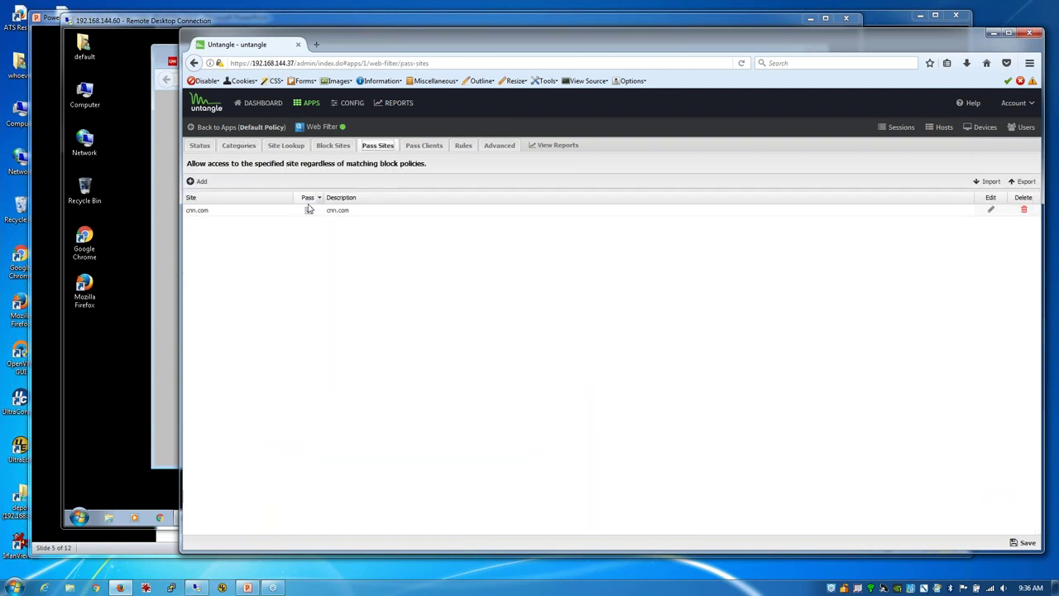
{"action": "left_click", "coordinate": [308, 210]}
{"action": "left_click", "coordinate": [1024, 543]}
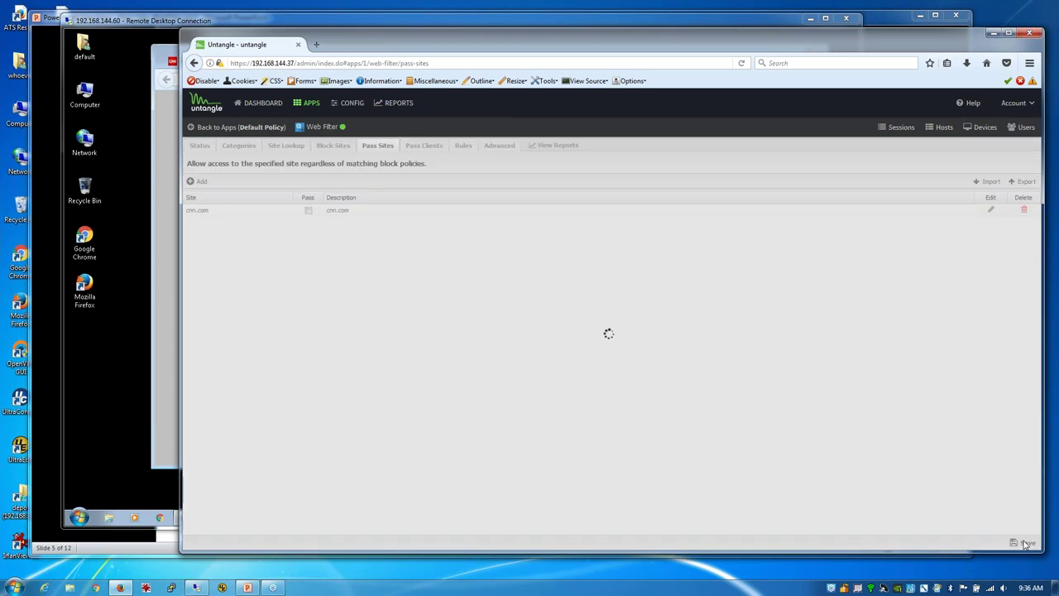
Step: On the client, load cnn.com to see it blocked as News, then return to Untangle
{"action": "left_click", "coordinate": [158, 62]}
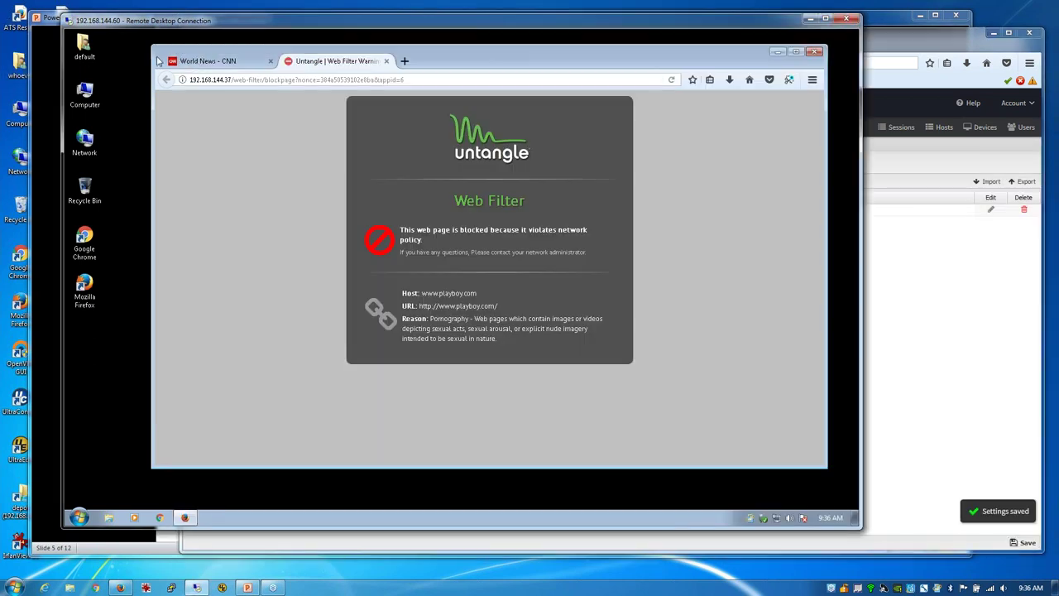
{"action": "left_click", "coordinate": [198, 65]}
{"action": "left_click", "coordinate": [246, 79]}
{"action": "type", "text": "cnn.com/"}
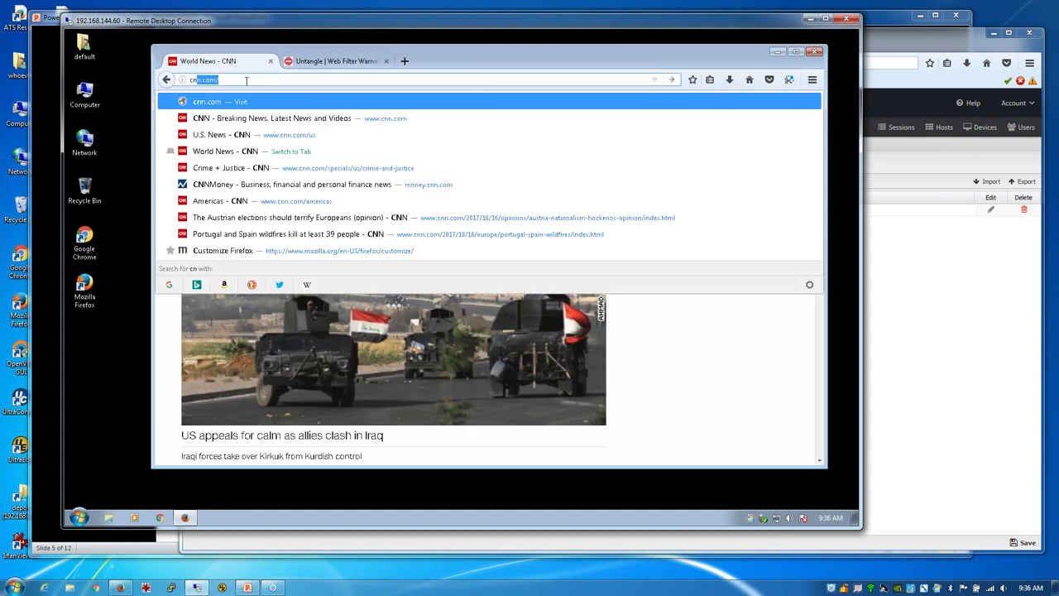
{"action": "key", "text": "Return"}
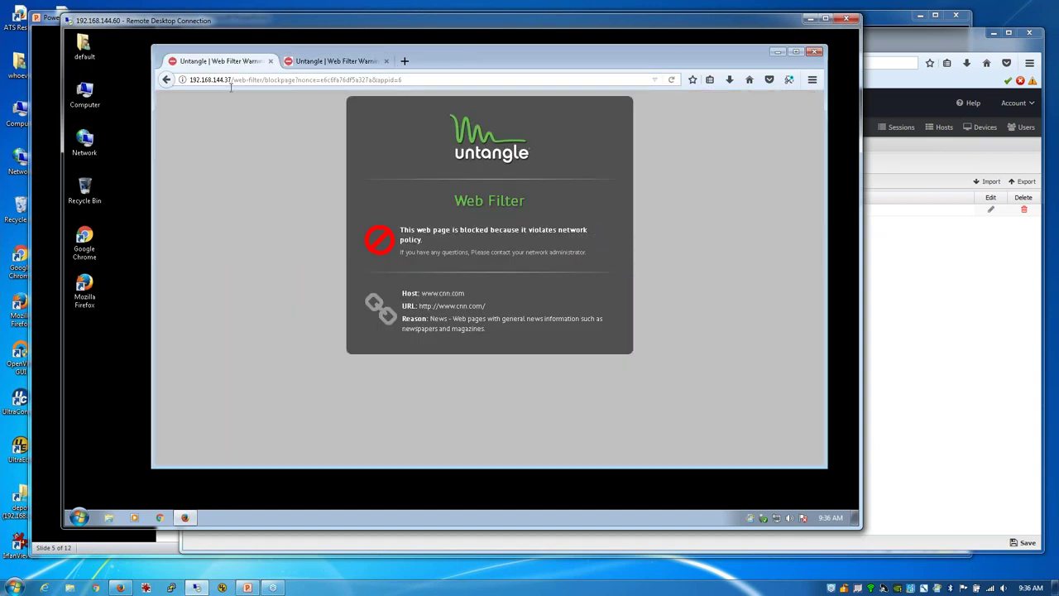
{"action": "left_click", "coordinate": [302, 79]}
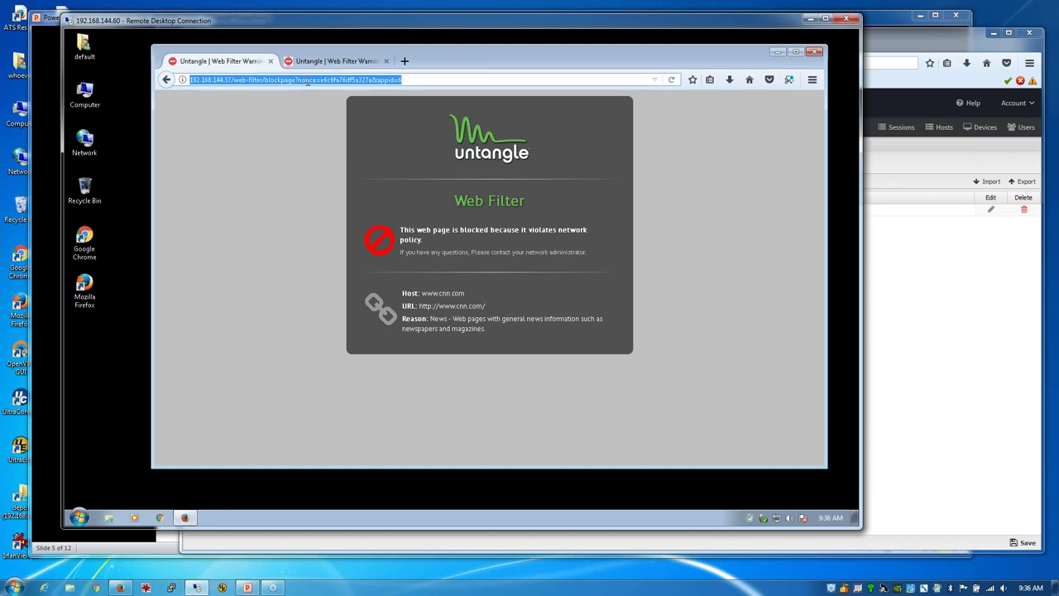
{"action": "left_click", "coordinate": [886, 43]}
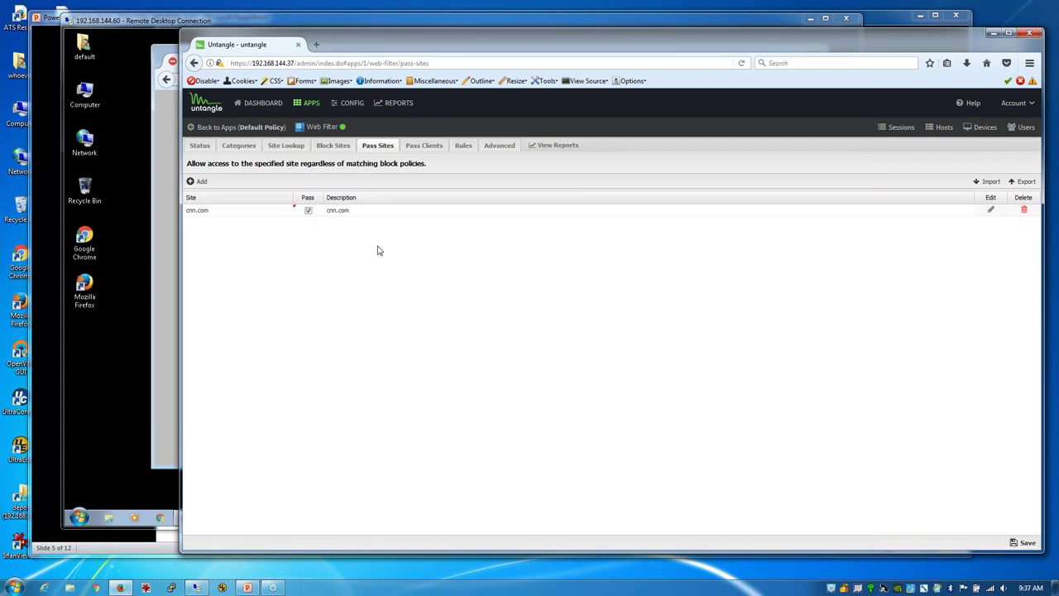
Step: Re-enable the cnn.com pass, then delete that Pass Sites entry and save
{"action": "left_click", "coordinate": [307, 210]}
{"action": "left_click", "coordinate": [1025, 212]}
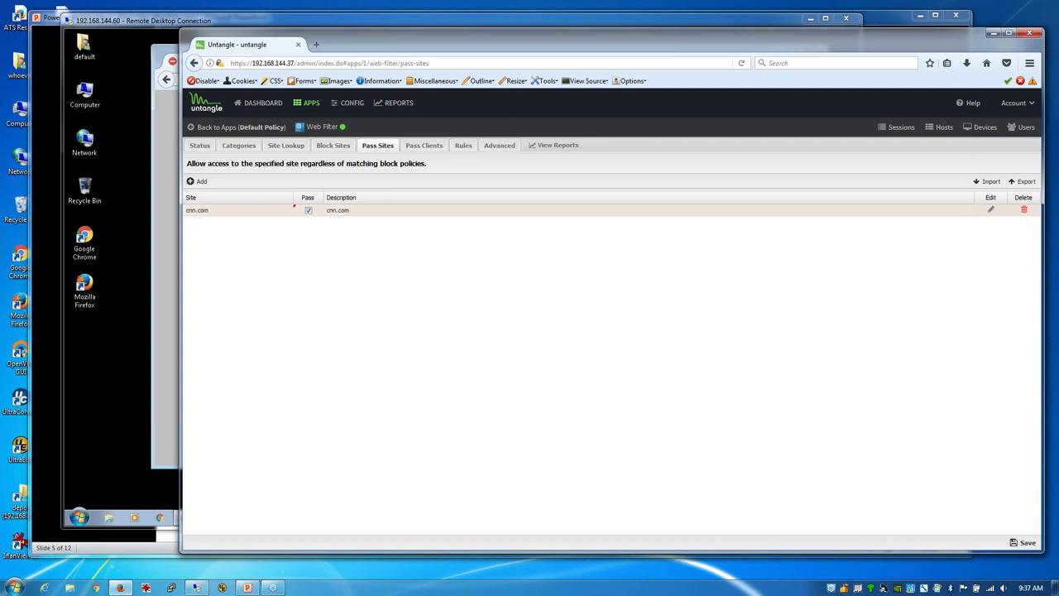
{"action": "left_click", "coordinate": [1027, 542]}
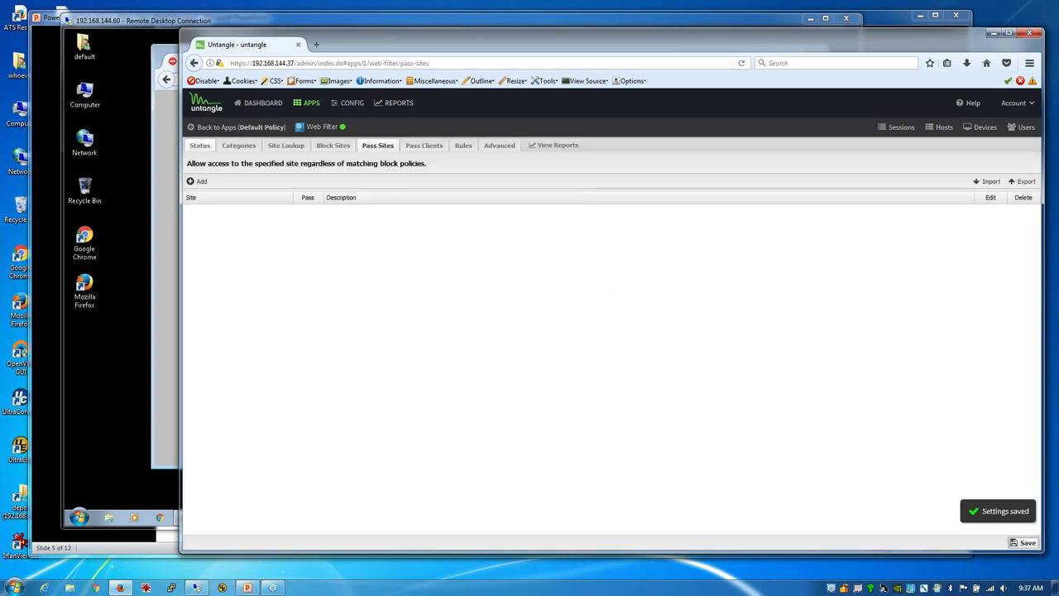
Step: Add a cnn.com pass site described 'cnn news' and save
{"action": "left_click", "coordinate": [202, 183]}
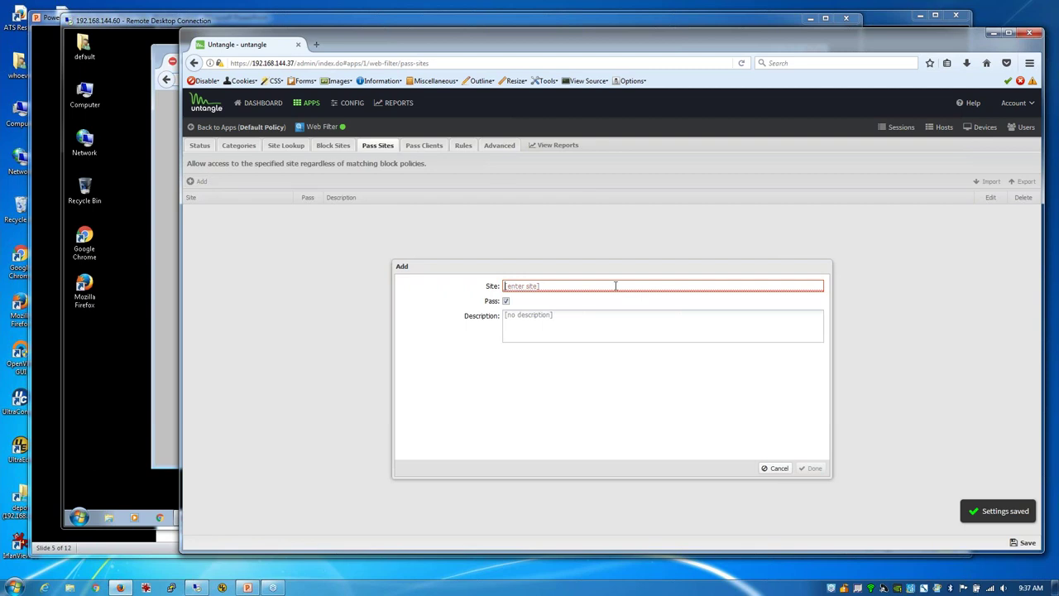
{"action": "type", "text": "cnn.com"}
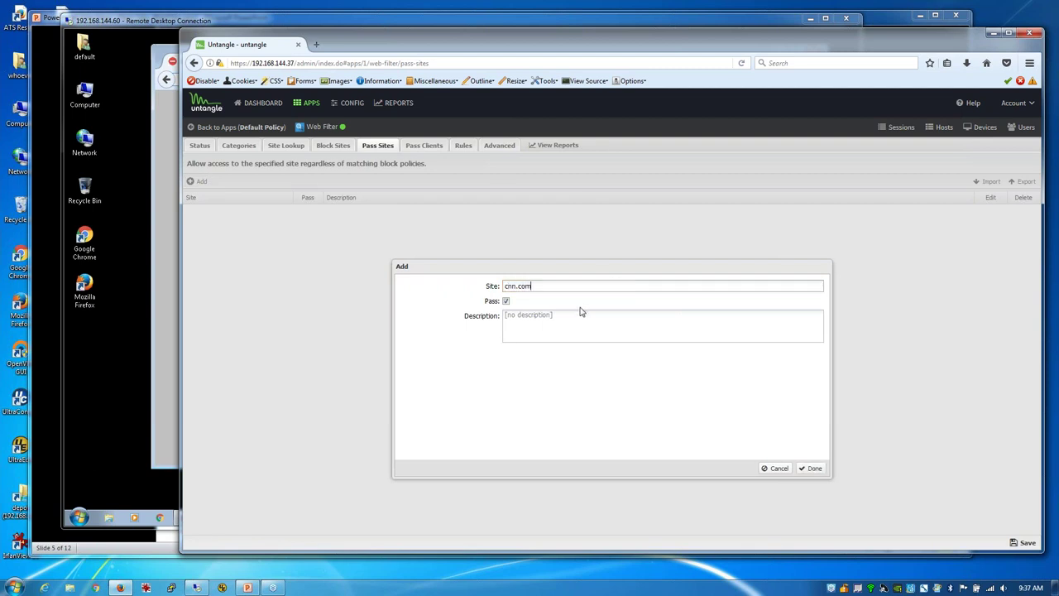
{"action": "left_click", "coordinate": [582, 314]}
{"action": "left_click", "coordinate": [586, 321]}
{"action": "type", "text": "cnn news"}
{"action": "left_click", "coordinate": [811, 469]}
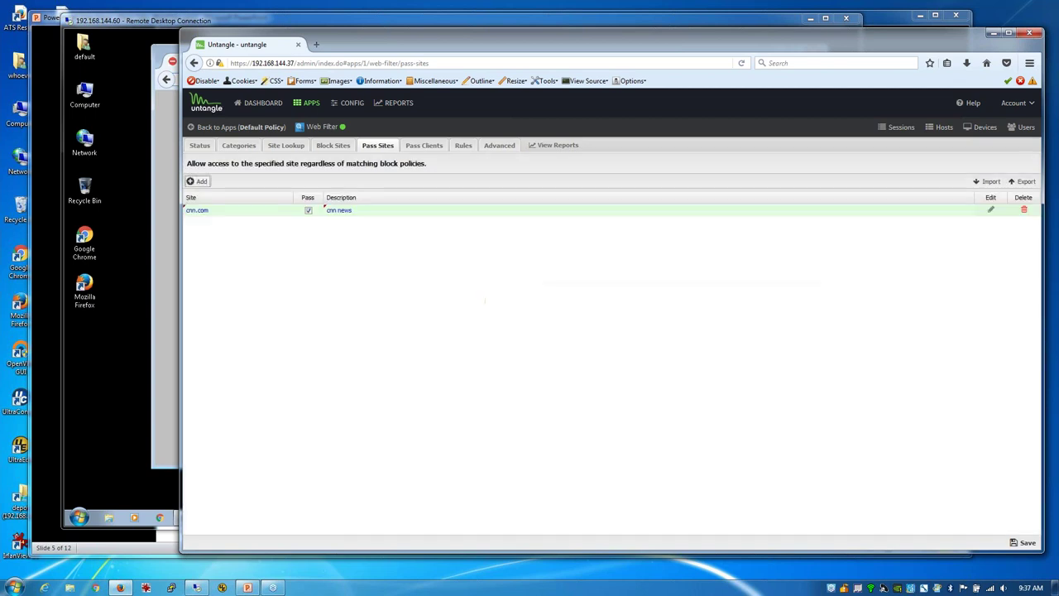
{"action": "left_click", "coordinate": [1014, 541]}
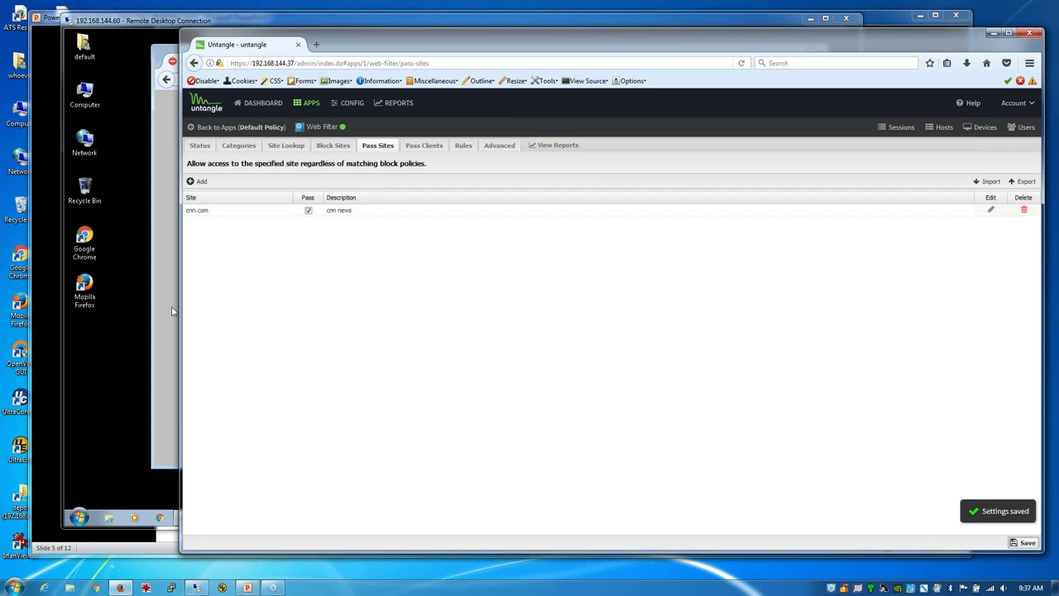
{"action": "left_click", "coordinate": [172, 311]}
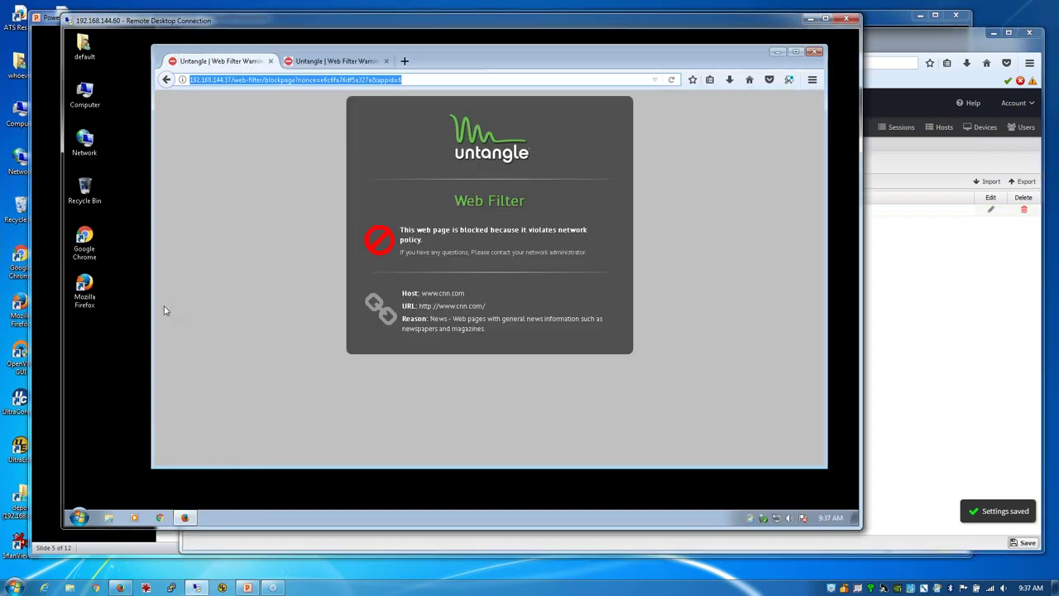
{"action": "left_click", "coordinate": [293, 79]}
{"action": "type", "text": "www.cnn.com"}
{"action": "key", "text": "Return"}
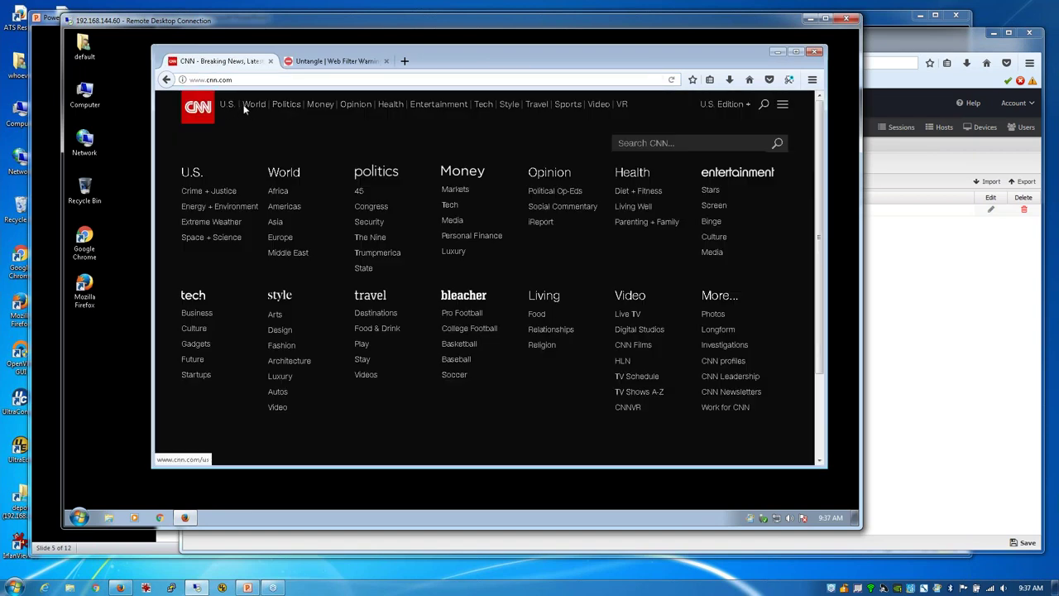
{"action": "left_click", "coordinate": [249, 104]}
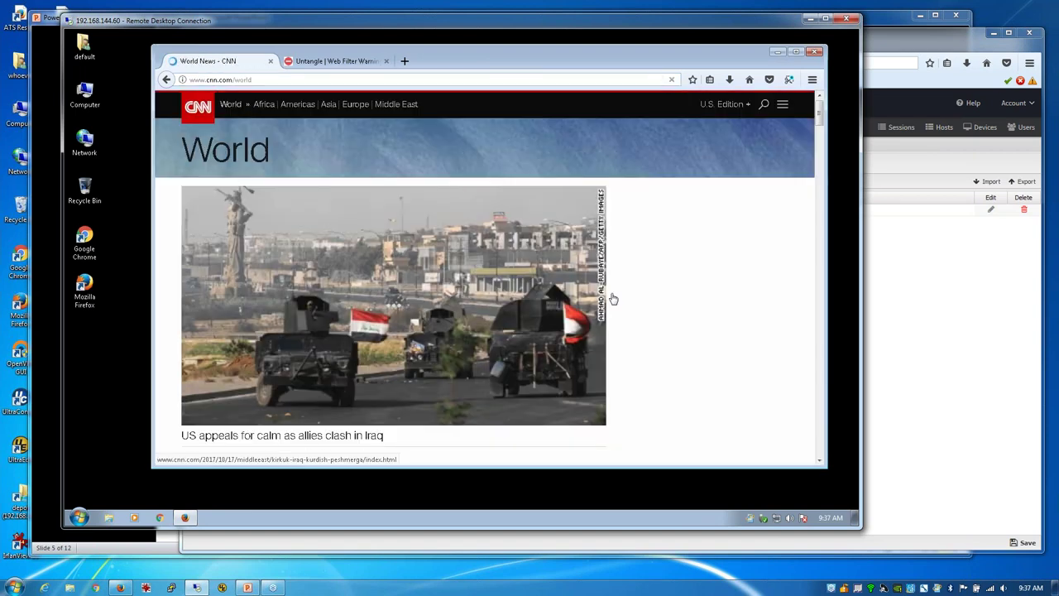
{"action": "scroll", "coordinate": [612, 299], "scroll_direction": "down", "scroll_amount": 2}
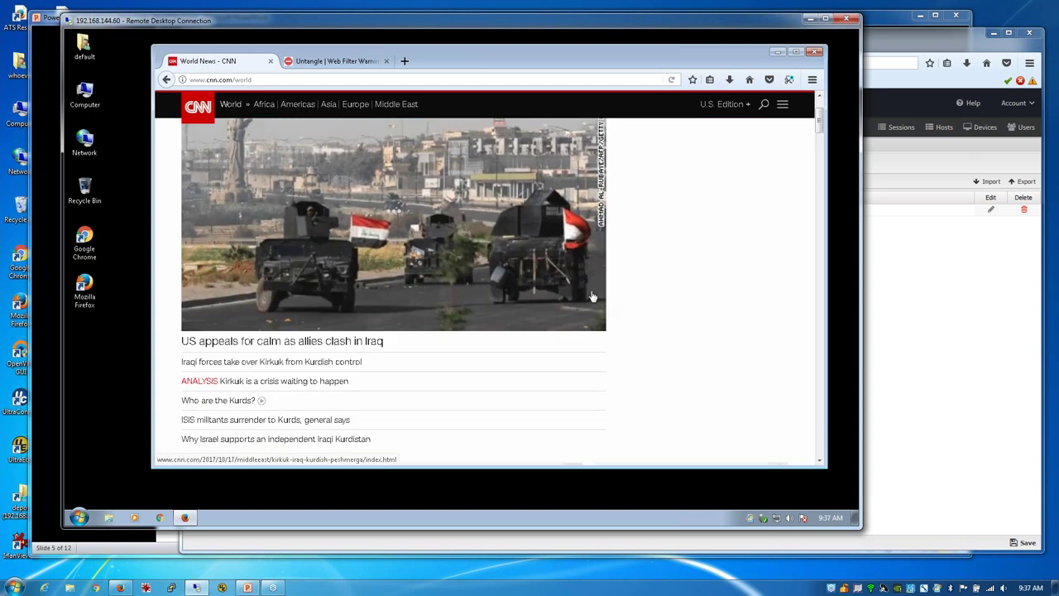
Step: Try foxsnews.com, leave its fake update page, and return to Untangle's Block Sites list
{"action": "left_click", "coordinate": [325, 79]}
{"action": "type", "text": "f"}
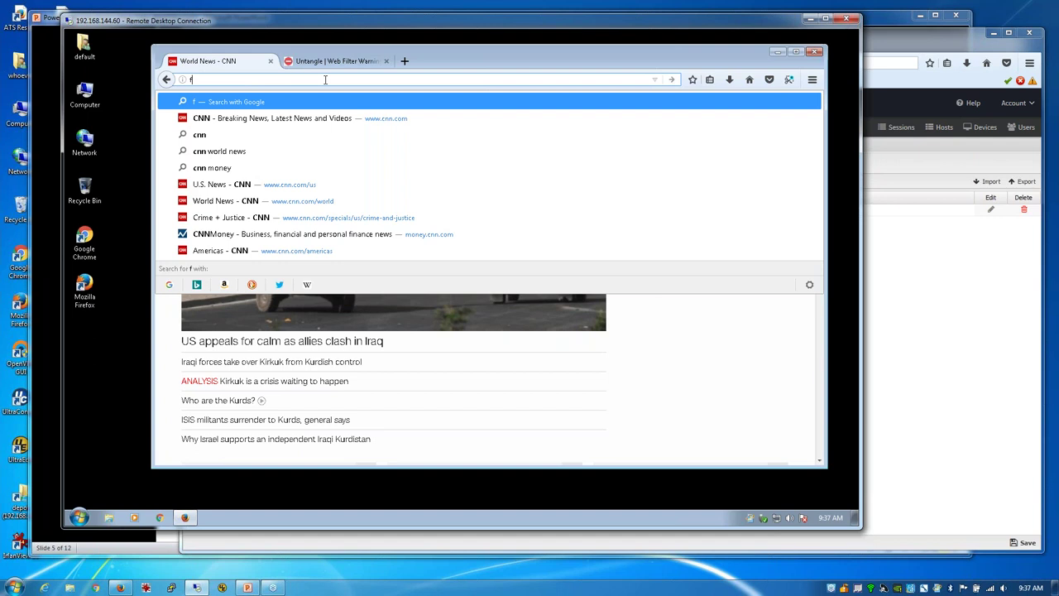
{"action": "type", "text": "oxsnews."}
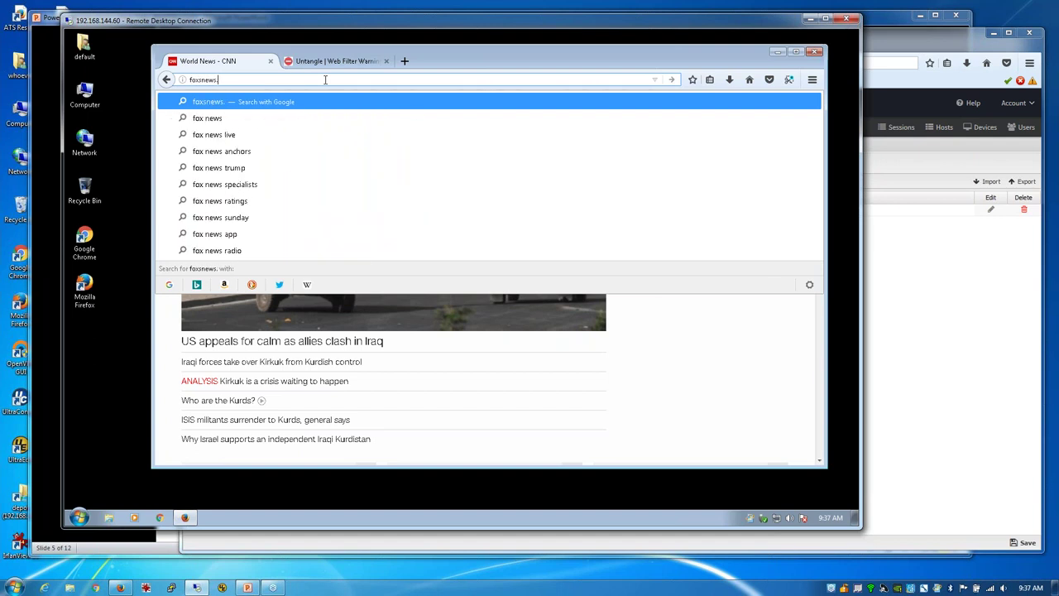
{"action": "type", "text": "com"}
{"action": "key", "text": "Return"}
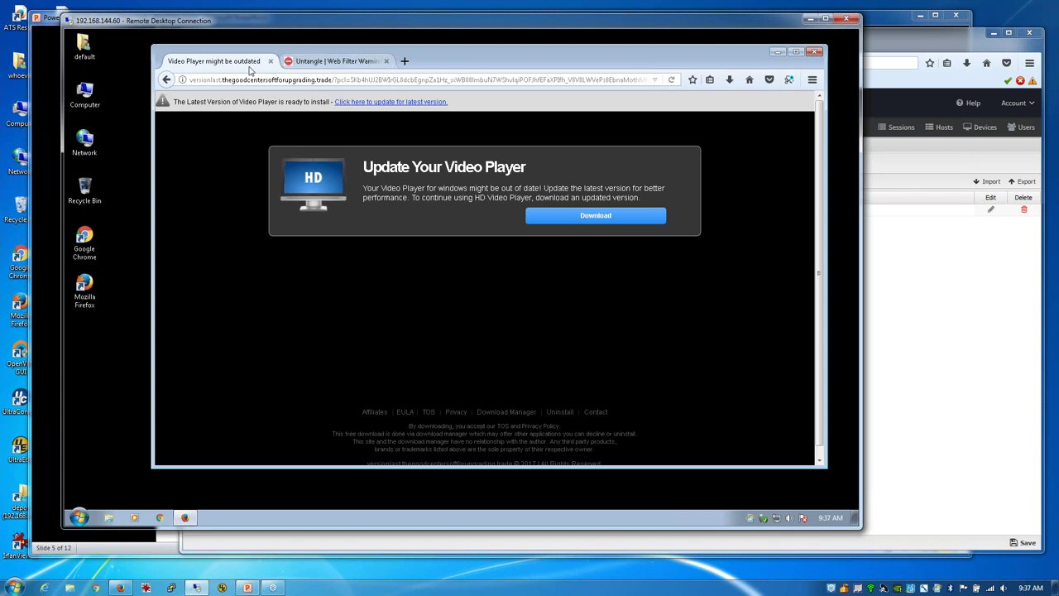
{"action": "left_click", "coordinate": [749, 79]}
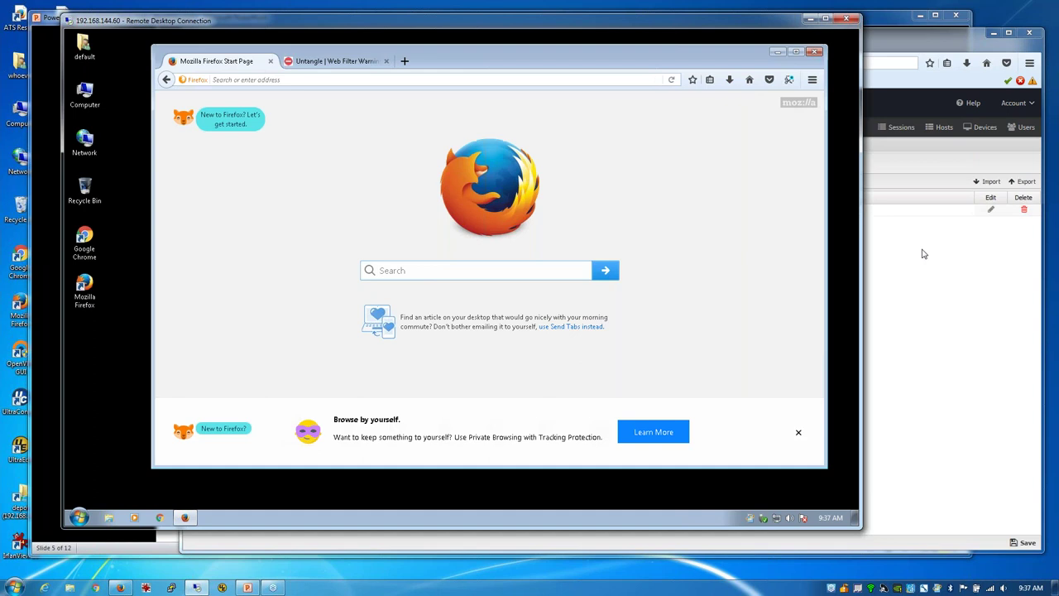
{"action": "left_click", "coordinate": [916, 276]}
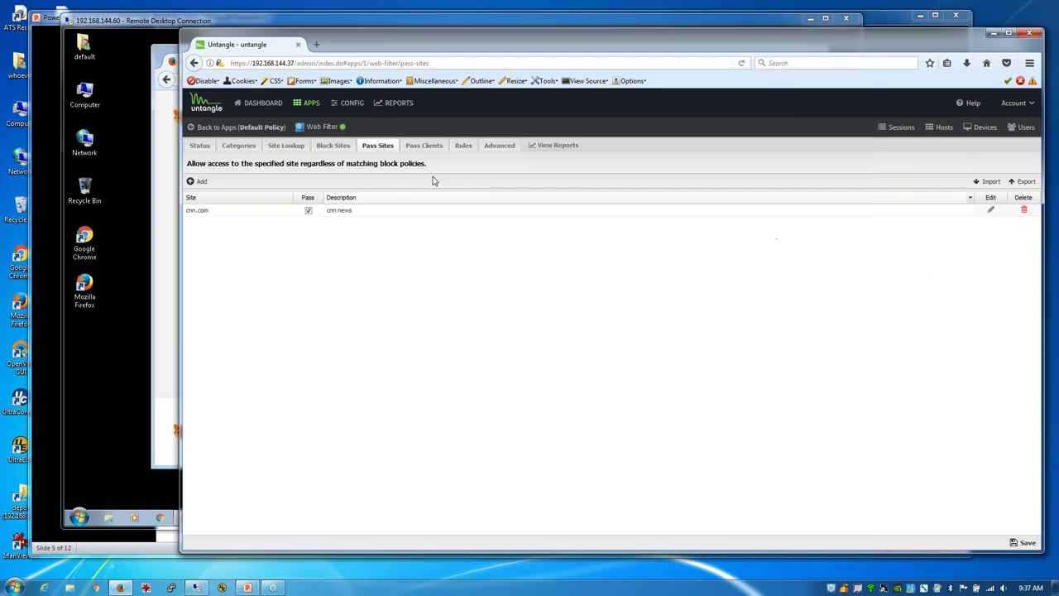
{"action": "left_click", "coordinate": [327, 152]}
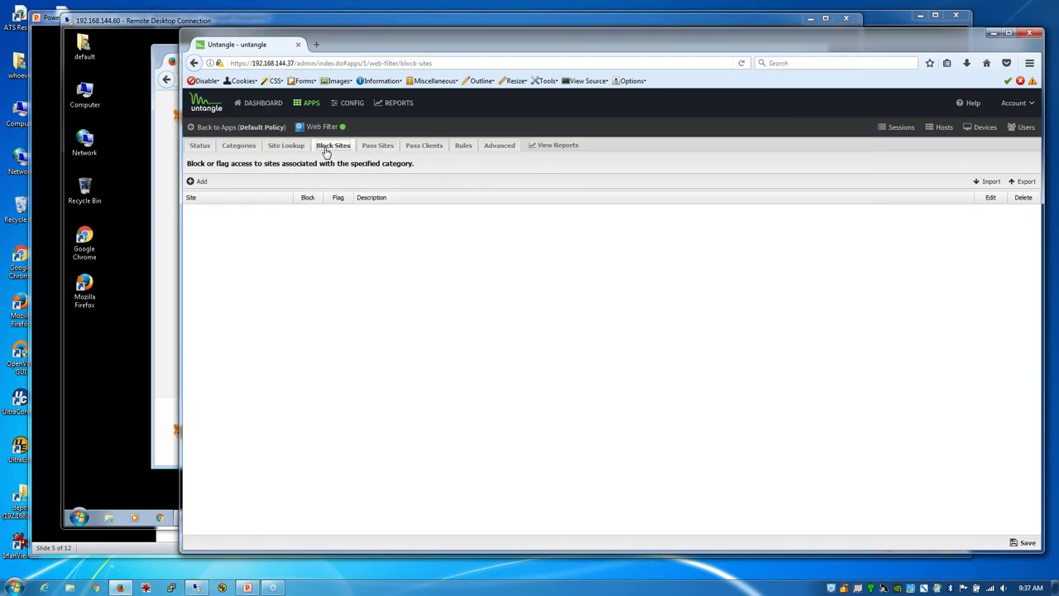
Step: Add yahoo.com to Block Sites with description 'yahoo' and save
{"action": "left_click", "coordinate": [197, 182]}
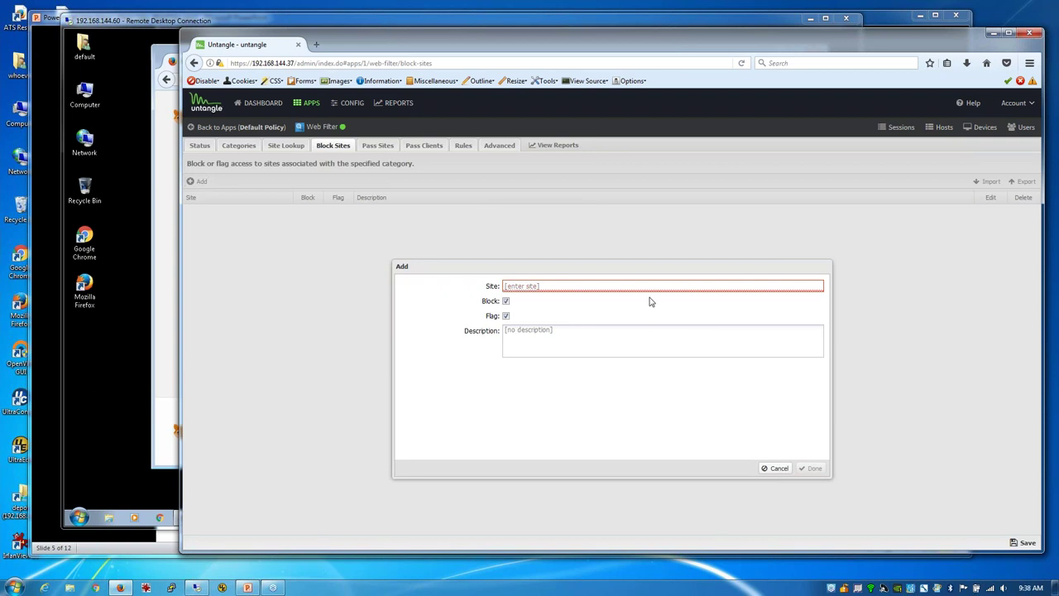
{"action": "type", "text": "yahoo.com"}
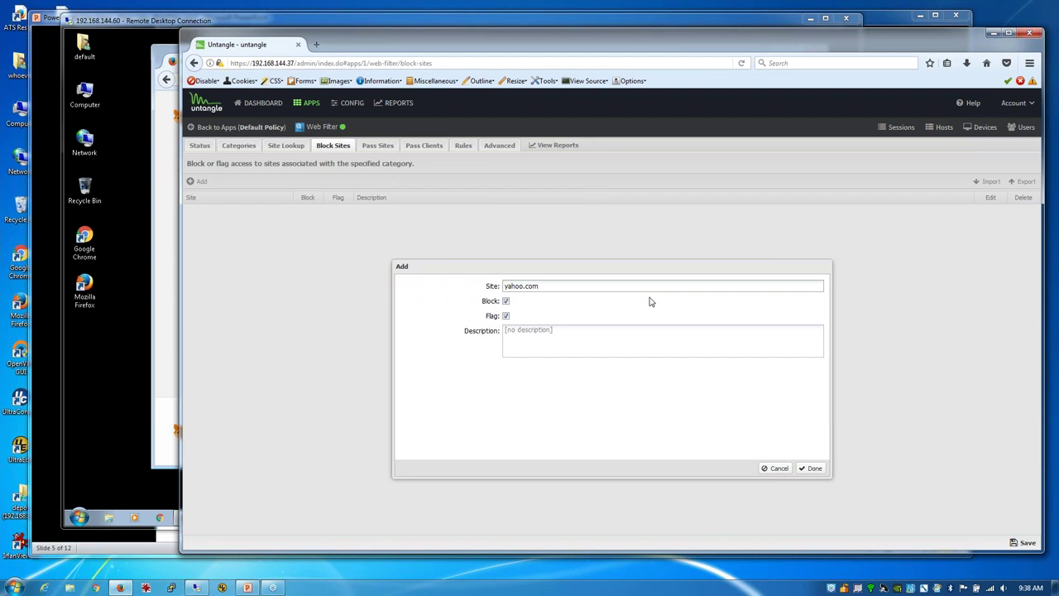
{"action": "left_click", "coordinate": [557, 329]}
{"action": "type", "text": "Y"}
{"action": "left_click", "coordinate": [811, 468]}
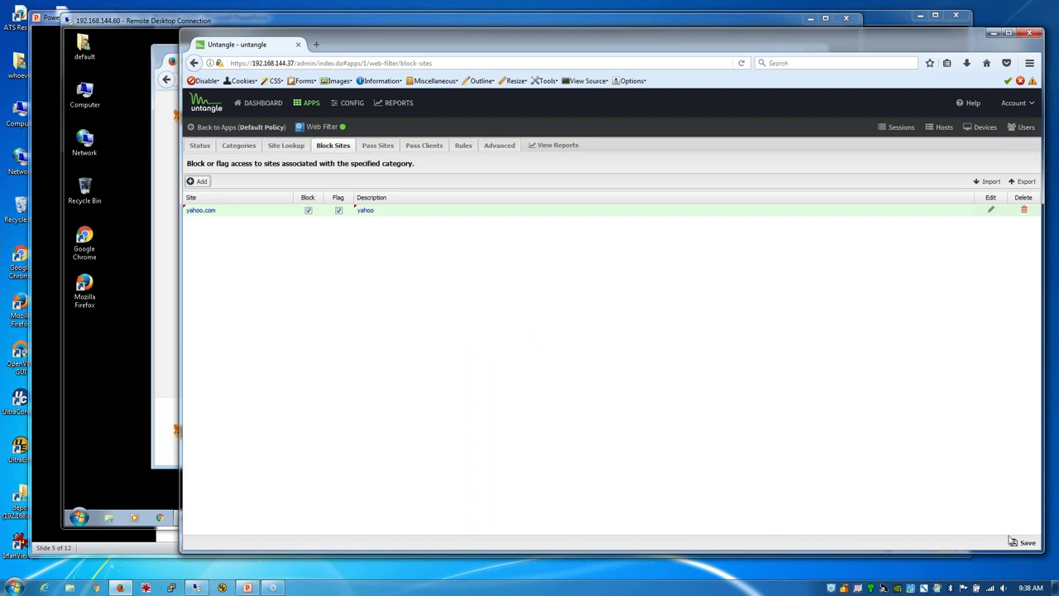
{"action": "left_click", "coordinate": [1011, 540]}
Step: On the client, load yahoo.com to confirm the block page, then return to Untangle
{"action": "left_click", "coordinate": [164, 173]}
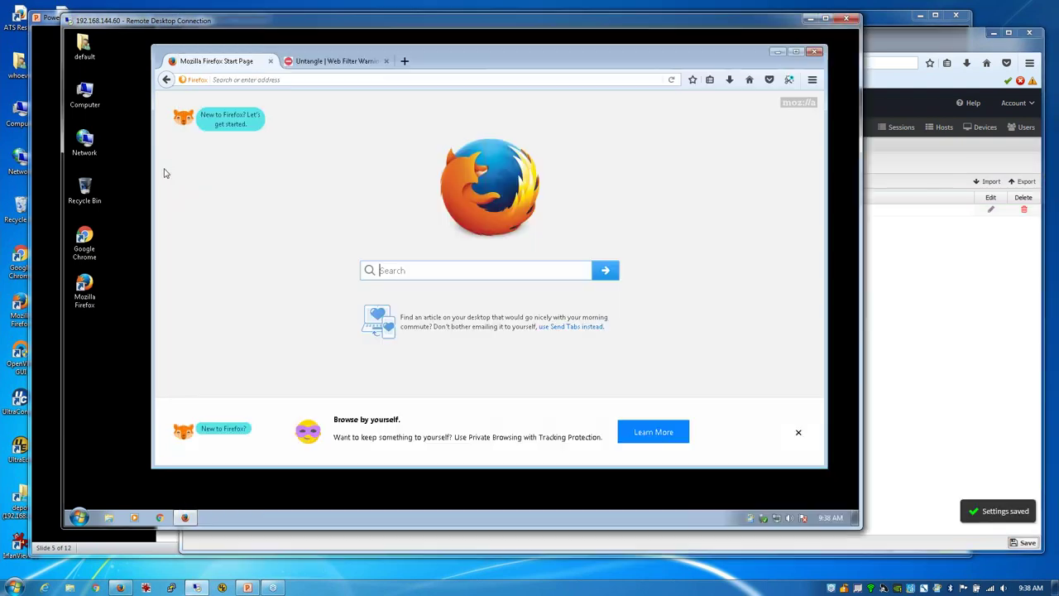
{"action": "left_click", "coordinate": [321, 79]}
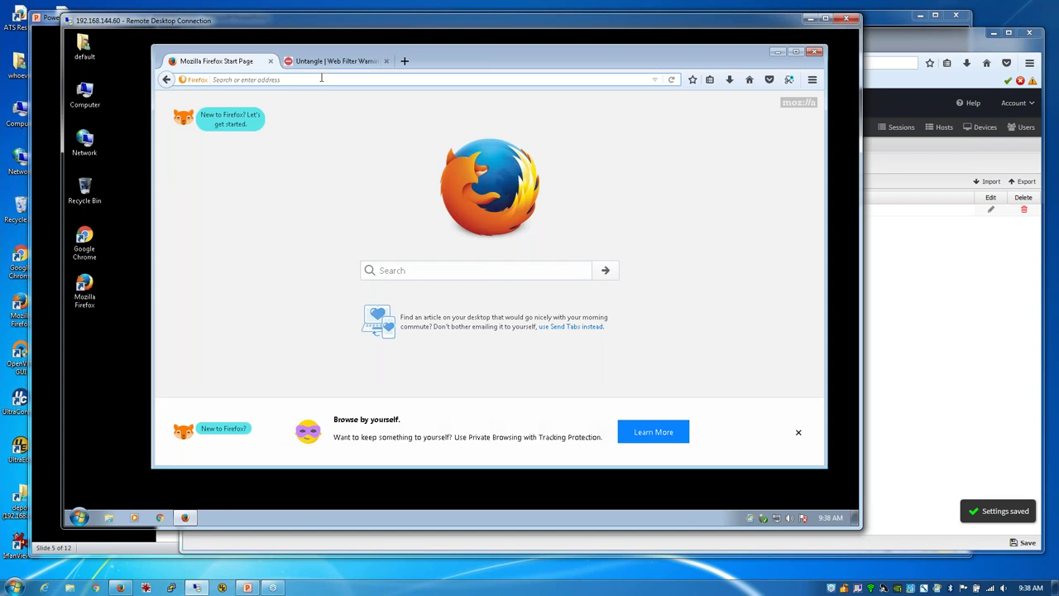
{"action": "type", "text": "yahoo."}
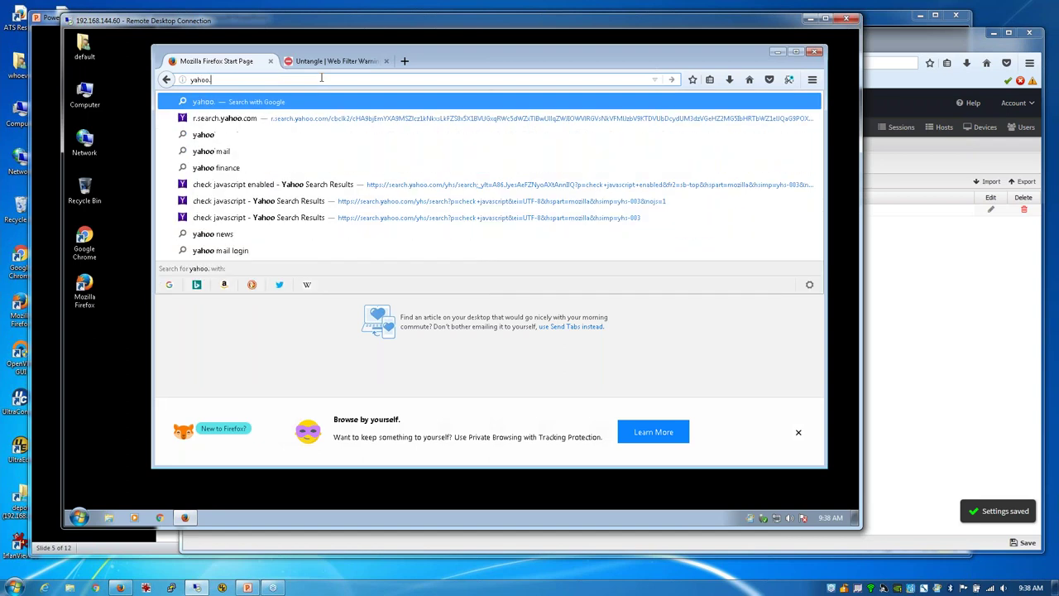
{"action": "type", "text": "com"}
{"action": "key", "text": "Return"}
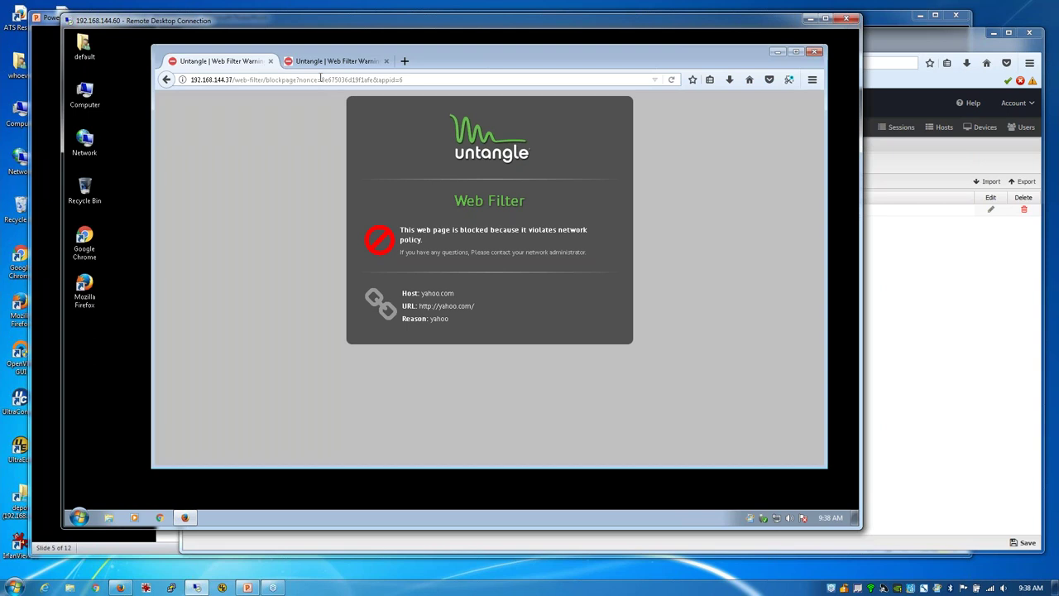
{"action": "left_click", "coordinate": [924, 270]}
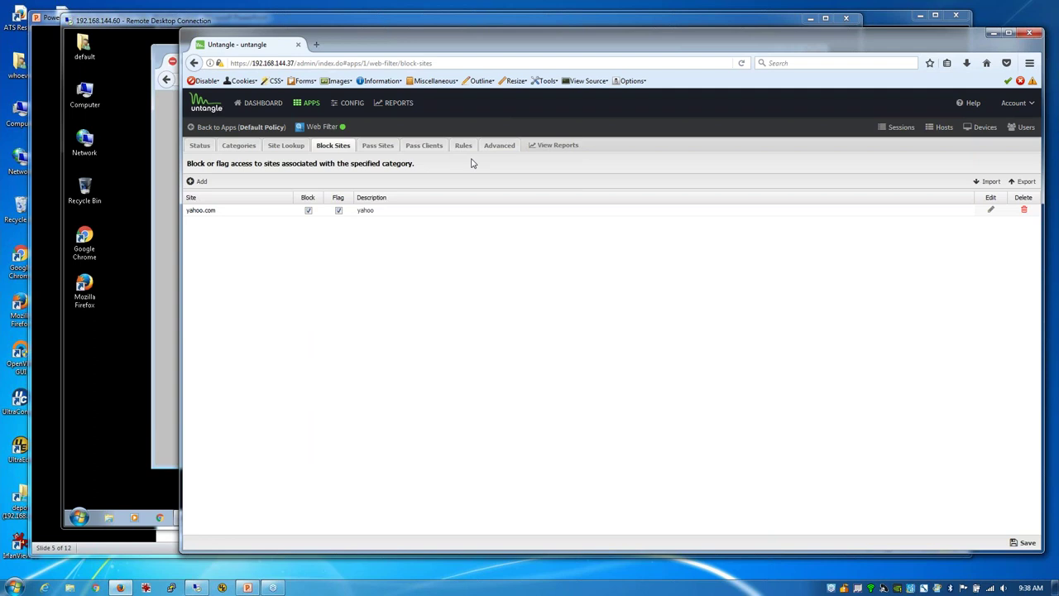
Step: Set Web Filter unblock to Temporary with a required custom password, save, and switch to the client browser
{"action": "left_click", "coordinate": [498, 146]}
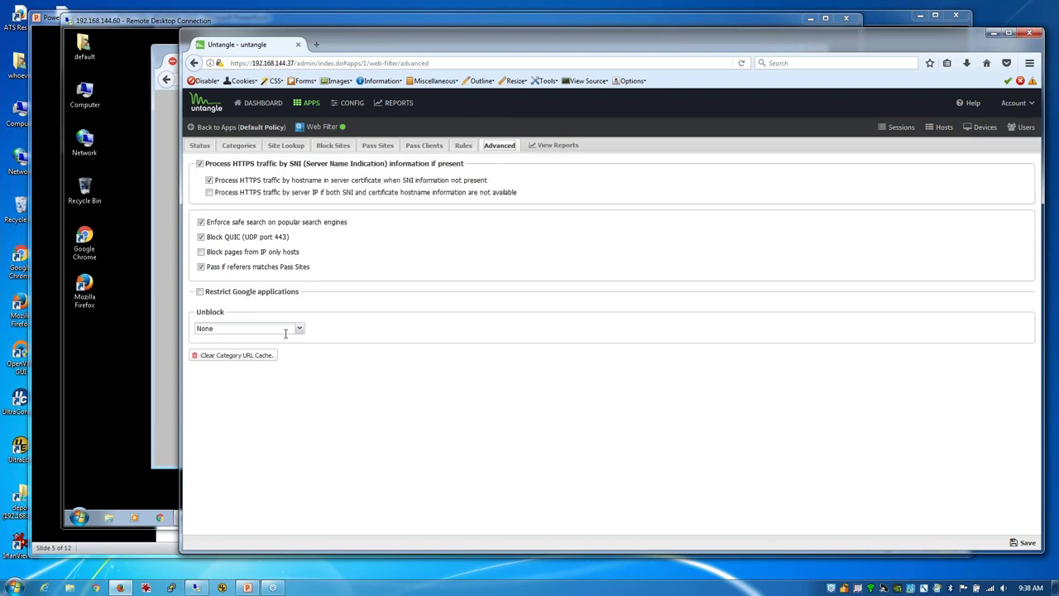
{"action": "left_click", "coordinate": [299, 328]}
{"action": "left_click", "coordinate": [255, 353]}
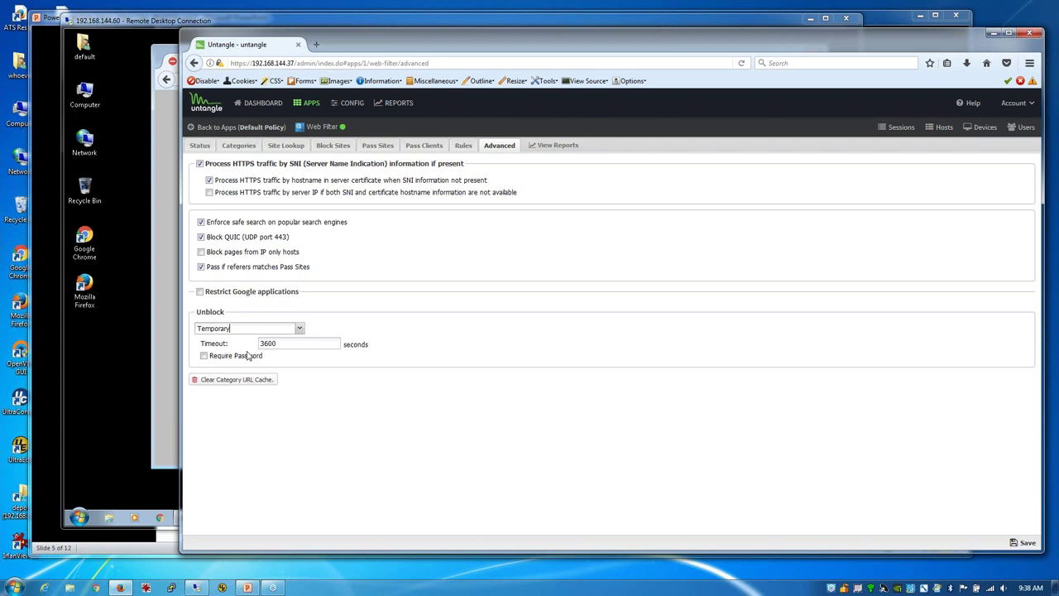
{"action": "left_click", "coordinate": [204, 355]}
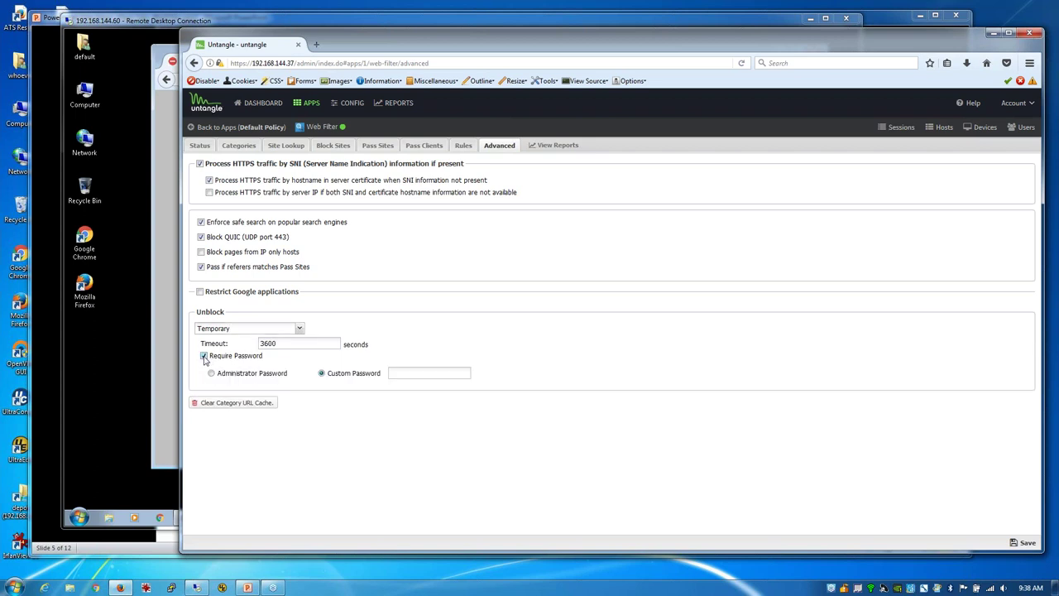
{"action": "left_click", "coordinate": [434, 375]}
{"action": "type", "text": "password"}
{"action": "left_click", "coordinate": [1026, 542]}
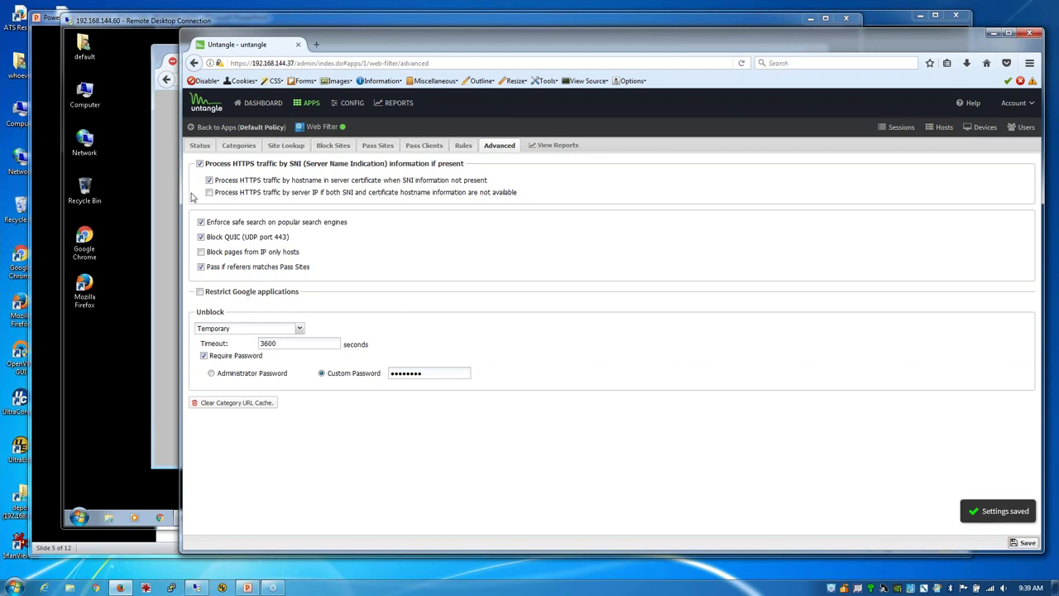
{"action": "left_click", "coordinate": [165, 199]}
Step: Reload yahoo.com on the client to show the new block page
{"action": "left_click", "coordinate": [361, 79]}
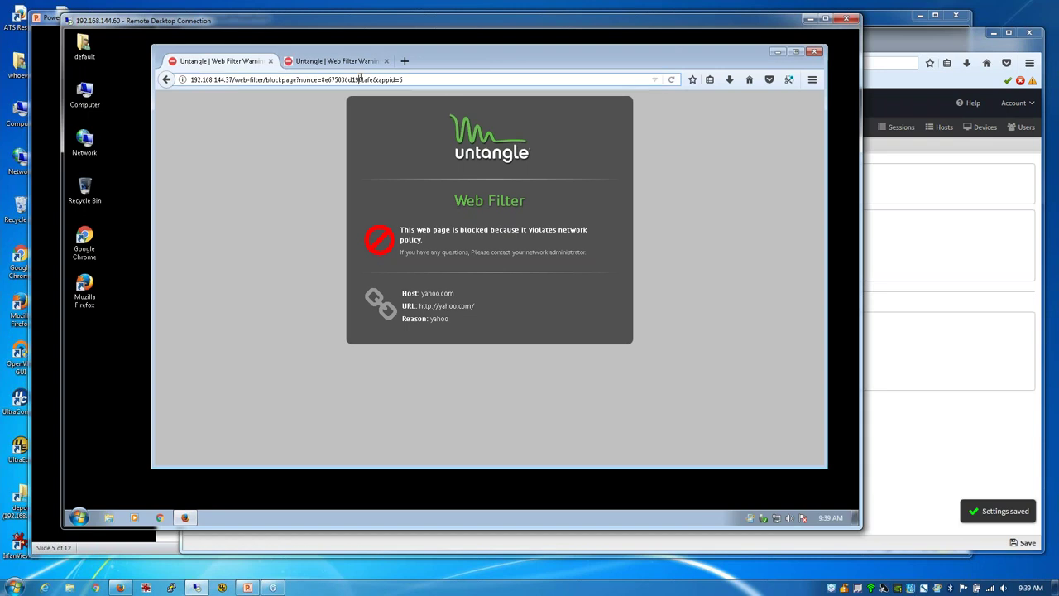
{"action": "type", "text": "yahoo."}
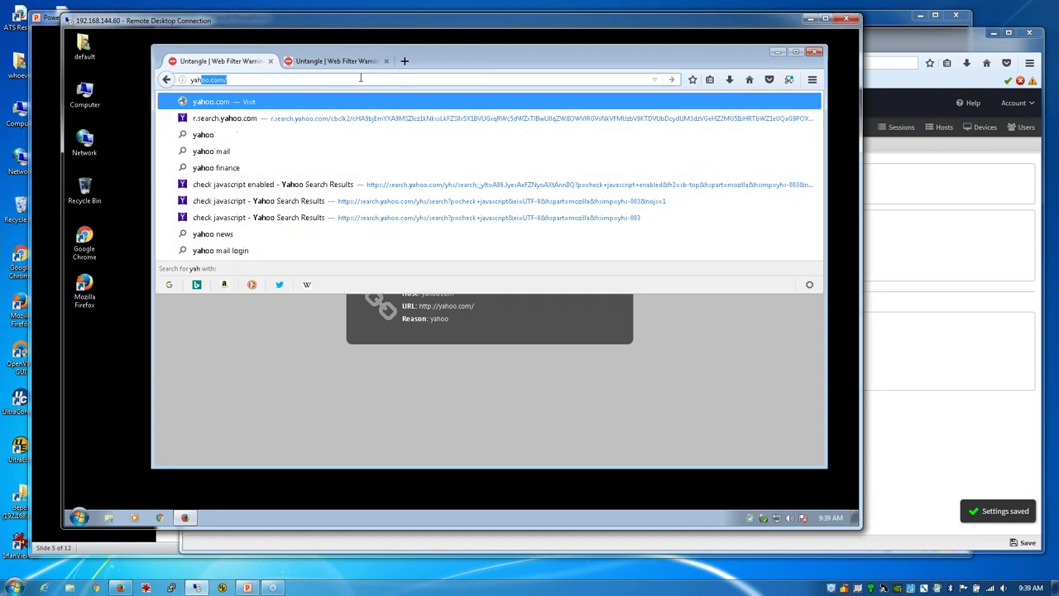
{"action": "type", "text": "com"}
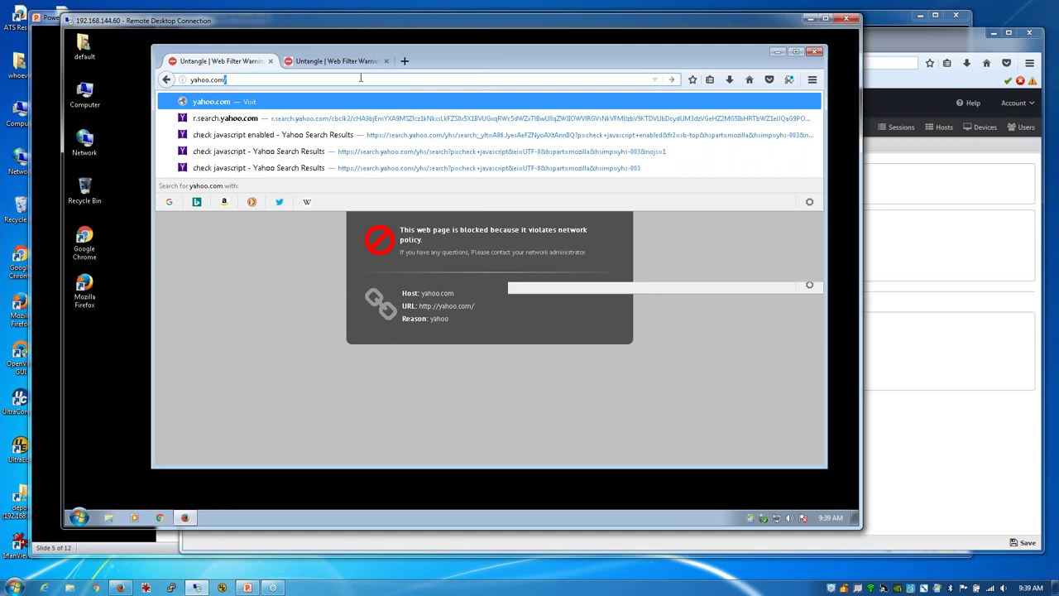
{"action": "key", "text": "Return"}
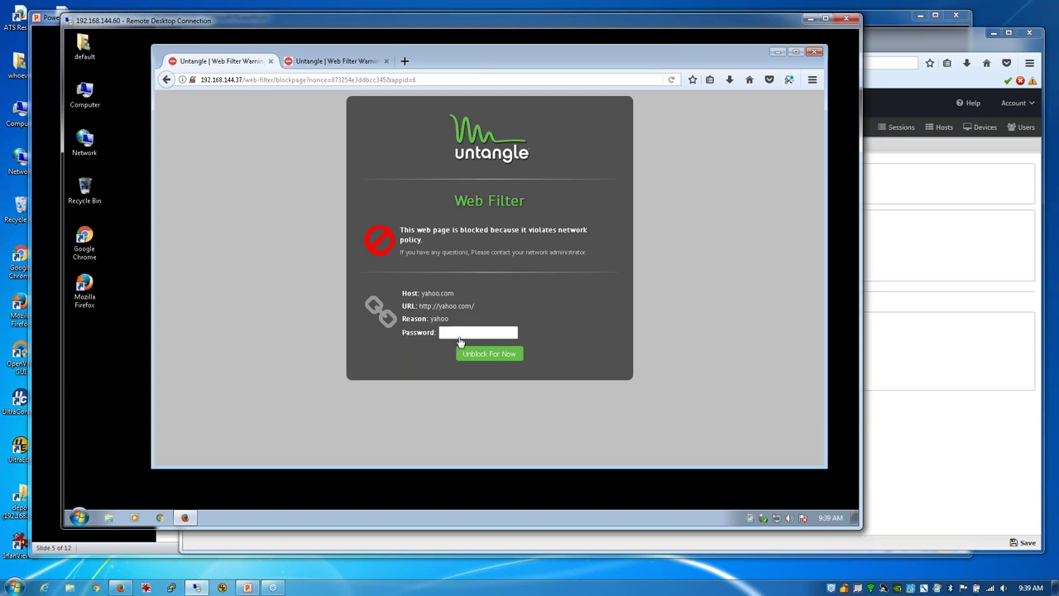
Step: Enter the unblock password, try Unblock For Now twice, then return to the admin window
{"action": "left_click", "coordinate": [452, 332]}
{"action": "type", "text": "password"}
{"action": "left_click", "coordinate": [490, 358]}
{"action": "double_click", "coordinate": [487, 333]}
{"action": "type", "text": "p"}
{"action": "left_click", "coordinate": [484, 356]}
{"action": "left_click", "coordinate": [910, 283]}
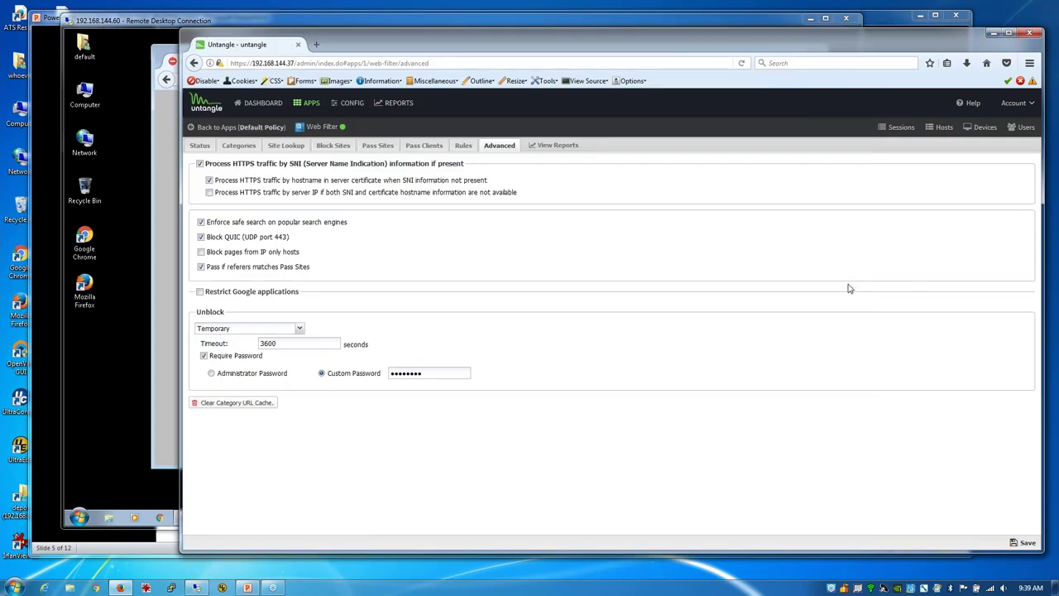
Step: Re-enter the Web Filter's custom unblock password and save it
{"action": "double_click", "coordinate": [422, 373]}
{"action": "type", "text": "password"}
{"action": "left_click", "coordinate": [1026, 543]}
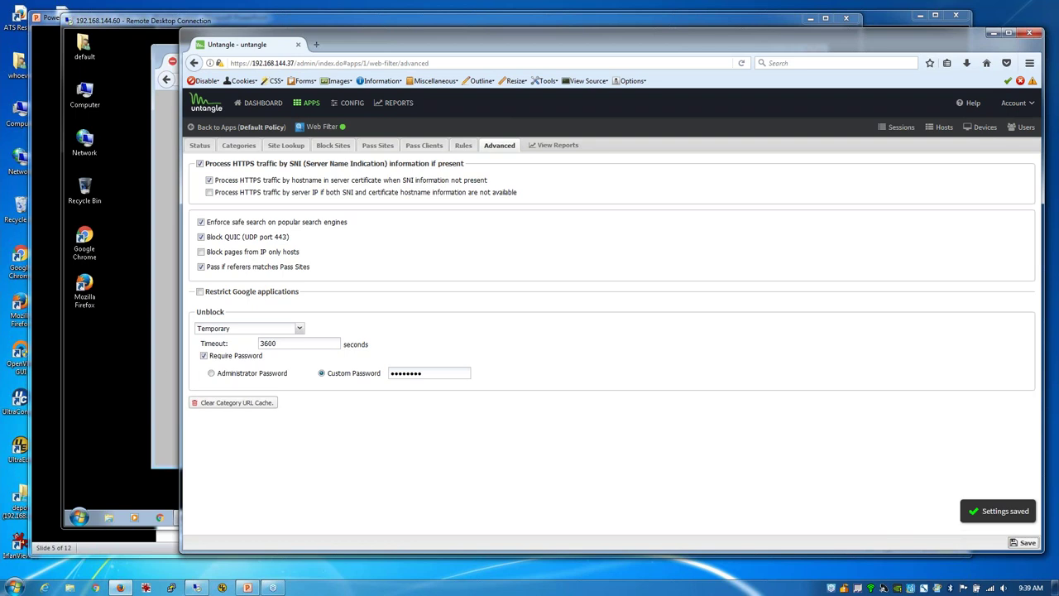
Step: Reload yahoo.com on the client, type the unblock password, then return to the admin window
{"action": "left_click", "coordinate": [162, 363]}
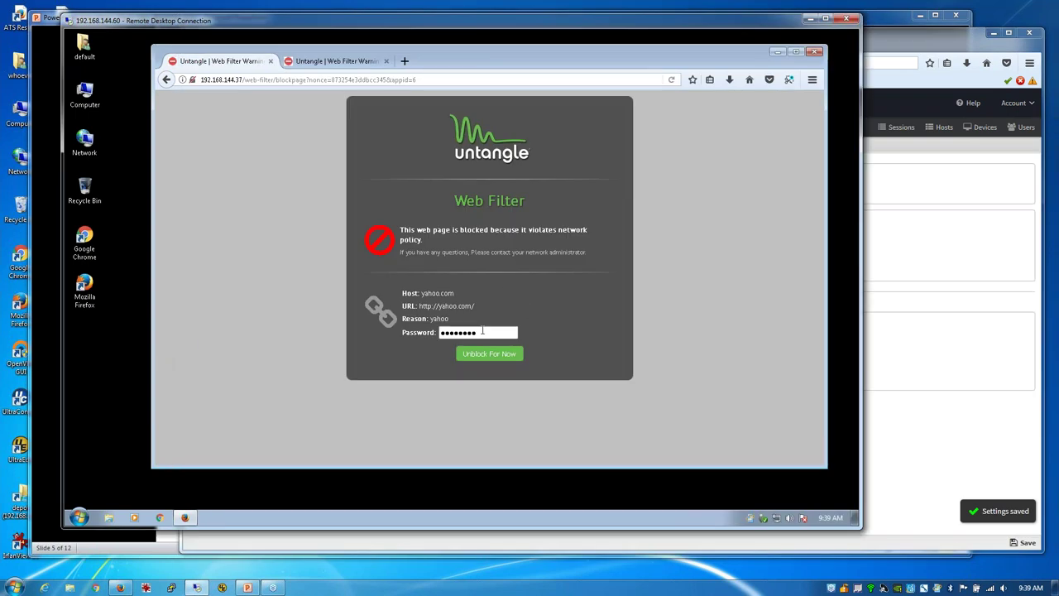
{"action": "left_click", "coordinate": [240, 80]}
{"action": "type", "text": "y"}
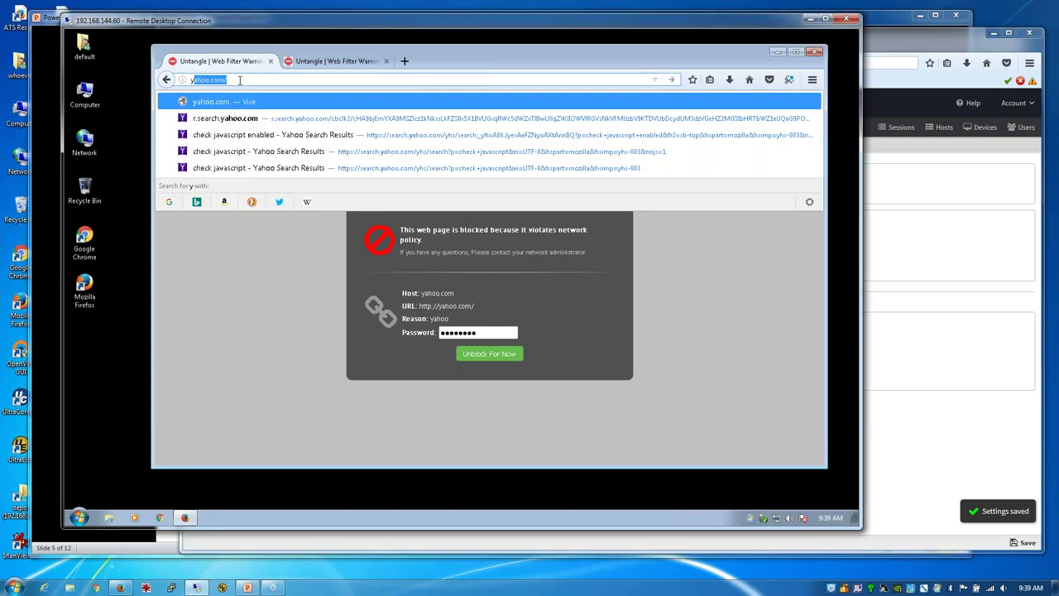
{"action": "type", "text": "aho"}
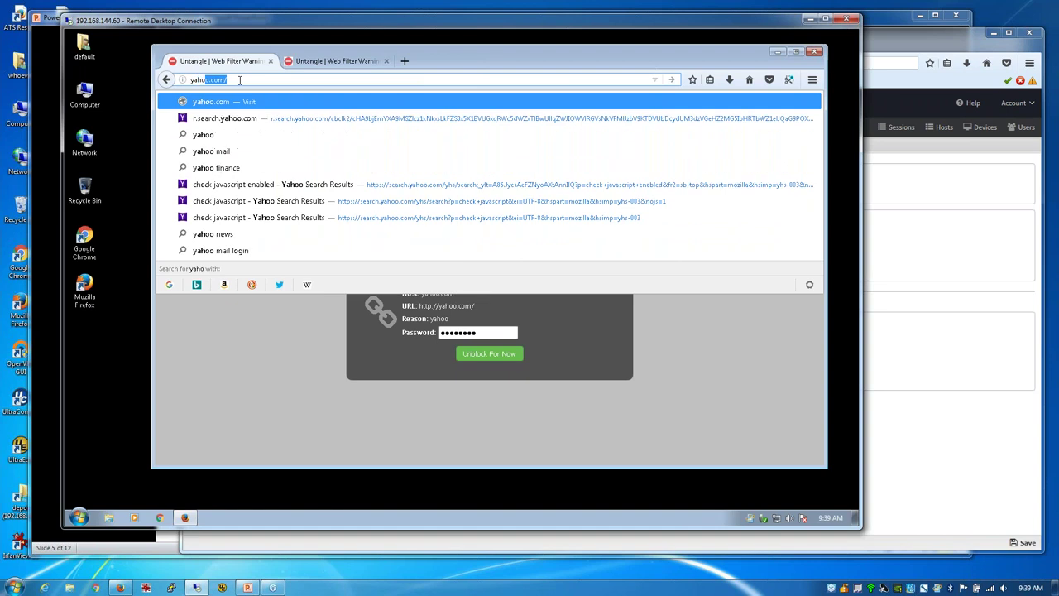
{"action": "type", "text": "o.c"}
{"action": "key", "text": "Return"}
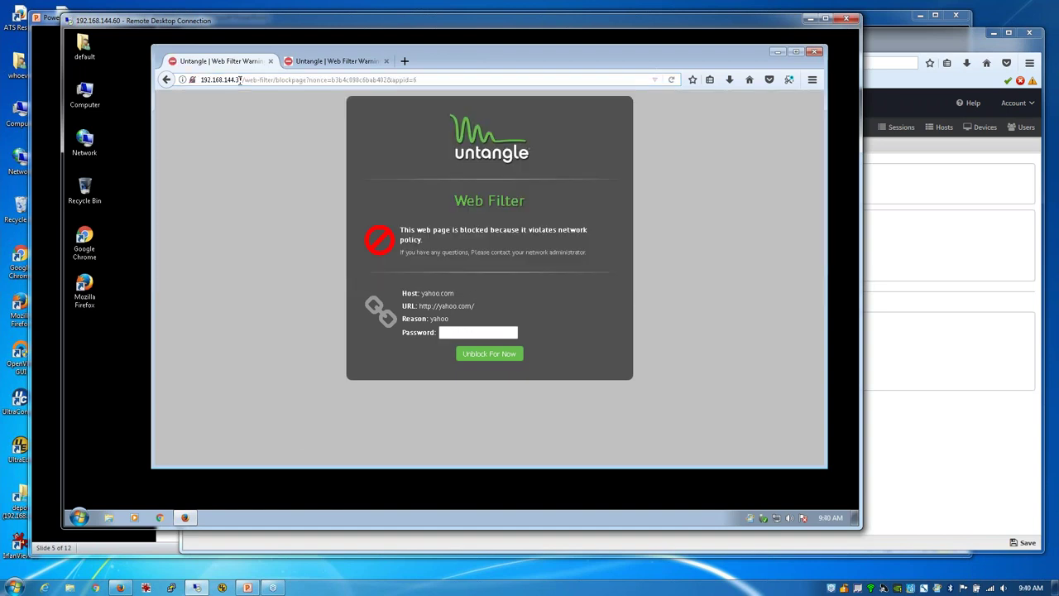
{"action": "left_click", "coordinate": [481, 331]}
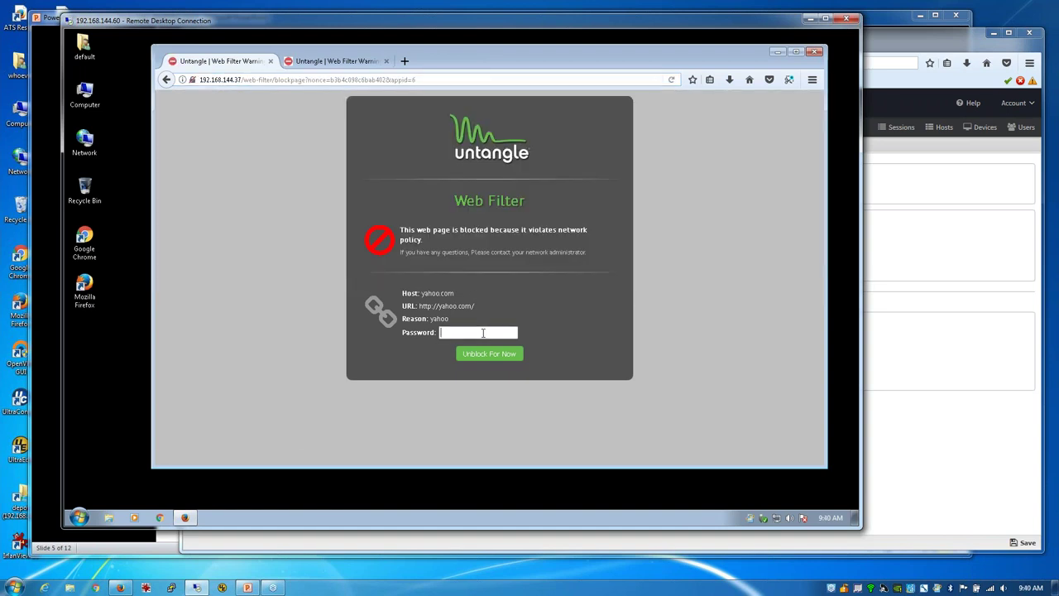
{"action": "type", "text": "passw"}
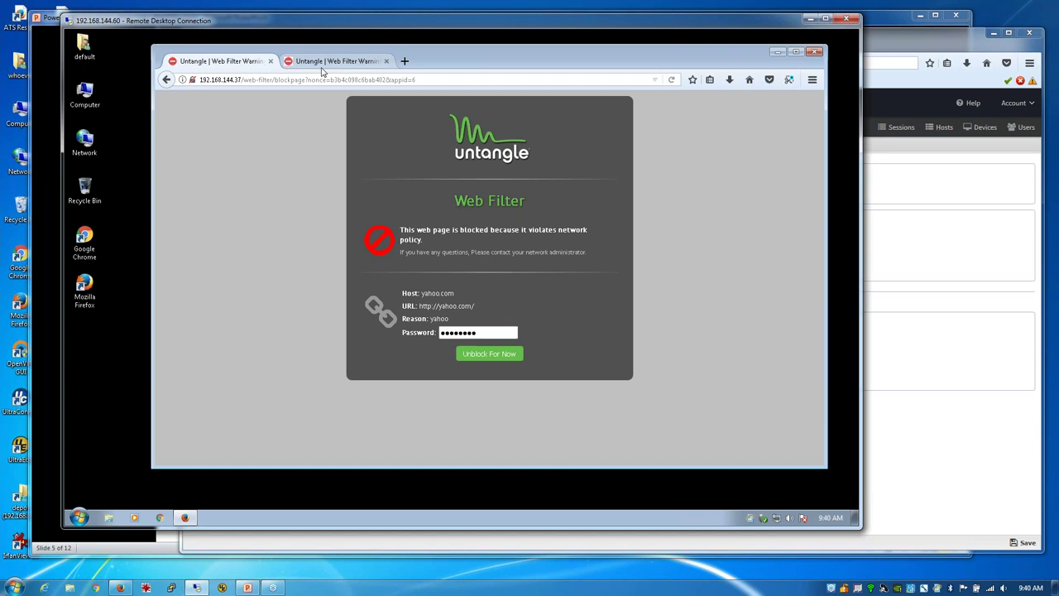
{"action": "left_click", "coordinate": [931, 263]}
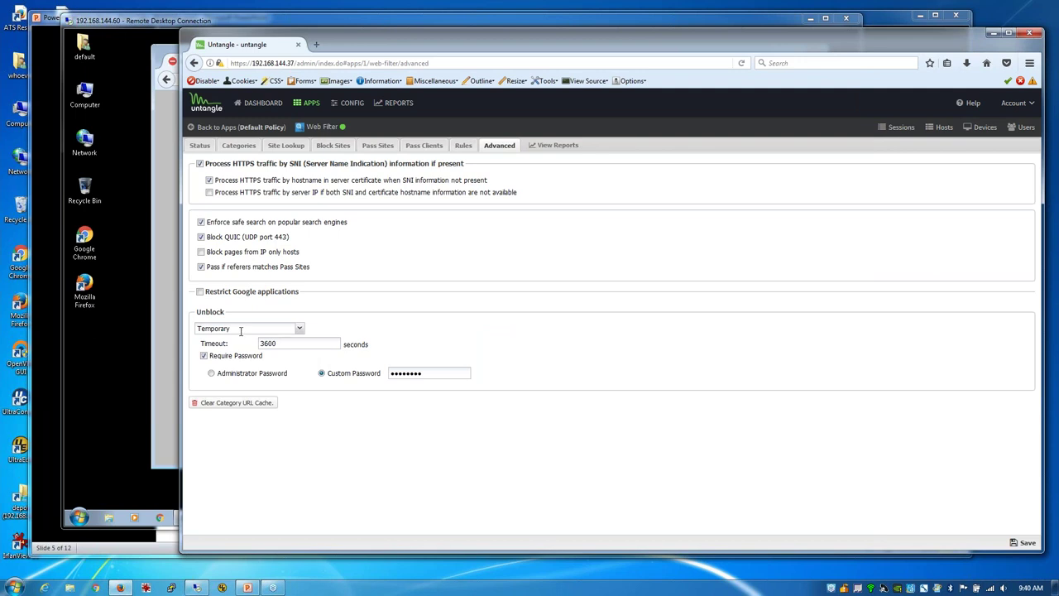
Step: Change the unblock mode to Permanent and Global, check Pass Sites, and return to Advanced
{"action": "left_click", "coordinate": [299, 329]}
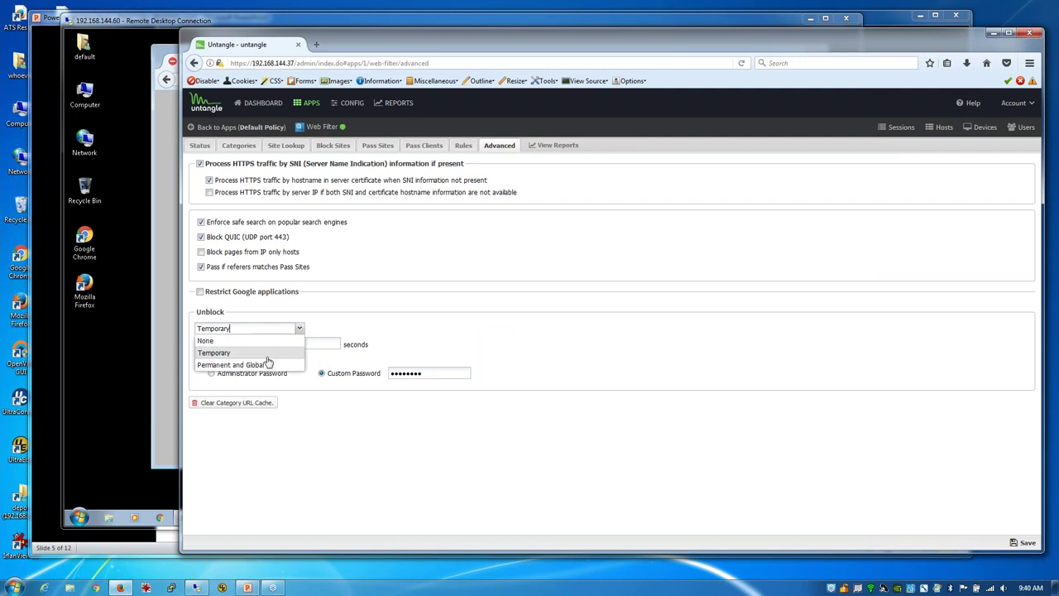
{"action": "left_click", "coordinate": [267, 364]}
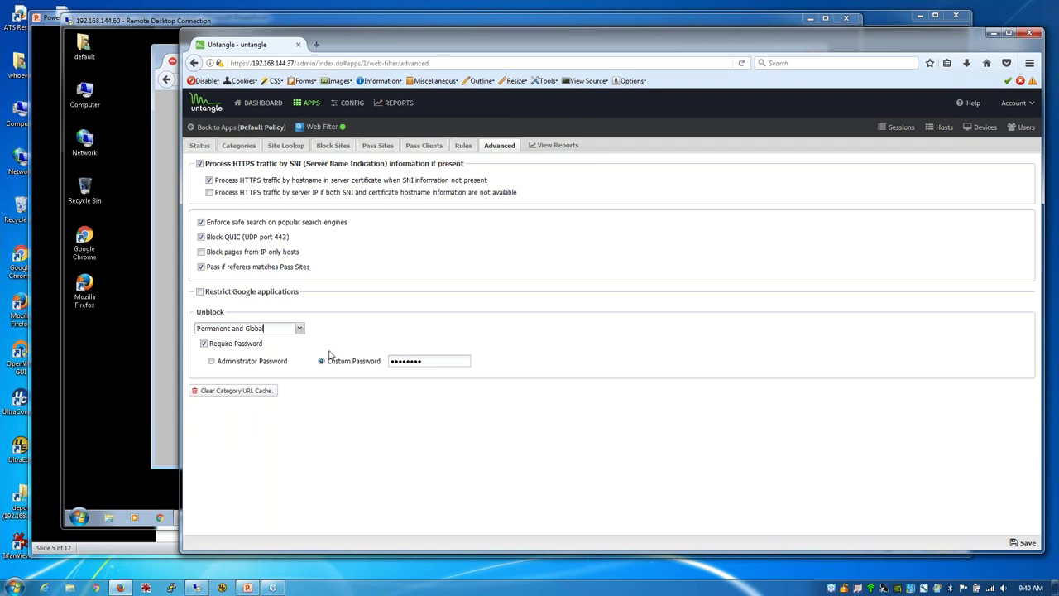
{"action": "left_click", "coordinate": [300, 328]}
{"action": "left_click", "coordinate": [274, 353]}
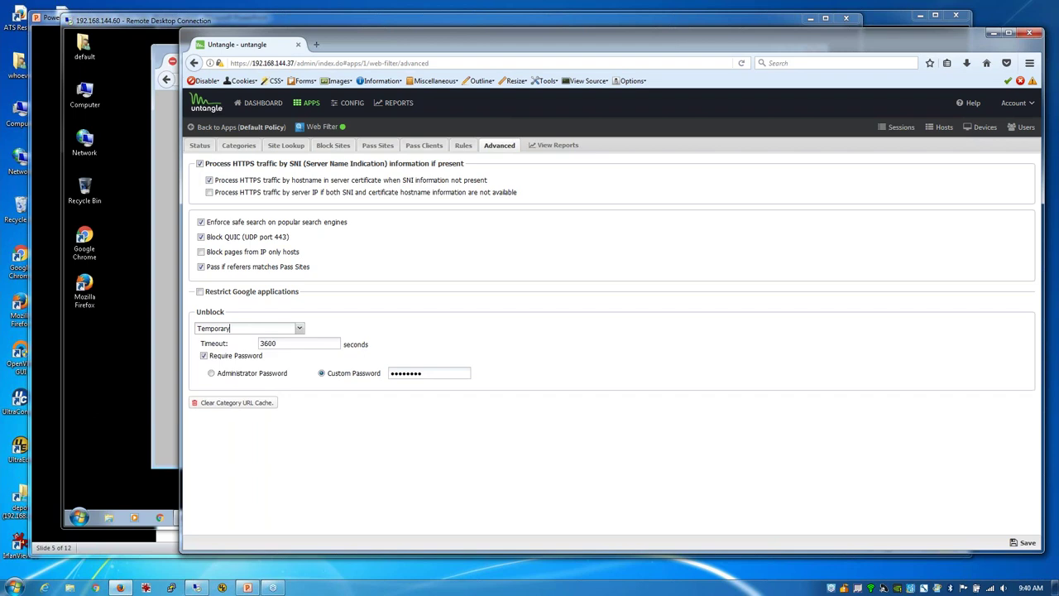
{"action": "left_click", "coordinate": [301, 328]}
{"action": "left_click", "coordinate": [273, 365]}
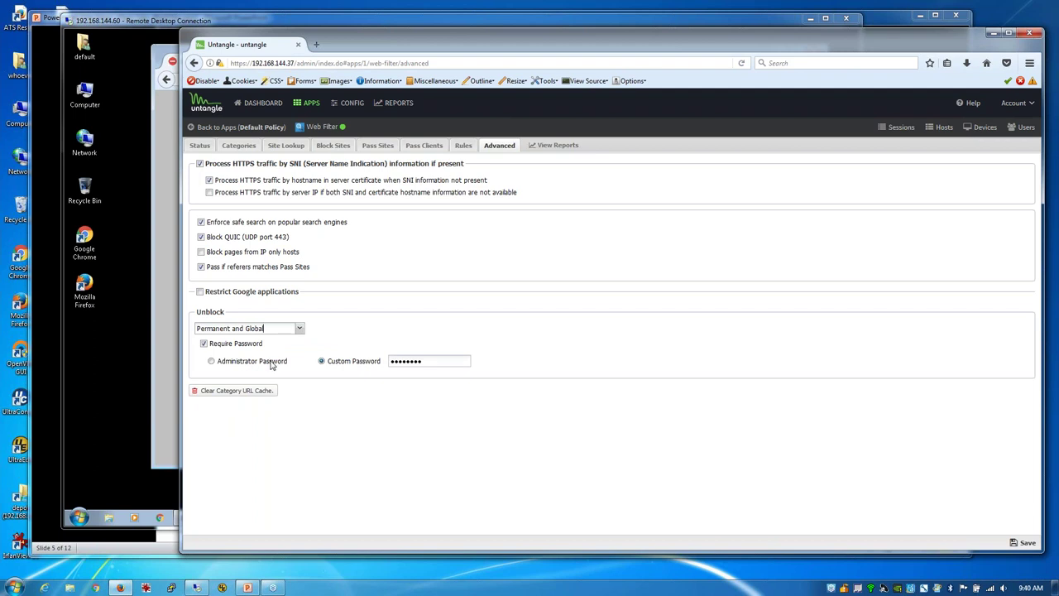
{"action": "left_click", "coordinate": [371, 147]}
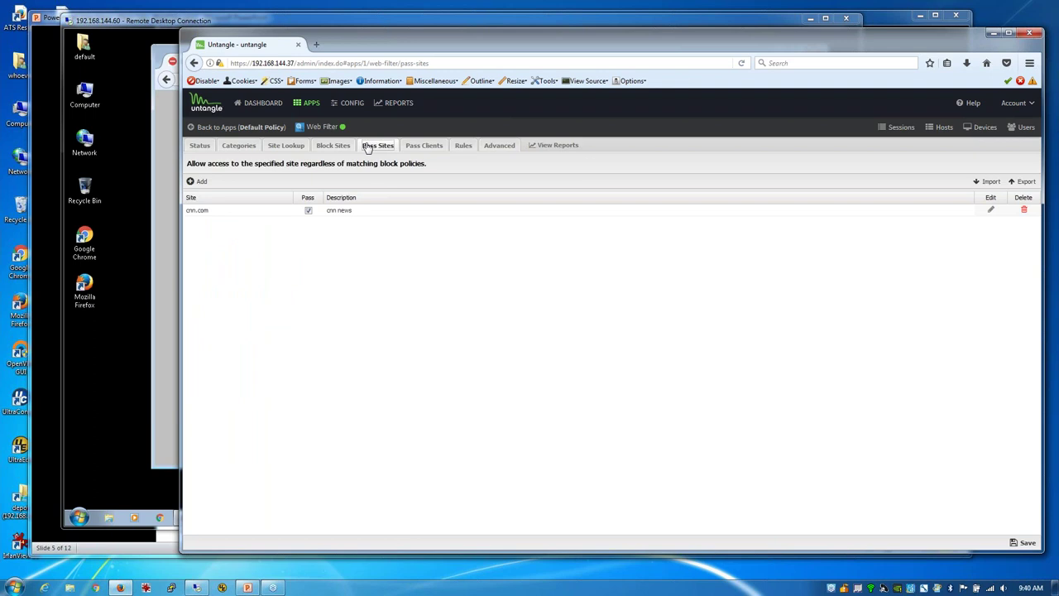
{"action": "left_click", "coordinate": [496, 146]}
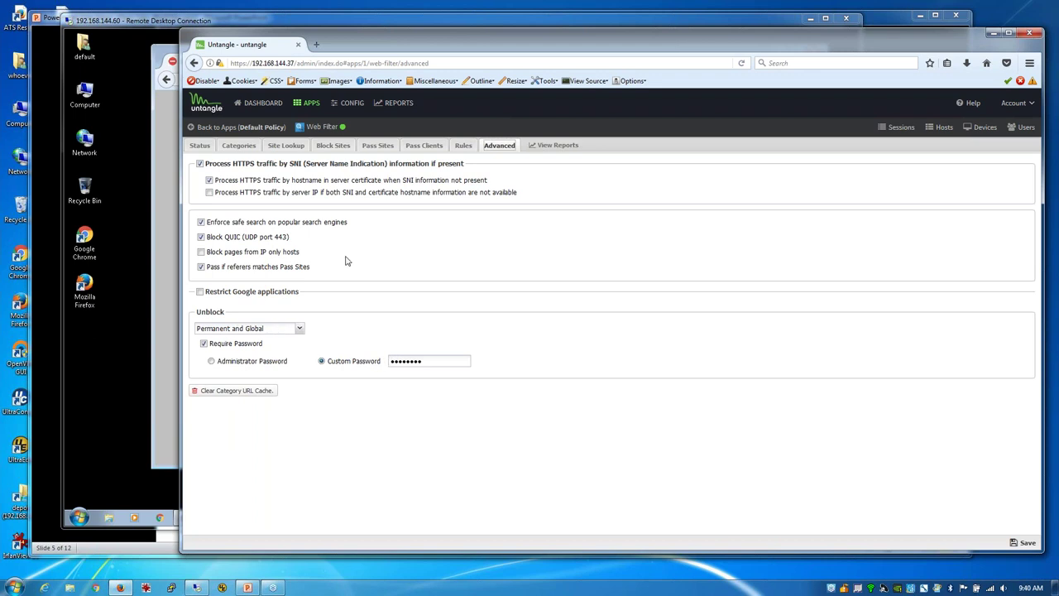
Step: Add and save pass client 192.168.144.60 with description 'test', then switch to the client browser
{"action": "left_click", "coordinate": [424, 146]}
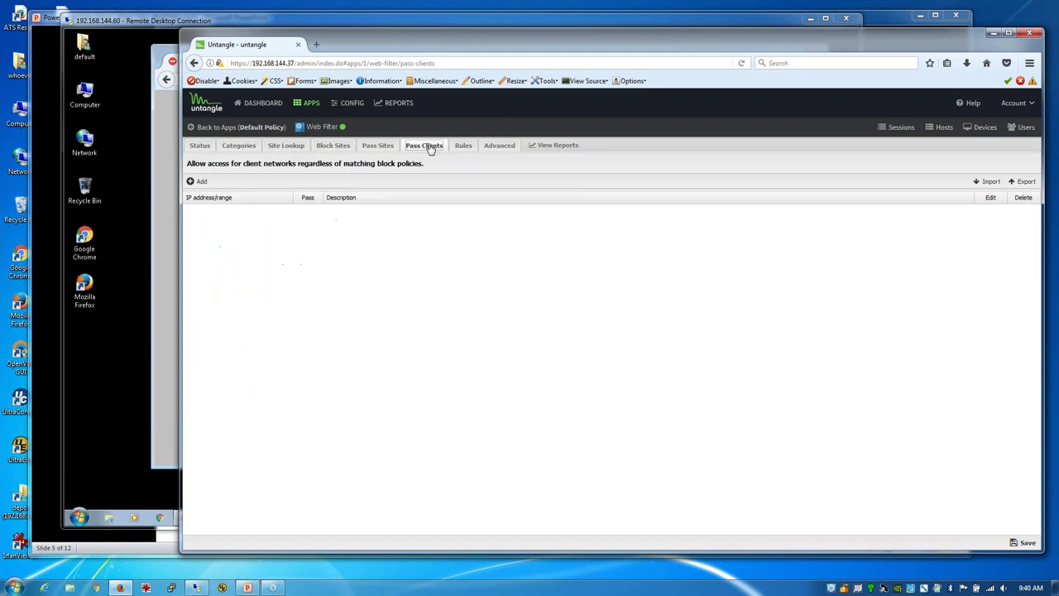
{"action": "left_click", "coordinate": [200, 182]}
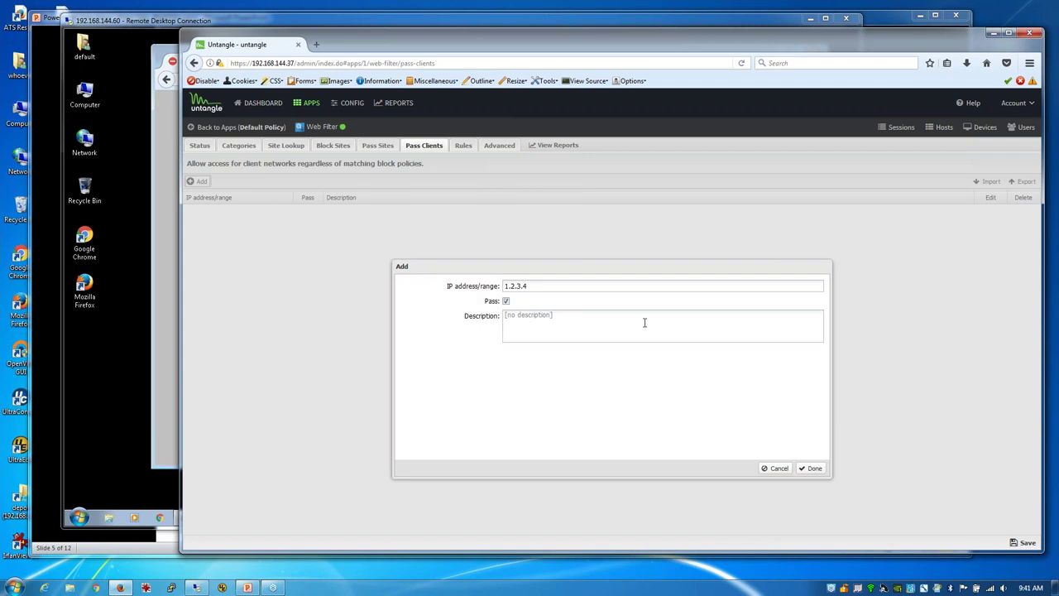
{"action": "left_click_drag", "start_coordinate": [543, 286], "coordinate": [466, 285]}
{"action": "type", "text": "1"}
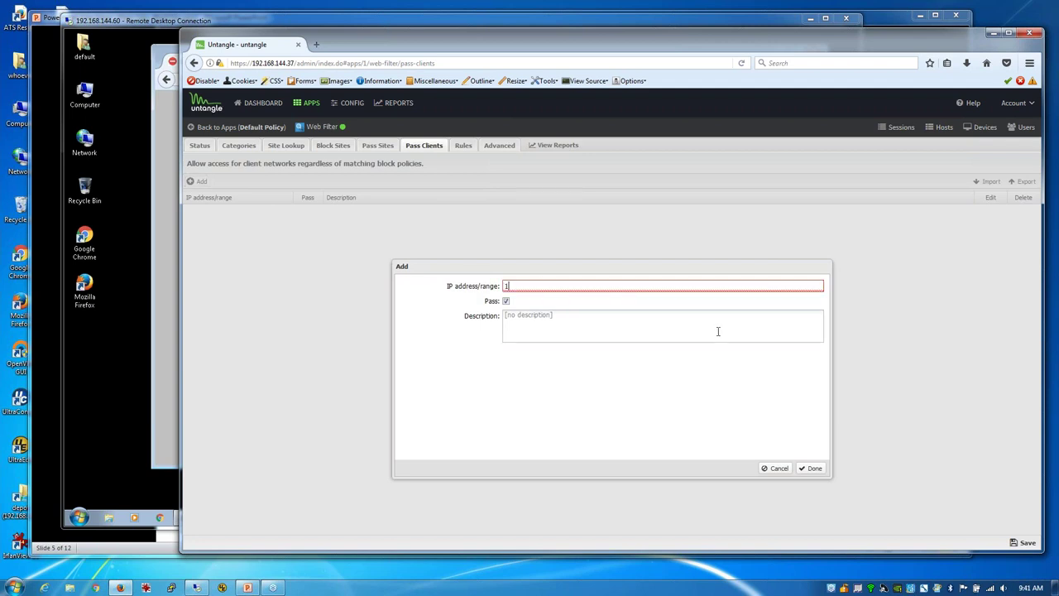
{"action": "type", "text": "92.168.14"}
{"action": "type", "text": "4.60"}
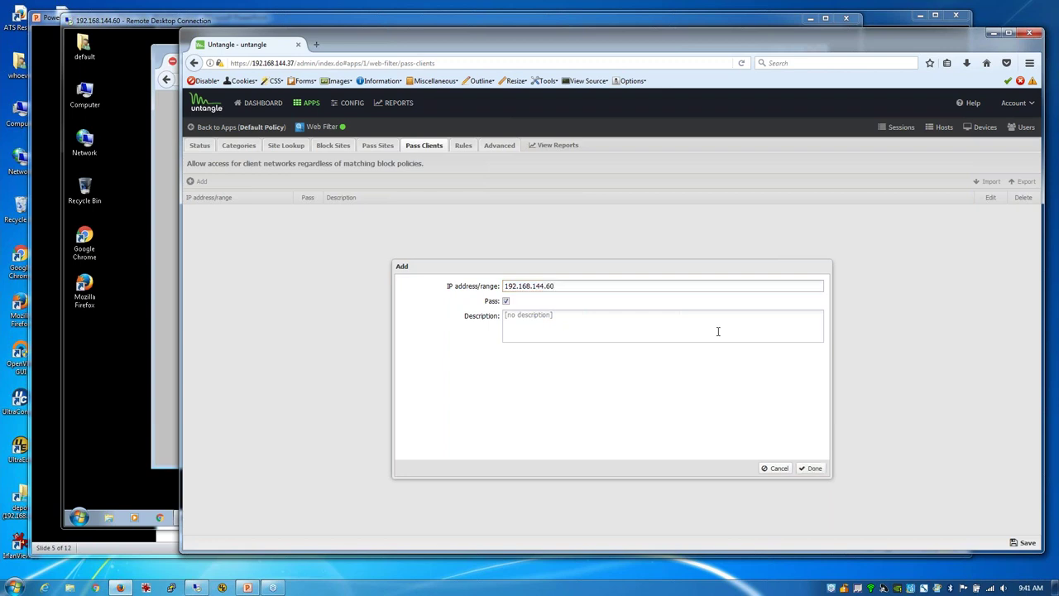
{"action": "left_click", "coordinate": [654, 318]}
{"action": "type", "text": "test"}
{"action": "left_click", "coordinate": [811, 469]}
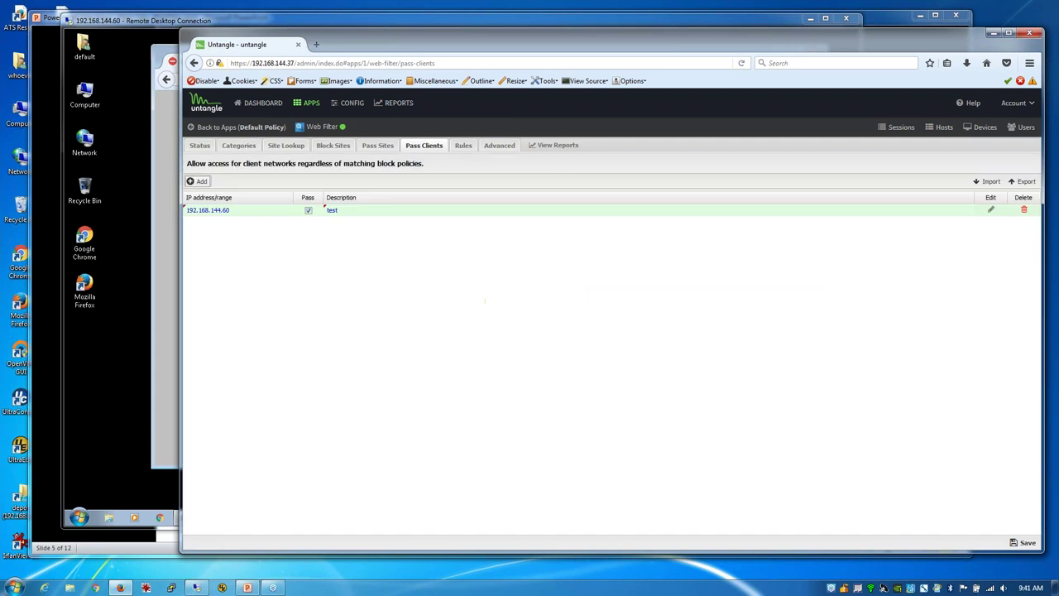
{"action": "left_click", "coordinate": [1026, 543]}
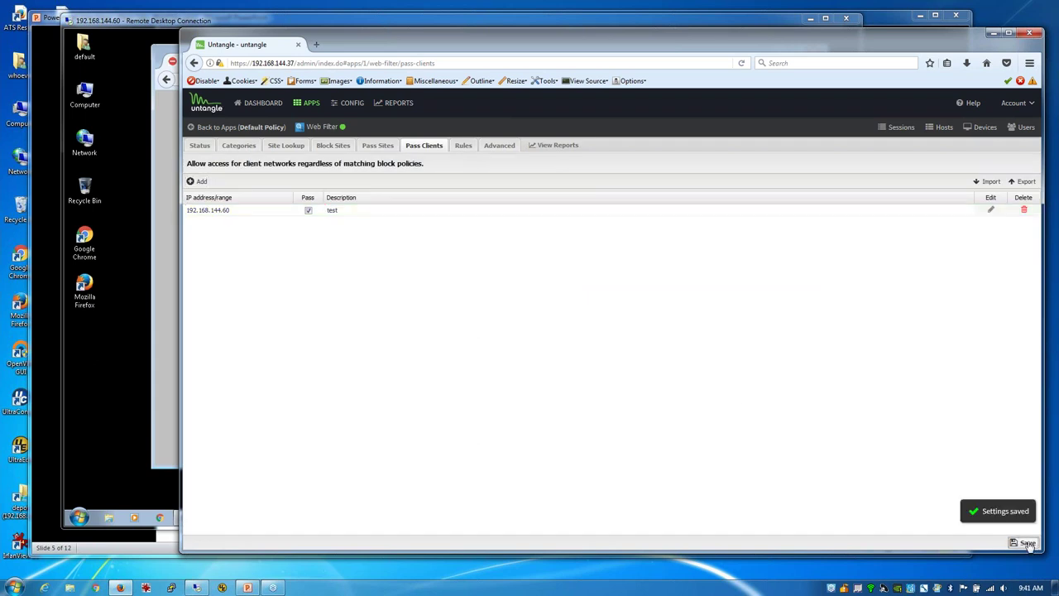
{"action": "left_click", "coordinate": [166, 267]}
Step: Load yahoo.com unblocked on the client, then return to the Untangle admin window
{"action": "left_click", "coordinate": [304, 77]}
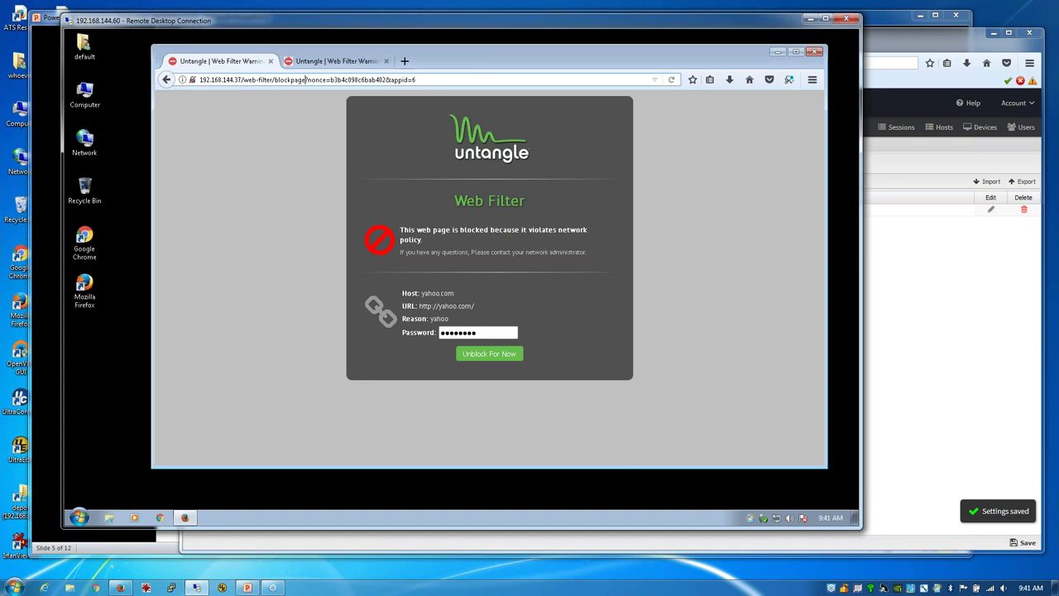
{"action": "type", "text": "yahoo.co"}
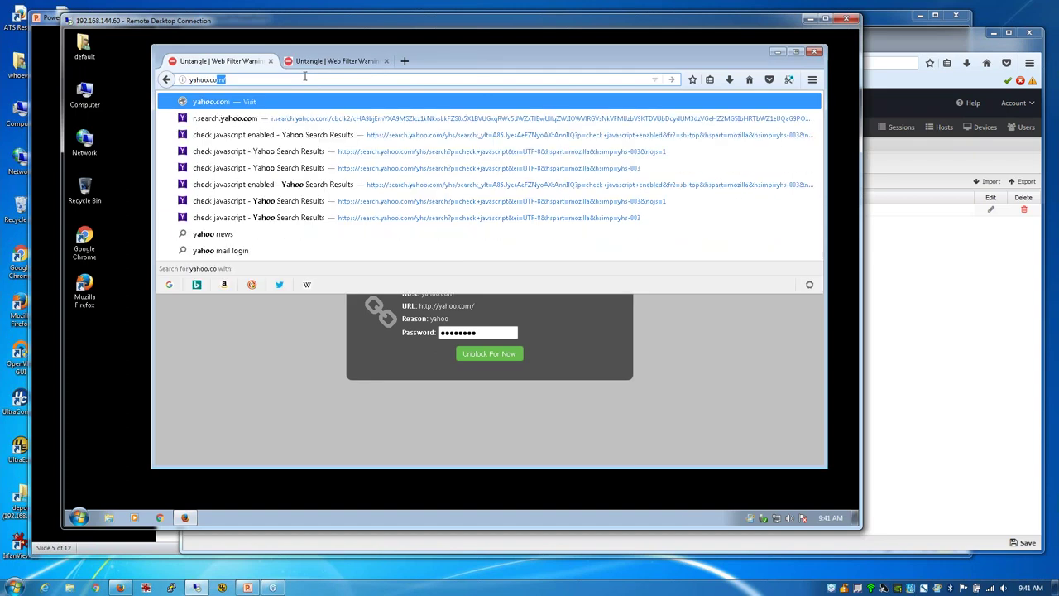
{"action": "key", "text": "Return"}
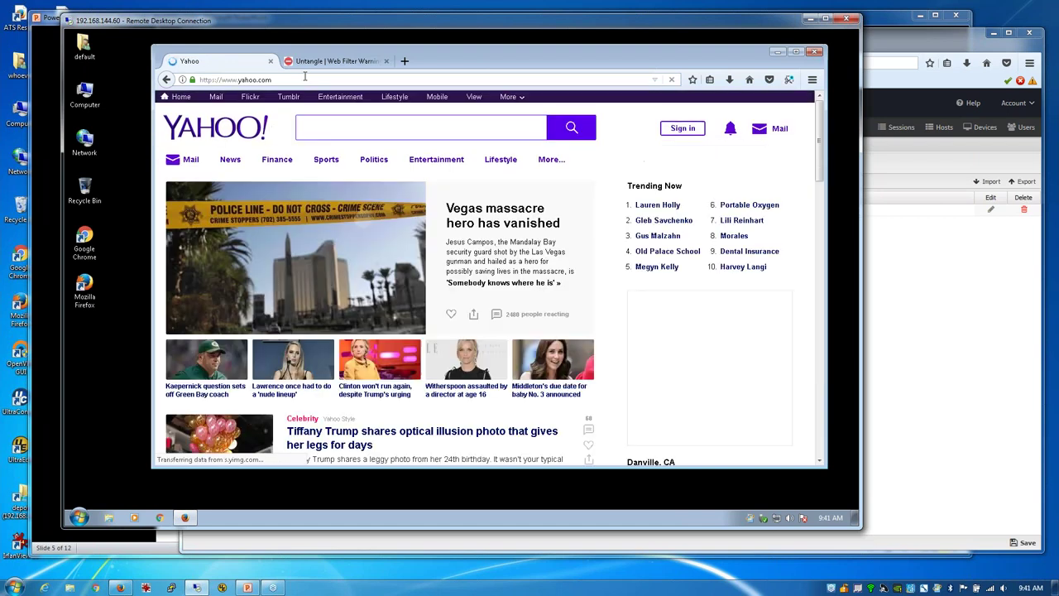
{"action": "left_click", "coordinate": [944, 283]}
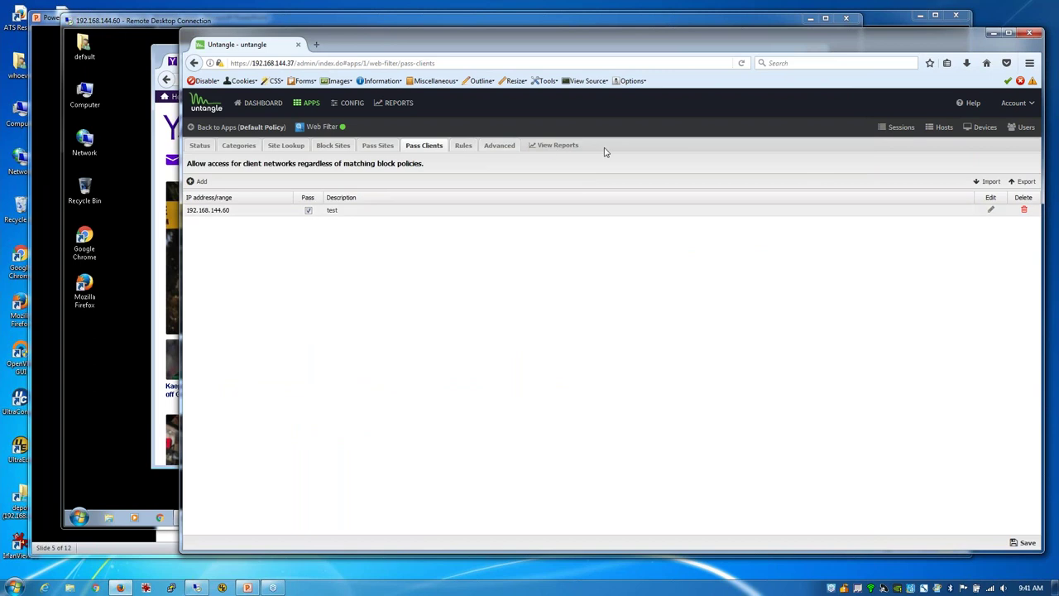
Step: Open the Web Filter's All Web Events report
{"action": "left_click", "coordinate": [542, 146]}
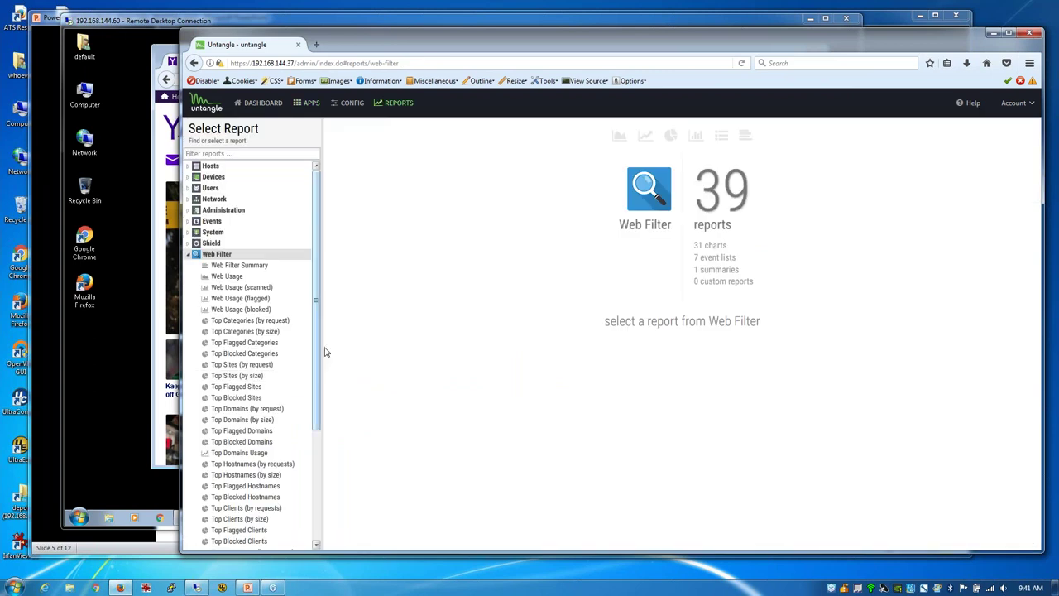
{"action": "scroll", "coordinate": [283, 454], "scroll_direction": "down", "scroll_amount": 5}
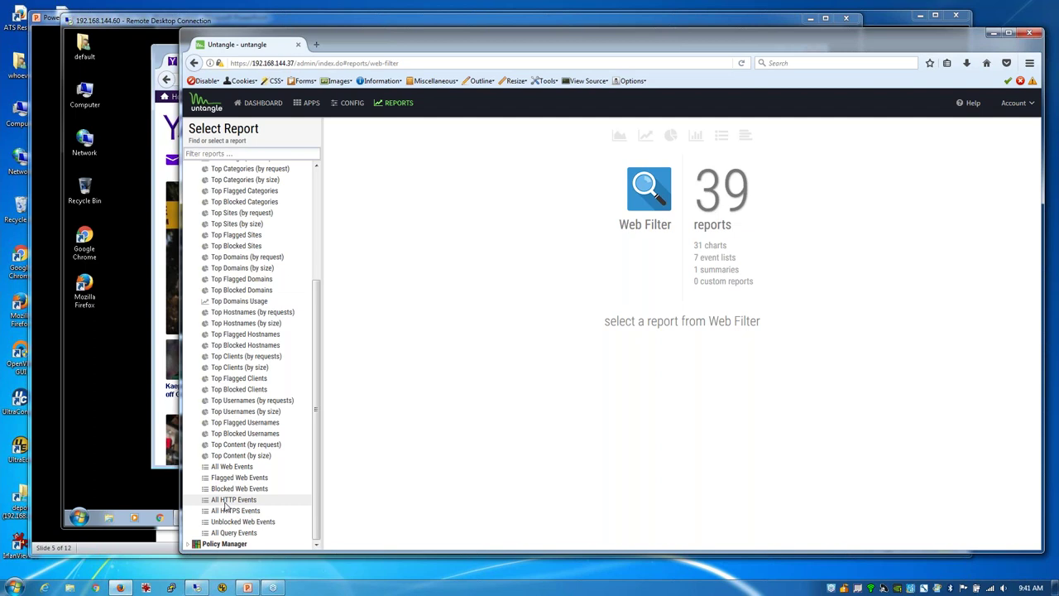
{"action": "left_click", "coordinate": [233, 468]}
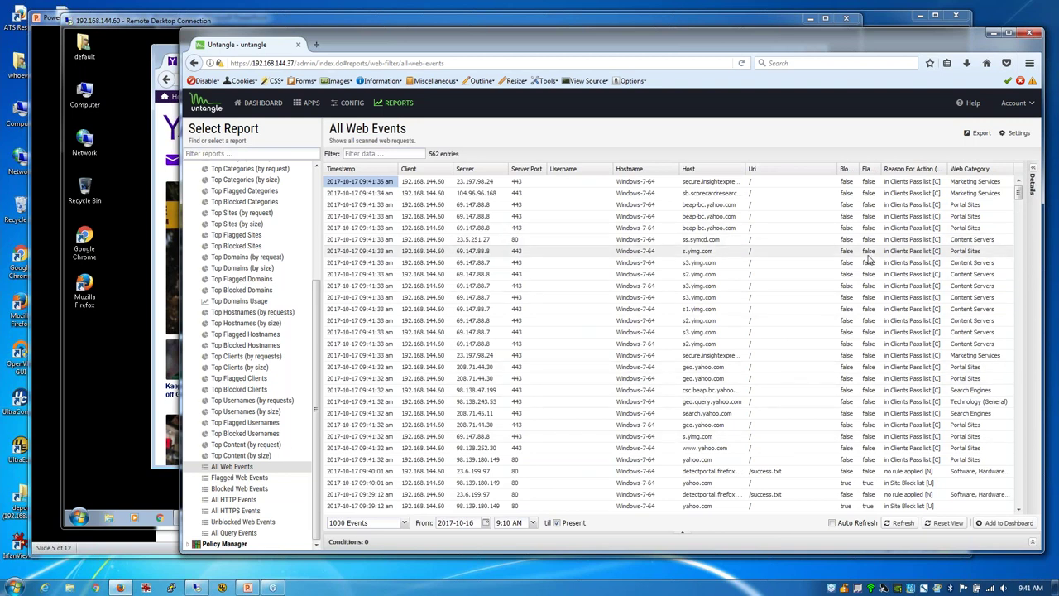
Step: Highlight the Clients Pass list reason, the earlier yahoo.com host, and the In Site Block list reason
{"action": "left_click_drag", "start_coordinate": [892, 240], "coordinate": [939, 241]}
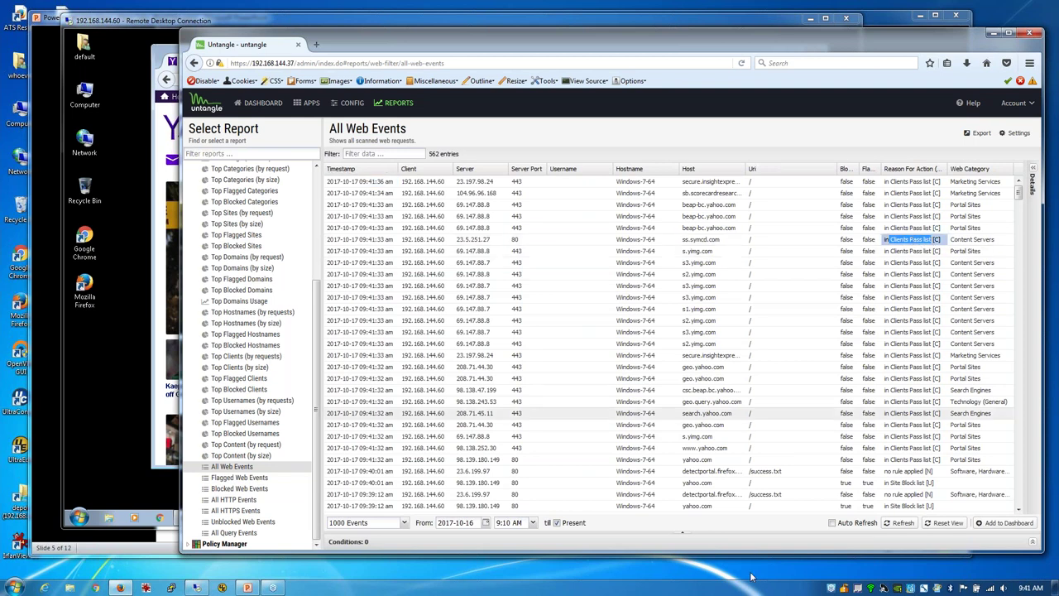
{"action": "left_click_drag", "start_coordinate": [682, 483], "coordinate": [720, 484]}
{"action": "left_click_drag", "start_coordinate": [885, 484], "coordinate": [938, 484]}
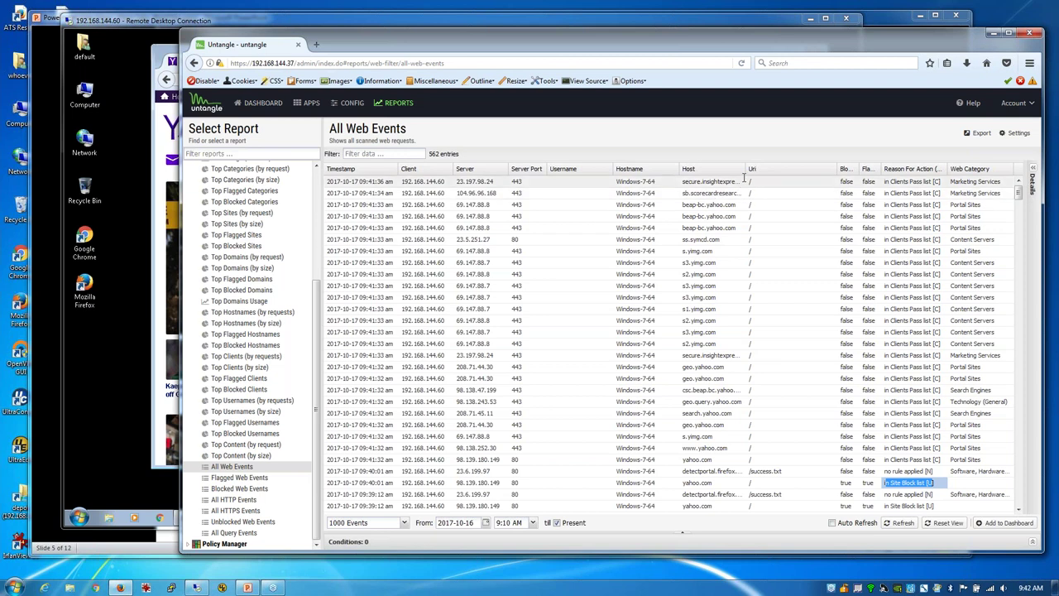
Step: Widen the Host column, highlight insightexpressai.com, scorecardresearch.com and yimg.com, then show Conditions
{"action": "left_click_drag", "start_coordinate": [742, 169], "coordinate": [771, 169]}
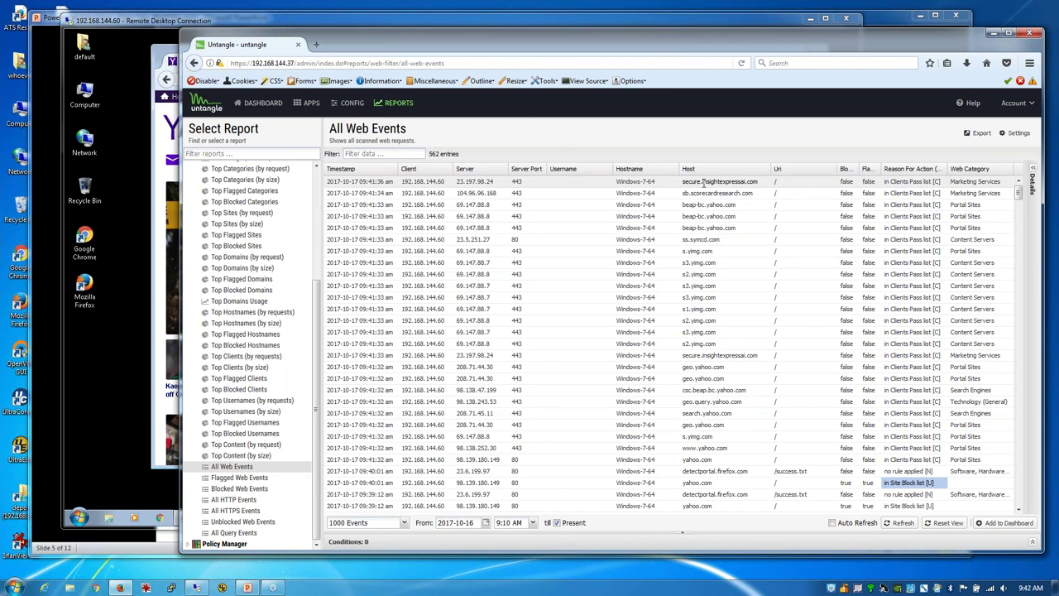
{"action": "left_click_drag", "start_coordinate": [703, 181], "coordinate": [759, 181]}
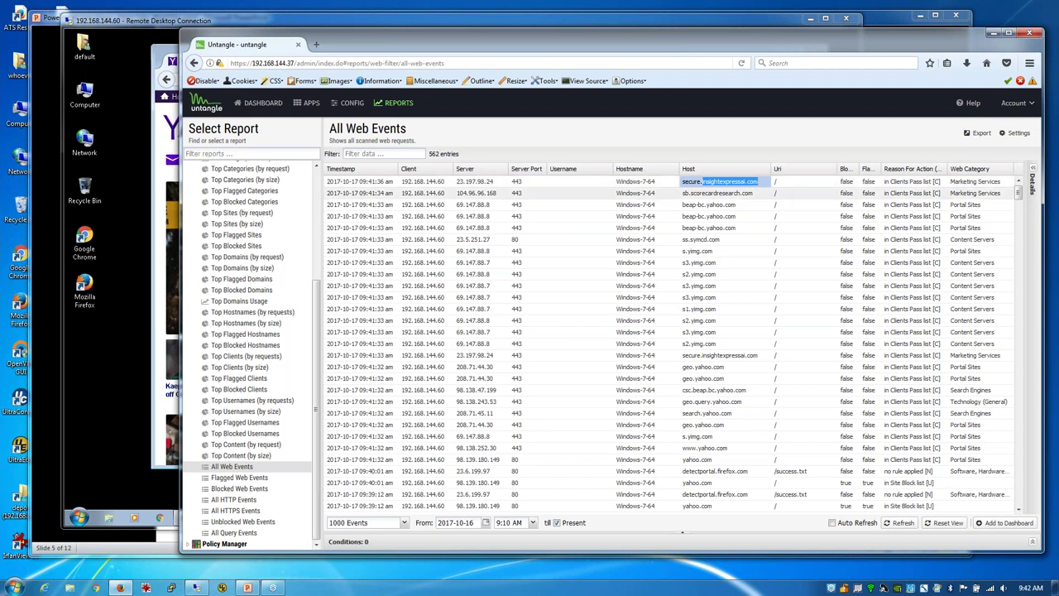
{"action": "triple_click", "coordinate": [756, 196]}
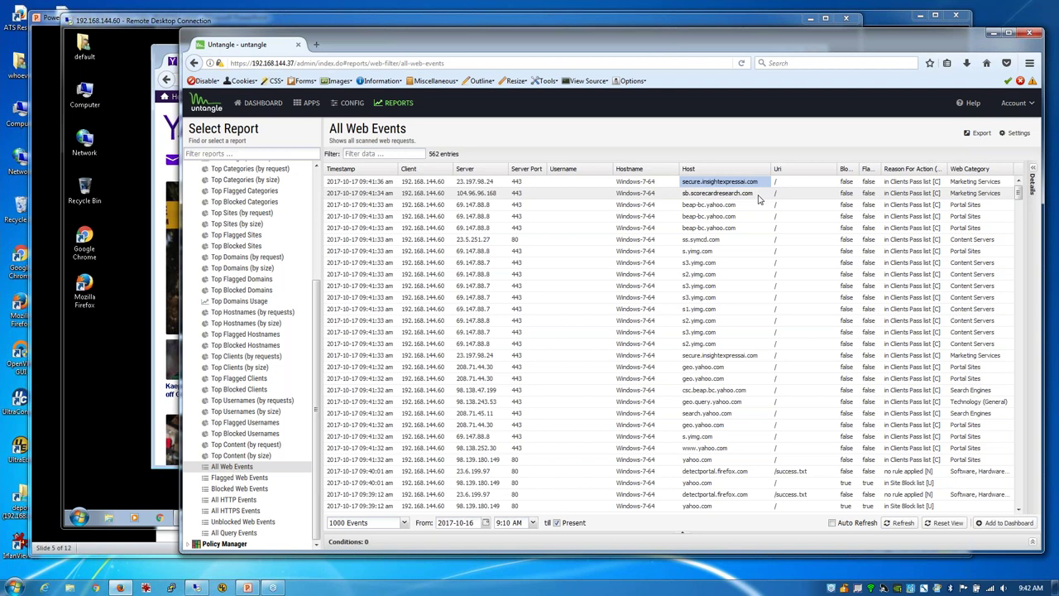
{"action": "left_click_drag", "start_coordinate": [754, 196], "coordinate": [691, 192]}
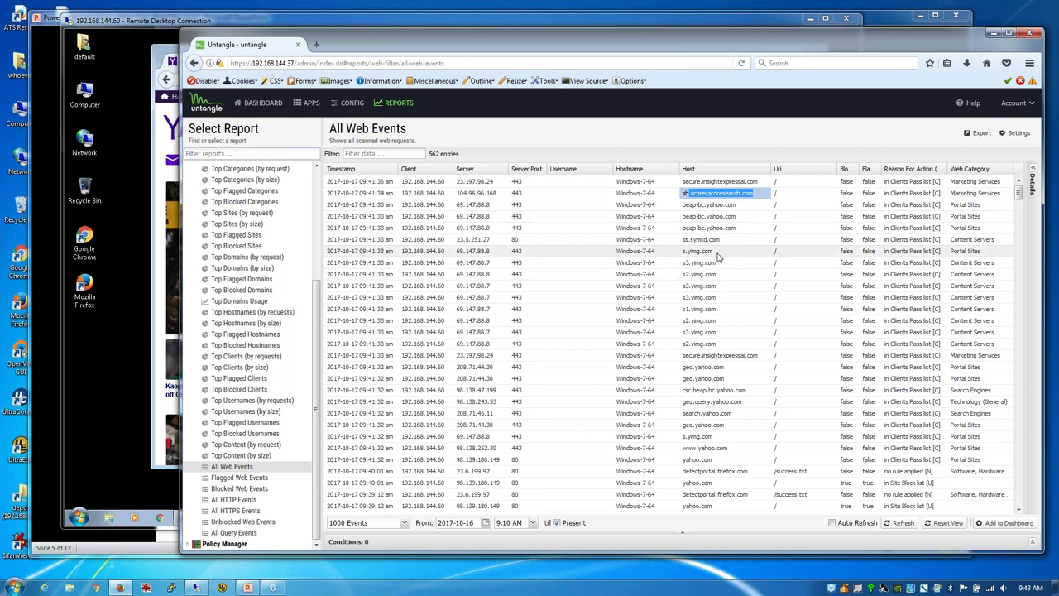
{"action": "left_click_drag", "start_coordinate": [713, 252], "coordinate": [686, 251]}
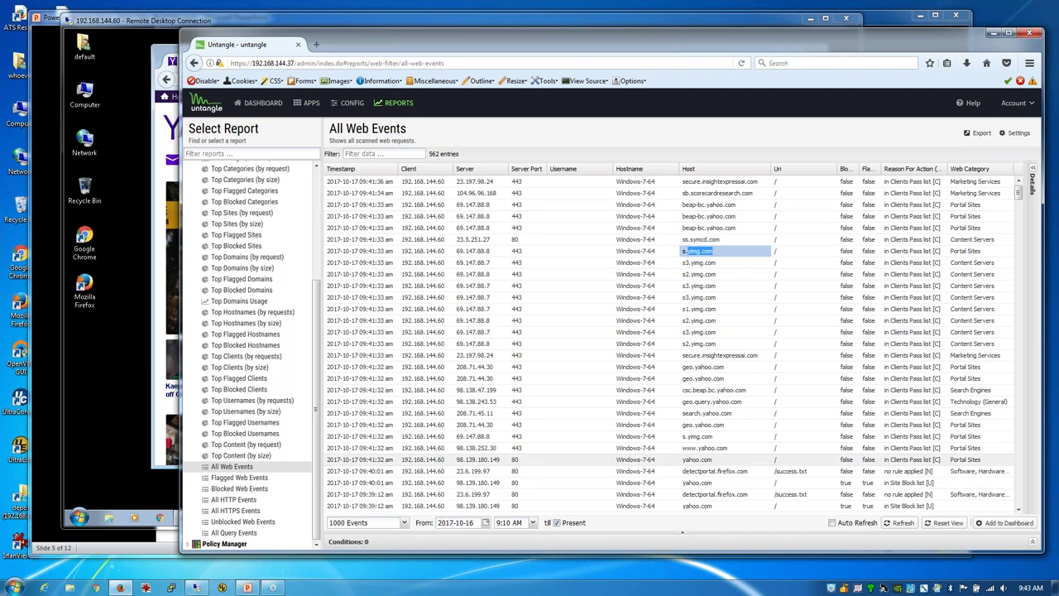
{"action": "left_click", "coordinate": [1032, 543]}
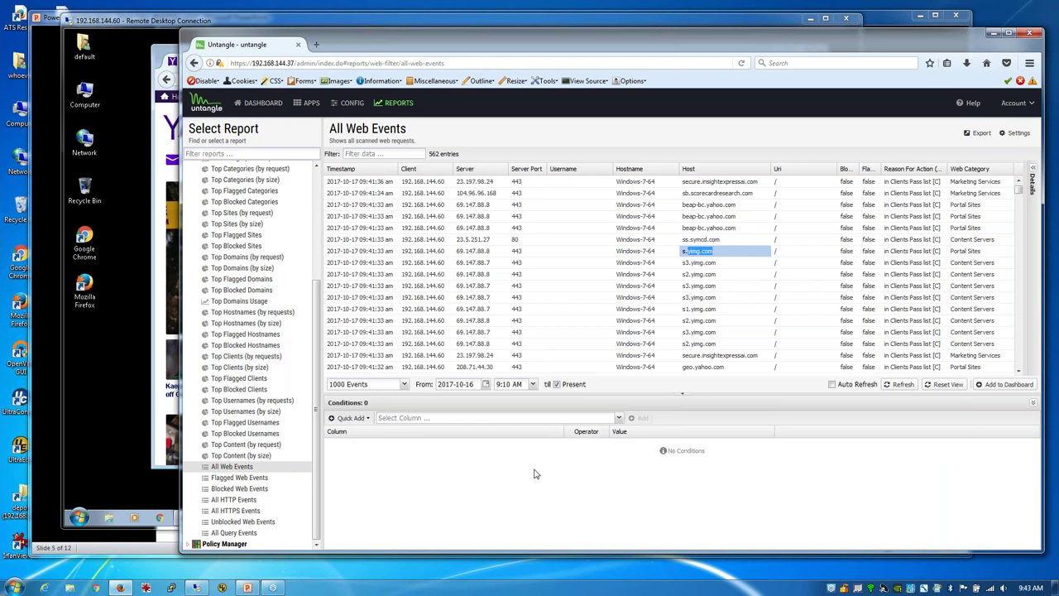
Step: Add the report condition Client = 192.168.144.60
{"action": "left_click", "coordinate": [457, 417]}
{"action": "left_click", "coordinate": [458, 418]}
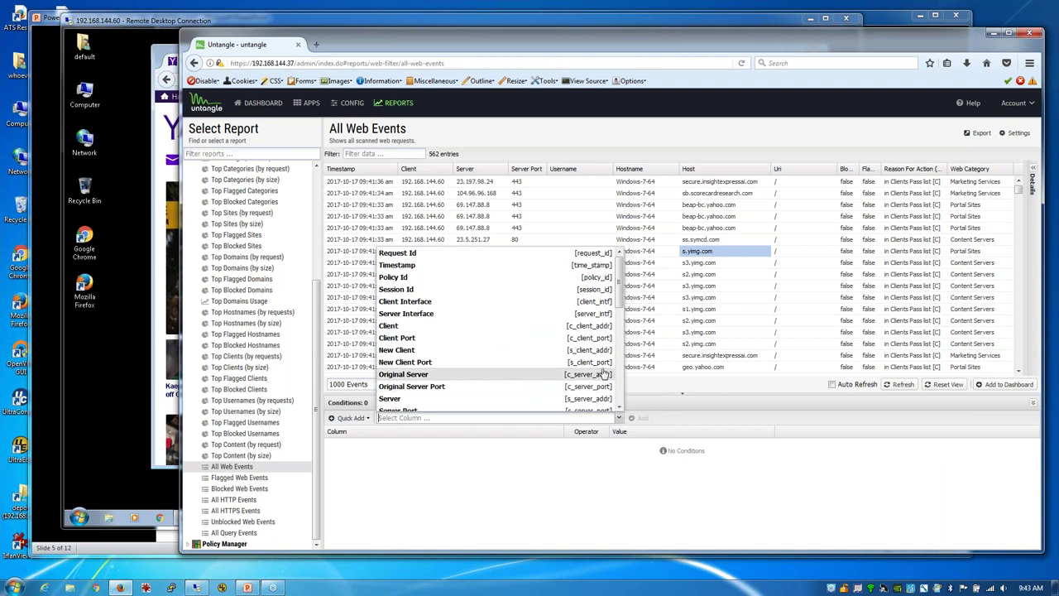
{"action": "left_click", "coordinate": [587, 326]}
{"action": "left_click", "coordinate": [704, 418]}
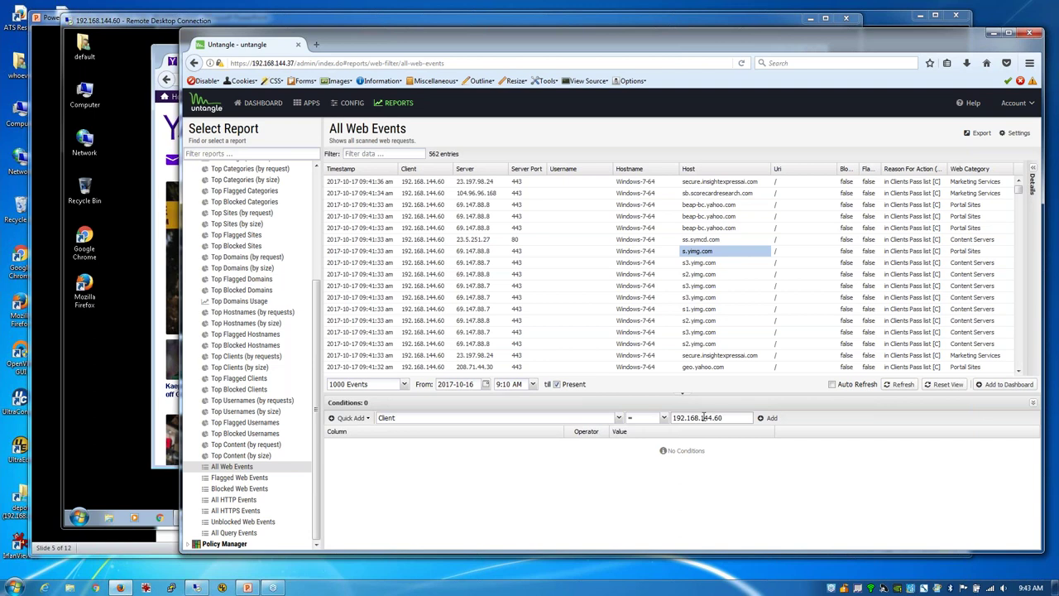
{"action": "left_click", "coordinate": [770, 418]}
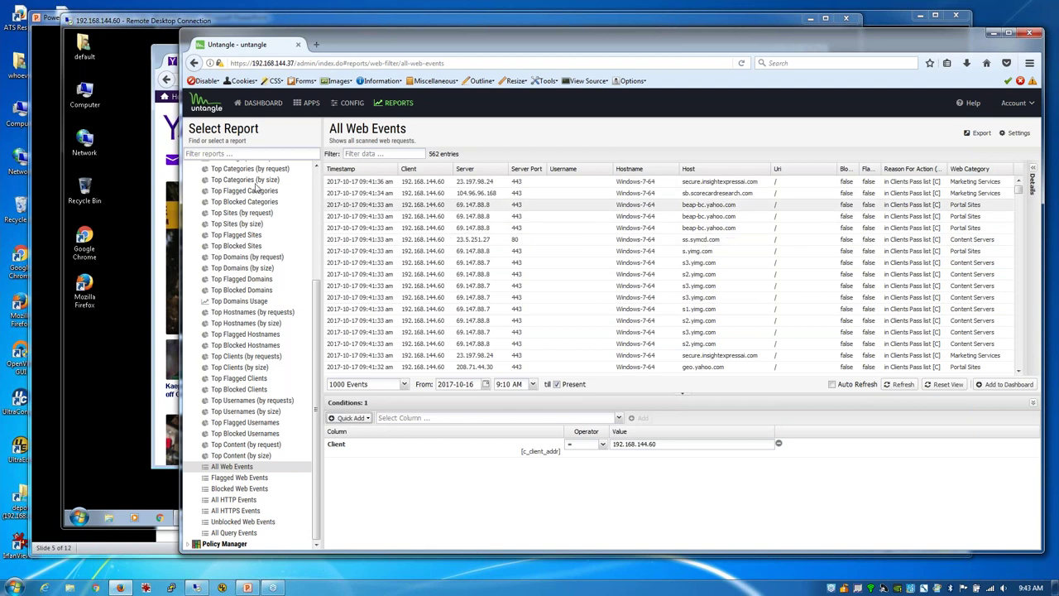
Step: Glance at the client's Yahoo page, then scroll the filtered report in the admin window
{"action": "left_click", "coordinate": [141, 144]}
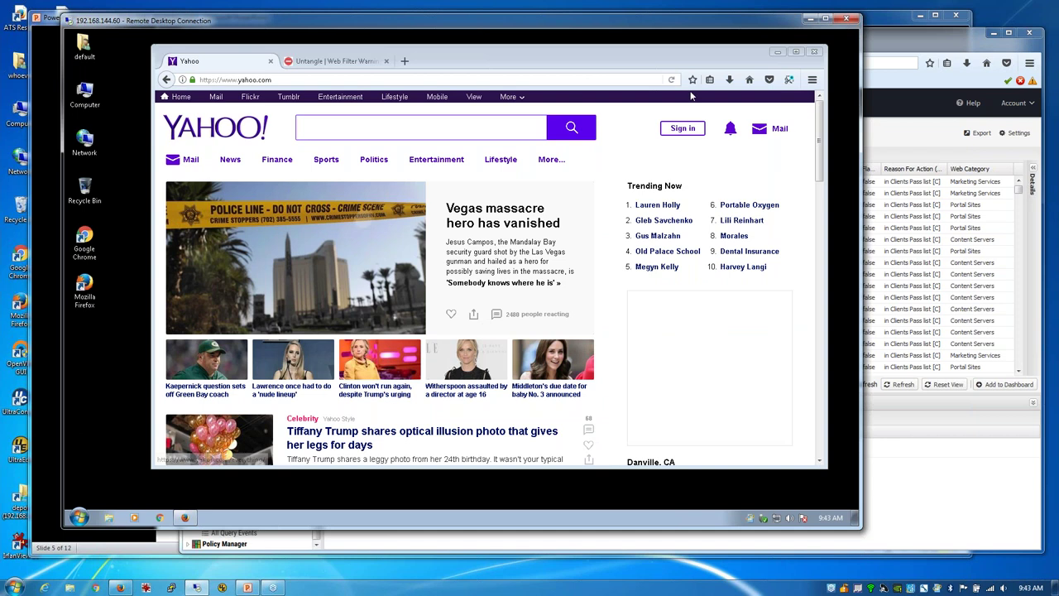
{"action": "left_click", "coordinate": [884, 126]}
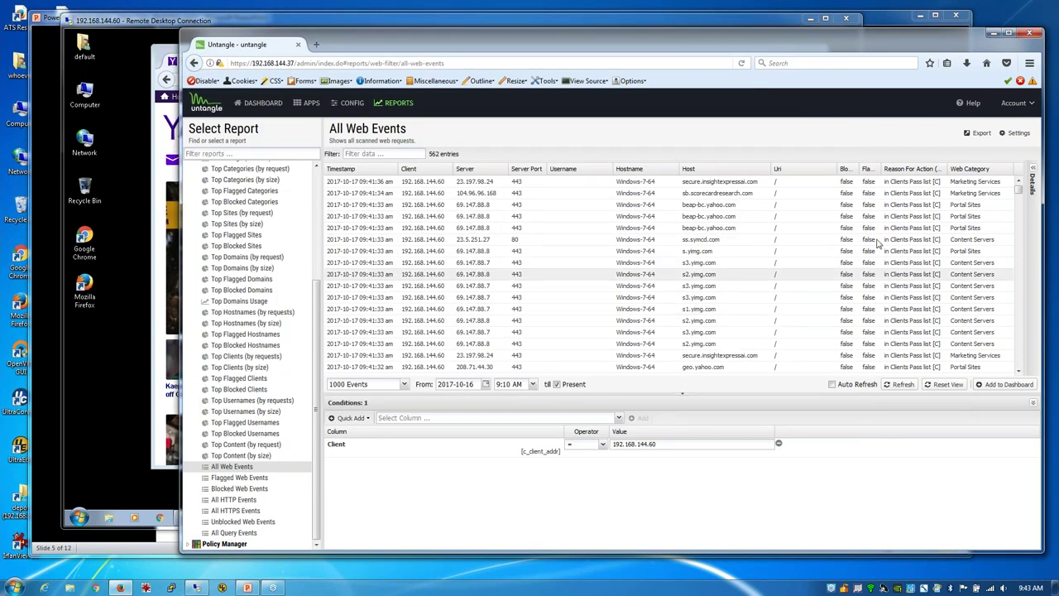
{"action": "scroll", "coordinate": [870, 219], "scroll_direction": "down", "scroll_amount": 1}
{"action": "scroll", "coordinate": [870, 220], "scroll_direction": "down", "scroll_amount": 5}
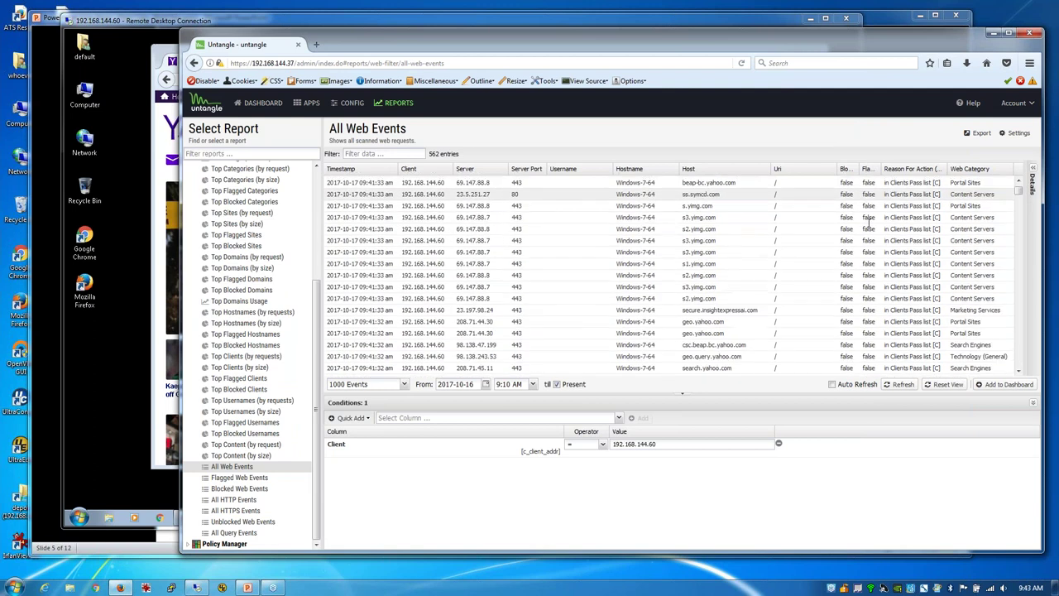
Step: Review Web Filter Categories and the Pass Sites list with cnn.com, then switch to the client
{"action": "left_click", "coordinate": [304, 102]}
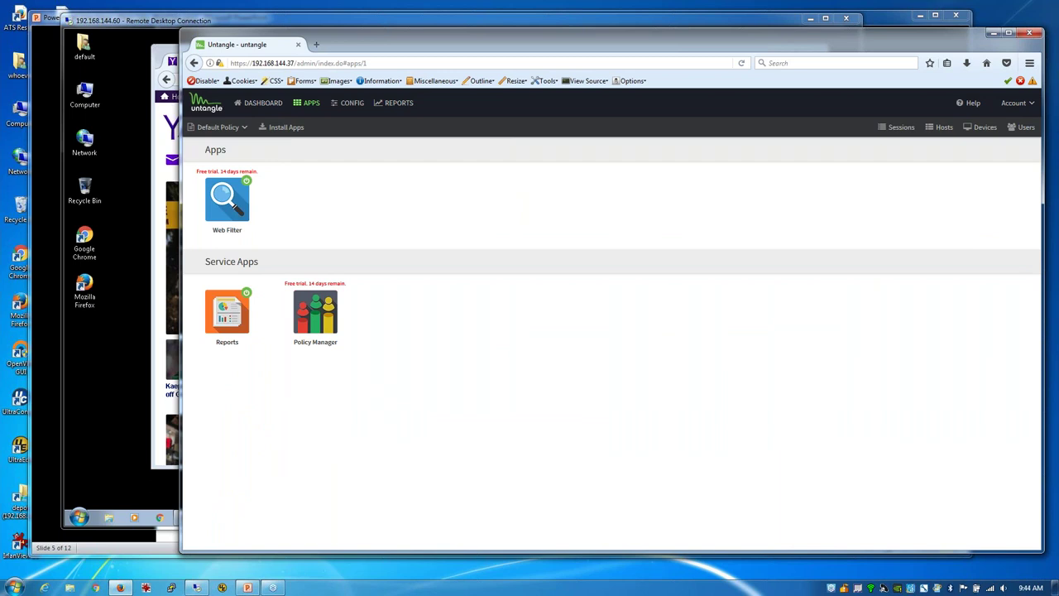
{"action": "left_click", "coordinate": [237, 191]}
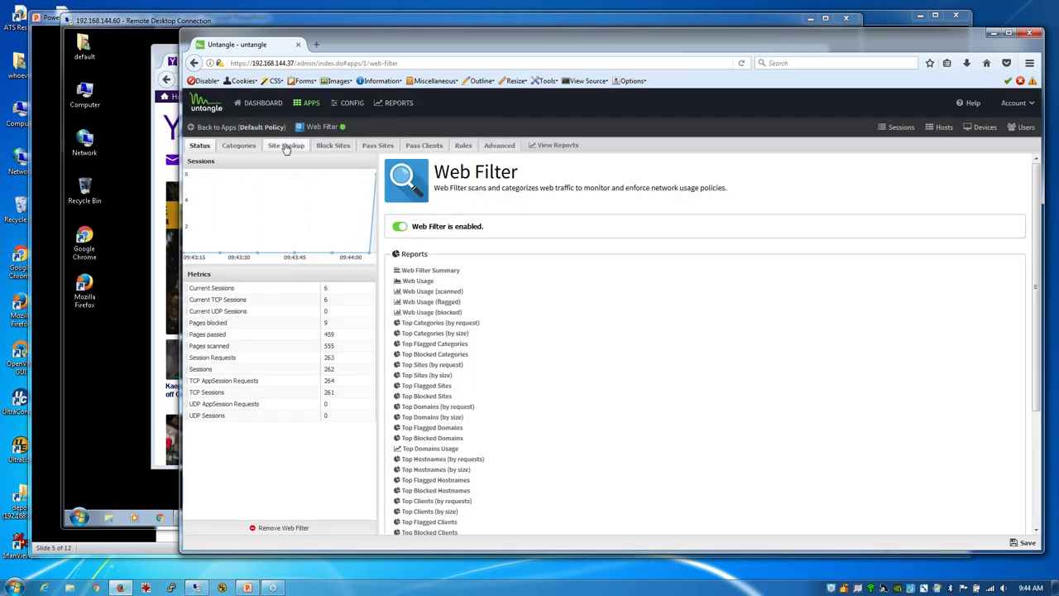
{"action": "left_click", "coordinate": [239, 146]}
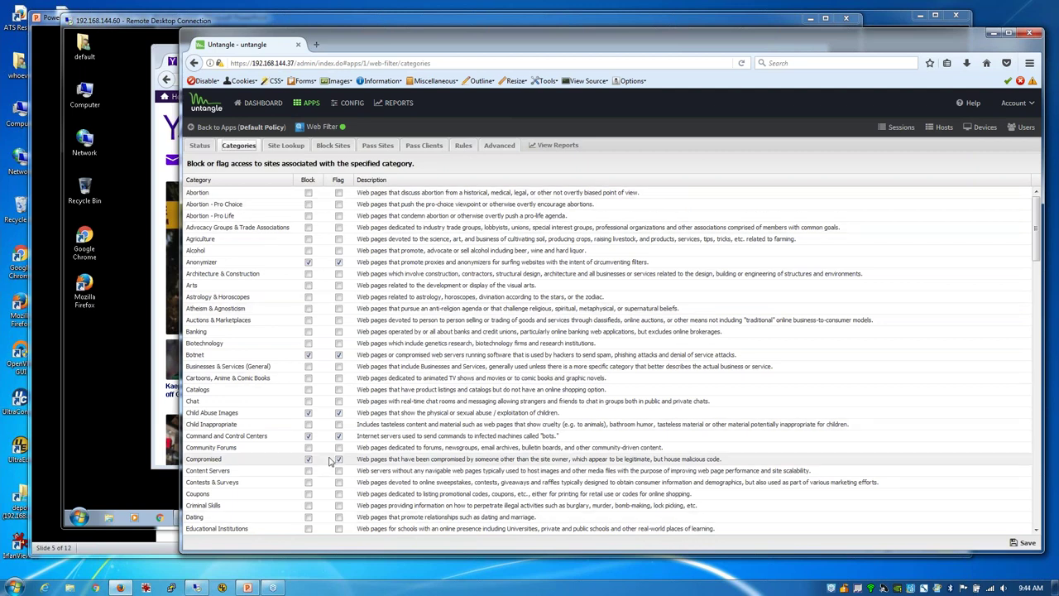
{"action": "left_click", "coordinate": [376, 147]}
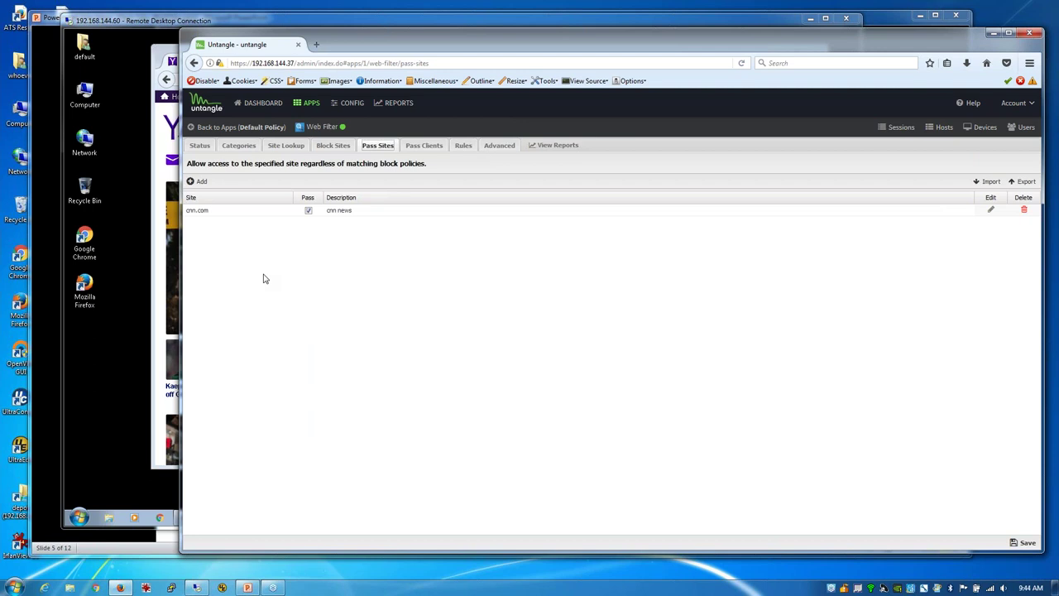
{"action": "left_click", "coordinate": [161, 134]}
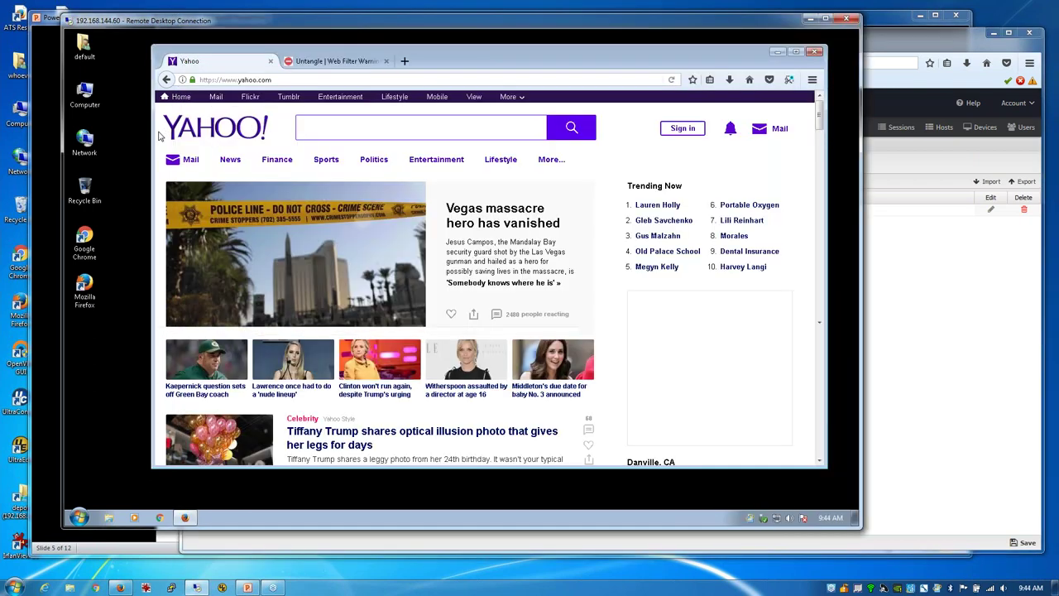
Step: Open Firefox's network inspector and reload Yahoo to capture its requests
{"action": "key", "text": "ctrl+shift+e"}
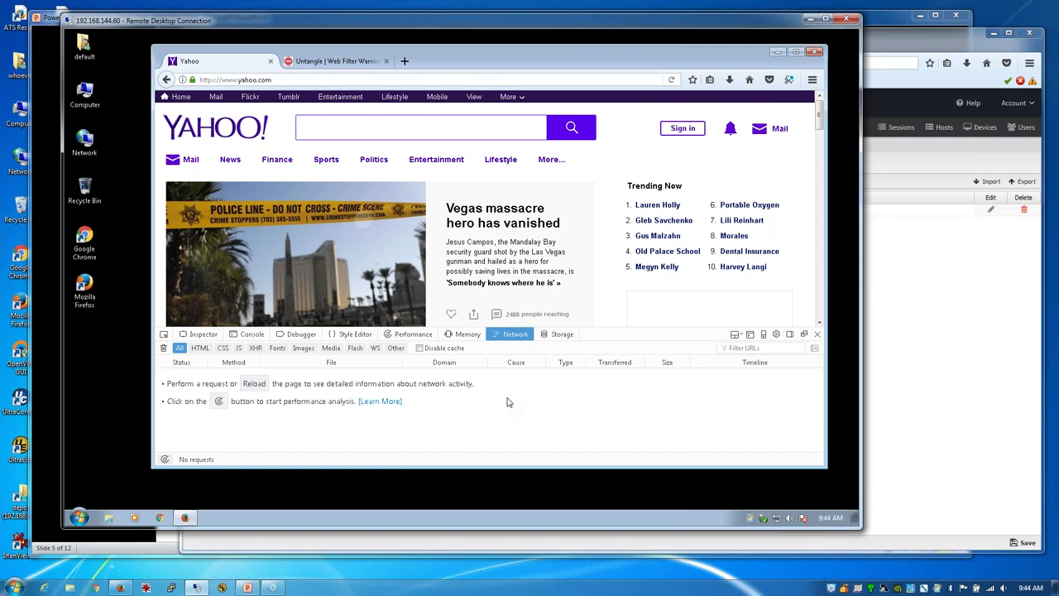
{"action": "left_click", "coordinate": [260, 386]}
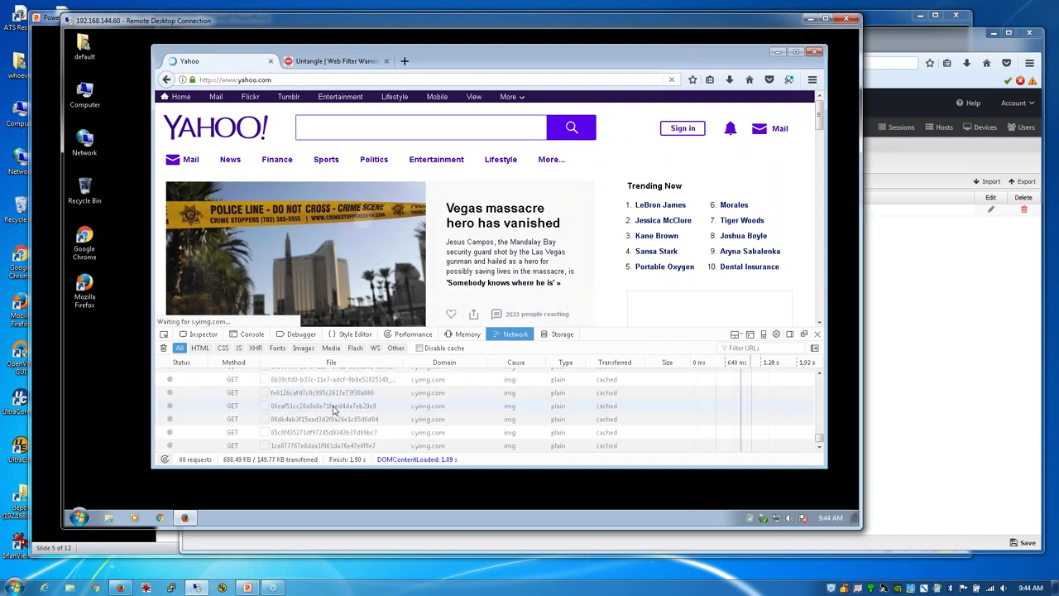
{"action": "scroll", "coordinate": [438, 414], "scroll_direction": "up", "scroll_amount": 2}
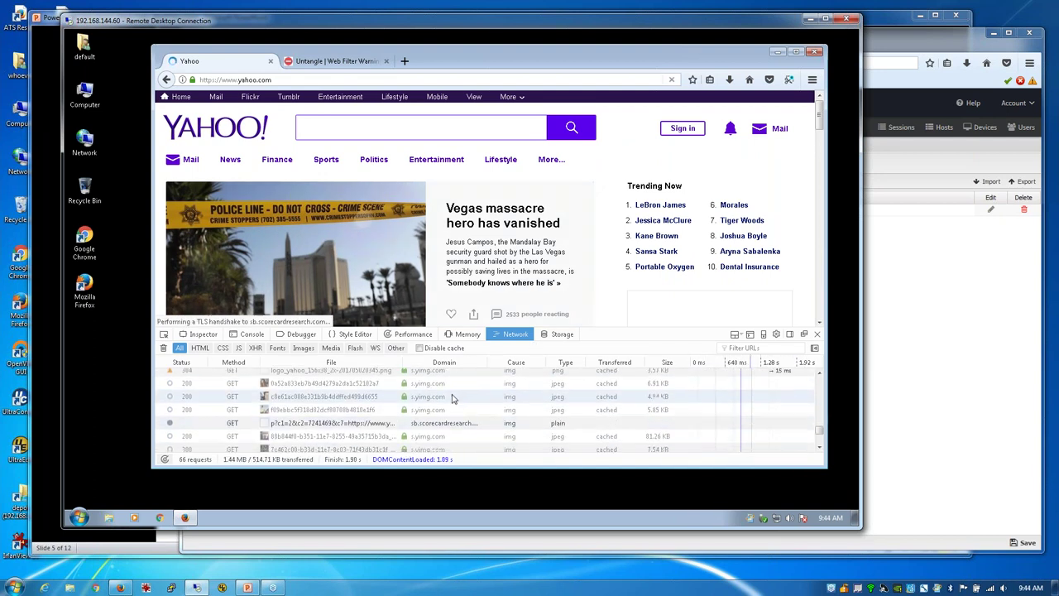
{"action": "scroll", "coordinate": [459, 414], "scroll_direction": "up", "scroll_amount": 5}
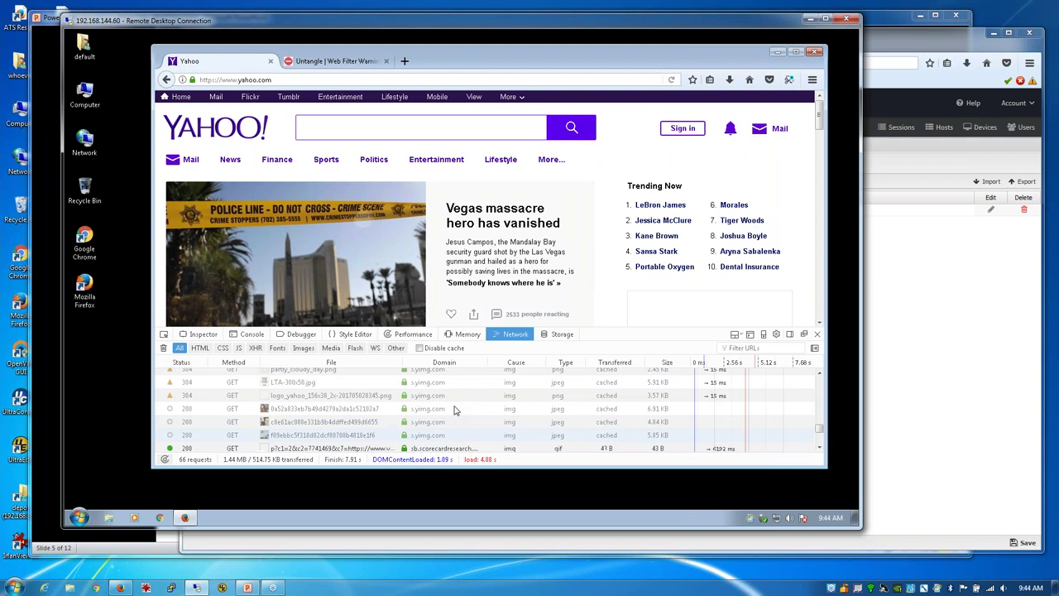
{"action": "scroll", "coordinate": [453, 406], "scroll_direction": "up", "scroll_amount": 5}
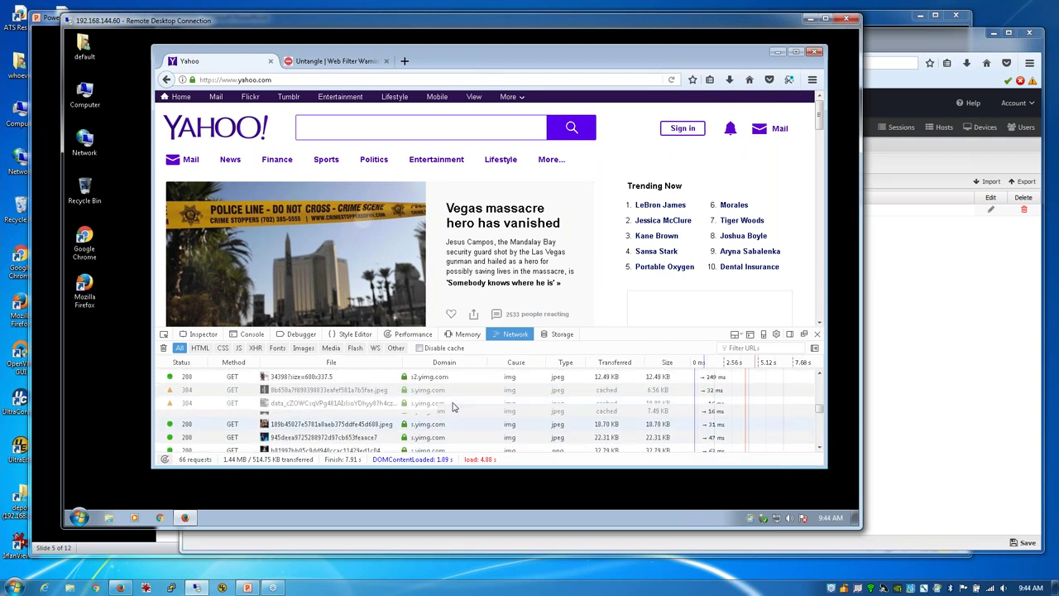
Step: Browse the captured requests and inspect the headers of an s.yimg.com image request
{"action": "scroll", "coordinate": [445, 400], "scroll_direction": "down", "scroll_amount": 2}
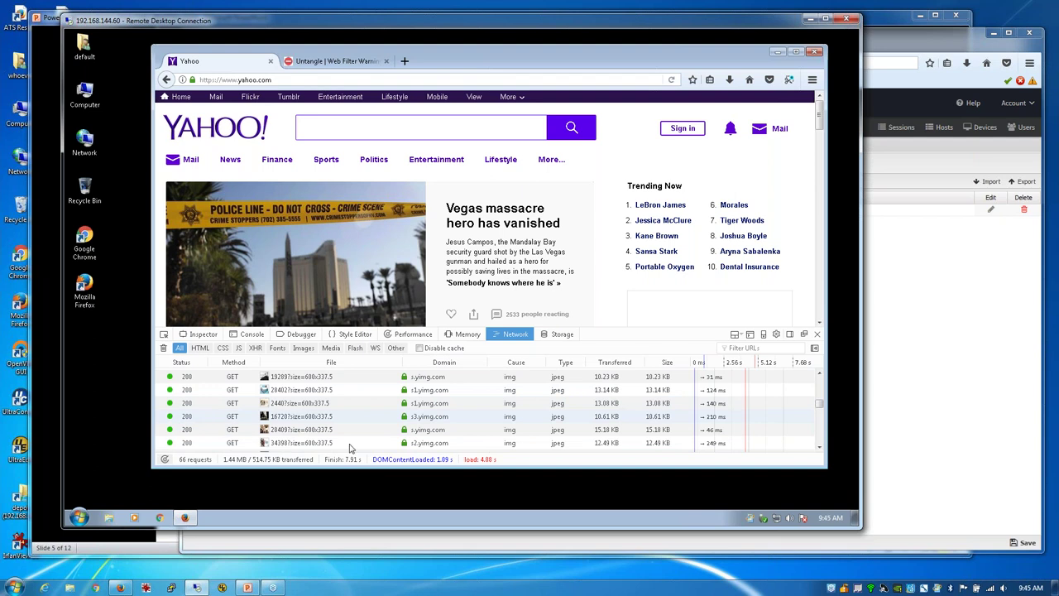
{"action": "scroll", "coordinate": [436, 425], "scroll_direction": "down", "scroll_amount": 2}
{"action": "scroll", "coordinate": [431, 423], "scroll_direction": "down", "scroll_amount": 3}
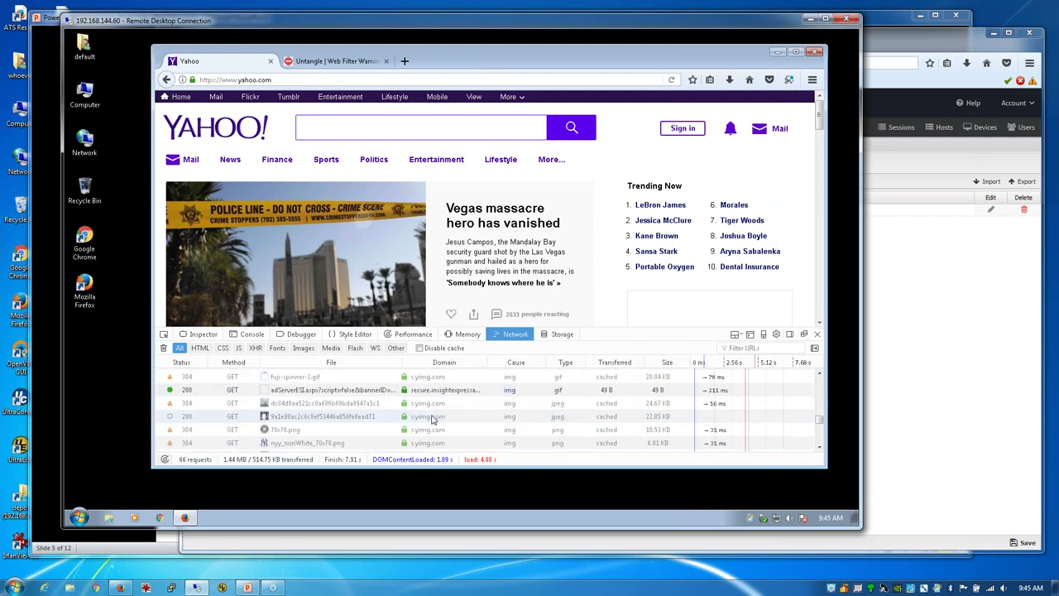
{"action": "scroll", "coordinate": [431, 419], "scroll_direction": "down", "scroll_amount": 2}
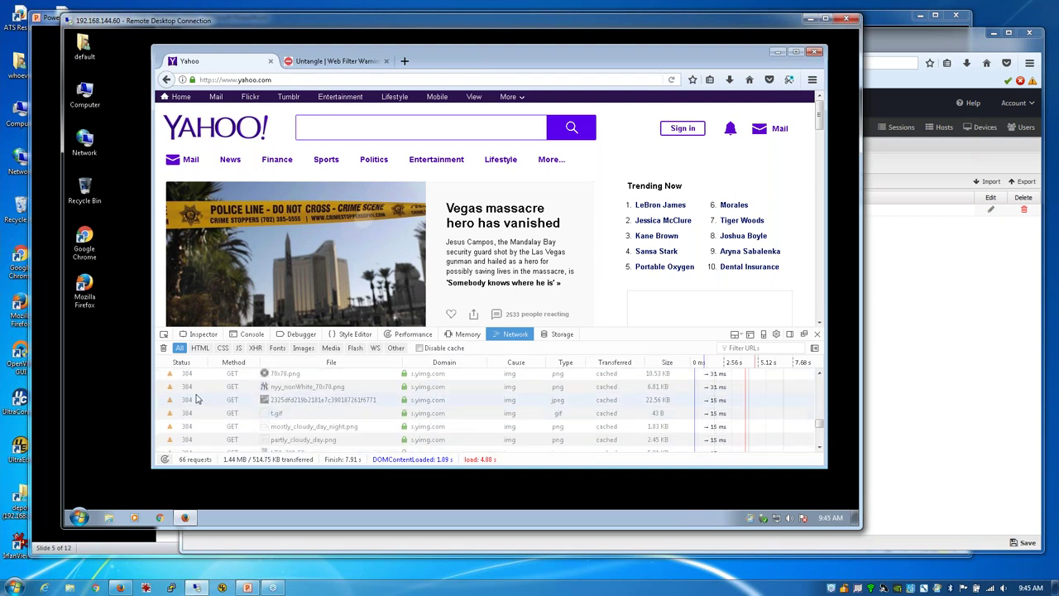
{"action": "scroll", "coordinate": [430, 425], "scroll_direction": "down", "scroll_amount": 3}
{"action": "scroll", "coordinate": [438, 430], "scroll_direction": "down", "scroll_amount": 3}
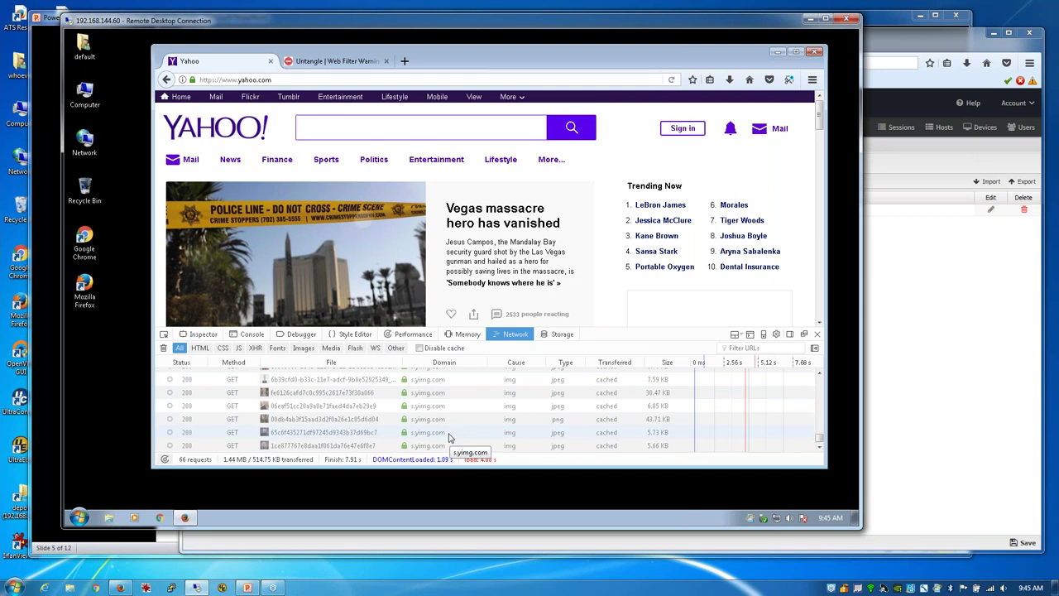
{"action": "left_click", "coordinate": [438, 432]}
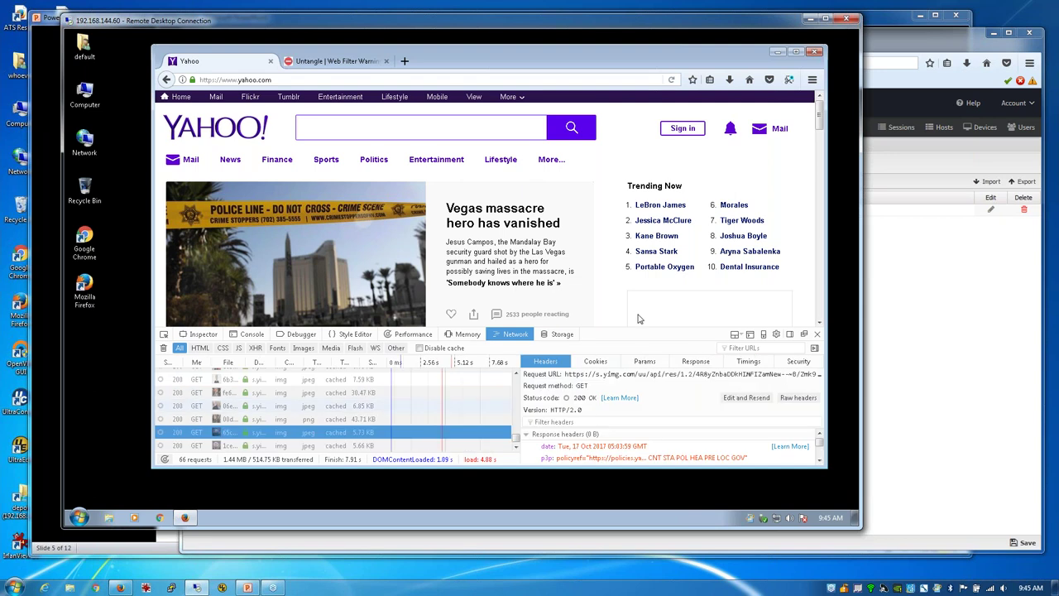
{"action": "left_click", "coordinate": [925, 331]}
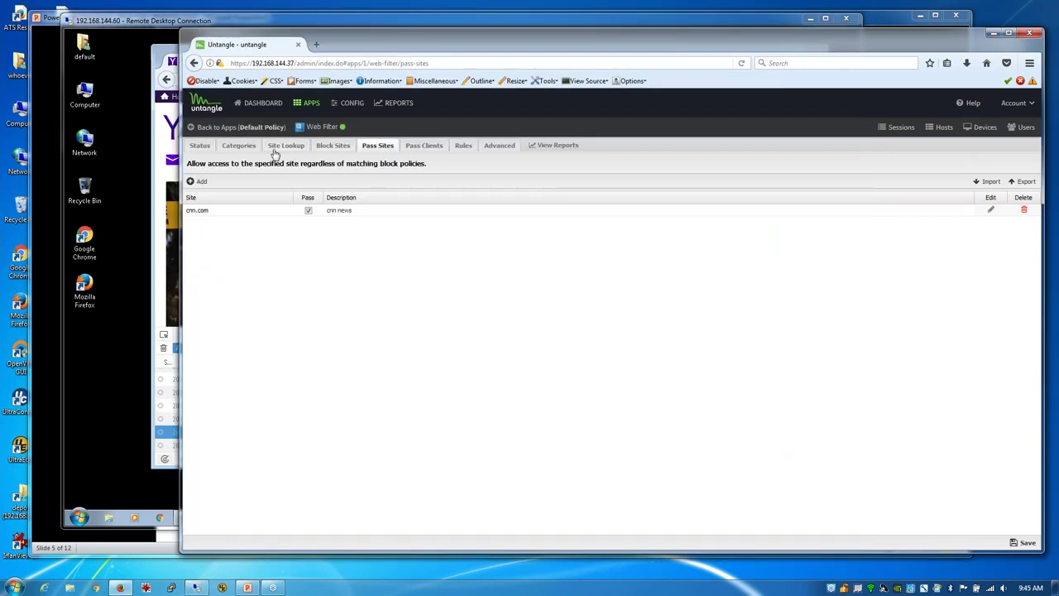
Step: Look up yimg.com in Site Lookup, finding it classed as Content Servers, then return to Categories
{"action": "left_click", "coordinate": [239, 148]}
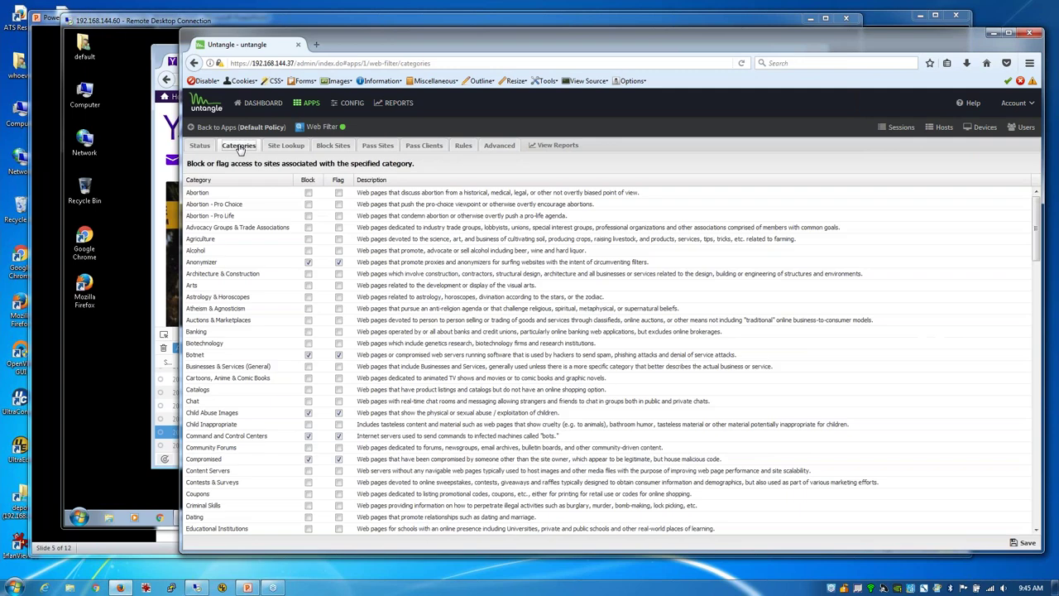
{"action": "left_click", "coordinate": [285, 146]}
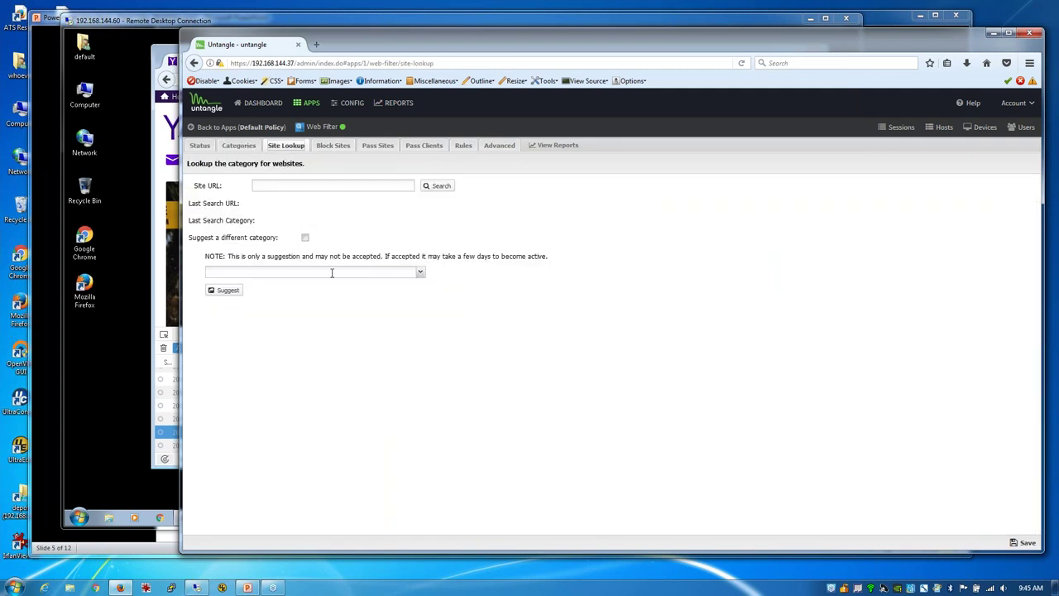
{"action": "left_click", "coordinate": [280, 188]}
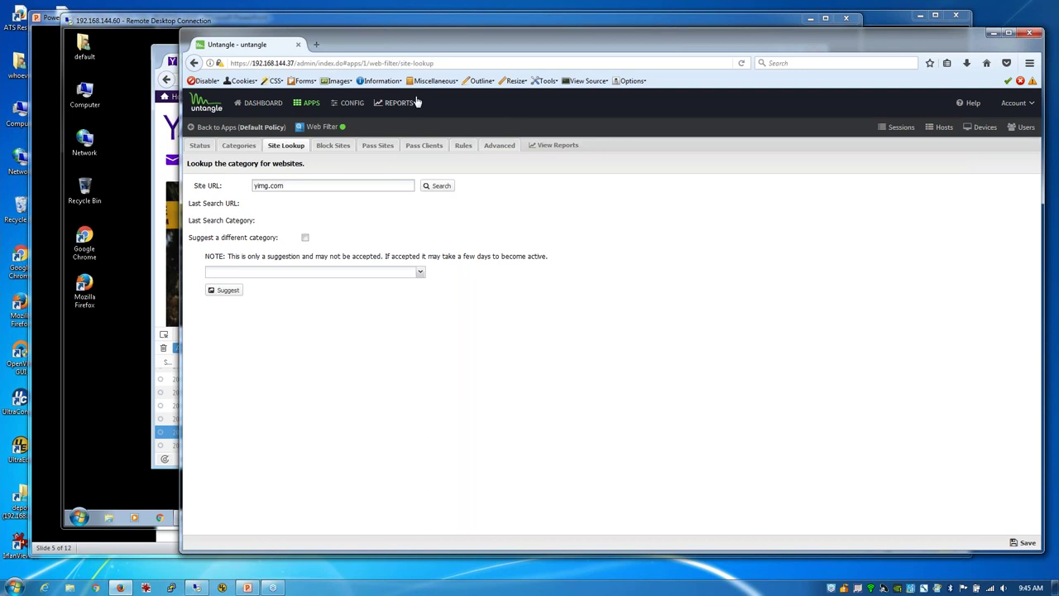
{"action": "key", "text": "Return"}
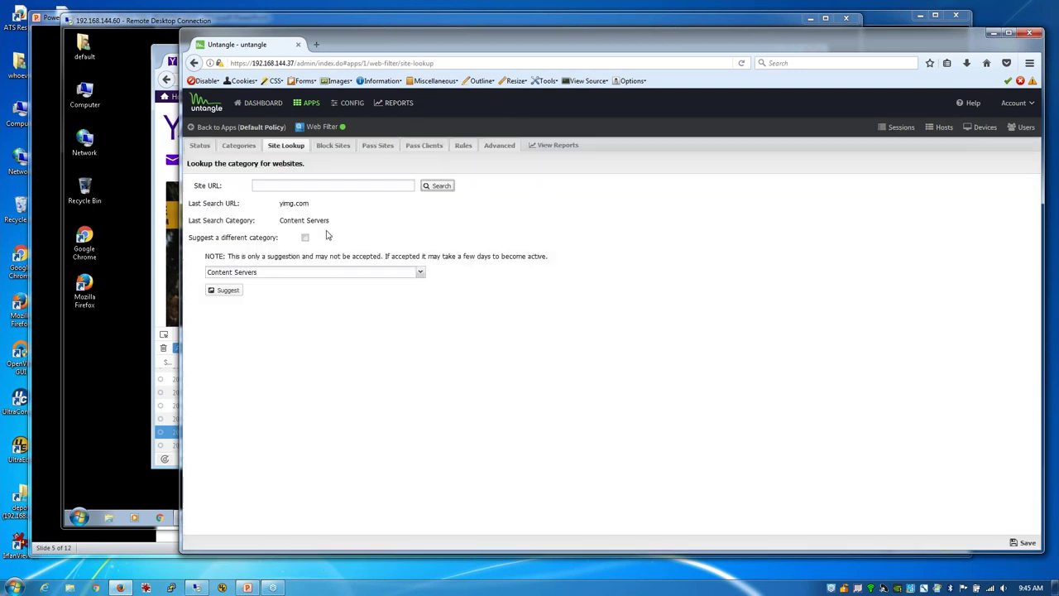
{"action": "left_click", "coordinate": [238, 146]}
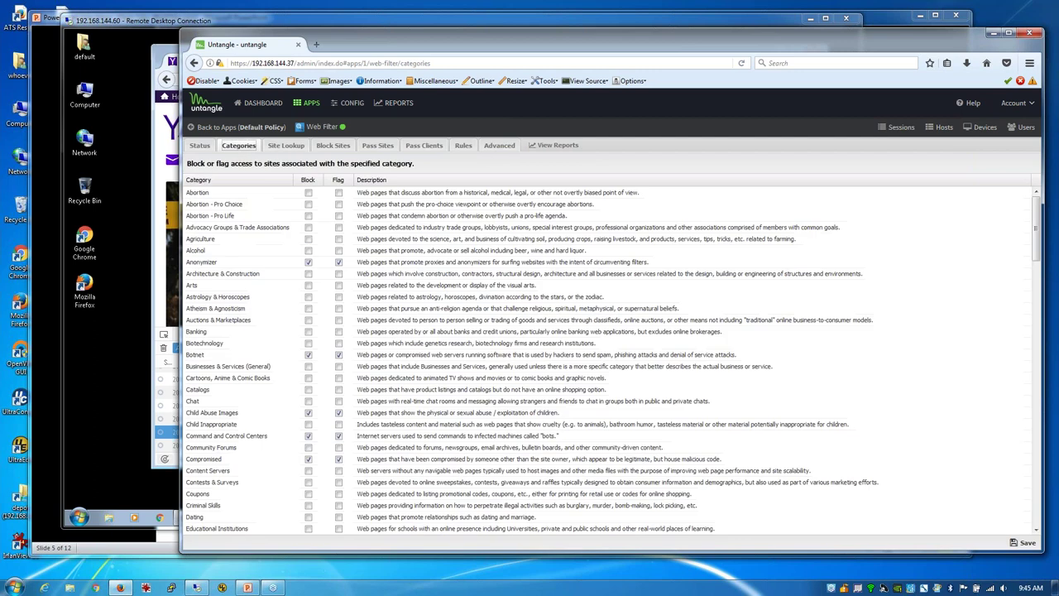
Step: Set the Content Servers category to Block and Flag and save
{"action": "scroll", "coordinate": [294, 400], "scroll_direction": "down", "scroll_amount": 1}
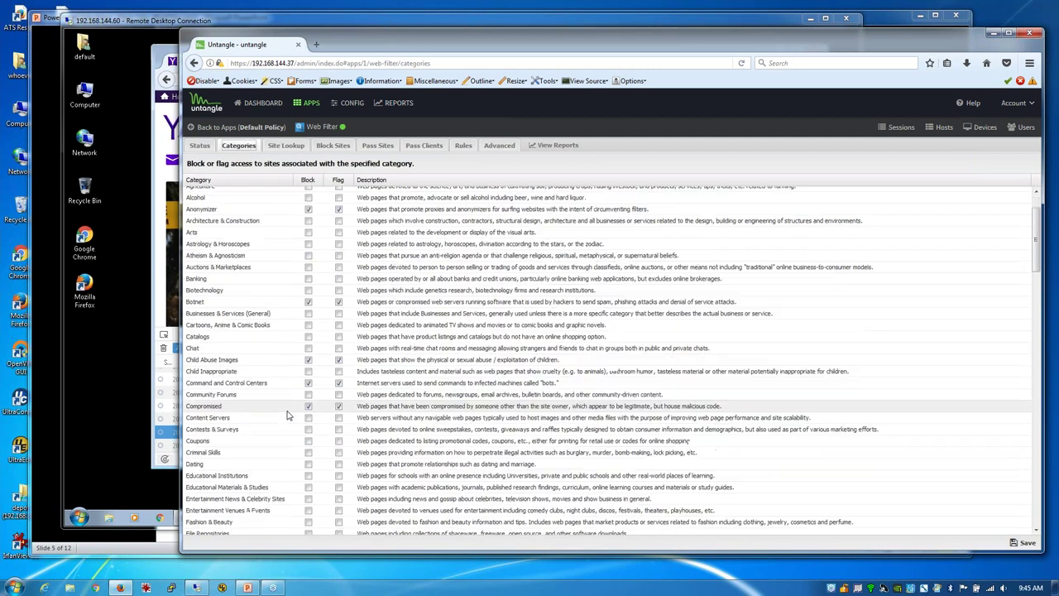
{"action": "left_click", "coordinate": [308, 418]}
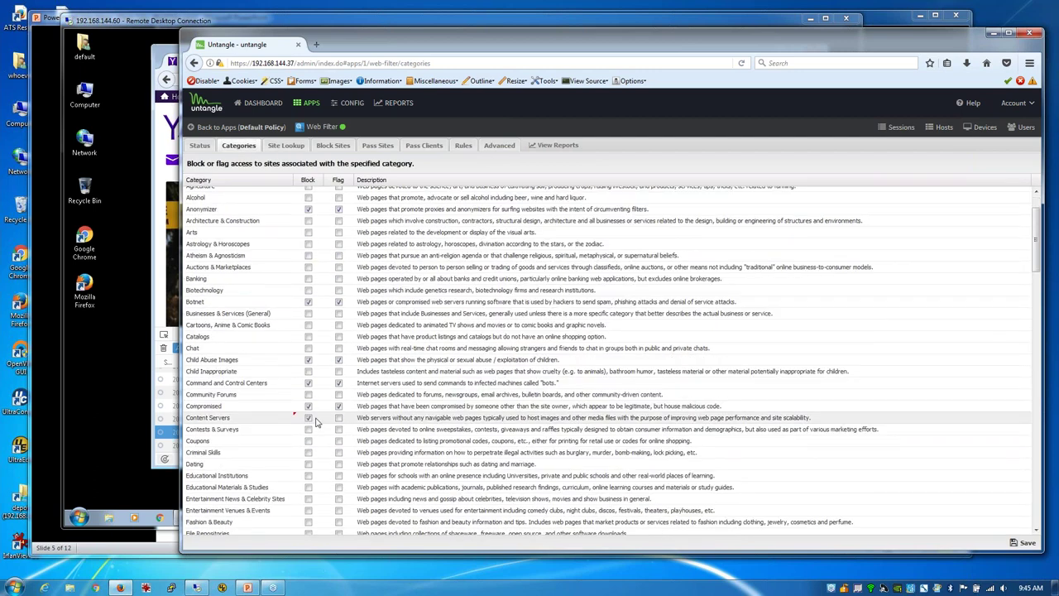
{"action": "left_click", "coordinate": [340, 419]}
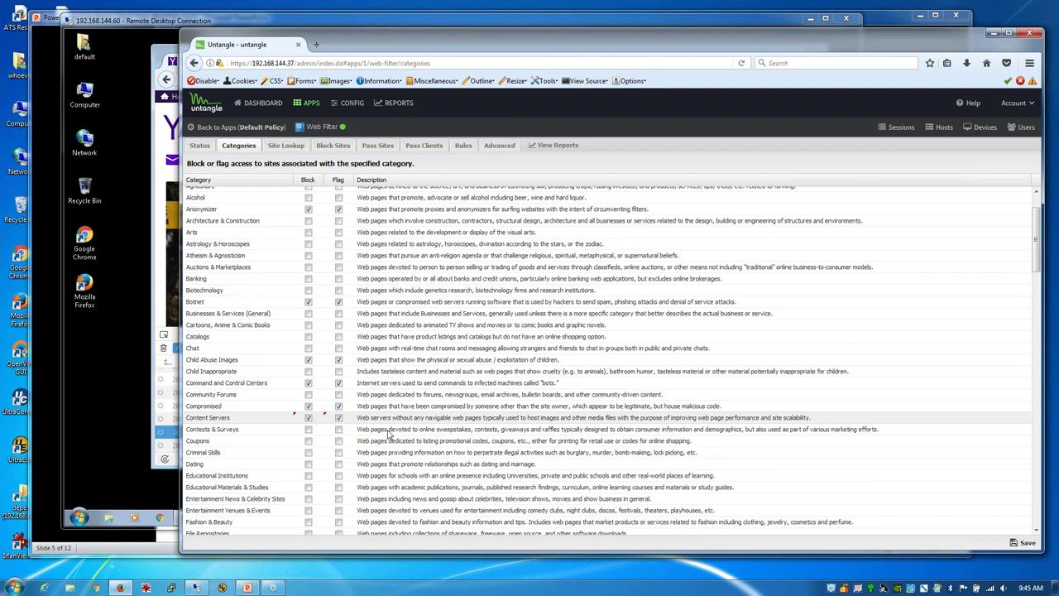
{"action": "left_click", "coordinate": [1025, 543]}
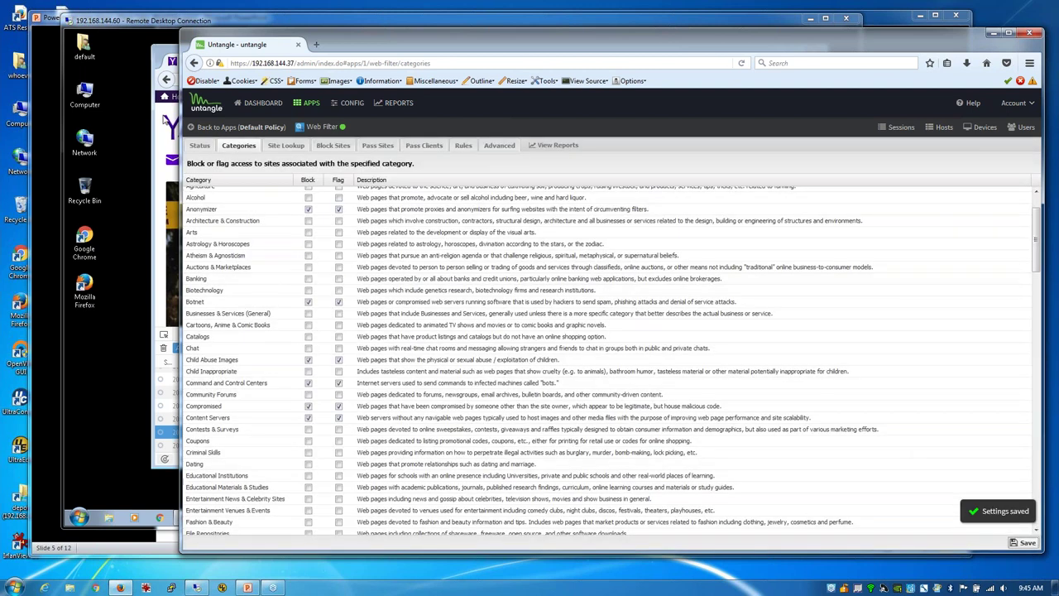
Step: Reload Yahoo twice on the client to test filtering, then close the network monitor
{"action": "left_click", "coordinate": [163, 120]}
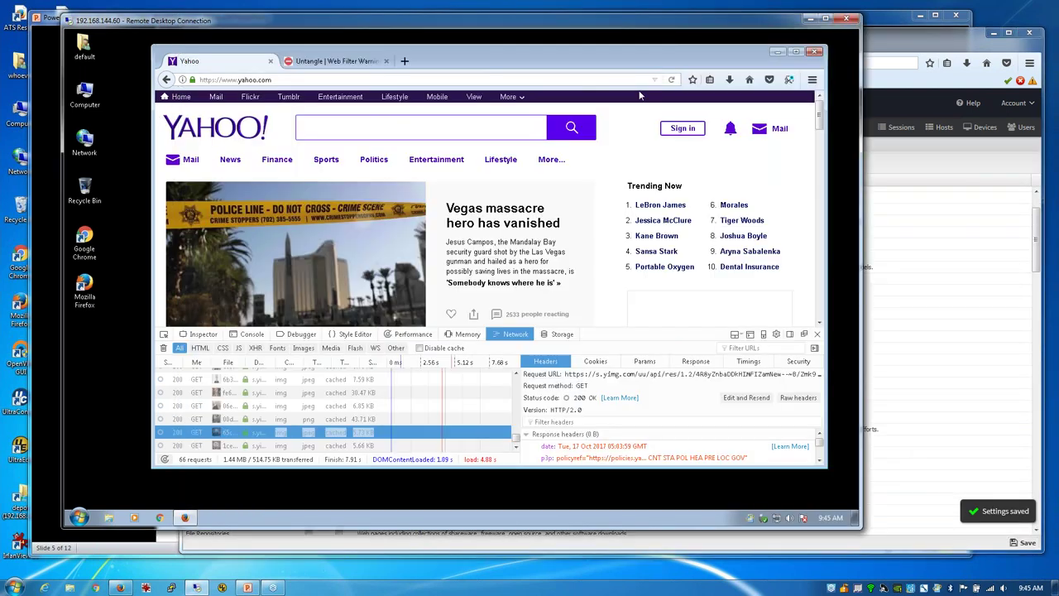
{"action": "left_click", "coordinate": [671, 80]}
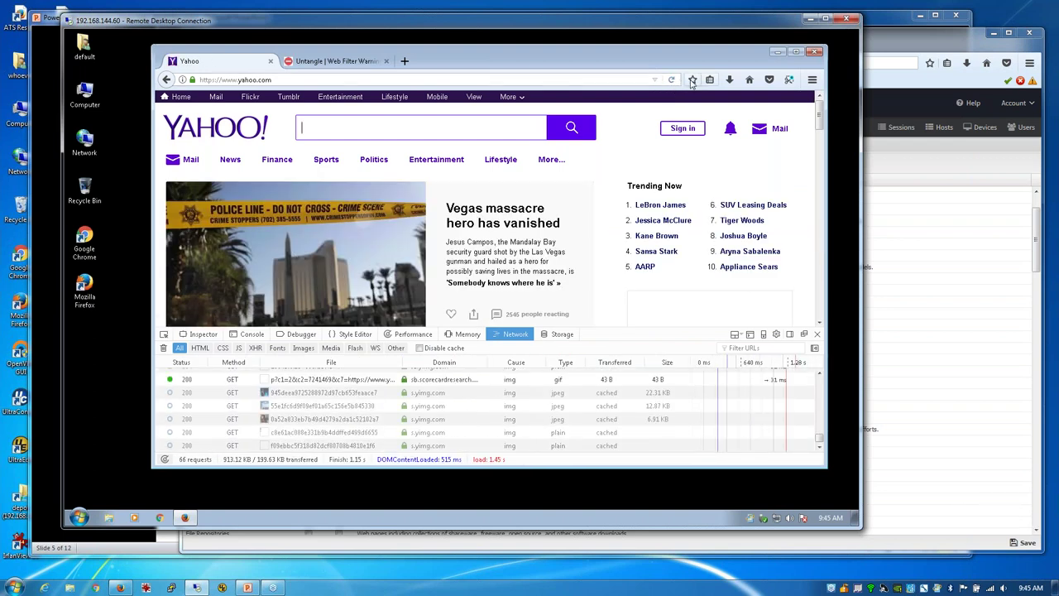
{"action": "left_click", "coordinate": [671, 79]}
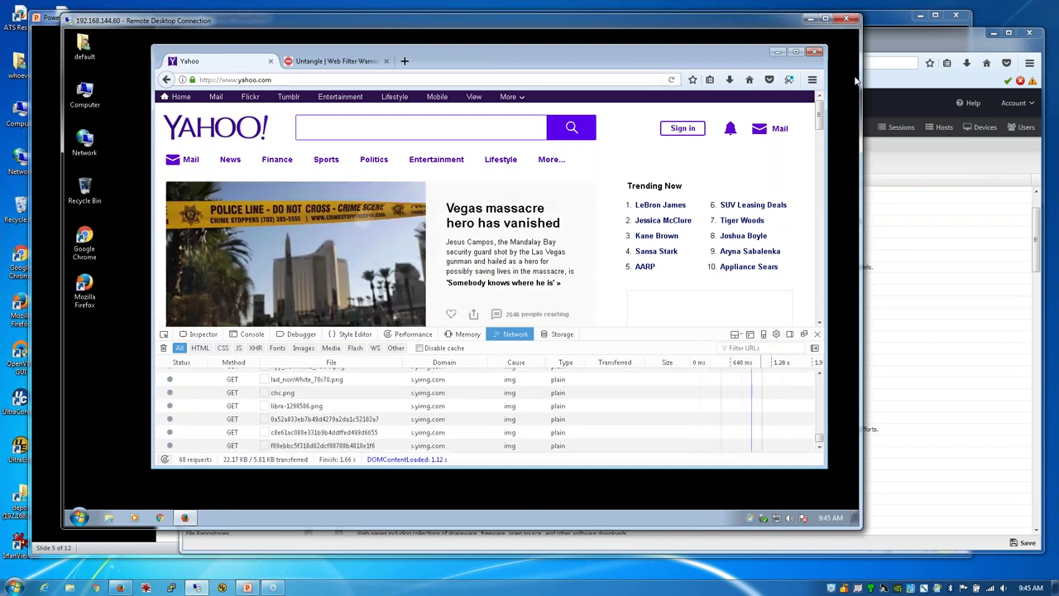
{"action": "left_click", "coordinate": [817, 334]}
Step: Uncheck 'Pass if referers matches Pass Sites' in Web Filter Advanced settings and save
{"action": "left_click", "coordinate": [897, 55]}
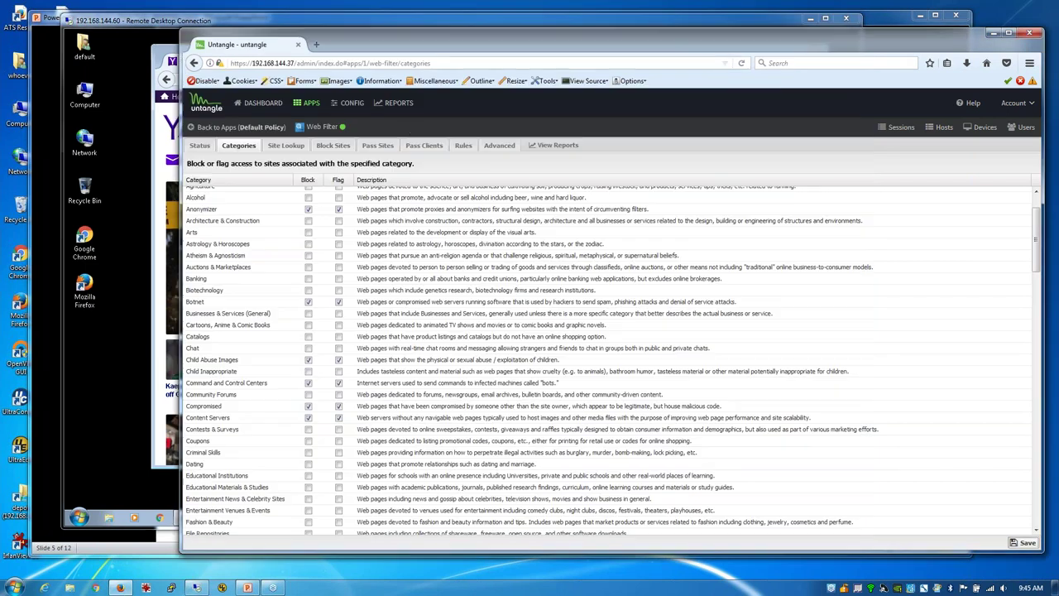
{"action": "left_click", "coordinate": [493, 145]}
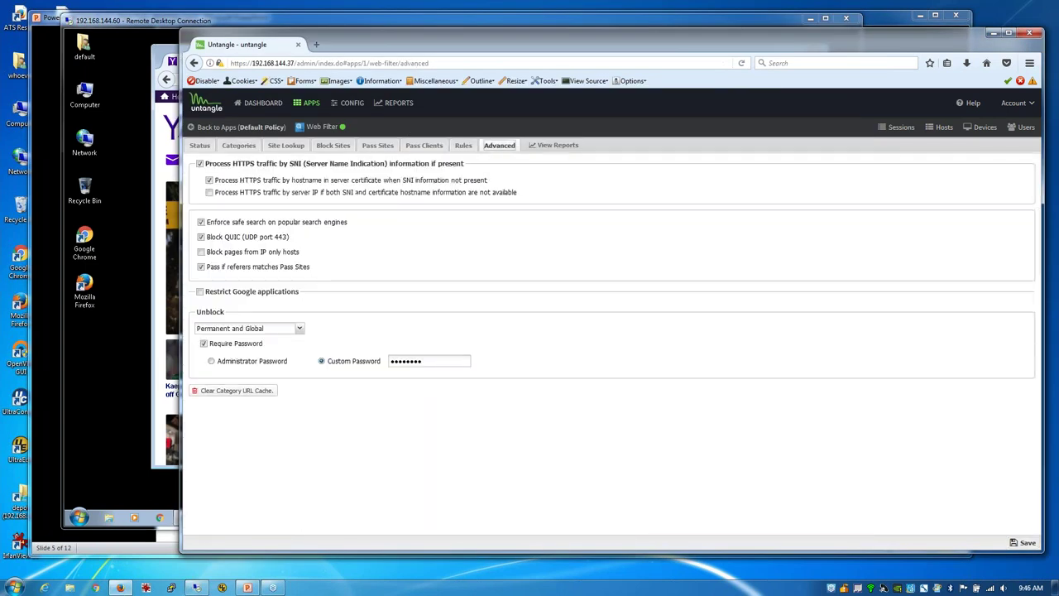
{"action": "left_click", "coordinate": [200, 267]}
{"action": "left_click", "coordinate": [1023, 542]}
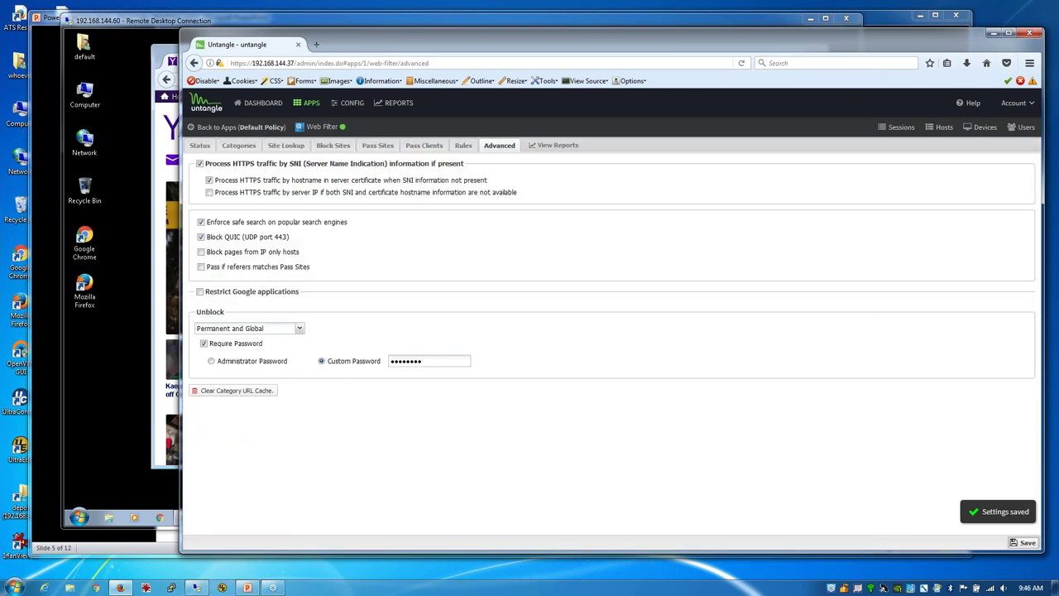
Step: Reload Yahoo twice on the client, which still loads normally, and reopen the network monitor
{"action": "left_click", "coordinate": [157, 122]}
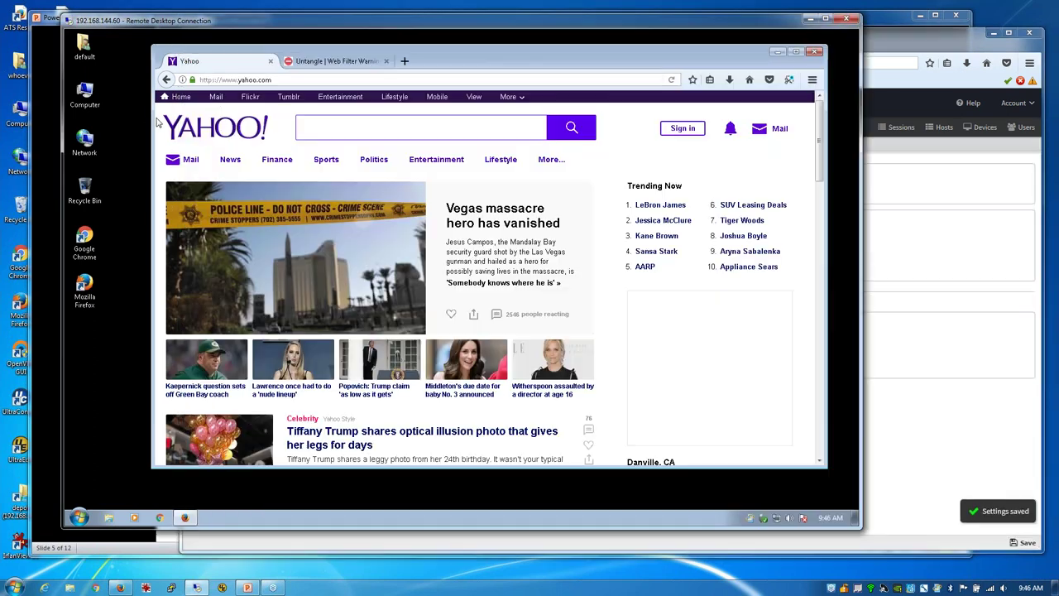
{"action": "left_click", "coordinate": [672, 81]}
{"action": "left_click", "coordinate": [676, 81]}
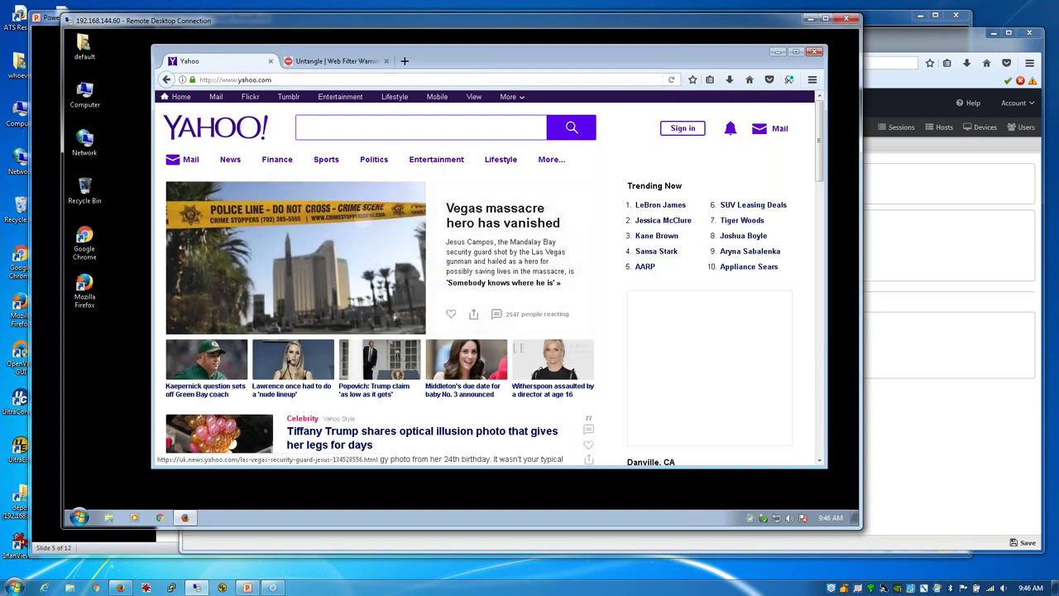
{"action": "key", "text": "ctrl+shift+e"}
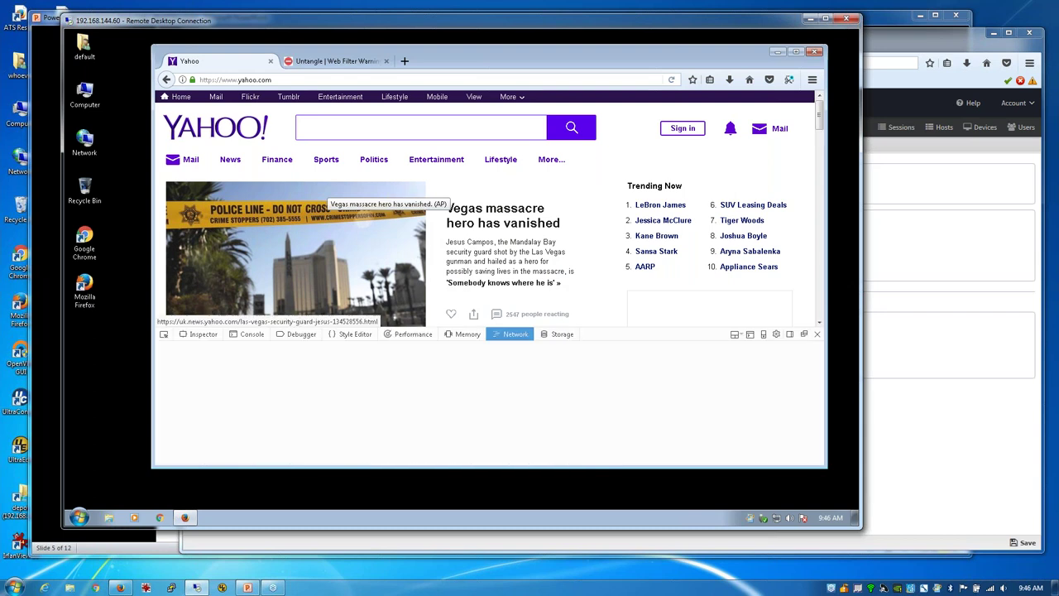
{"action": "left_click", "coordinate": [918, 249]}
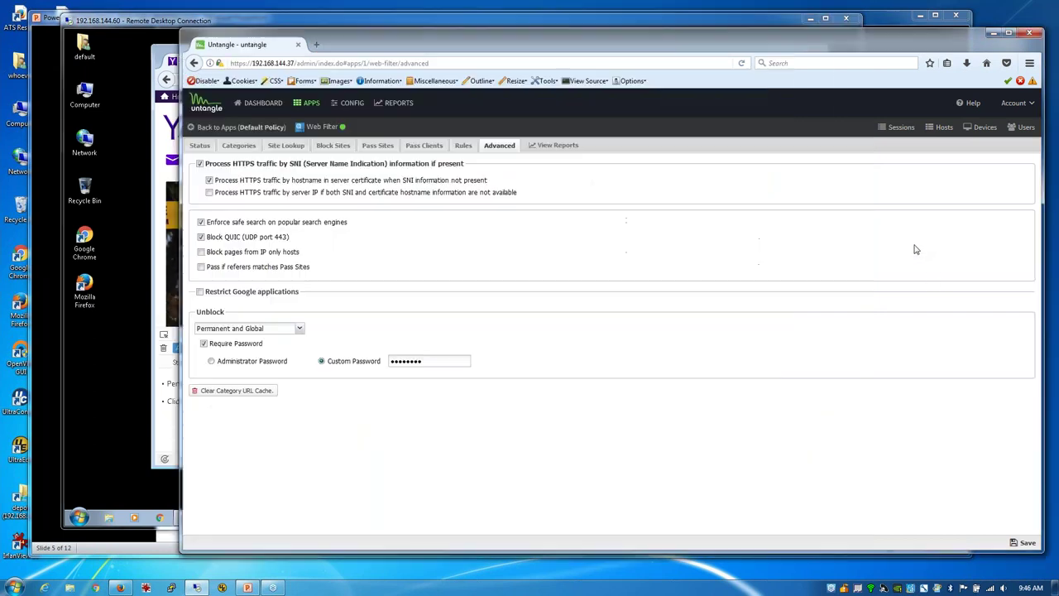
Step: Review the All Web Events report for client 192.168.144.60, then open the Web Filter app's Status page
{"action": "left_click", "coordinate": [533, 145]}
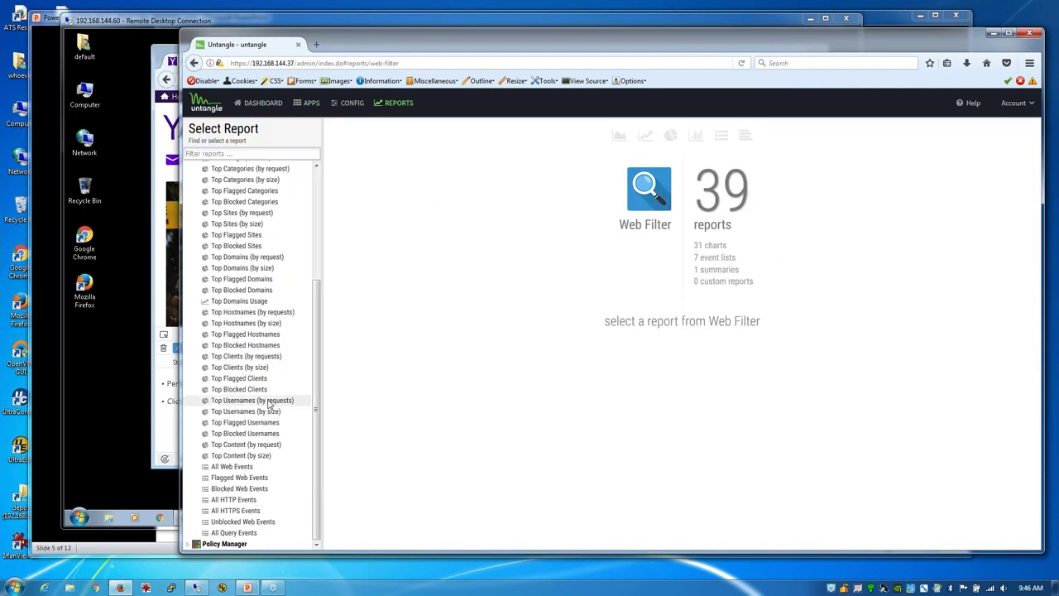
{"action": "left_click", "coordinate": [244, 467]}
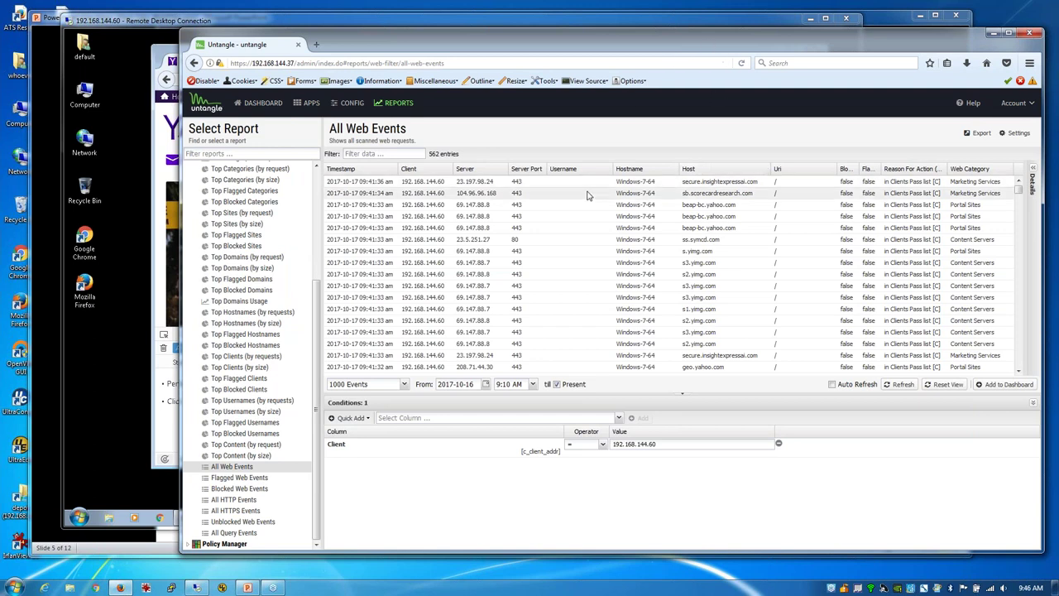
{"action": "scroll", "coordinate": [678, 362], "scroll_direction": "down", "scroll_amount": 1}
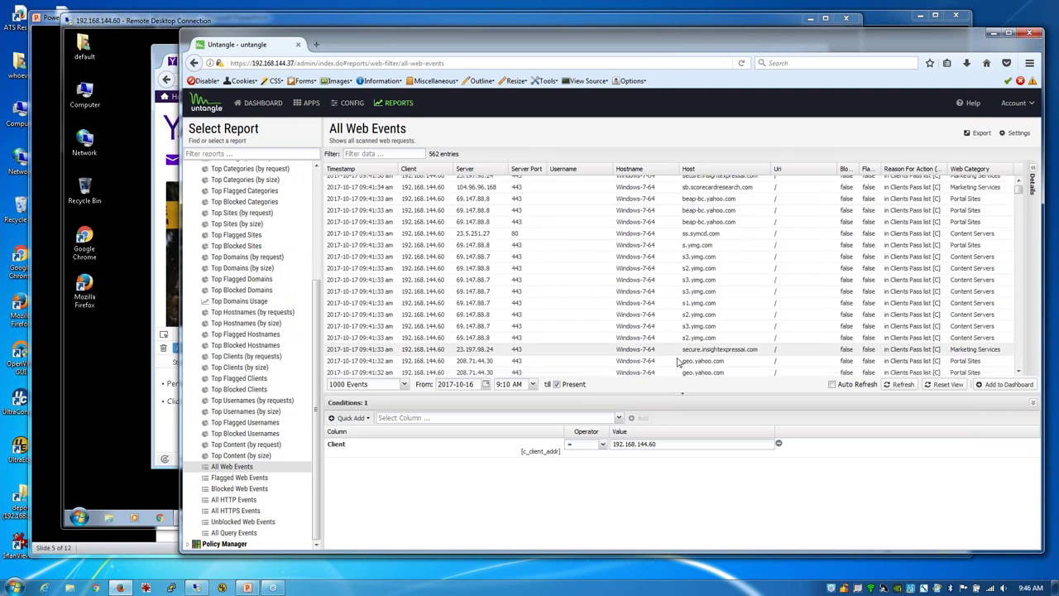
{"action": "scroll", "coordinate": [678, 362], "scroll_direction": "down", "scroll_amount": 2}
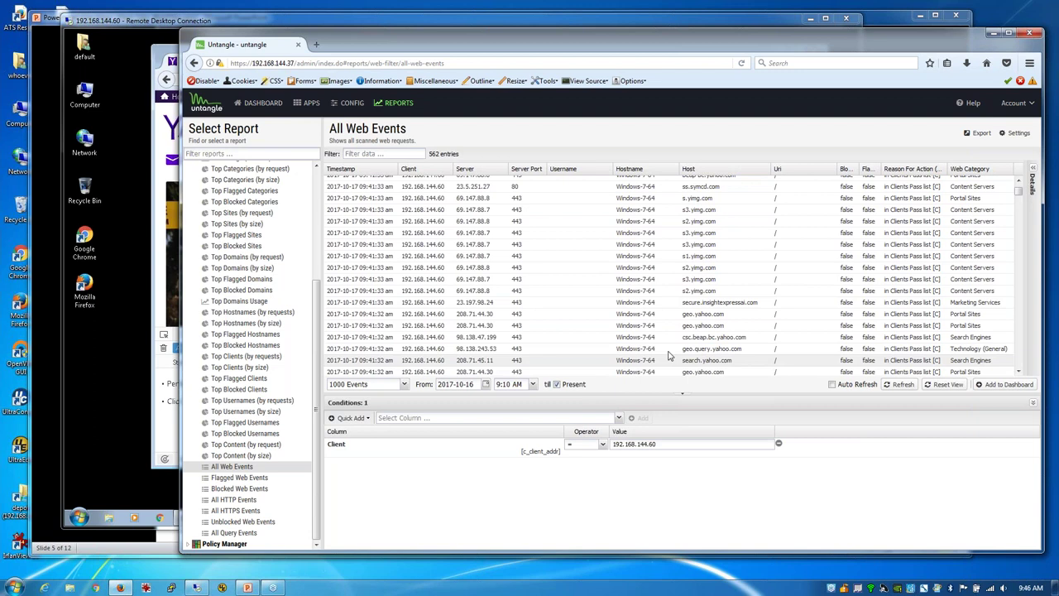
{"action": "left_click", "coordinate": [308, 108]}
{"action": "left_click", "coordinate": [236, 193]}
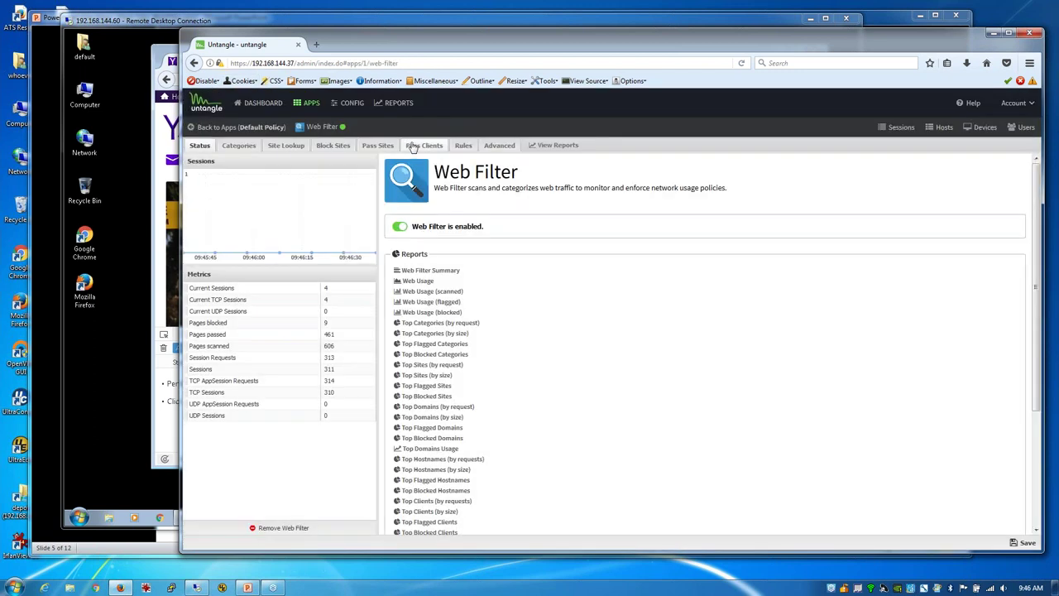
Step: Delete the 192.168.144.60 entry from Pass Clients and save, leaving the list empty
{"action": "left_click", "coordinate": [430, 146]}
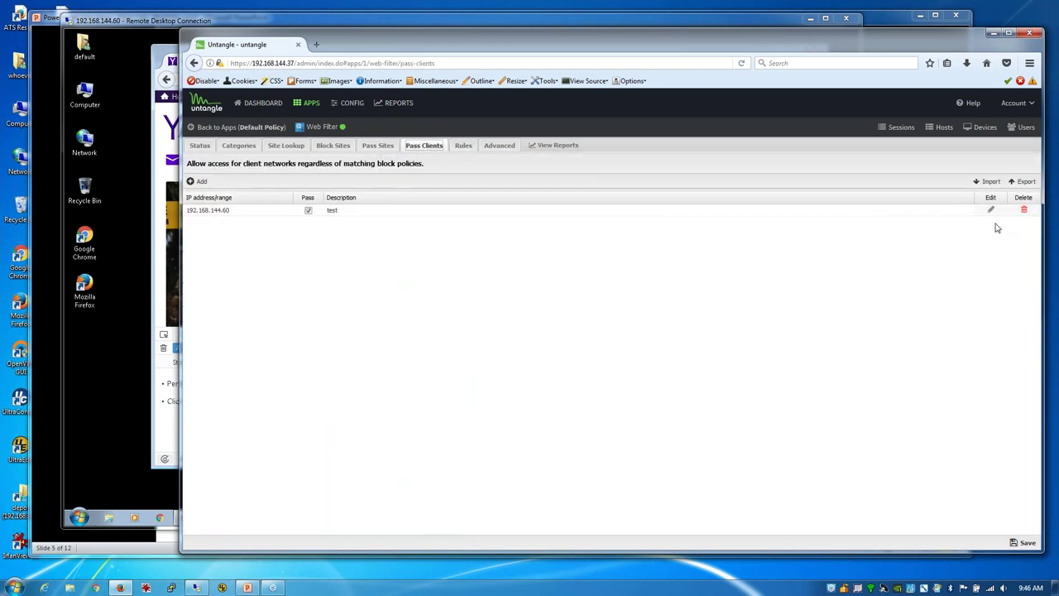
{"action": "left_click", "coordinate": [1024, 211]}
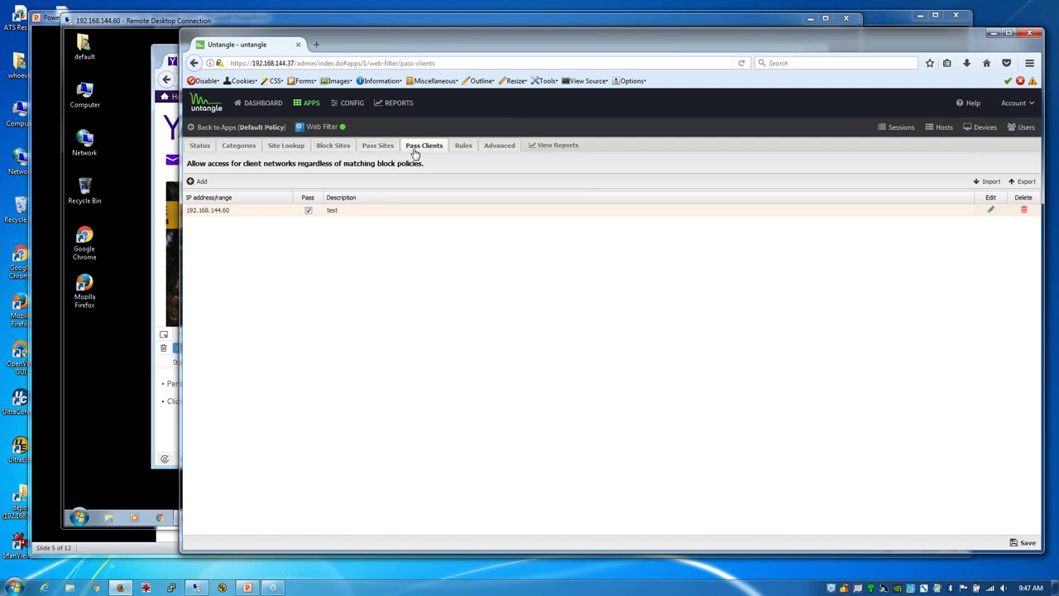
{"action": "left_click", "coordinate": [1026, 541]}
{"action": "left_click", "coordinate": [156, 154]}
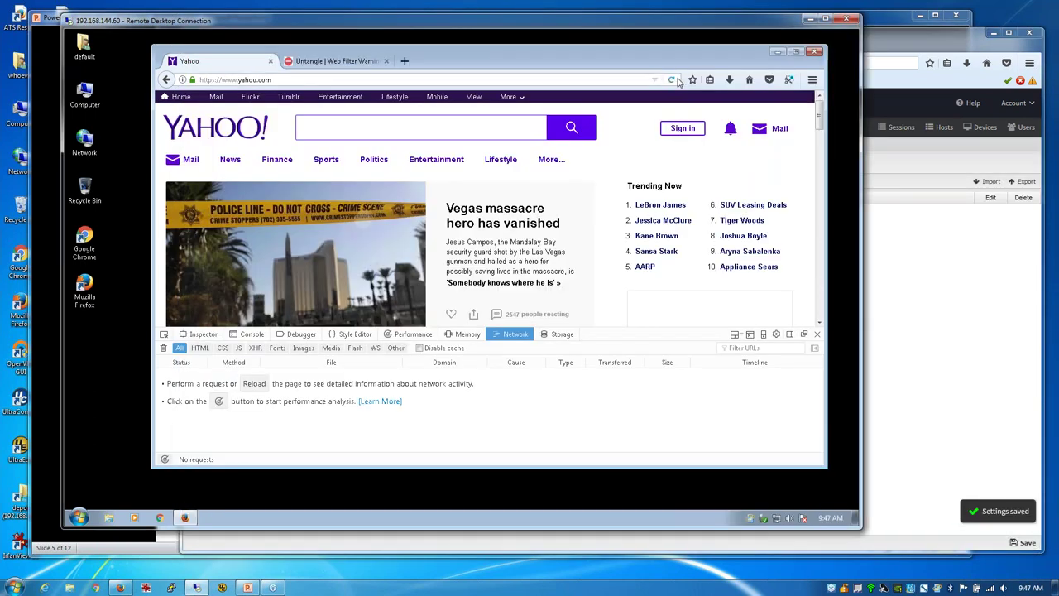
Step: Reload yahoo.com on the client, which now shows 'Your connection is not secure'
{"action": "left_click", "coordinate": [672, 80]}
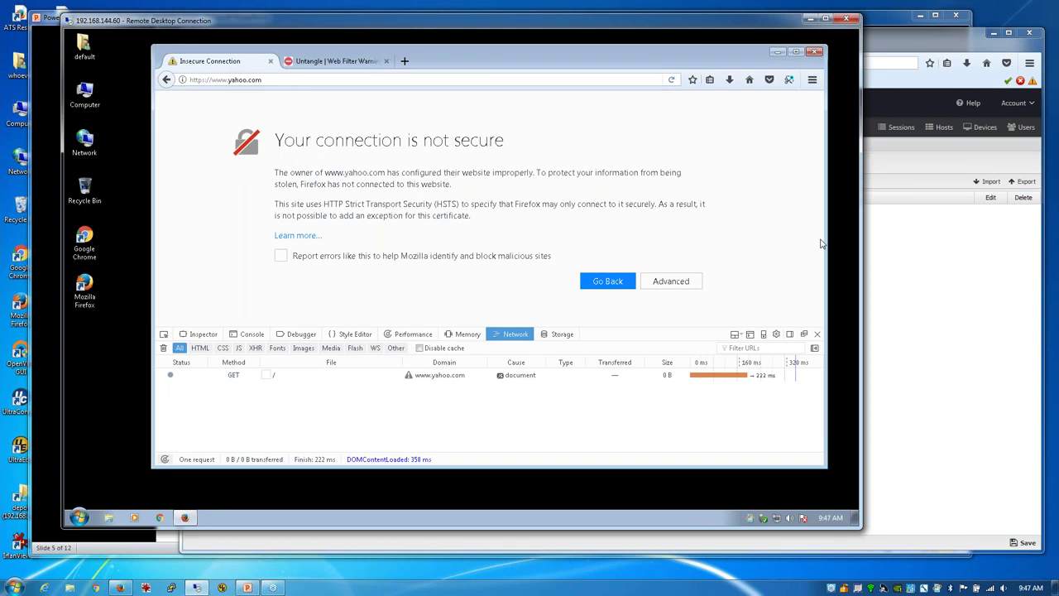
{"action": "left_click", "coordinate": [876, 259]}
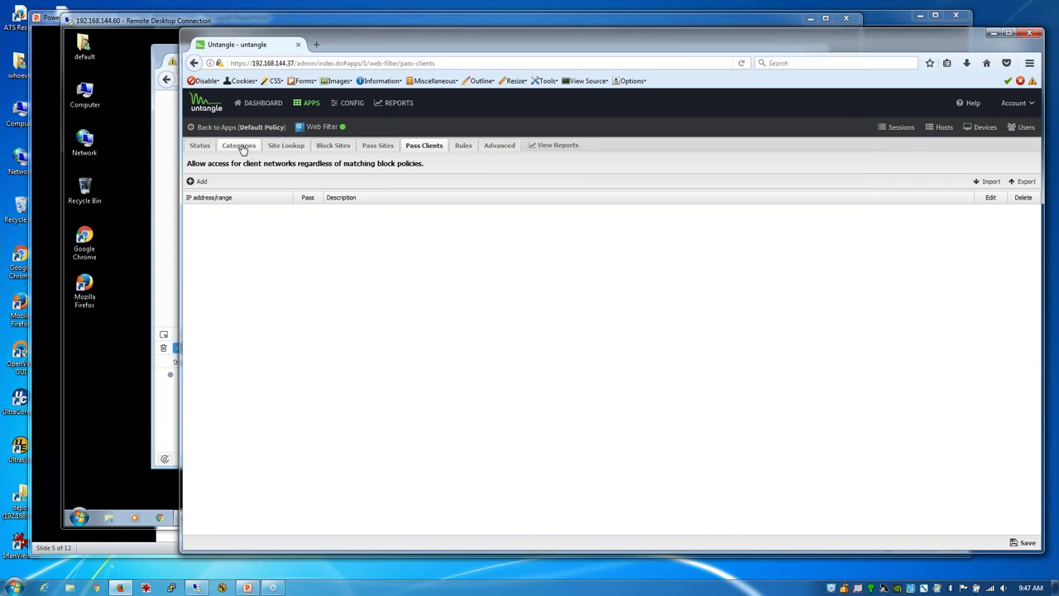
Step: Re-enable 'Pass if referers matches Pass Sites' in Web Filter Advanced settings and save
{"action": "left_click", "coordinate": [162, 154]}
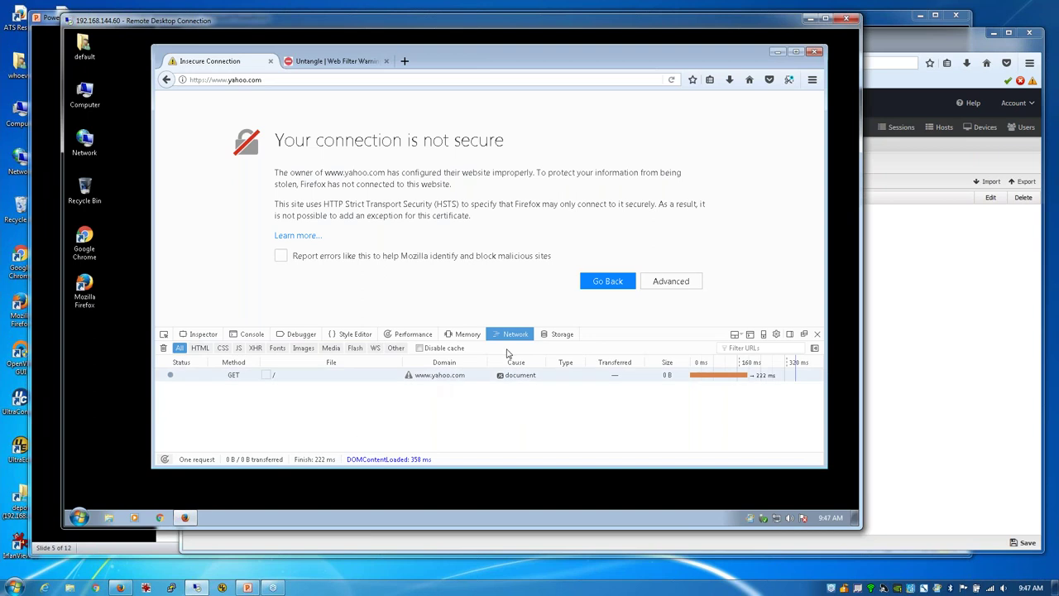
{"action": "left_click", "coordinate": [935, 308]}
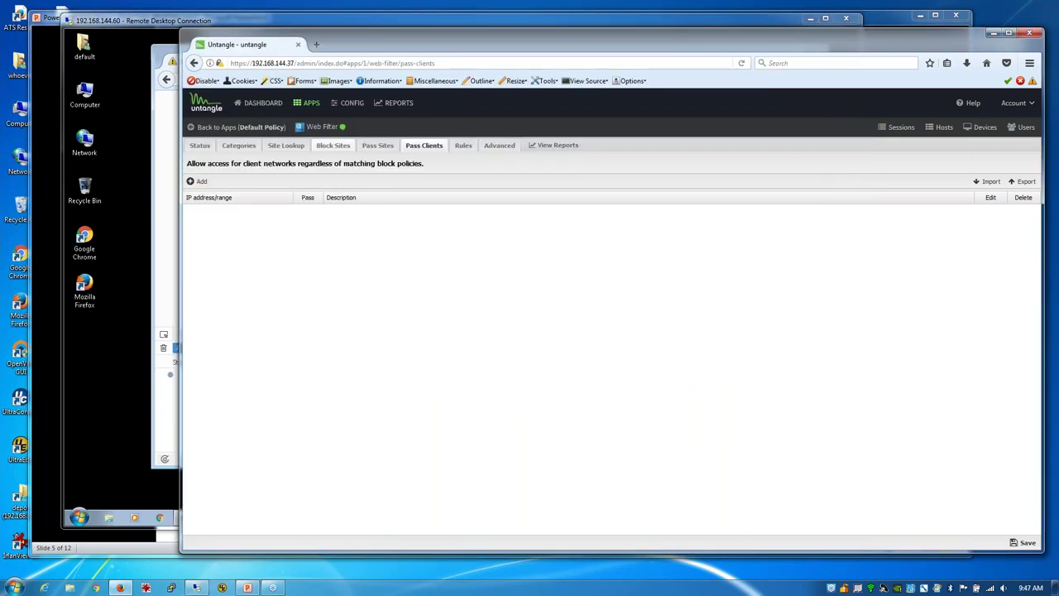
{"action": "left_click", "coordinate": [378, 145]}
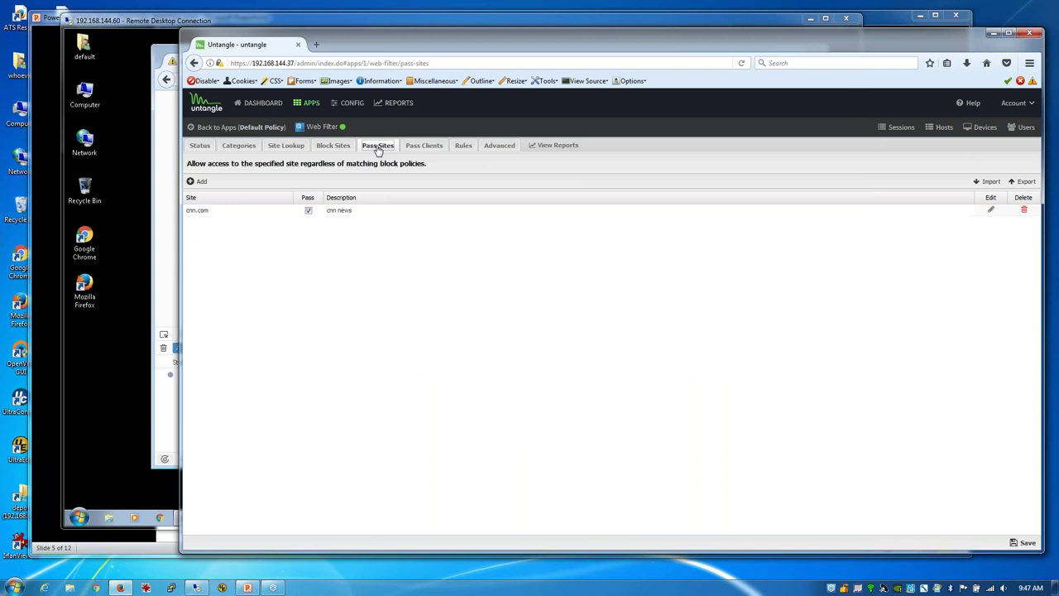
{"action": "left_click", "coordinate": [499, 146]}
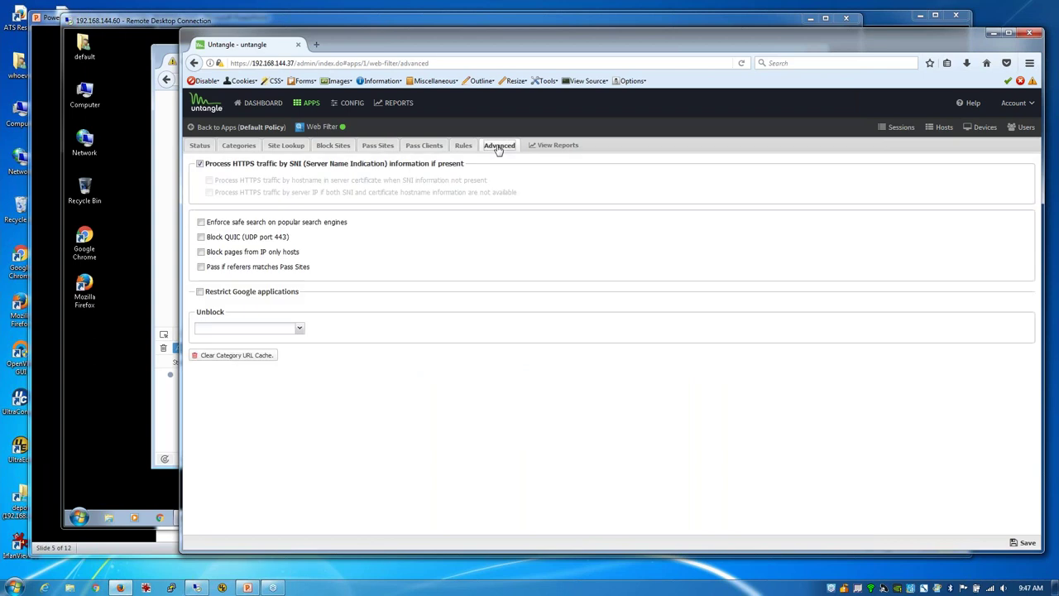
{"action": "left_click", "coordinate": [238, 268]}
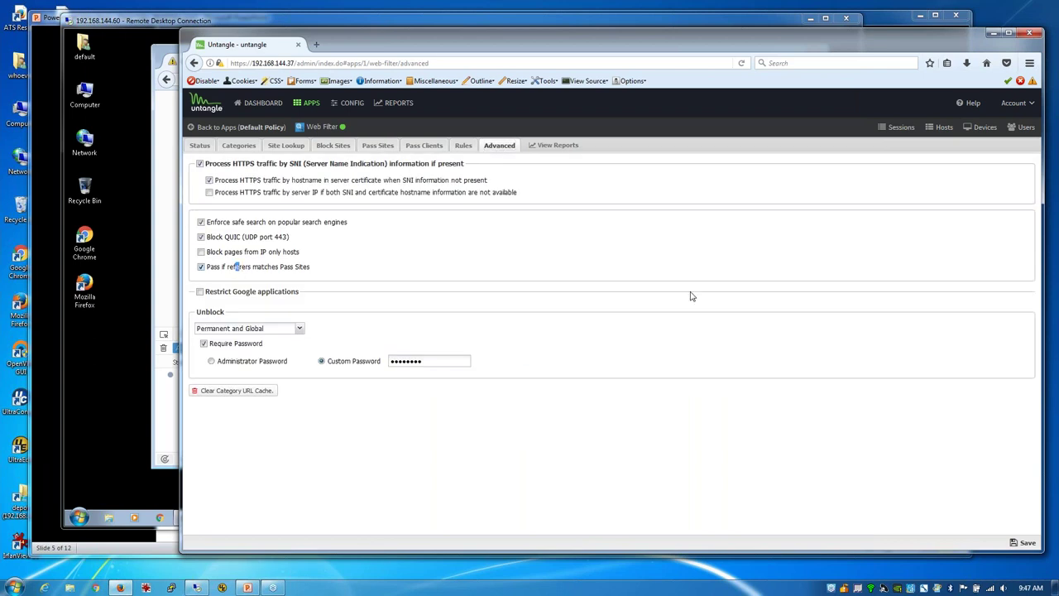
{"action": "left_click", "coordinate": [1026, 543]}
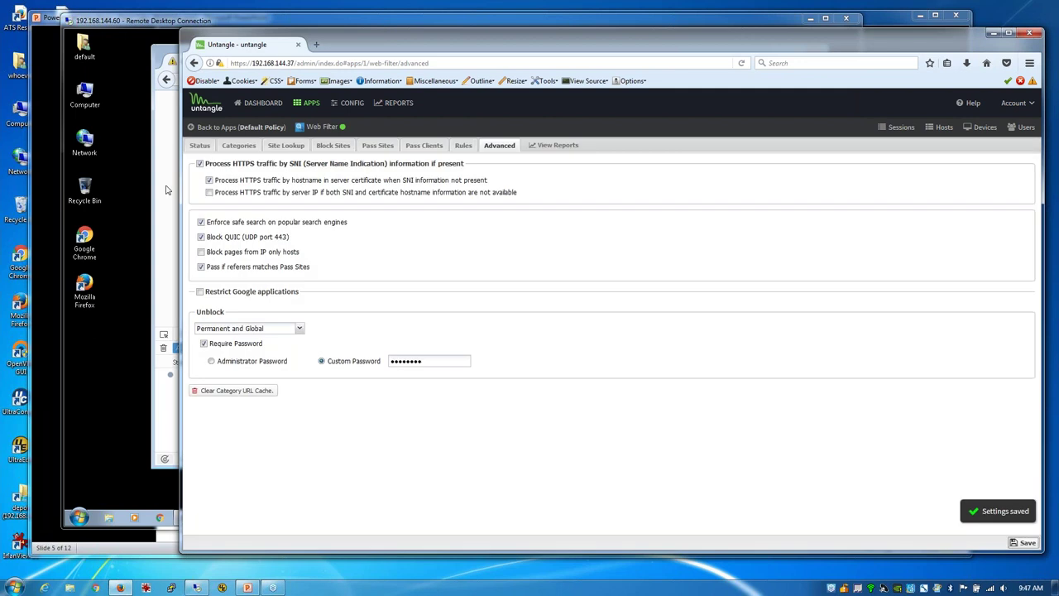
Step: Reload the test site on the client, where yahoo.com still errors
{"action": "left_click", "coordinate": [167, 190]}
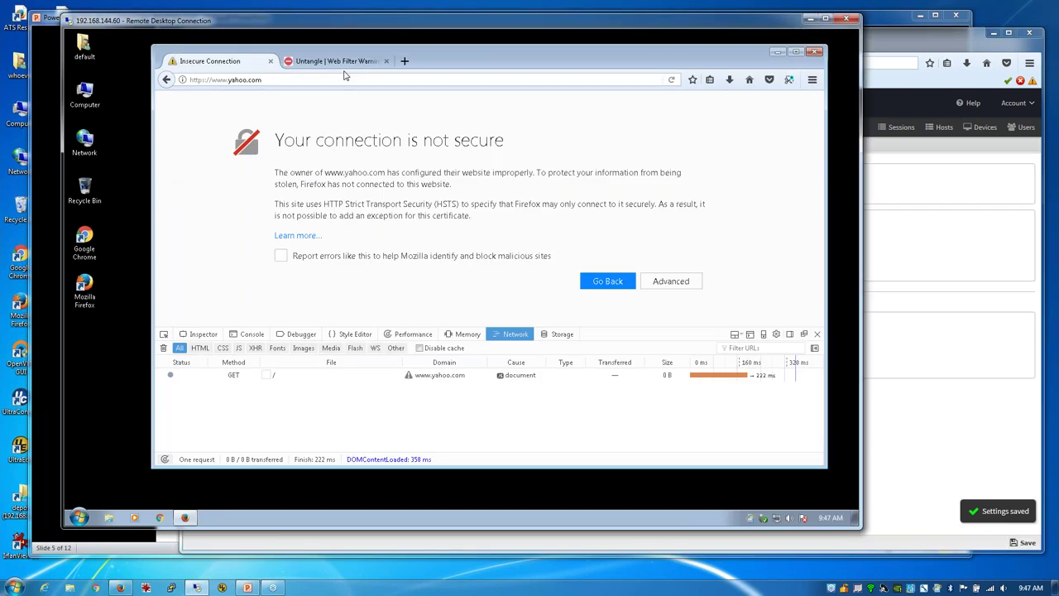
{"action": "left_click", "coordinate": [670, 81]}
{"action": "left_click", "coordinate": [908, 266]}
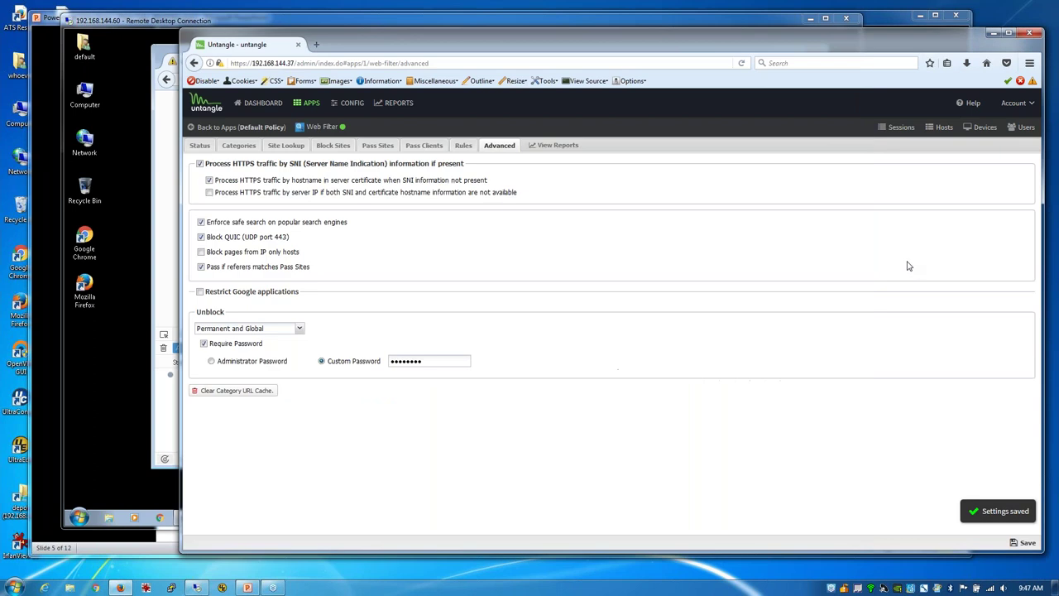
Step: Change the cnn.com pass-site entry to yahoo.com with description 'yahoo' and save
{"action": "left_click", "coordinate": [381, 147]}
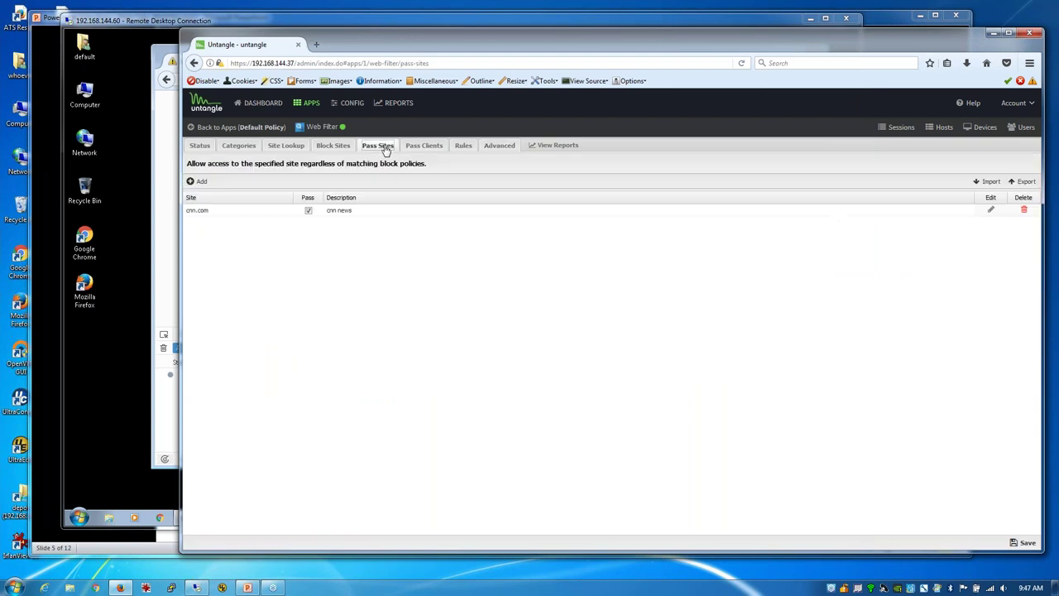
{"action": "left_click", "coordinate": [991, 211]}
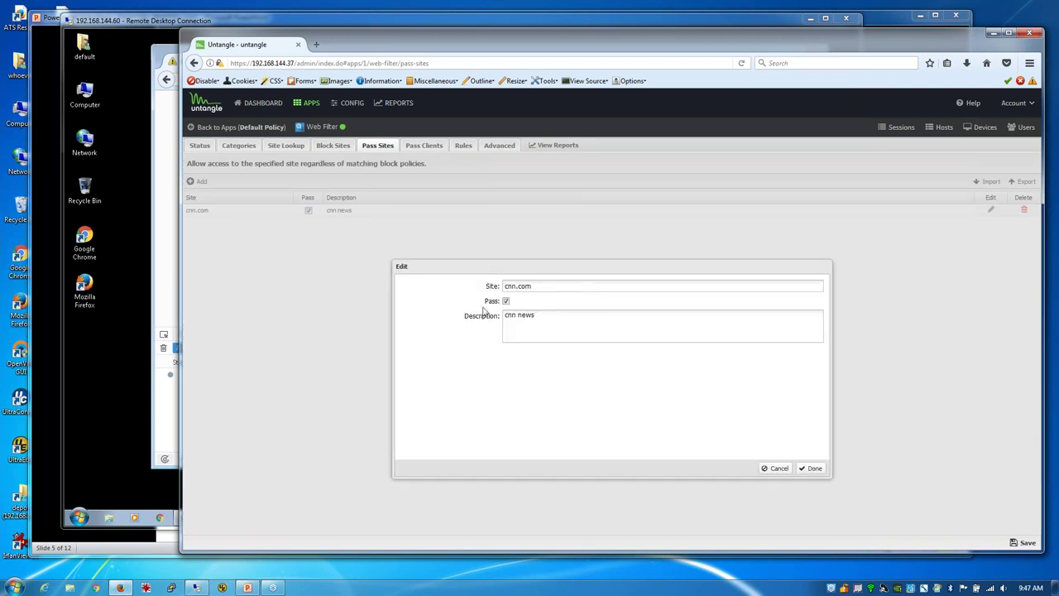
{"action": "left_click_drag", "start_coordinate": [572, 286], "coordinate": [433, 274]}
{"action": "type", "text": "yahoo"}
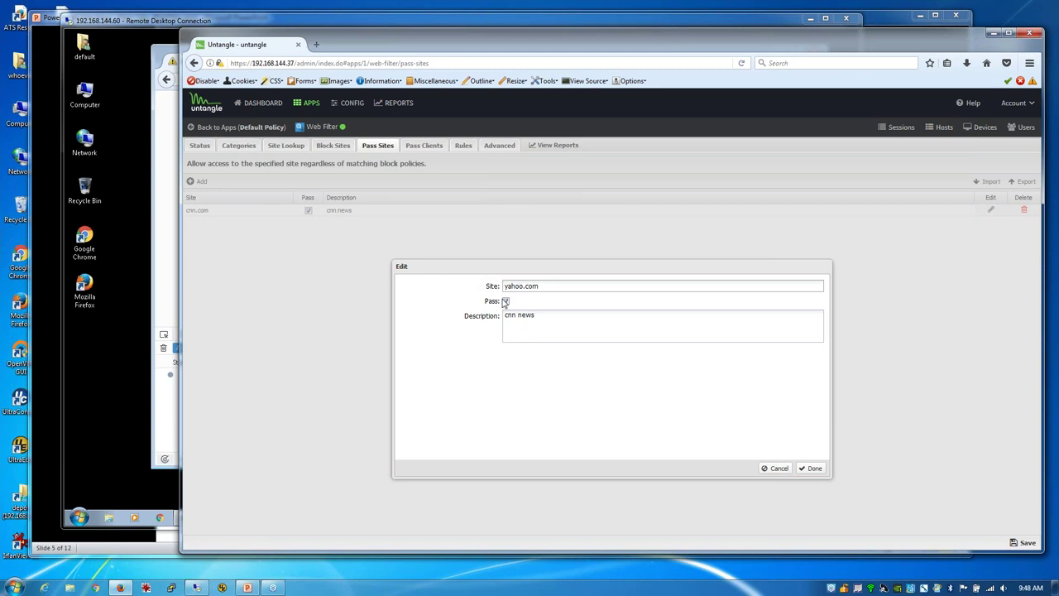
{"action": "triple_click", "coordinate": [553, 314]}
{"action": "type", "text": "Yahoo"}
{"action": "left_click", "coordinate": [813, 468]}
{"action": "left_click", "coordinate": [1026, 542]}
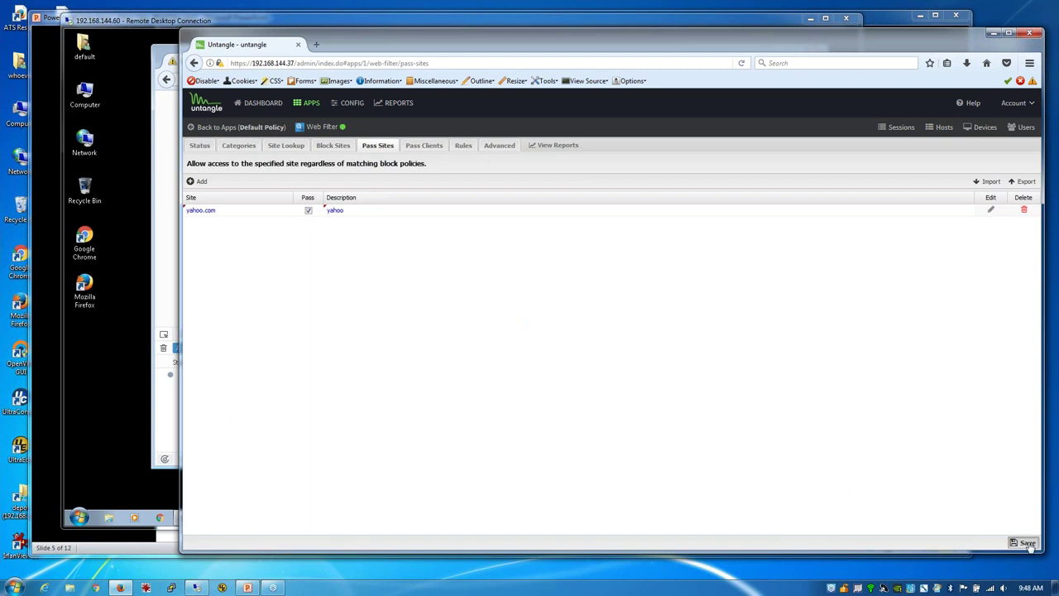
{"action": "left_click", "coordinate": [166, 232]}
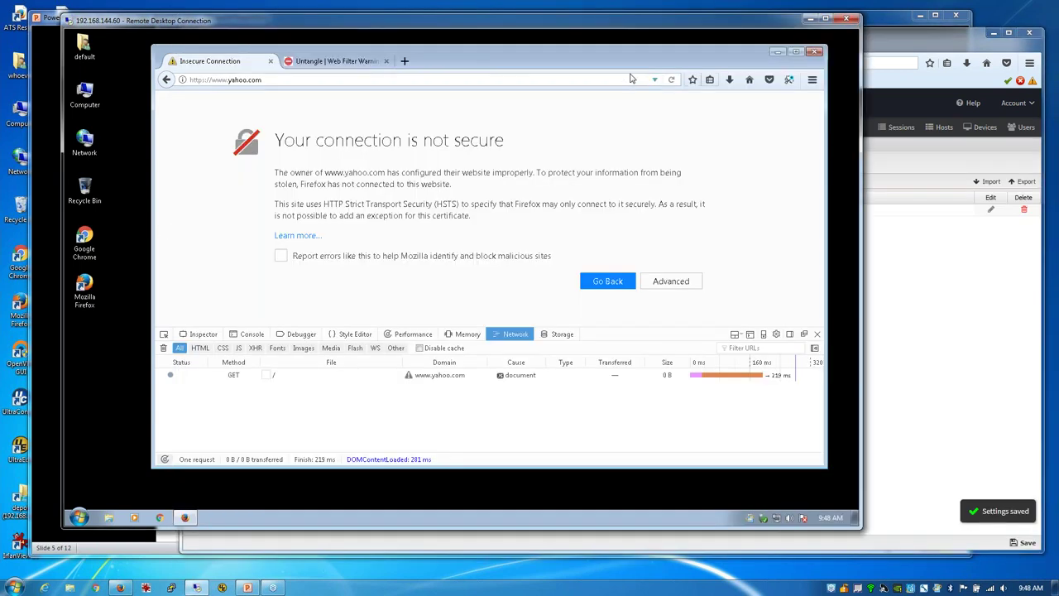
Step: Reload yahoo.com on the client, which now loads fully, then view Untangle's Pass Clients list
{"action": "left_click", "coordinate": [672, 80]}
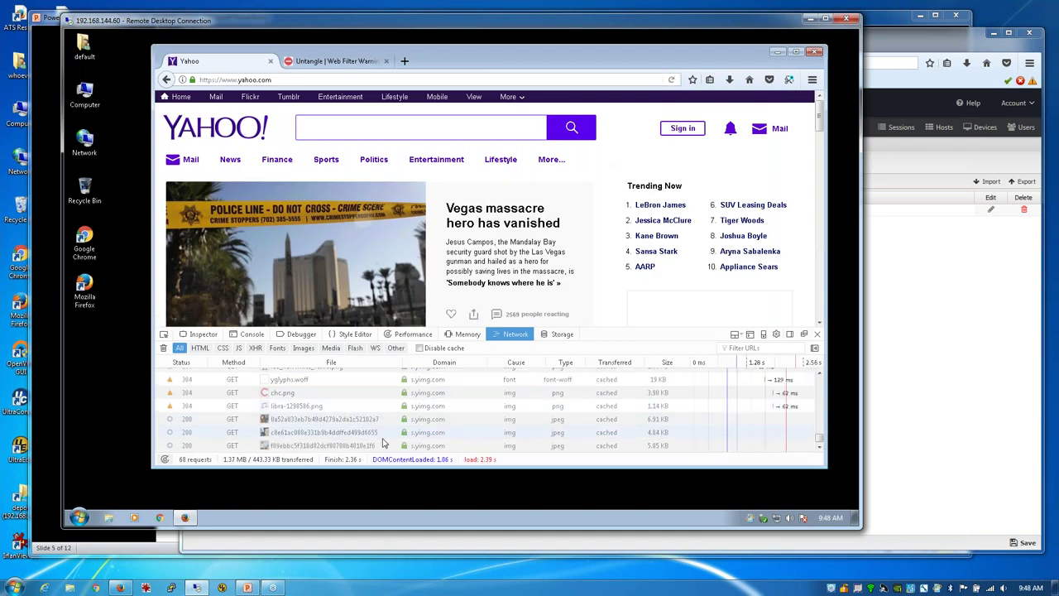
{"action": "left_click_drag", "start_coordinate": [817, 439], "coordinate": [819, 379]}
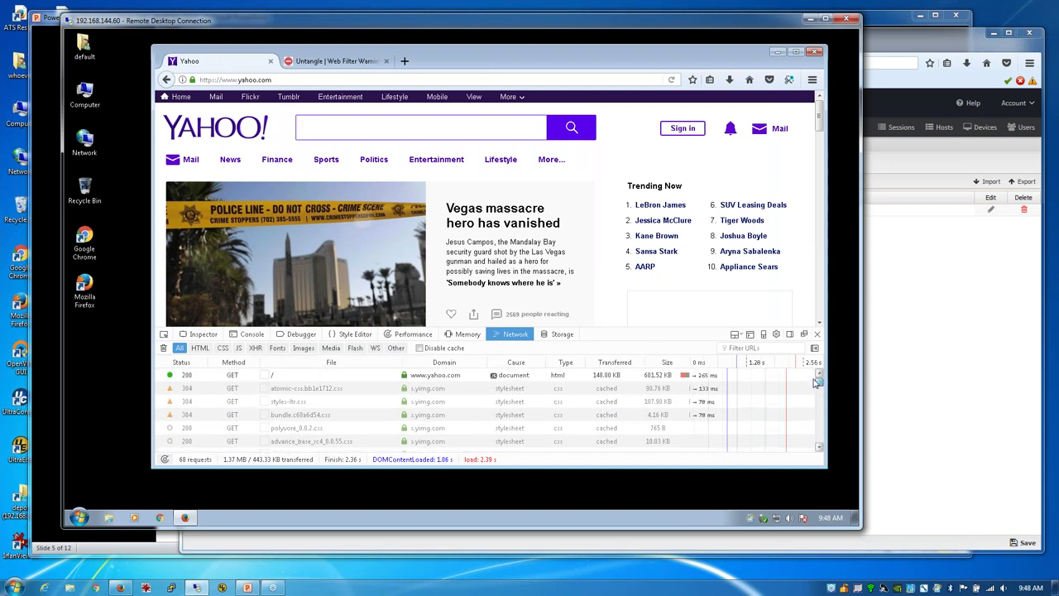
{"action": "left_click", "coordinate": [930, 276]}
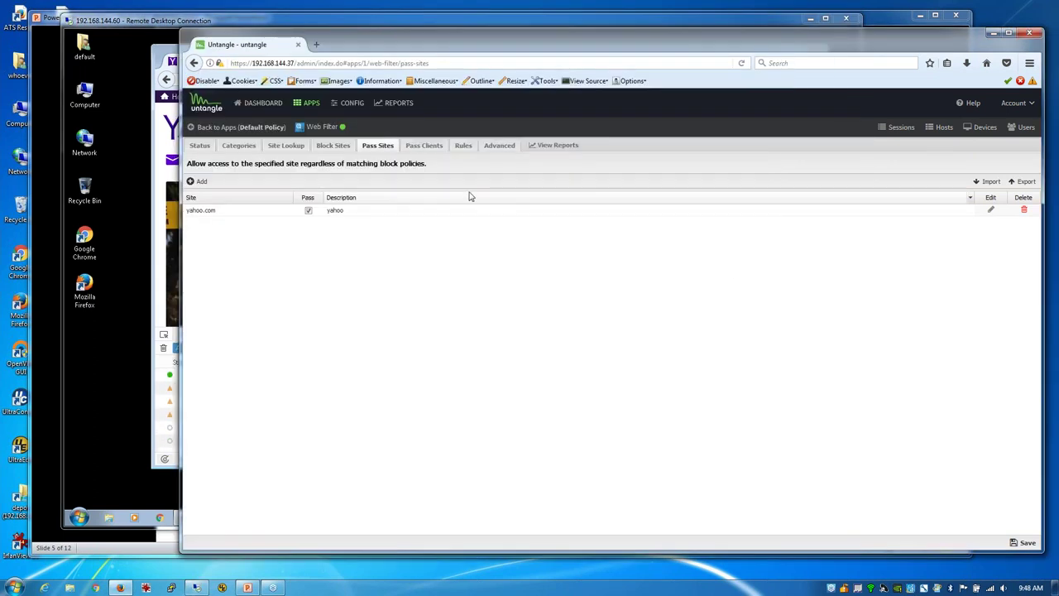
{"action": "left_click", "coordinate": [419, 147]}
Step: In Site Lookup, choose Portal Sites as the suggested alternative category for yimg.com
{"action": "left_click", "coordinate": [285, 148]}
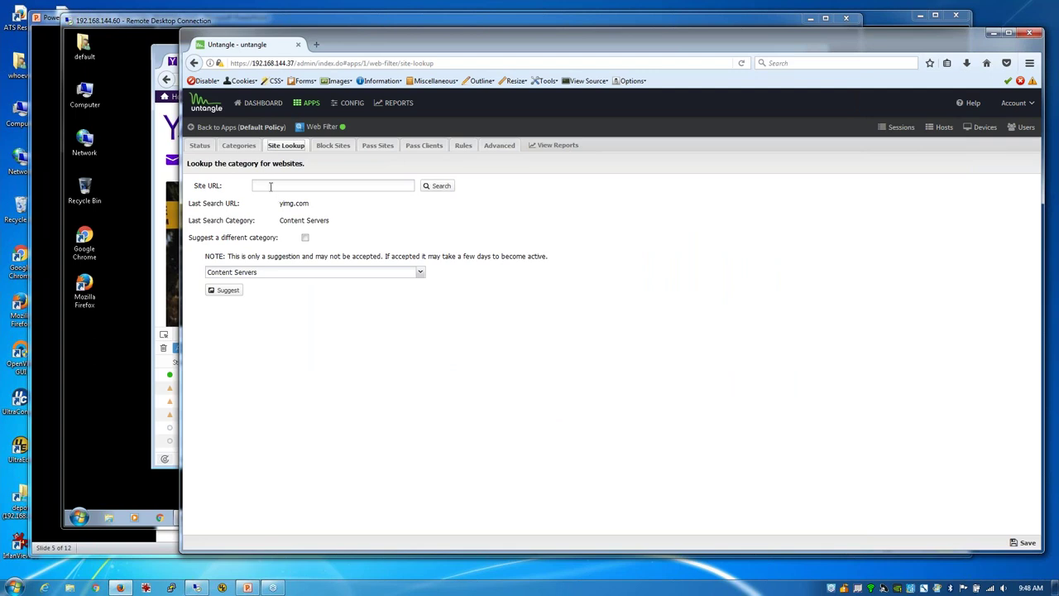
{"action": "left_click", "coordinate": [270, 187]}
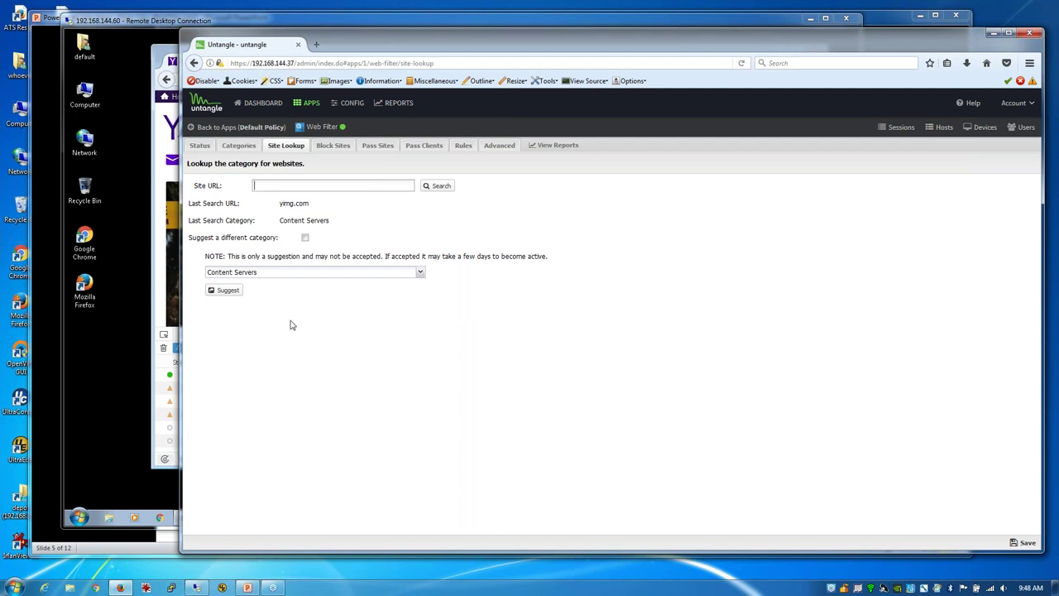
{"action": "left_click", "coordinate": [421, 273]}
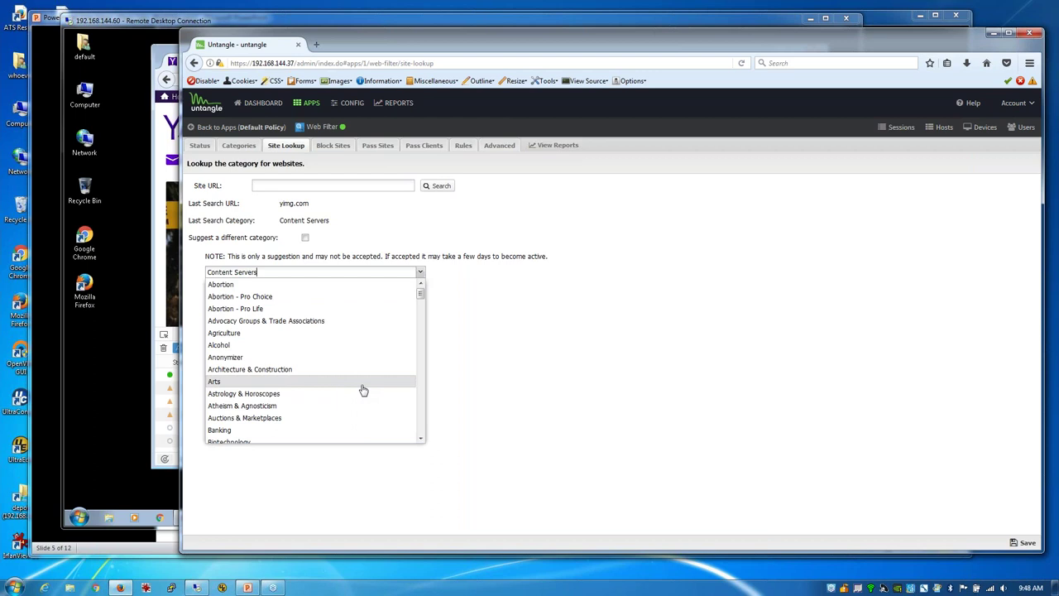
{"action": "scroll", "coordinate": [360, 388], "scroll_direction": "down", "scroll_amount": 3}
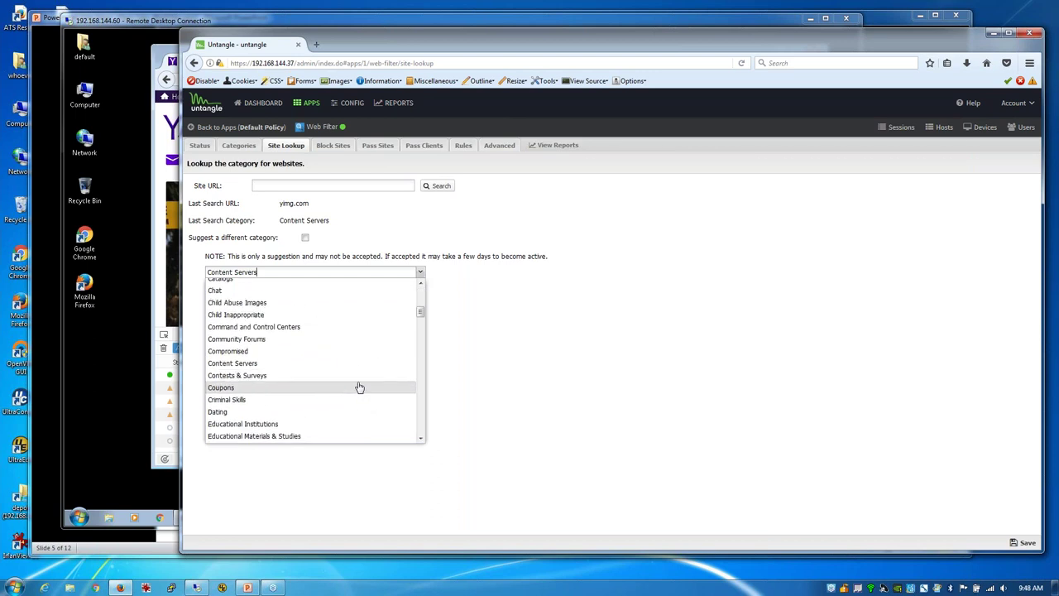
{"action": "scroll", "coordinate": [359, 387], "scroll_direction": "down", "scroll_amount": 3}
{"action": "scroll", "coordinate": [358, 385], "scroll_direction": "up", "scroll_amount": 3}
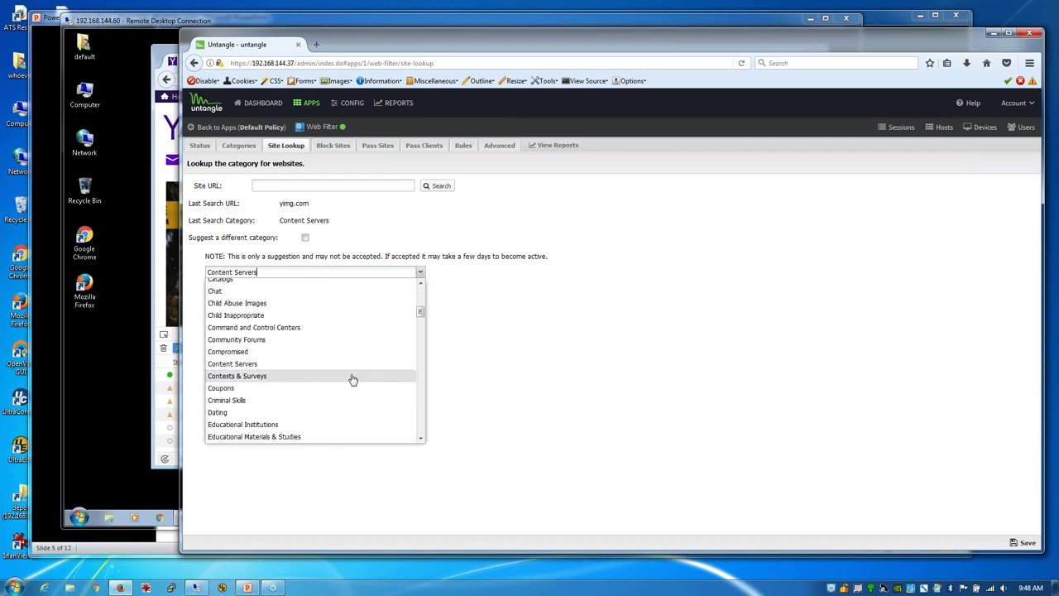
{"action": "scroll", "coordinate": [354, 380], "scroll_direction": "down", "scroll_amount": 6}
{"action": "scroll", "coordinate": [352, 377], "scroll_direction": "down", "scroll_amount": 6}
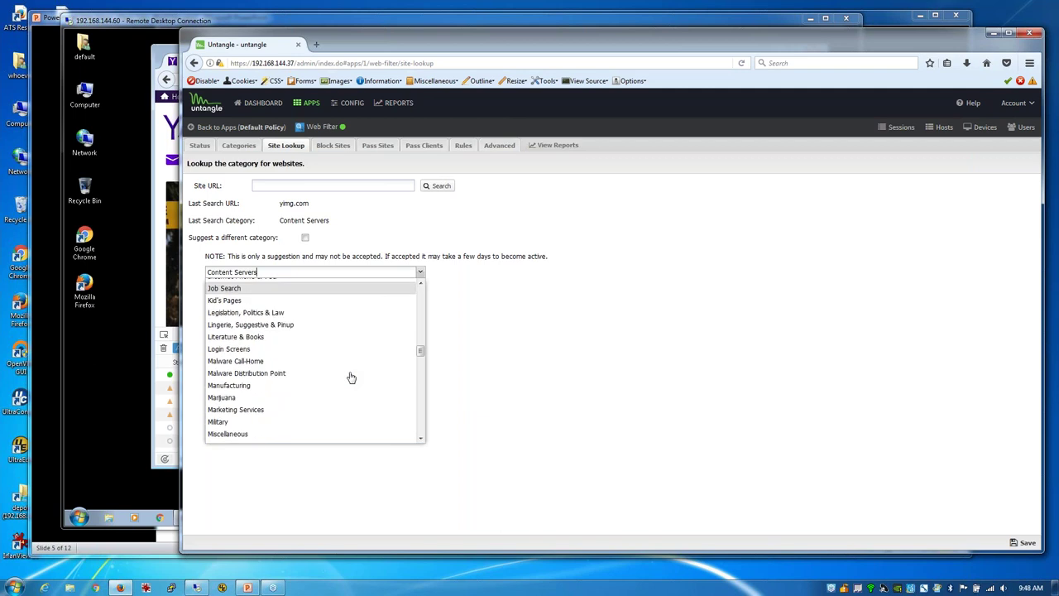
{"action": "scroll", "coordinate": [348, 377], "scroll_direction": "down", "scroll_amount": 3}
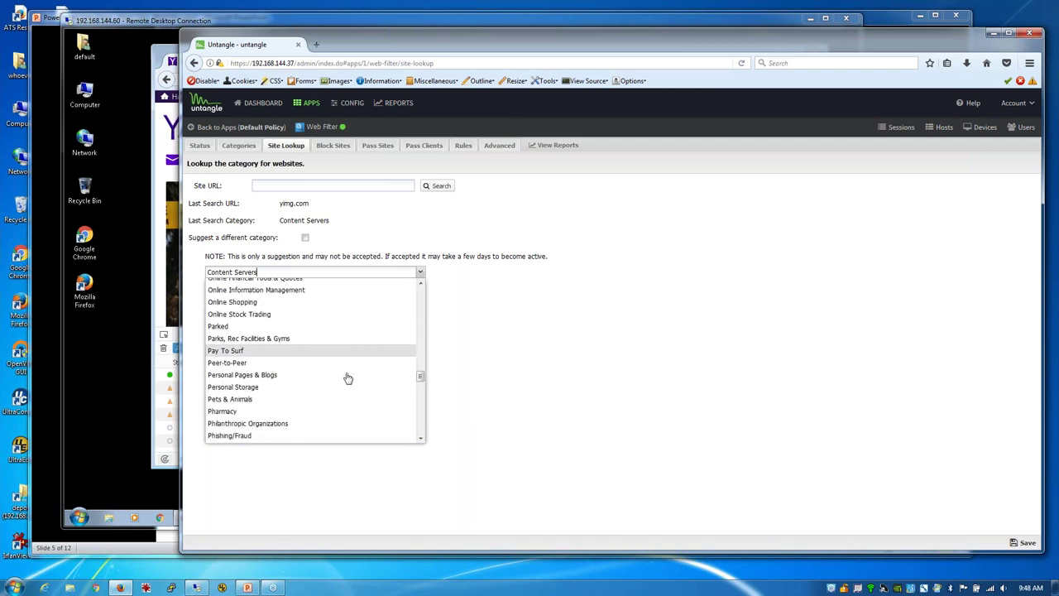
{"action": "scroll", "coordinate": [252, 403], "scroll_direction": "down", "scroll_amount": 3}
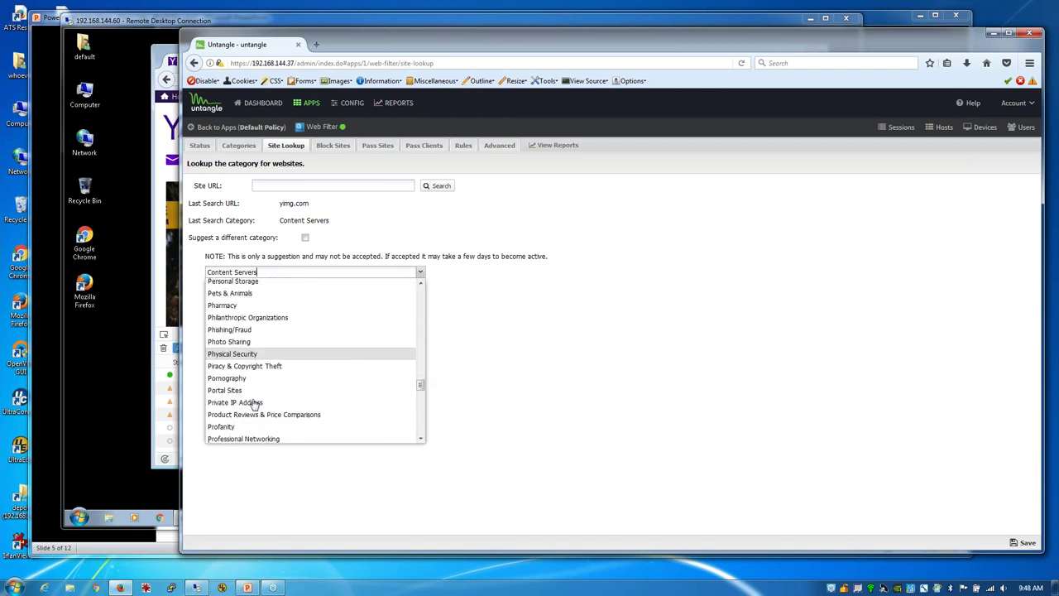
{"action": "left_click", "coordinate": [249, 391]}
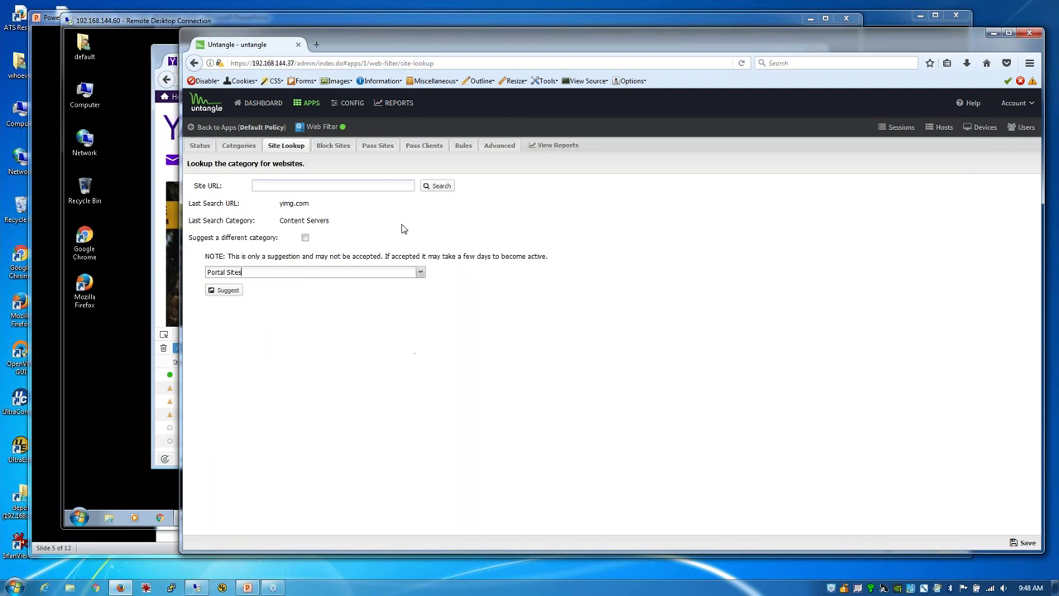
Step: Delete the yahoo.com Pass Sites entry and save, leaving Pass Sites empty
{"action": "left_click", "coordinate": [464, 146]}
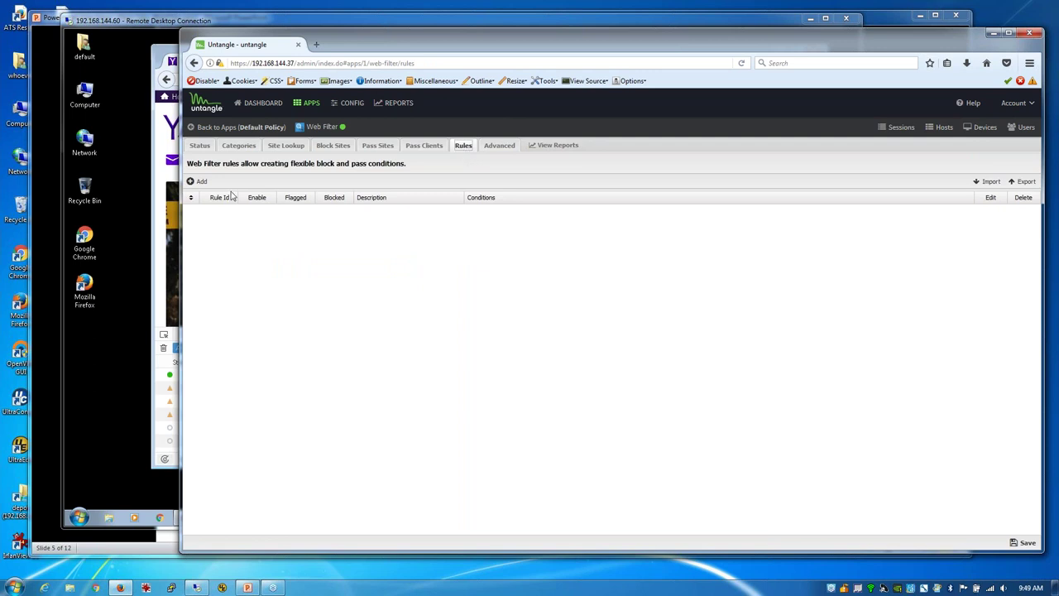
{"action": "left_click", "coordinate": [341, 147]}
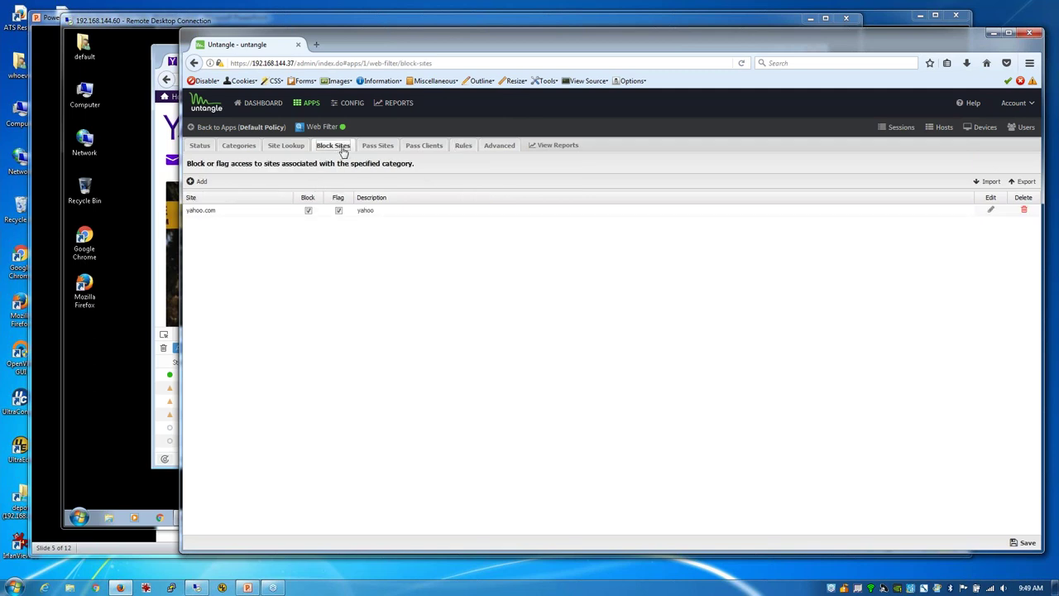
{"action": "left_click", "coordinate": [375, 149]}
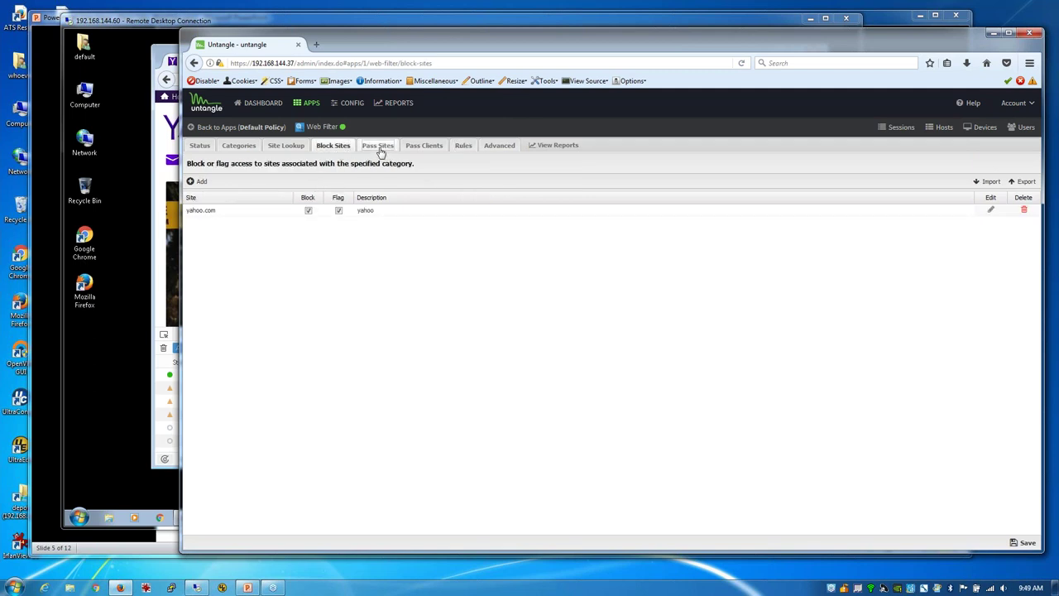
{"action": "left_click", "coordinate": [1023, 210]}
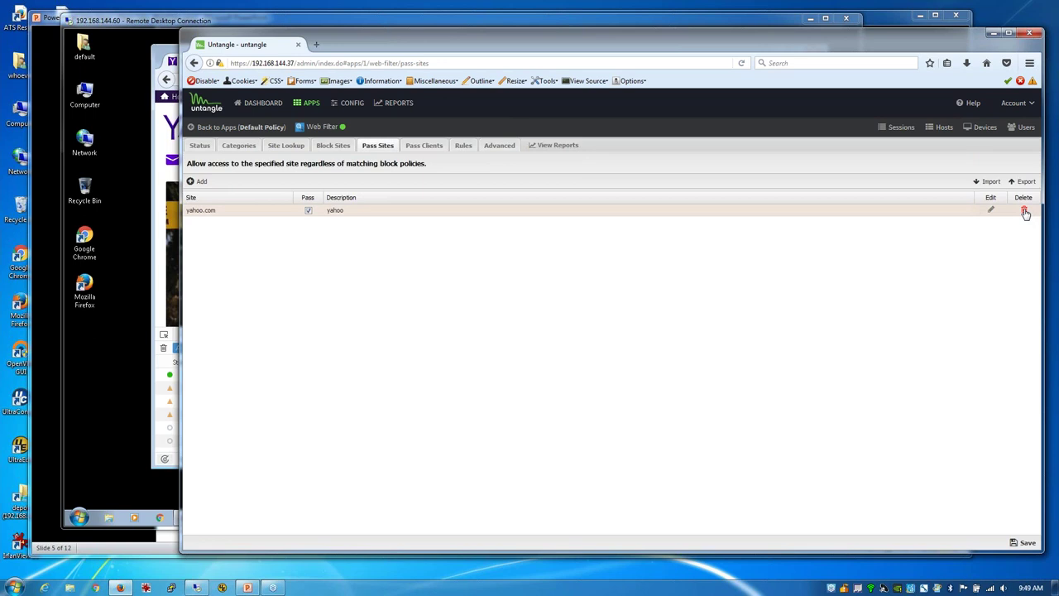
{"action": "left_click", "coordinate": [1024, 543]}
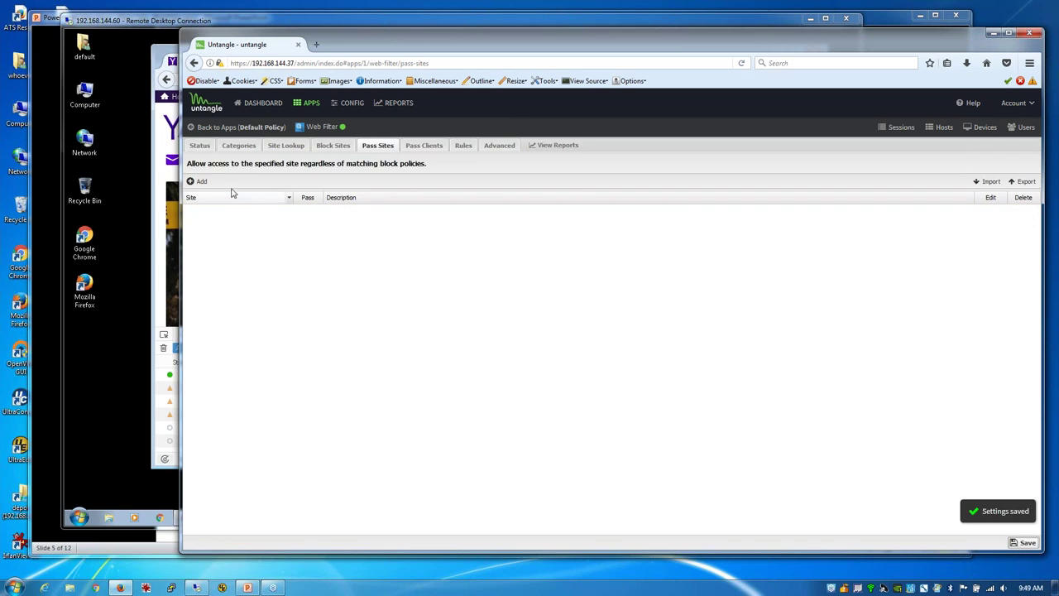
Step: Reload yahoo.com on the client to confirm it is blocked, then return to Untangle
{"action": "left_click", "coordinate": [170, 147]}
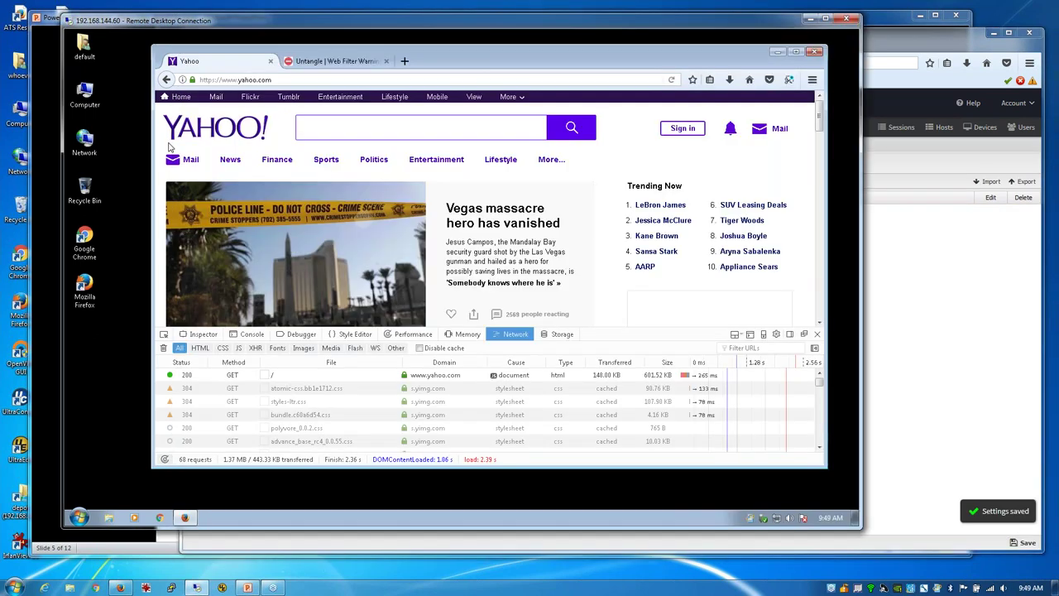
{"action": "left_click", "coordinate": [672, 80]}
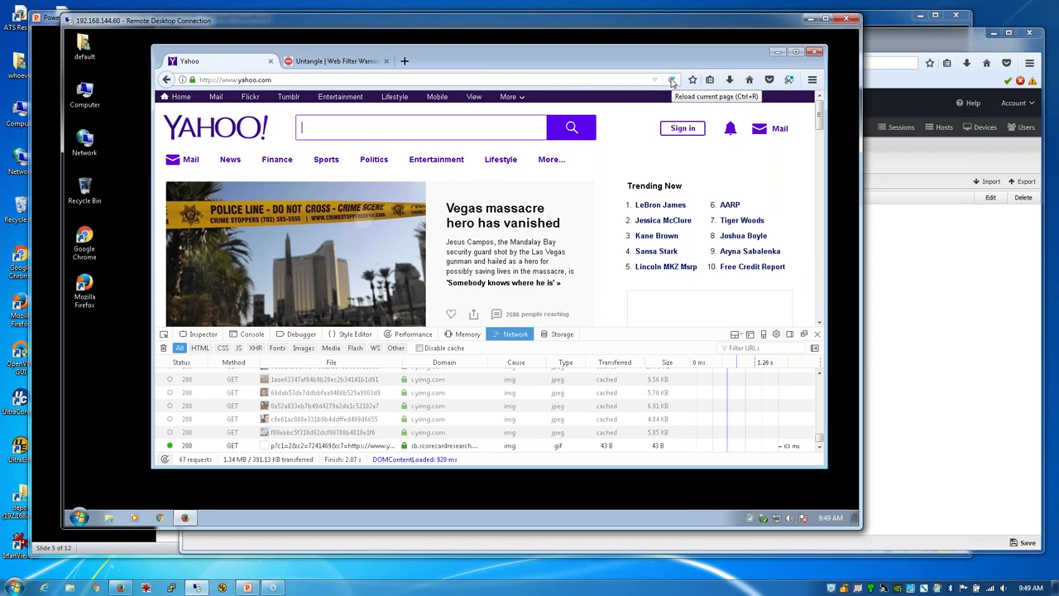
{"action": "middle_click", "coordinate": [672, 81]}
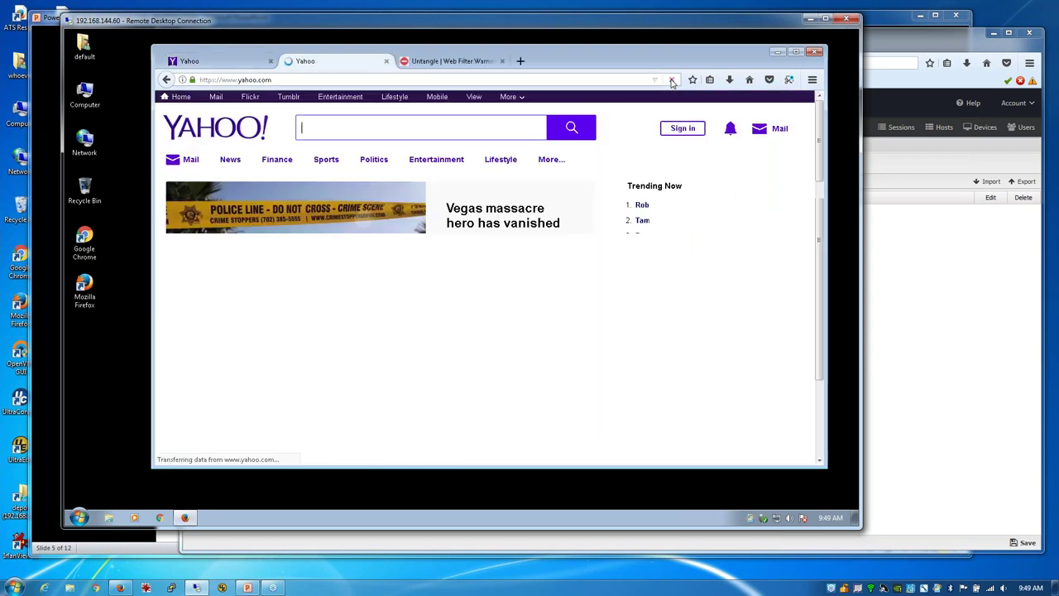
{"action": "left_click", "coordinate": [385, 61]}
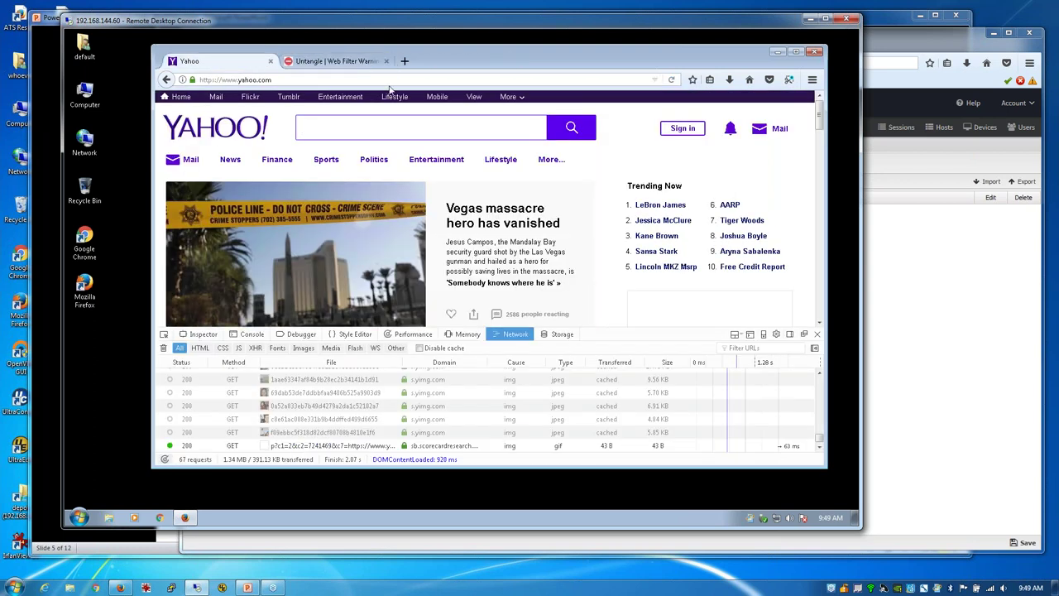
{"action": "left_click", "coordinate": [672, 80]}
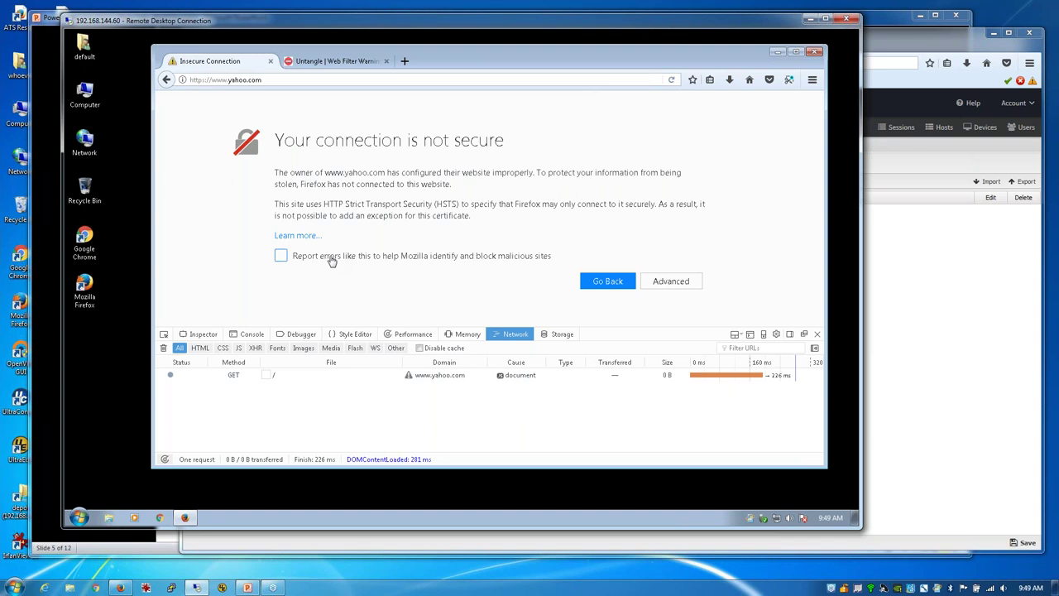
{"action": "left_click", "coordinate": [944, 328]}
Step: Start a new Web Filter rule with the condition Source Address is 192.168.144.60
{"action": "left_click", "coordinate": [201, 182]}
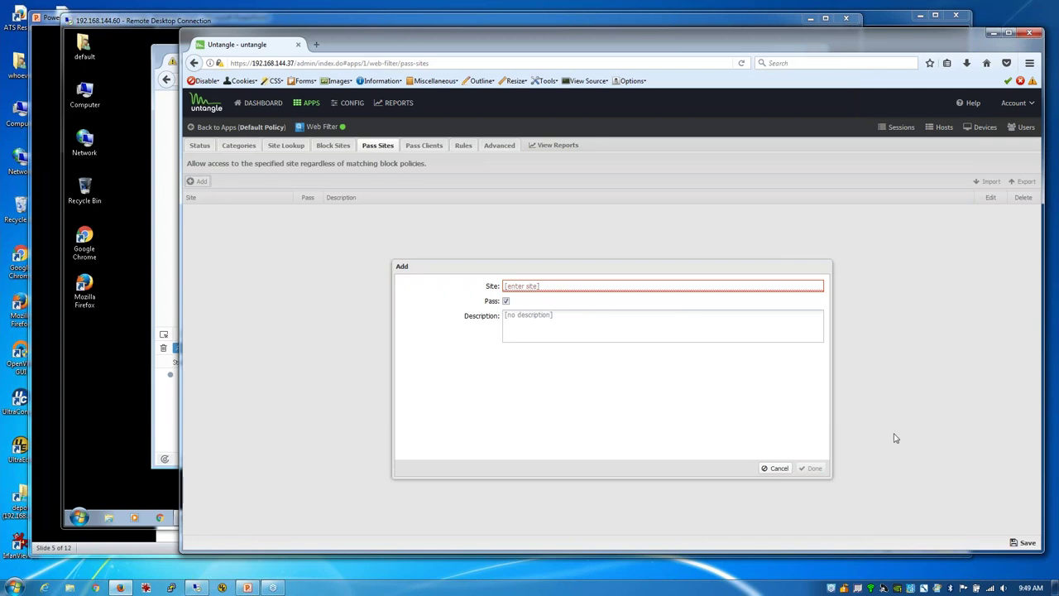
{"action": "left_click", "coordinate": [778, 469]}
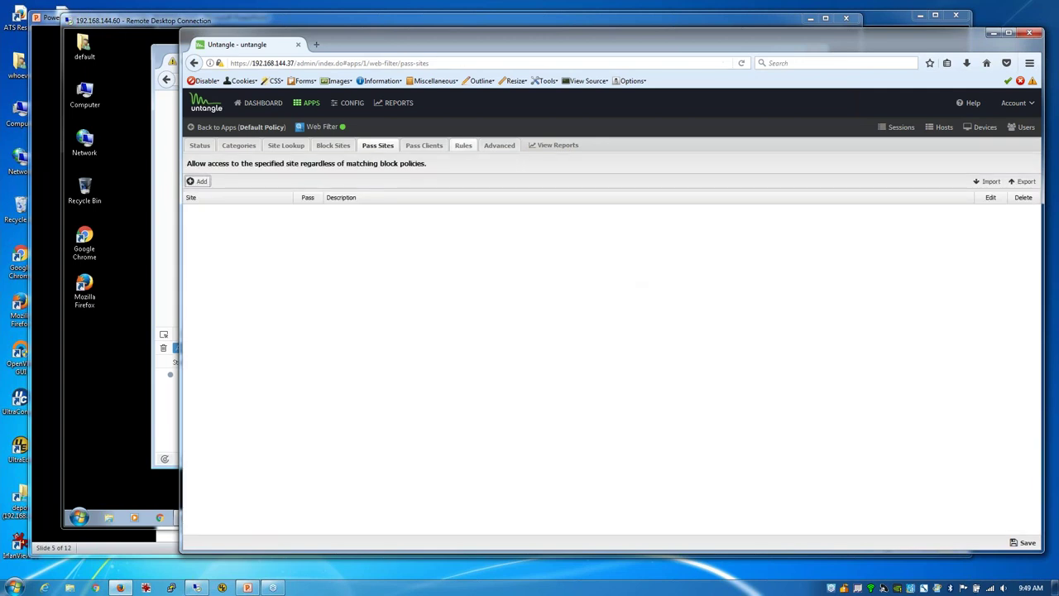
{"action": "left_click", "coordinate": [463, 147]}
{"action": "left_click", "coordinate": [197, 181]}
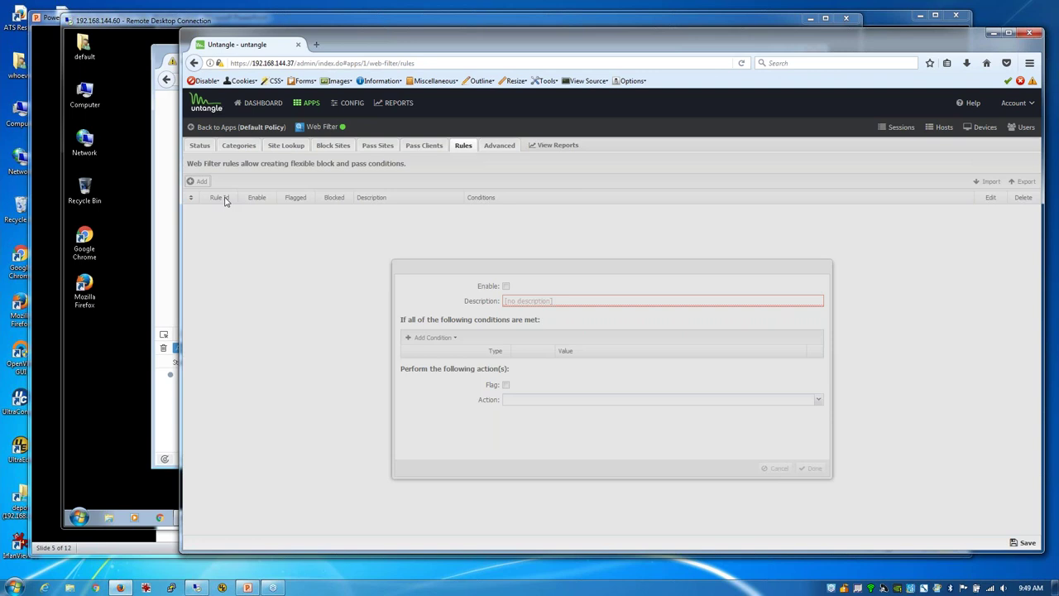
{"action": "left_click", "coordinate": [432, 337]}
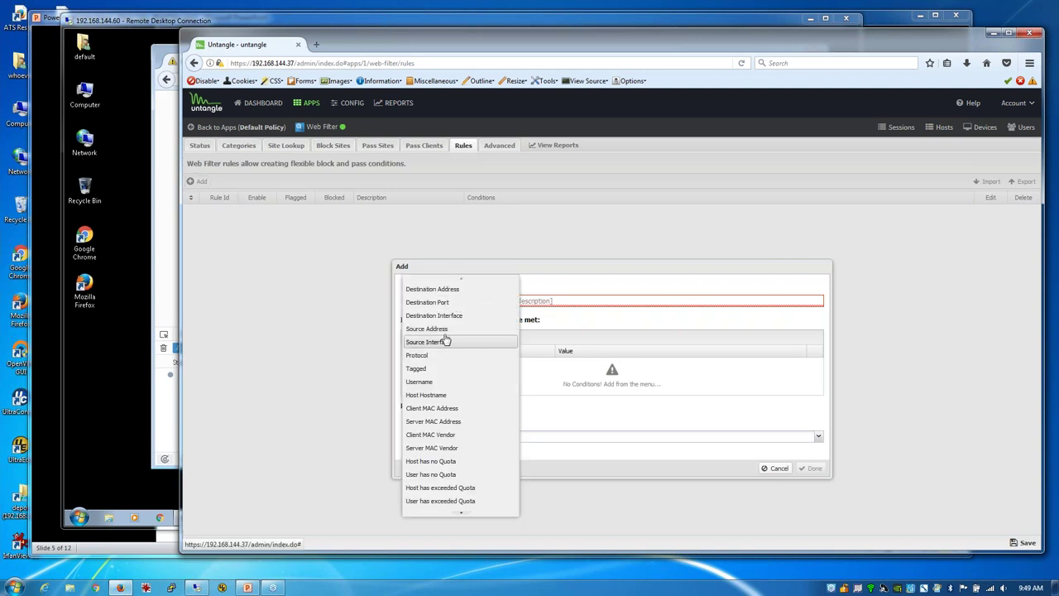
{"action": "left_click", "coordinate": [430, 328]}
{"action": "left_click", "coordinate": [585, 365]}
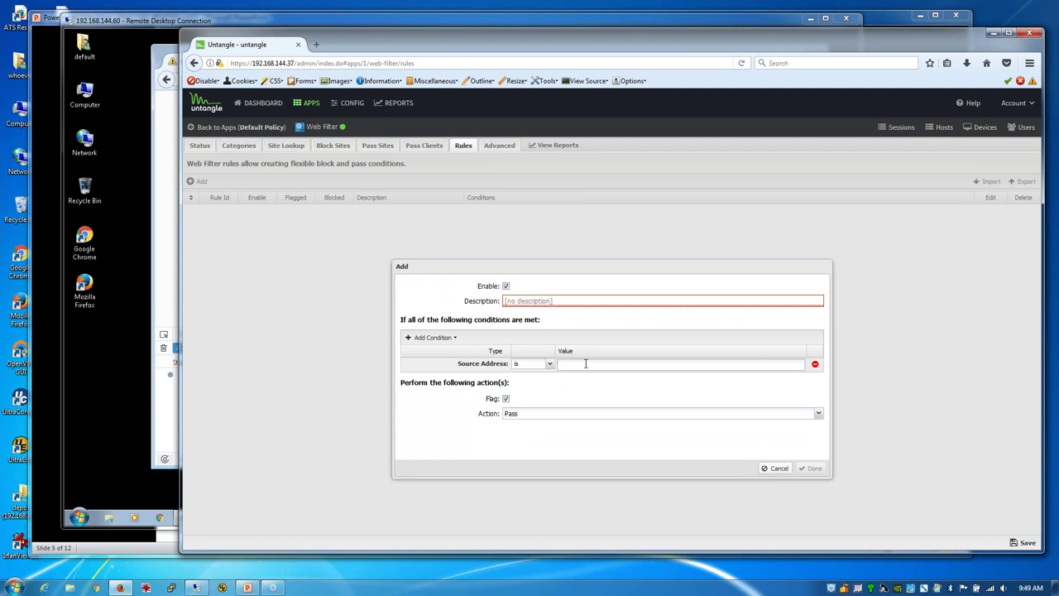
{"action": "type", "text": "192.168.14"}
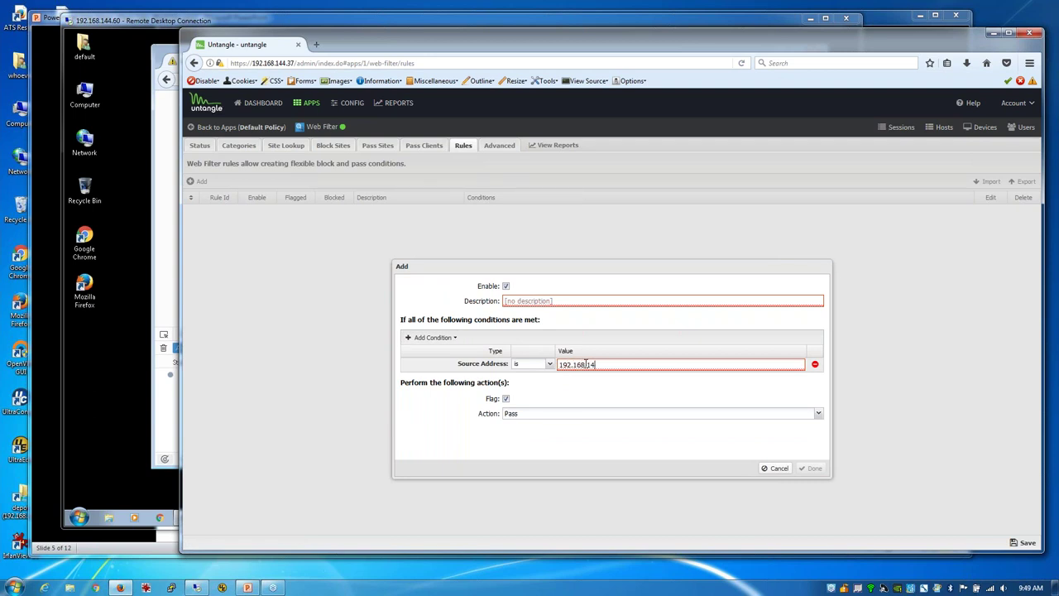
{"action": "type", "text": "4.60"}
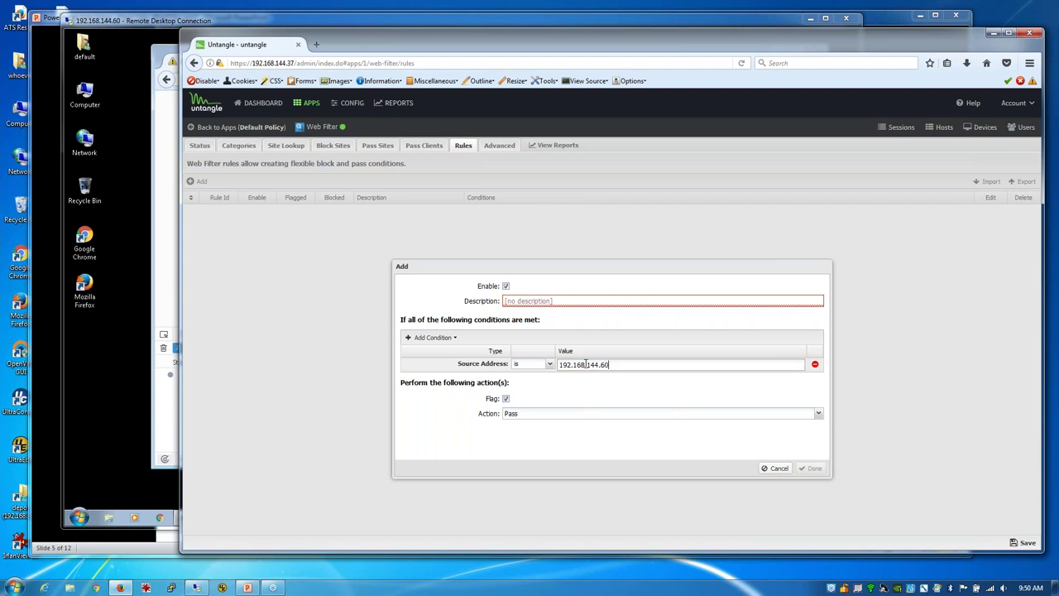
{"action": "left_click", "coordinate": [520, 225]}
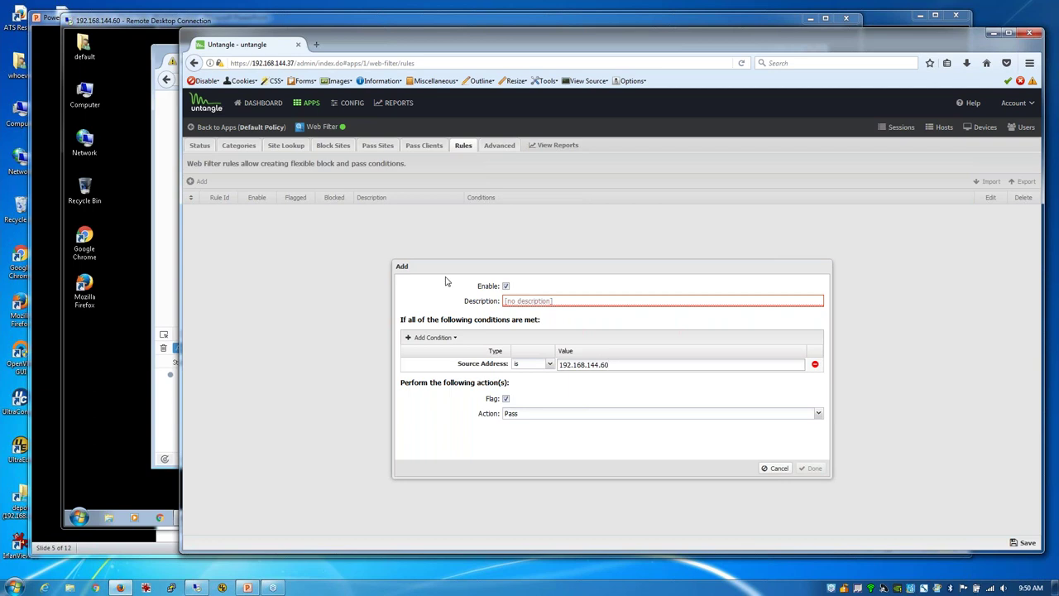
Step: Browse the condition types list down toward HTTP: Hostname
{"action": "left_click", "coordinate": [430, 338]}
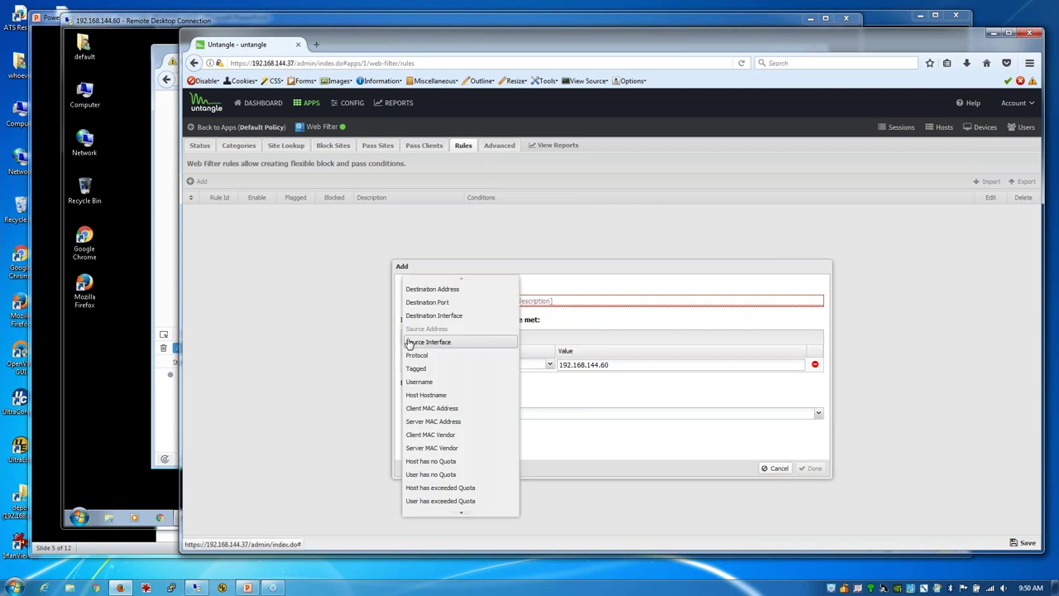
{"action": "scroll", "coordinate": [464, 432], "scroll_direction": "down", "scroll_amount": 5}
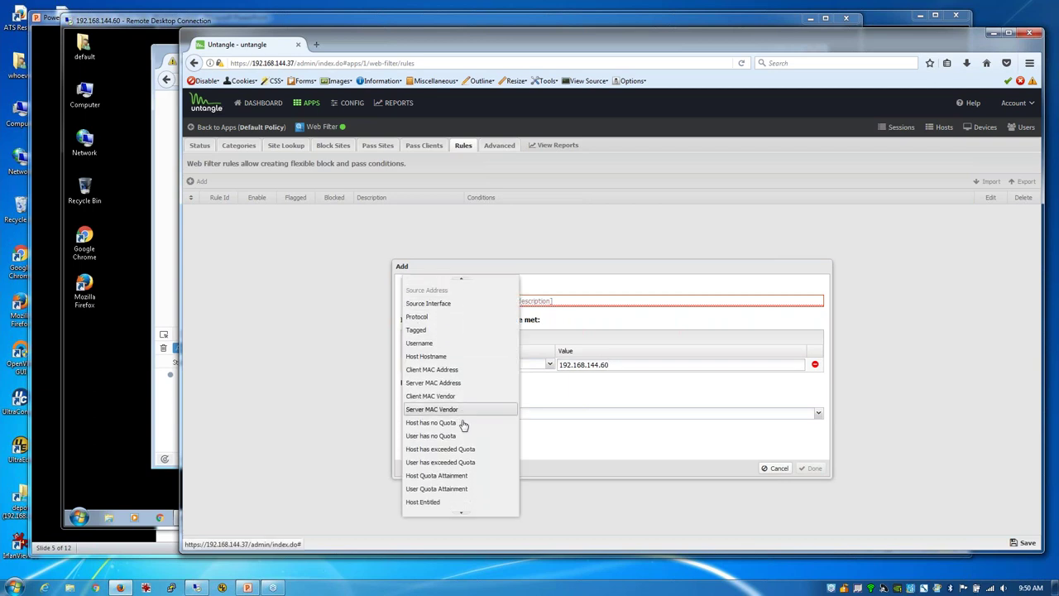
{"action": "scroll", "coordinate": [464, 427], "scroll_direction": "down", "scroll_amount": 2}
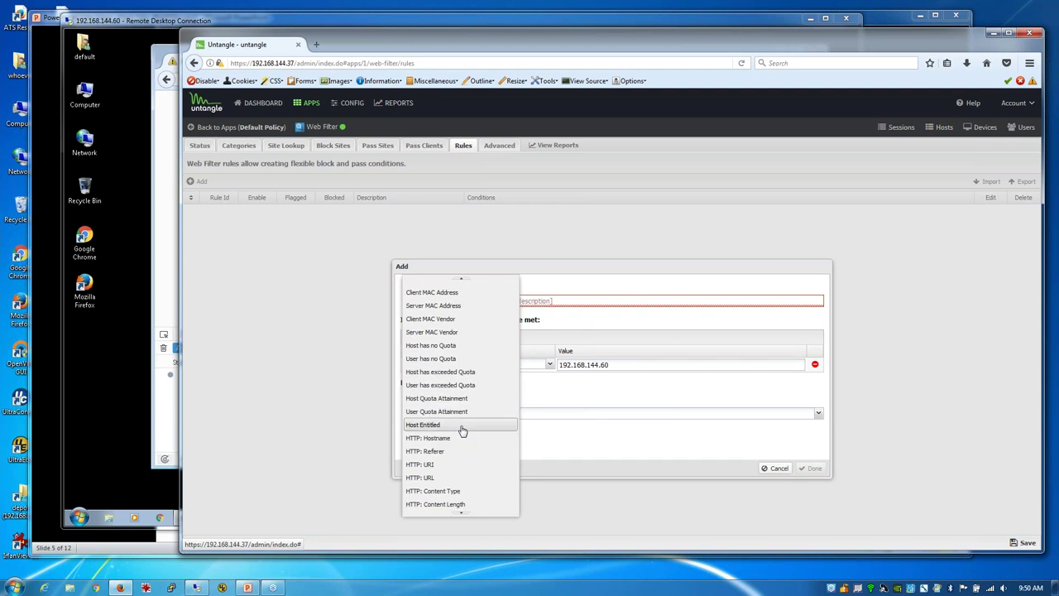
{"action": "scroll", "coordinate": [461, 431], "scroll_direction": "down", "scroll_amount": 2}
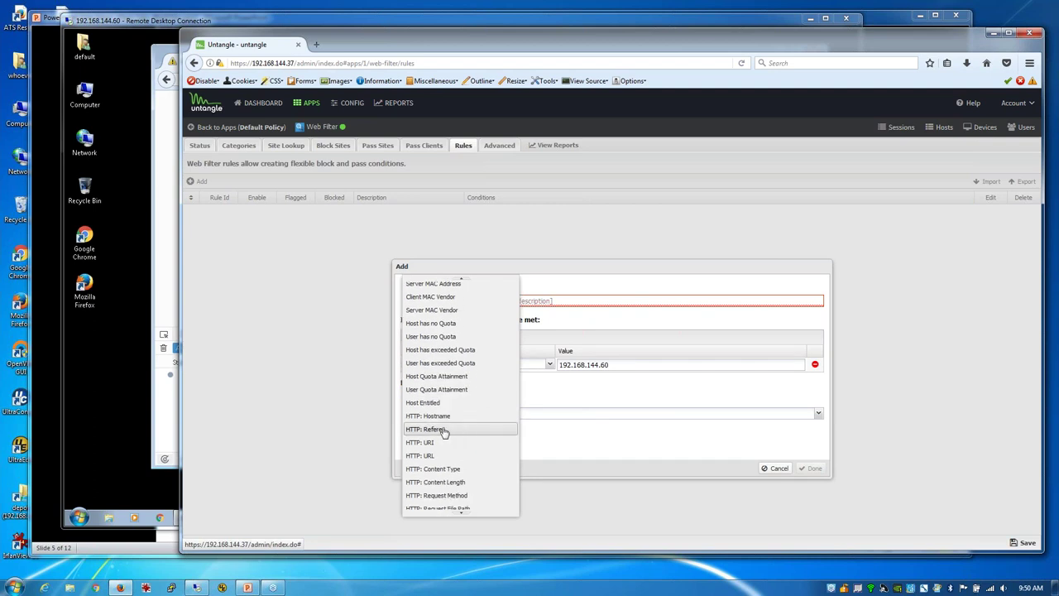
Step: Add HTTP: Hostname yahoo.com, name the rule 'test', and save it
{"action": "left_click", "coordinate": [430, 419]}
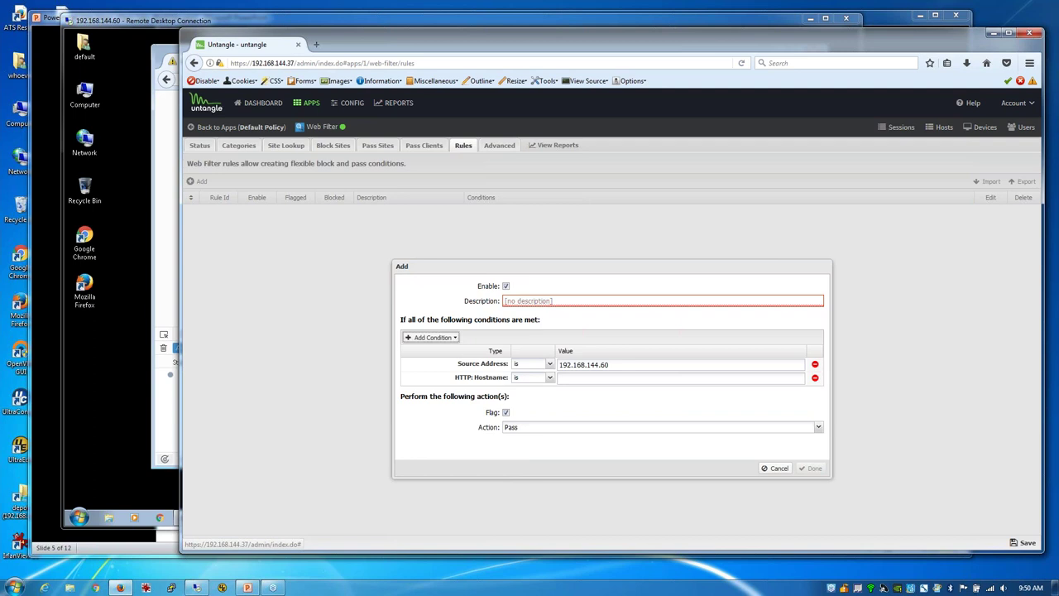
{"action": "left_click", "coordinate": [587, 379]}
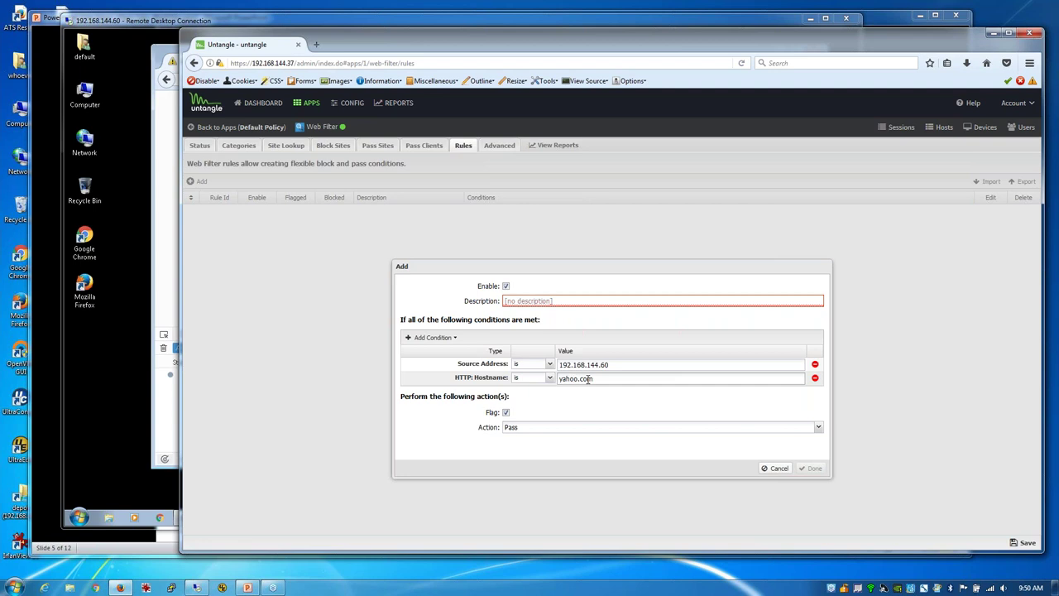
{"action": "left_click", "coordinate": [542, 301]}
{"action": "type", "text": "test"}
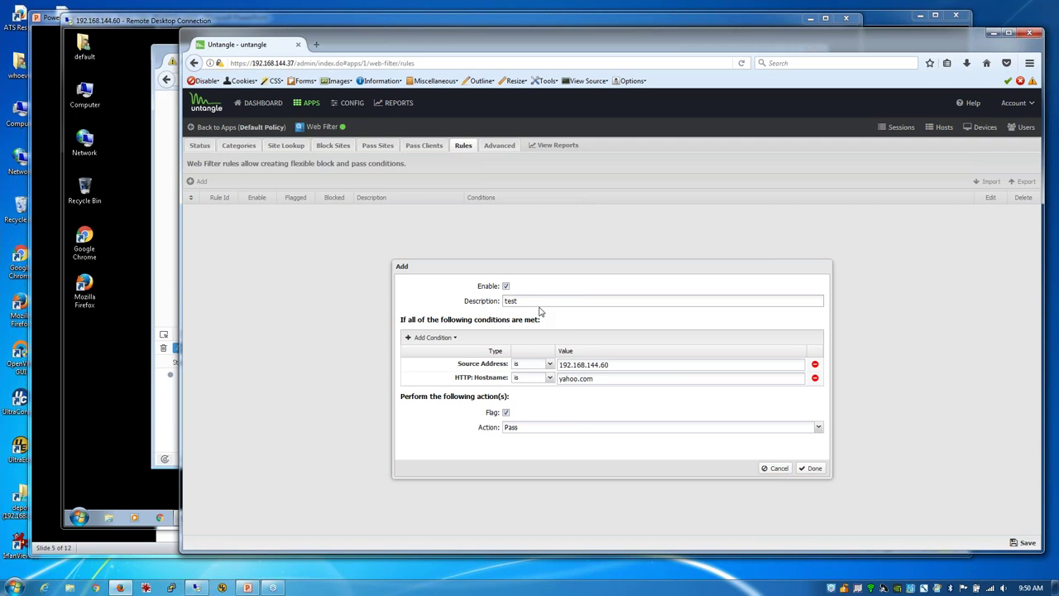
{"action": "left_click", "coordinate": [810, 469]}
{"action": "left_click", "coordinate": [1025, 543]}
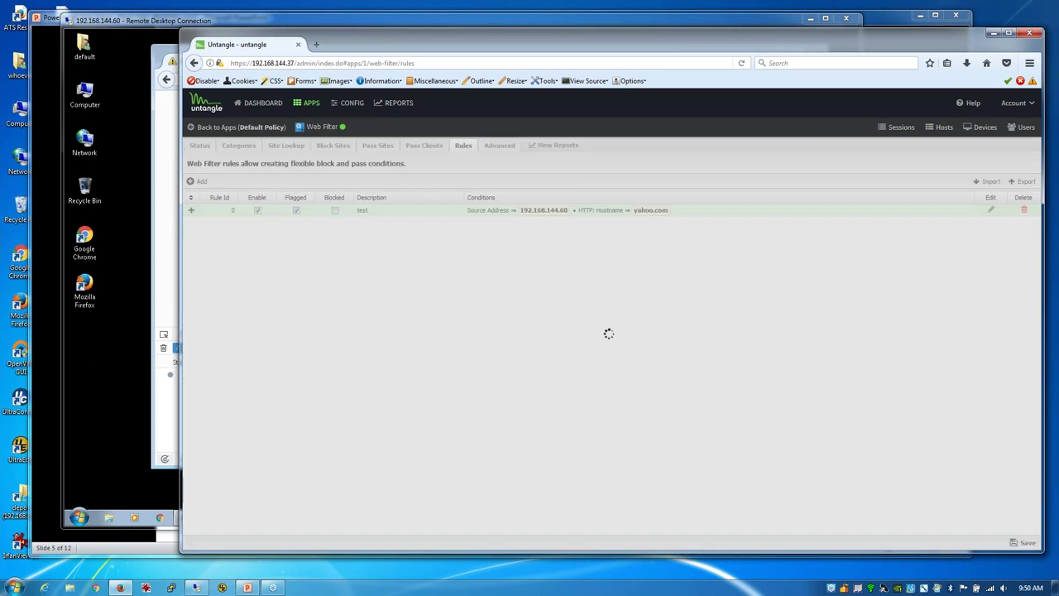
{"action": "left_click", "coordinate": [169, 279]}
Step: Reload yahoo.com three times on the client, then open rule 'test' for editing
{"action": "left_click", "coordinate": [671, 79]}
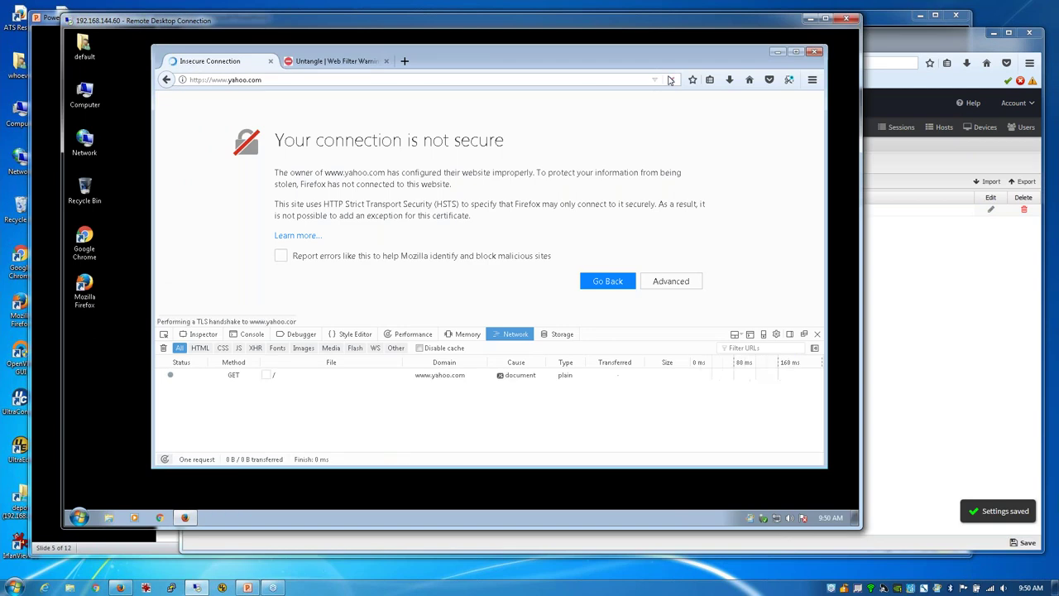
{"action": "left_click", "coordinate": [673, 79]}
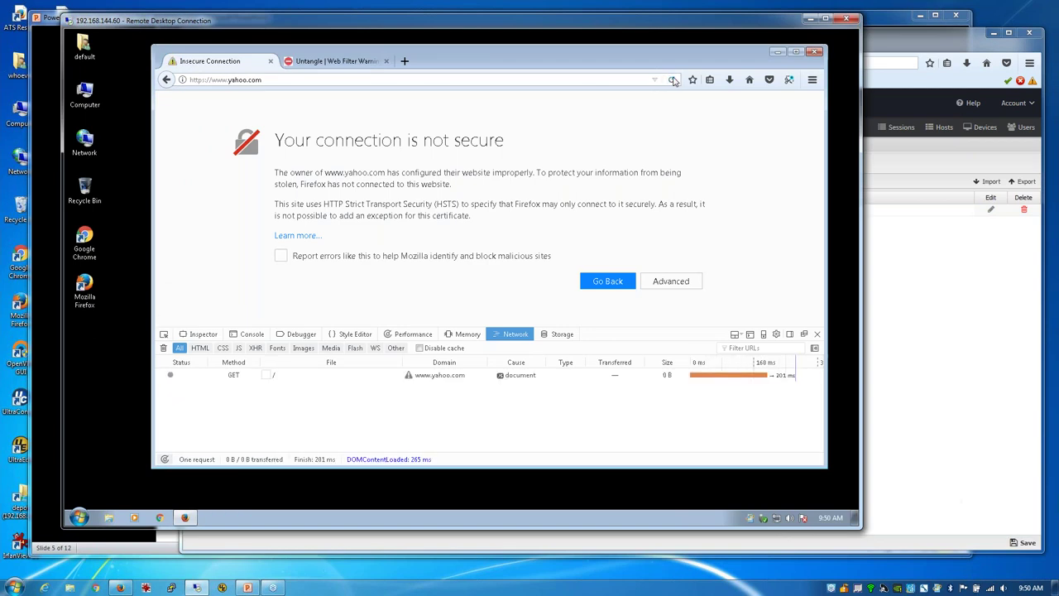
{"action": "left_click", "coordinate": [673, 79]}
{"action": "left_click", "coordinate": [950, 275]}
{"action": "left_click", "coordinate": [991, 210]}
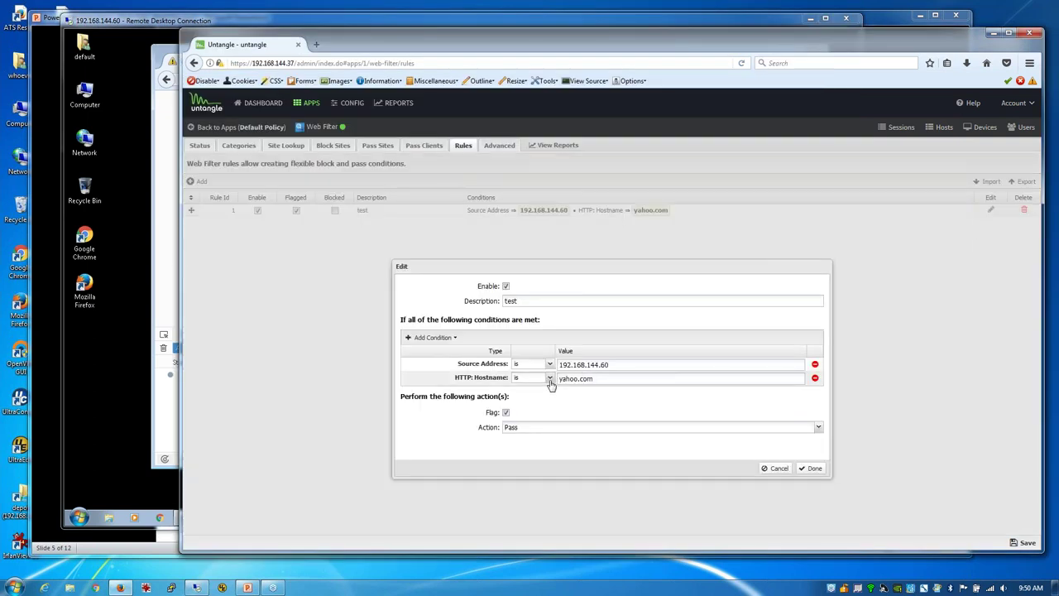
Step: Replace the HTTP: Hostname condition with a Web Filter: Category condition
{"action": "left_click", "coordinate": [815, 378]}
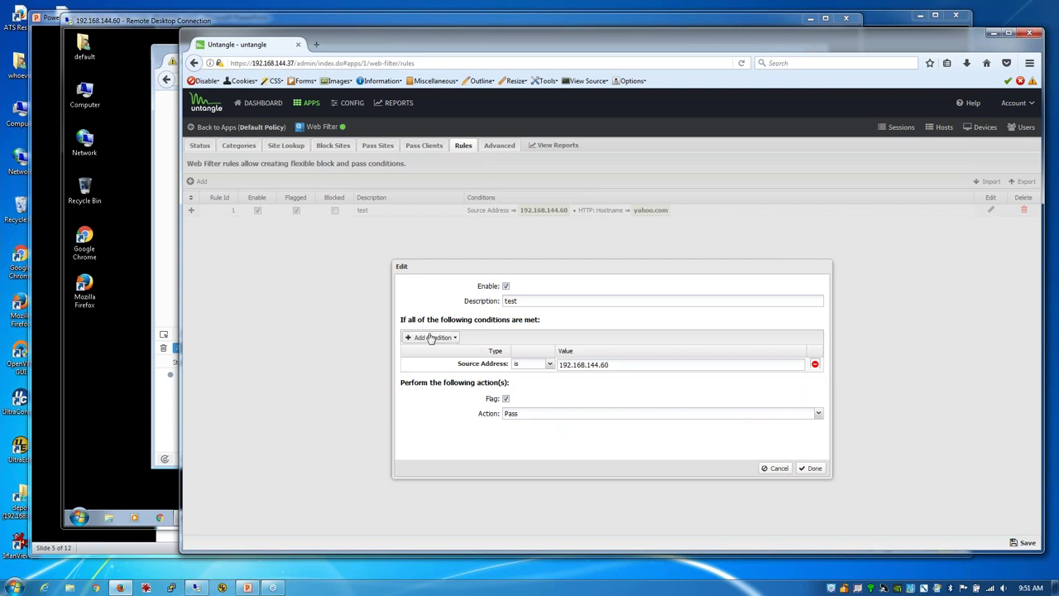
{"action": "left_click", "coordinate": [430, 336]}
{"action": "scroll", "coordinate": [463, 410], "scroll_direction": "down", "scroll_amount": 1}
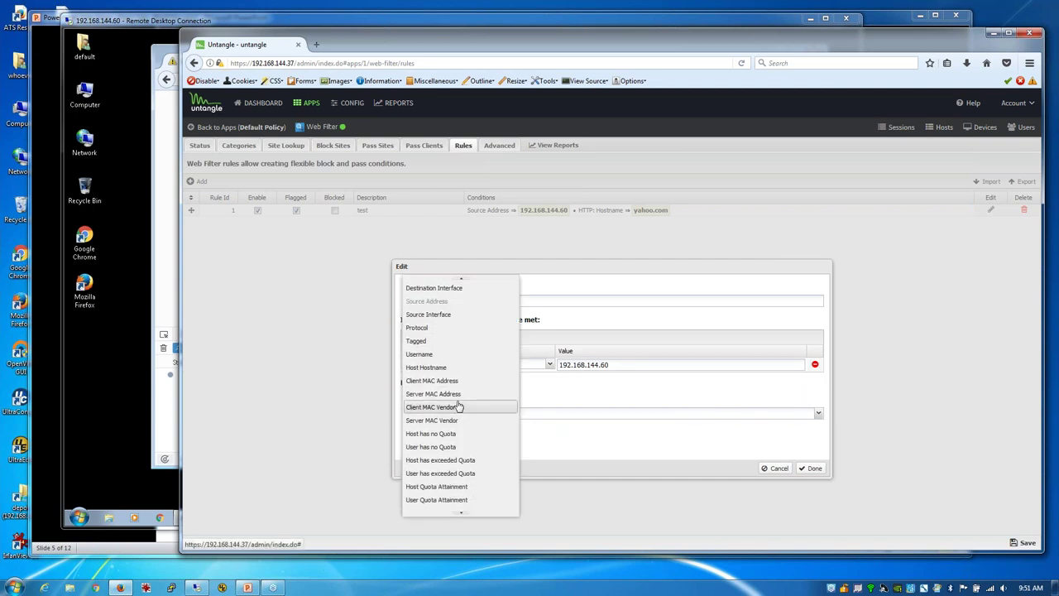
{"action": "scroll", "coordinate": [461, 409], "scroll_direction": "down", "scroll_amount": 2}
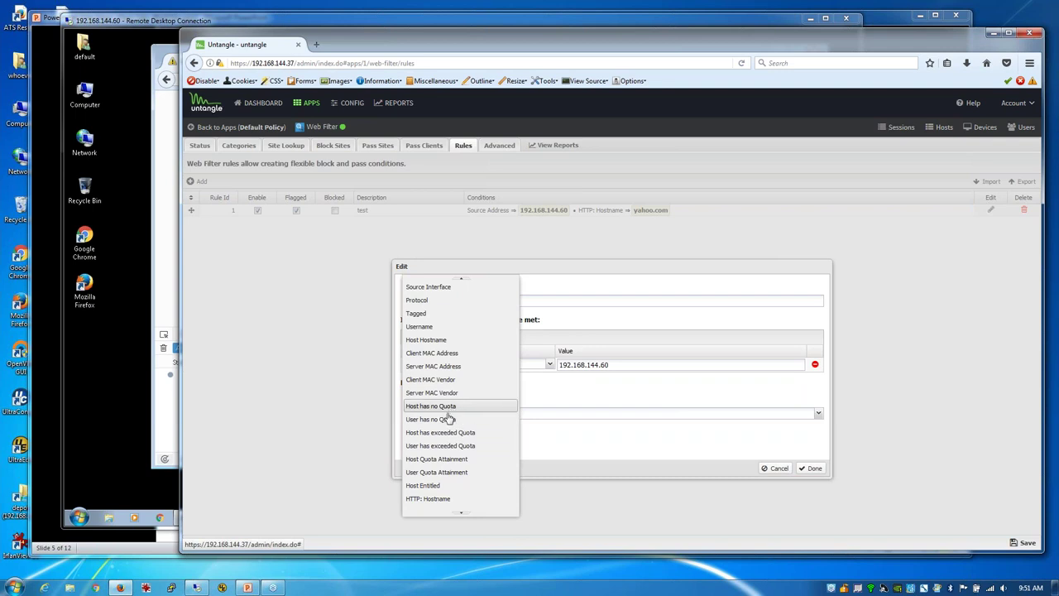
{"action": "scroll", "coordinate": [445, 443], "scroll_direction": "down", "scroll_amount": 1}
{"action": "scroll", "coordinate": [445, 447], "scroll_direction": "down", "scroll_amount": 3}
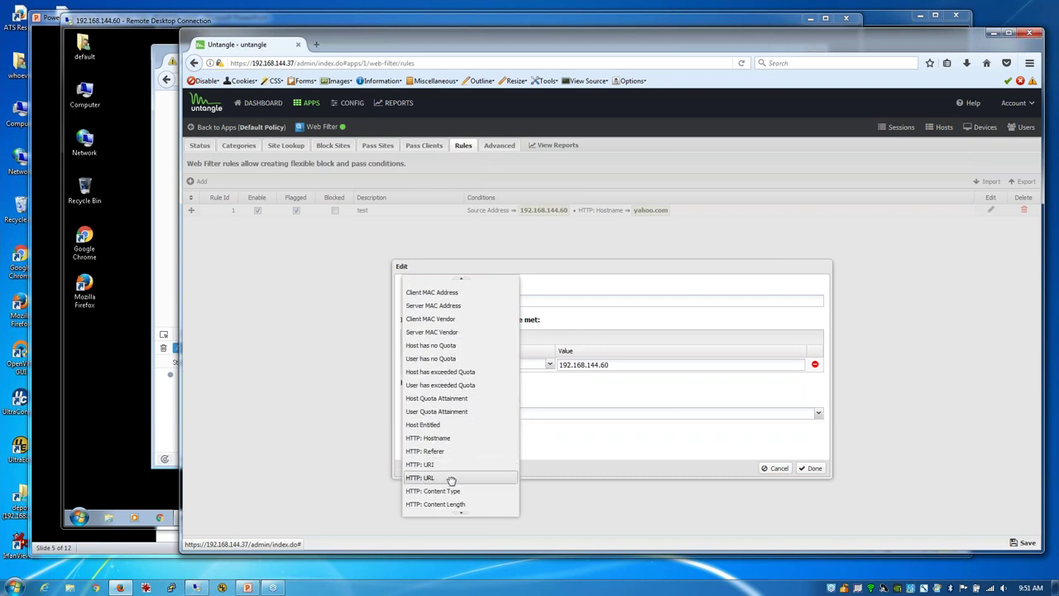
{"action": "scroll", "coordinate": [450, 480], "scroll_direction": "down", "scroll_amount": 3}
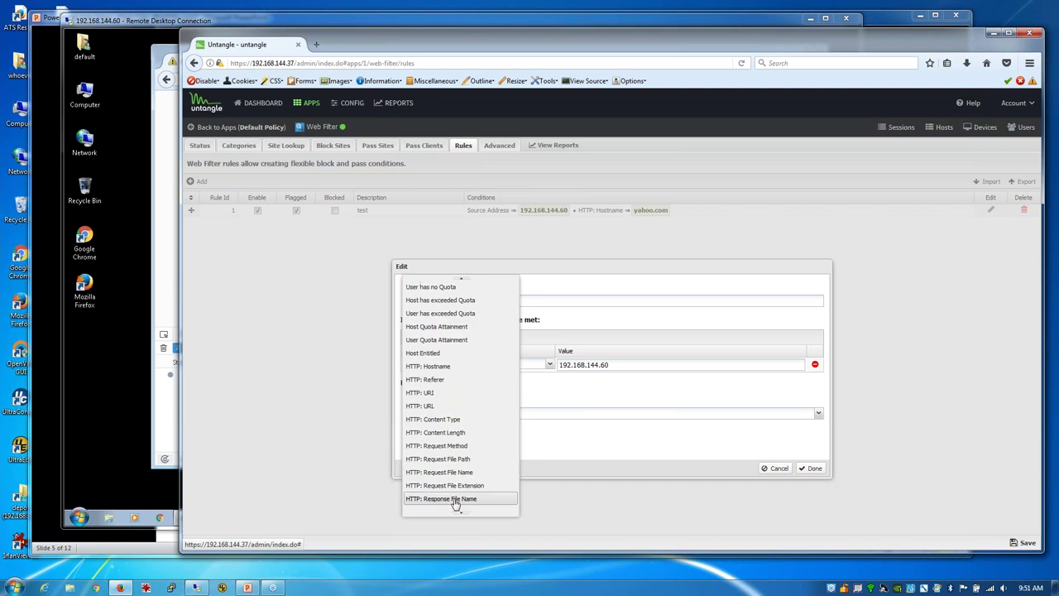
{"action": "scroll", "coordinate": [455, 505], "scroll_direction": "down", "scroll_amount": 3}
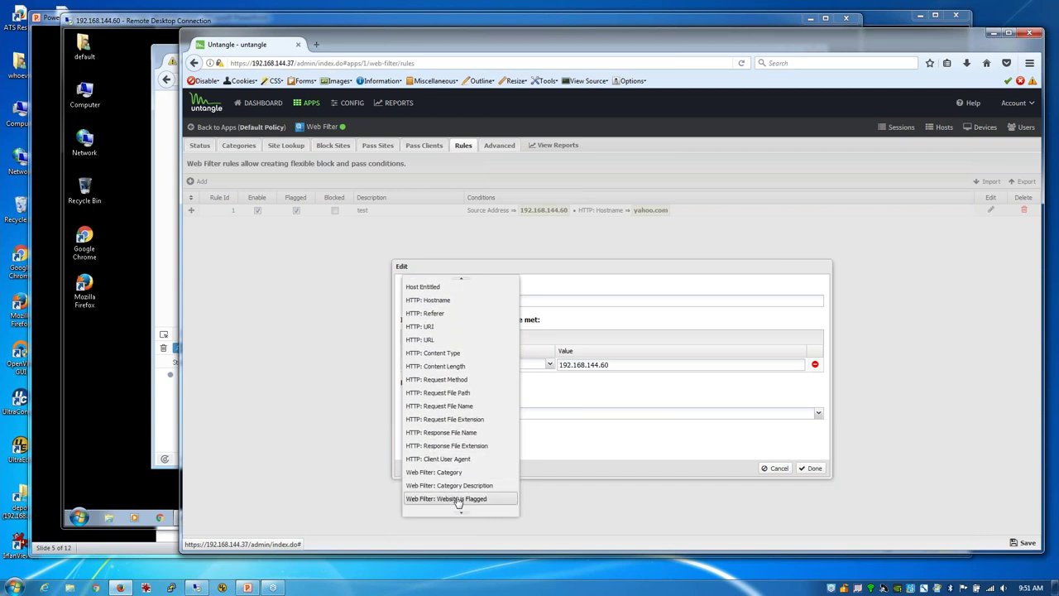
{"action": "scroll", "coordinate": [458, 502], "scroll_direction": "down", "scroll_amount": 3}
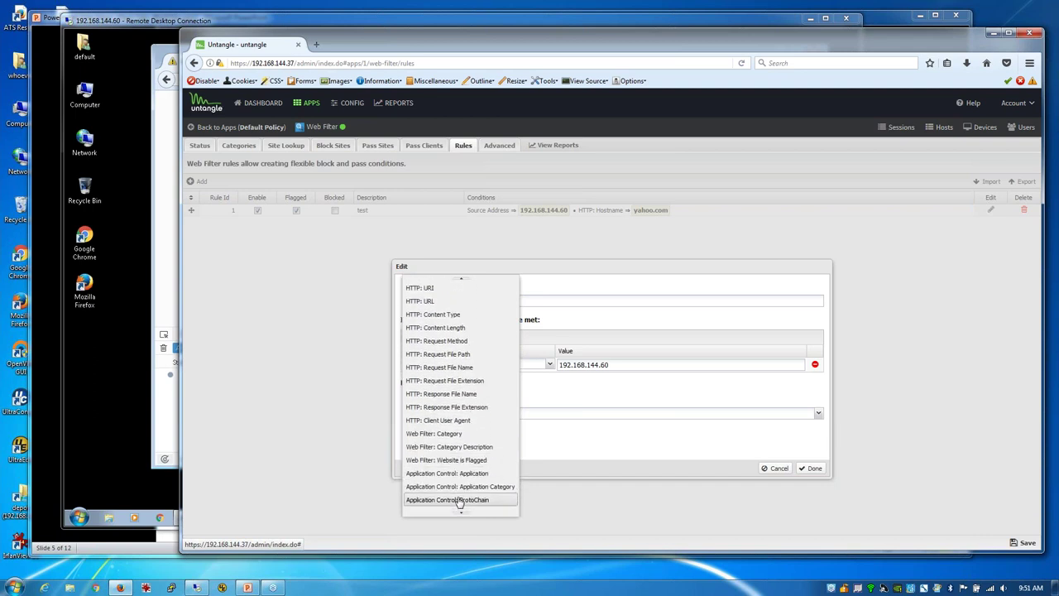
{"action": "left_click", "coordinate": [460, 441]}
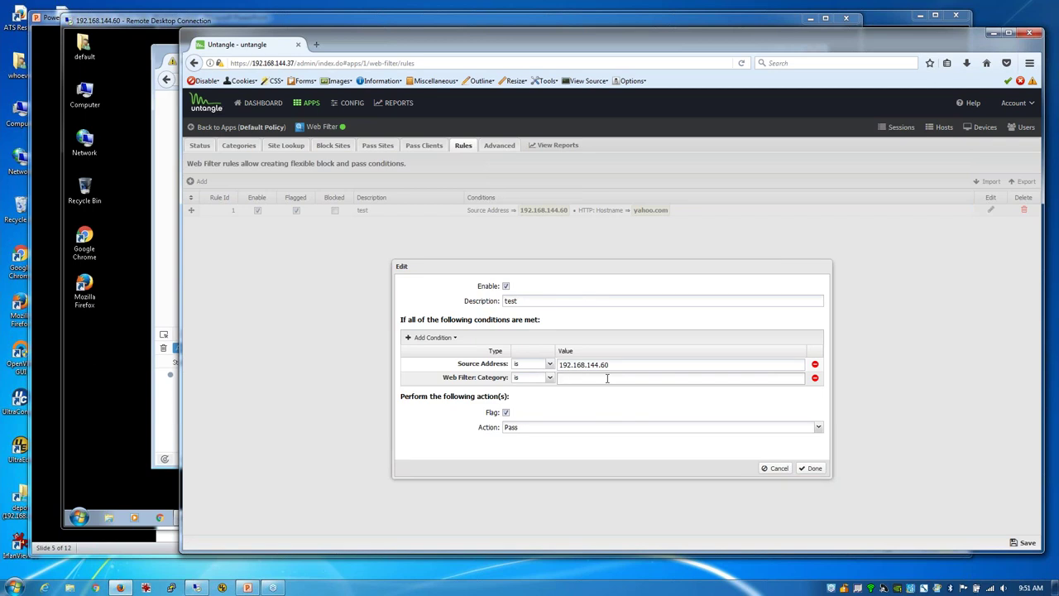
Step: Look up yahoo.com's category and set the condition value to Portal Sites
{"action": "left_click", "coordinate": [286, 145]}
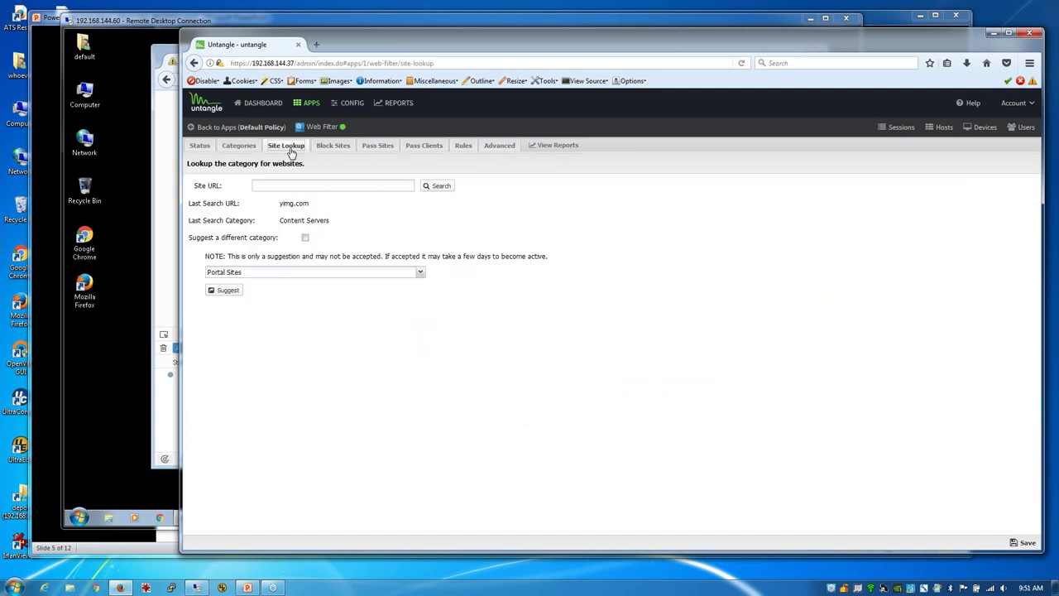
{"action": "left_click", "coordinate": [324, 184]}
{"action": "left_click", "coordinate": [437, 186]}
{"action": "left_click_drag", "start_coordinate": [324, 222], "coordinate": [283, 217]}
{"action": "left_click", "coordinate": [464, 145]}
{"action": "left_click", "coordinate": [600, 378]}
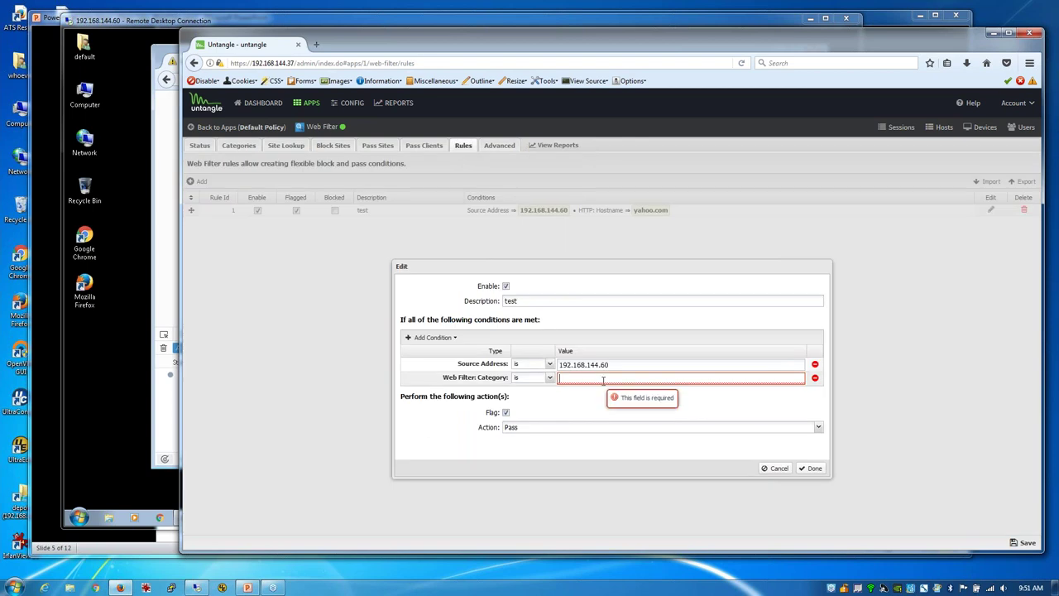
{"action": "type", "text": "Portal Sites"}
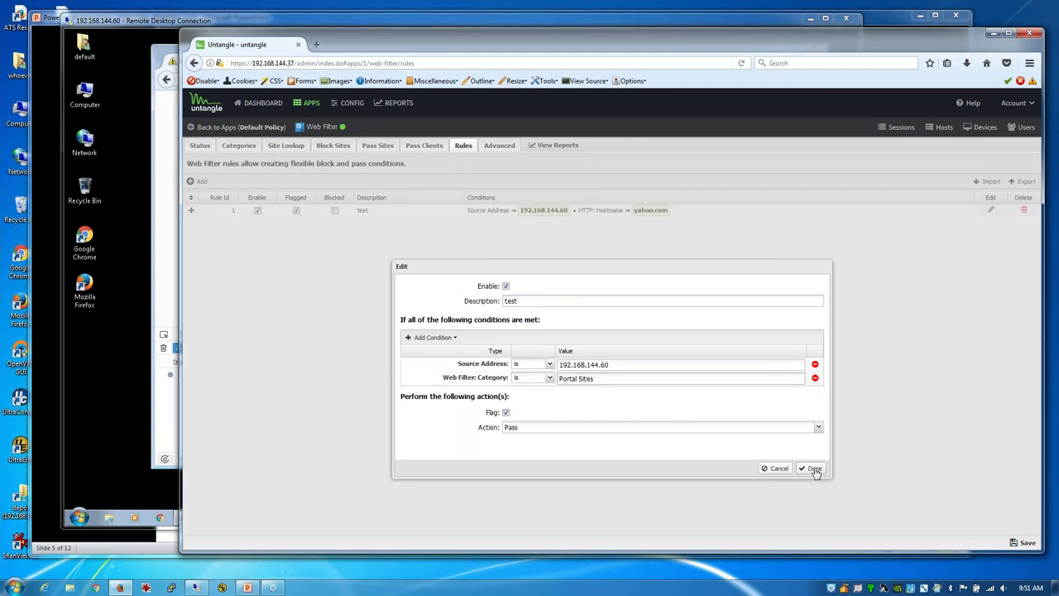
{"action": "left_click", "coordinate": [815, 470]}
Step: Save the updated rule, reload yahoo.com twice on the client, then return to Untangle
{"action": "left_click", "coordinate": [1026, 543]}
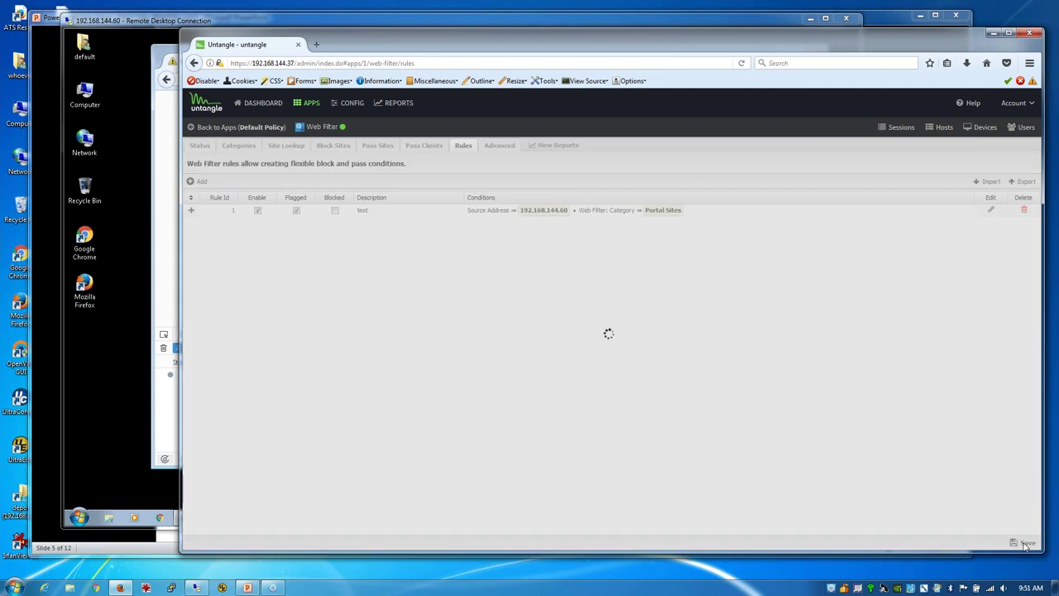
{"action": "left_click", "coordinate": [172, 296]}
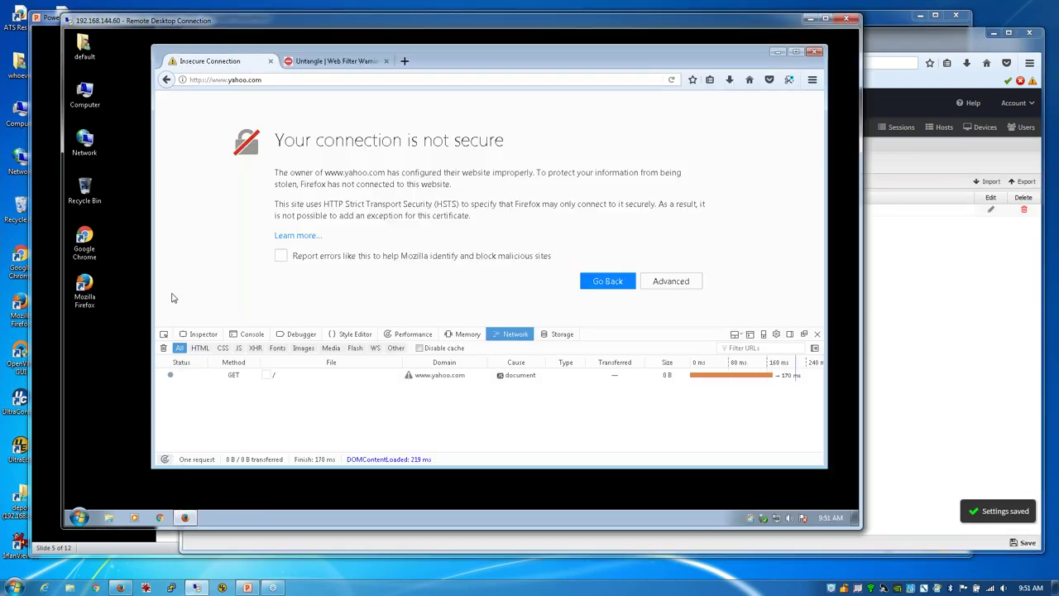
{"action": "left_click", "coordinate": [672, 79]}
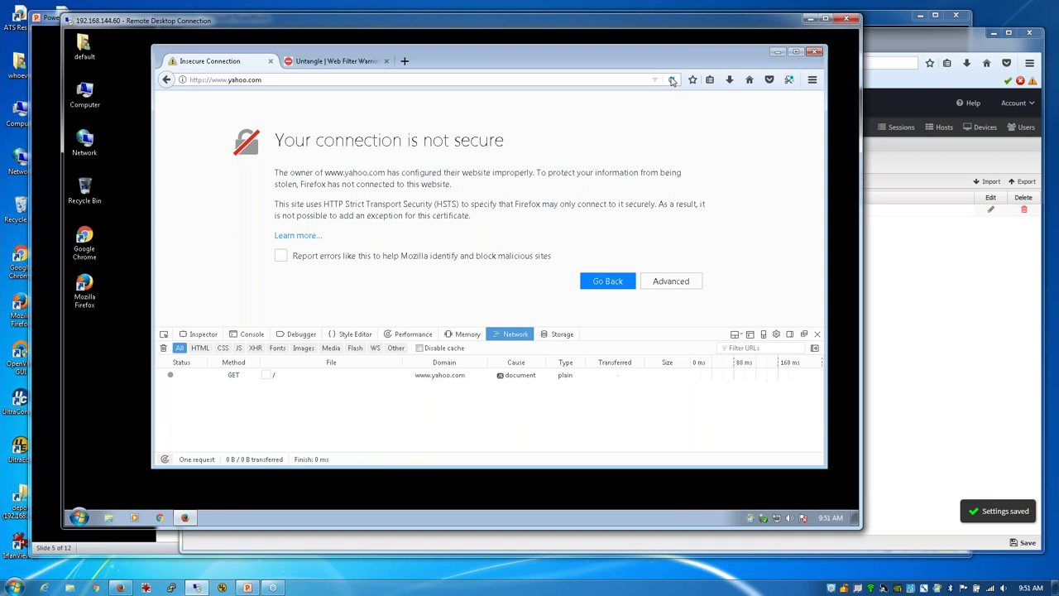
{"action": "left_click", "coordinate": [672, 80]}
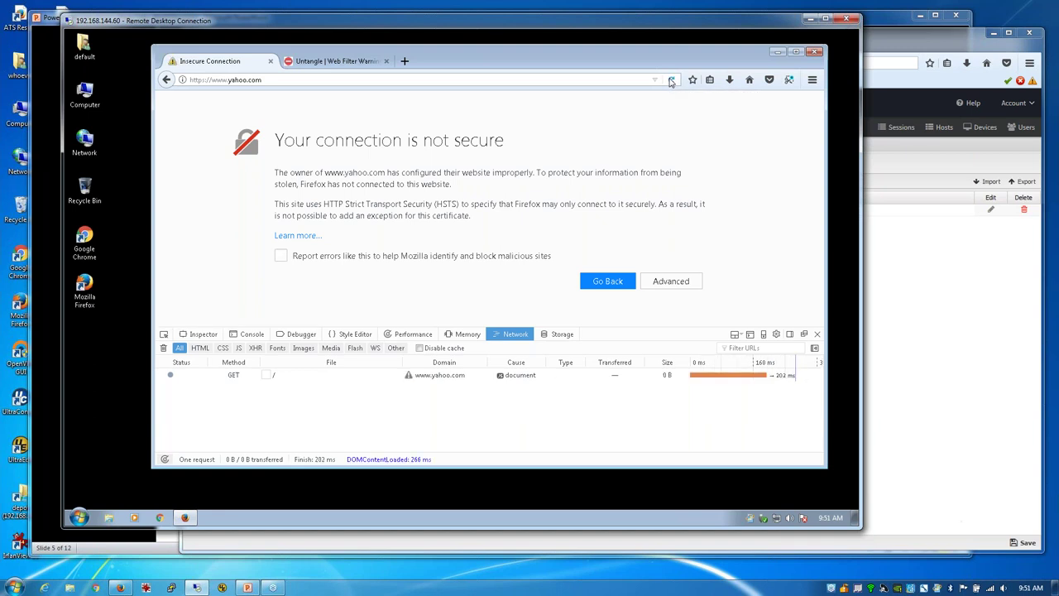
{"action": "left_click", "coordinate": [904, 354]}
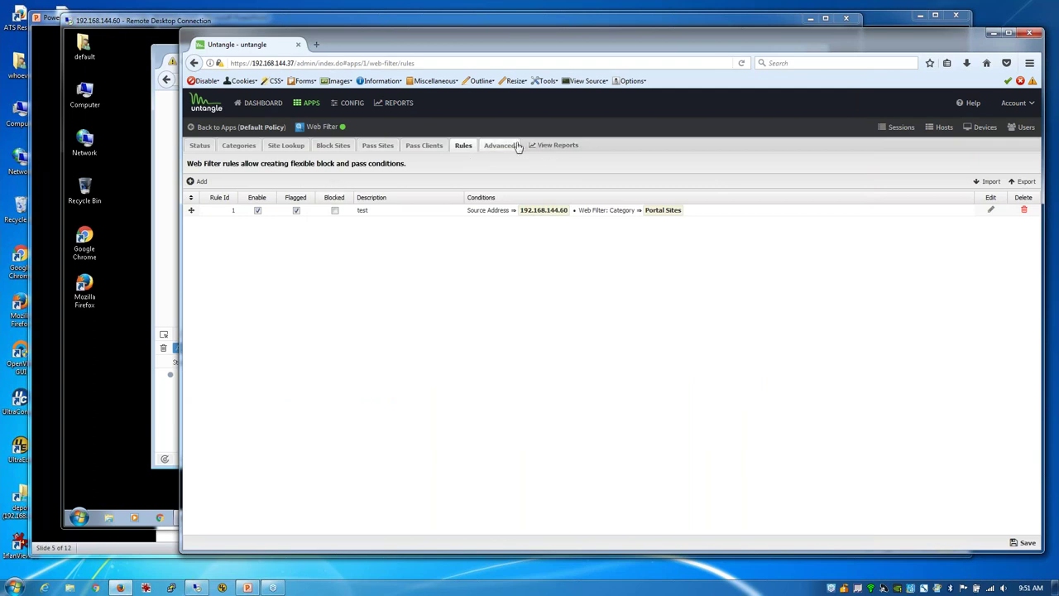
Step: Open and refresh the All Web Events report, showing 682 entries with yahoo.com blocked
{"action": "left_click", "coordinate": [546, 146]}
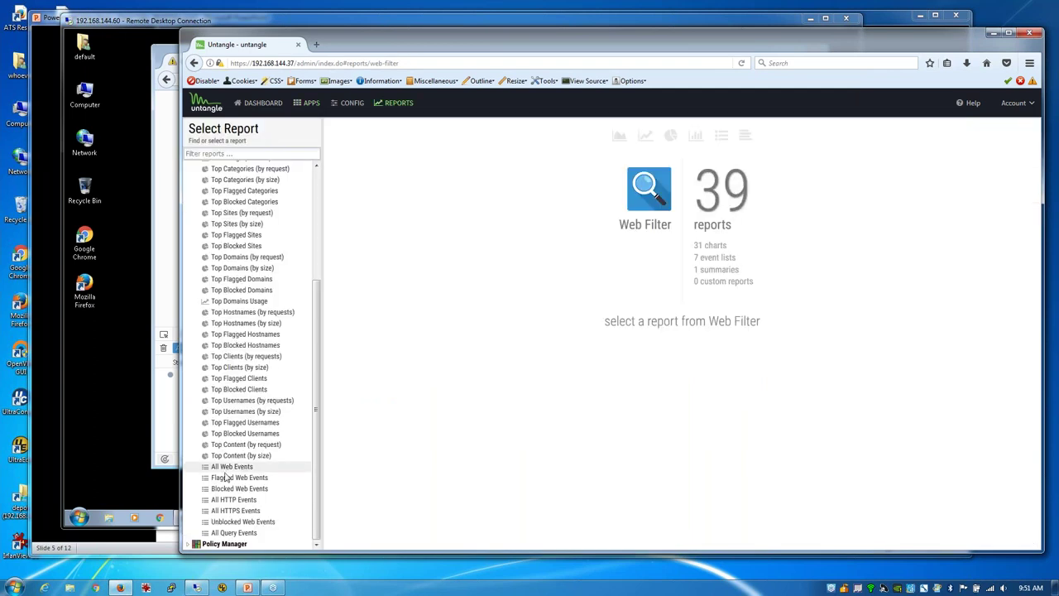
{"action": "left_click", "coordinate": [237, 468]}
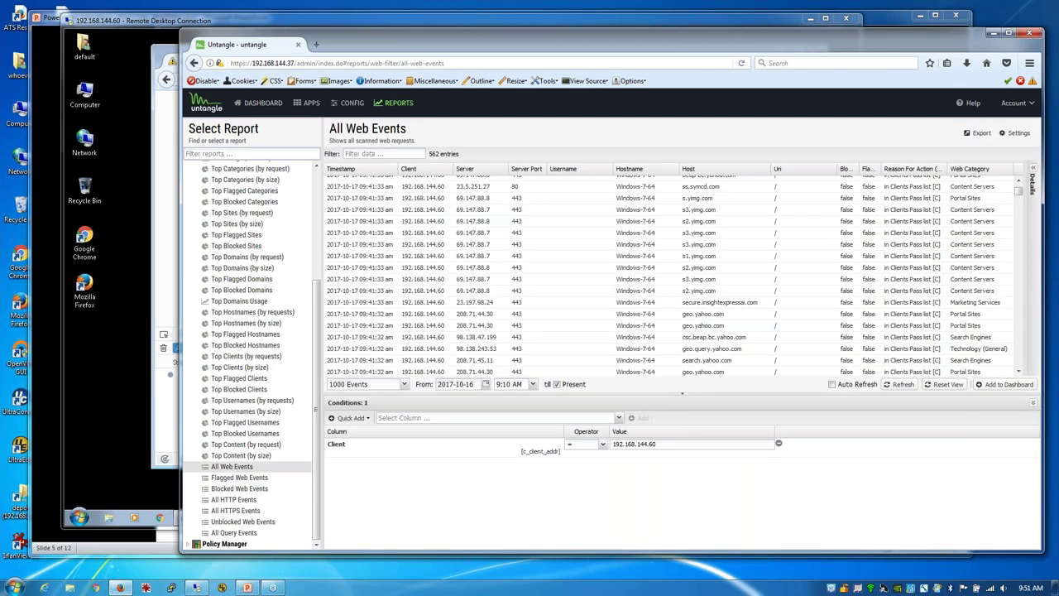
{"action": "scroll", "coordinate": [833, 242], "scroll_direction": "up", "scroll_amount": 2}
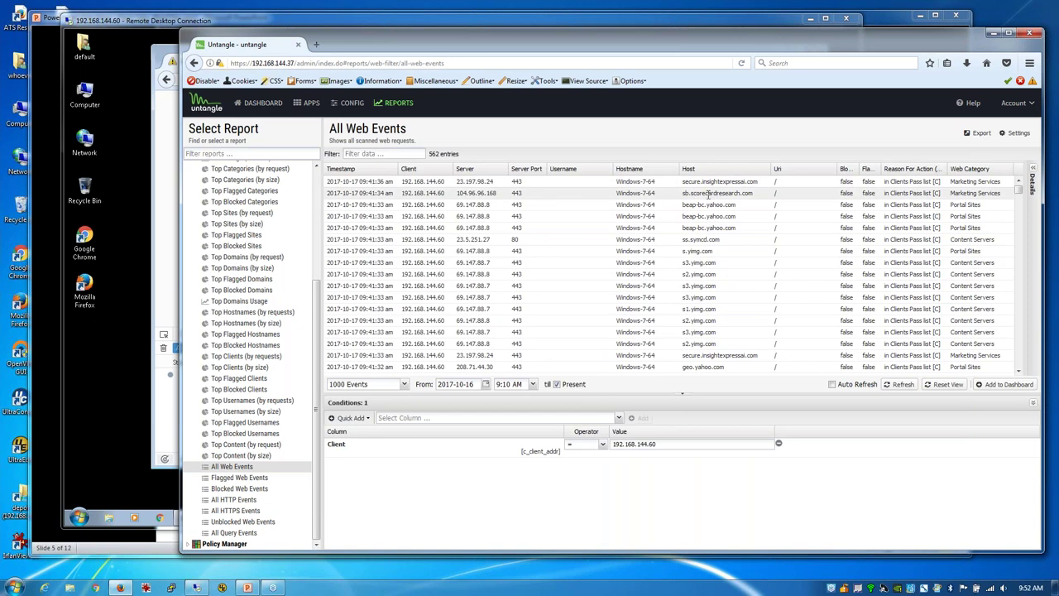
{"action": "left_click_drag", "start_coordinate": [690, 193], "coordinate": [726, 195]}
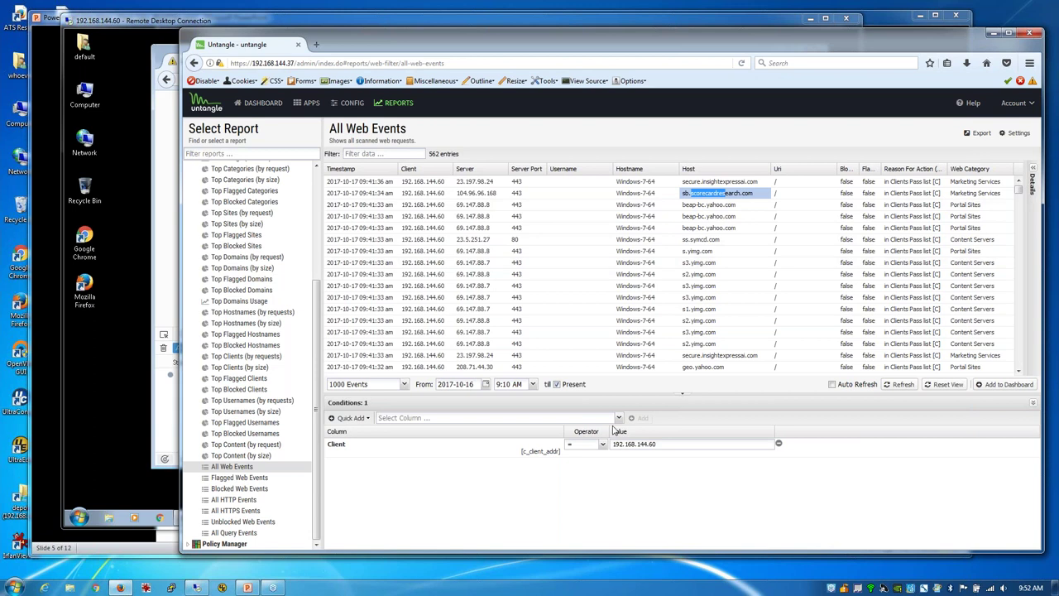
{"action": "left_click", "coordinate": [900, 384]}
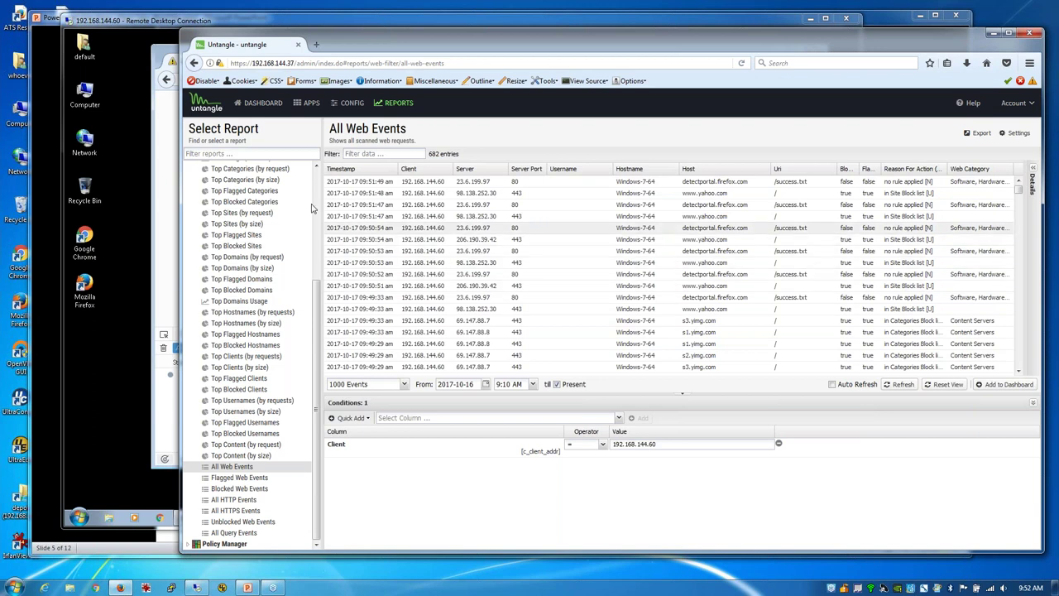
{"action": "left_click", "coordinate": [160, 192]}
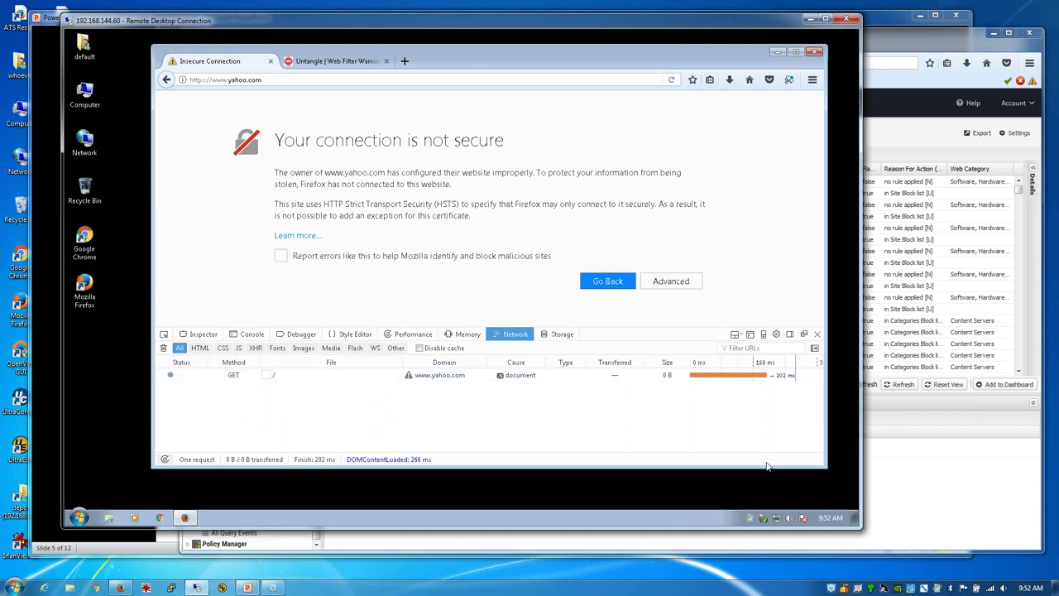
Step: Load yahoo.com on the client to see the Untangle Web Filter block page
{"action": "left_click", "coordinate": [905, 478]}
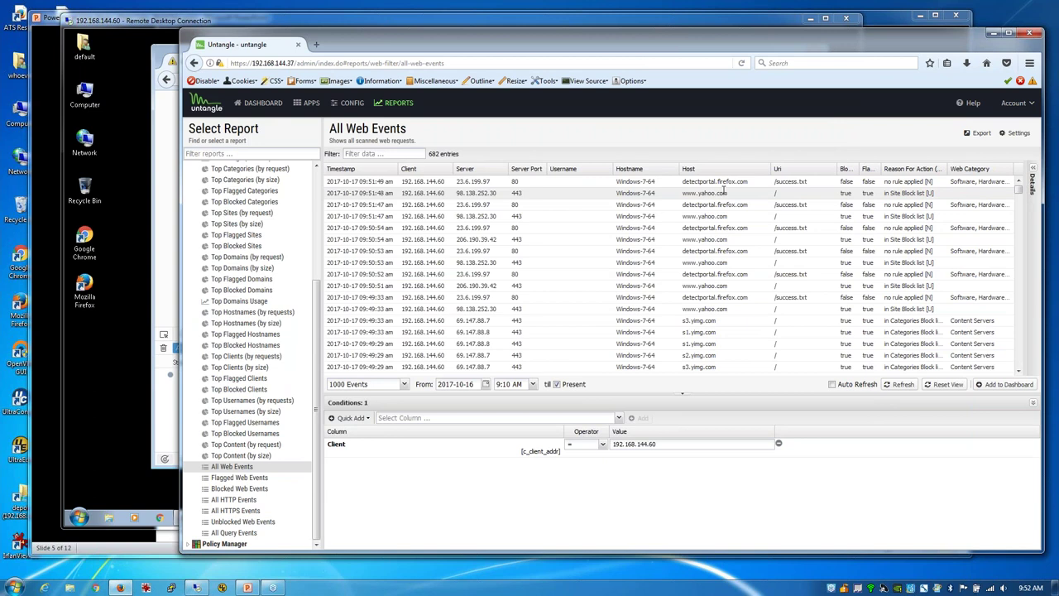
{"action": "left_click", "coordinate": [168, 120]}
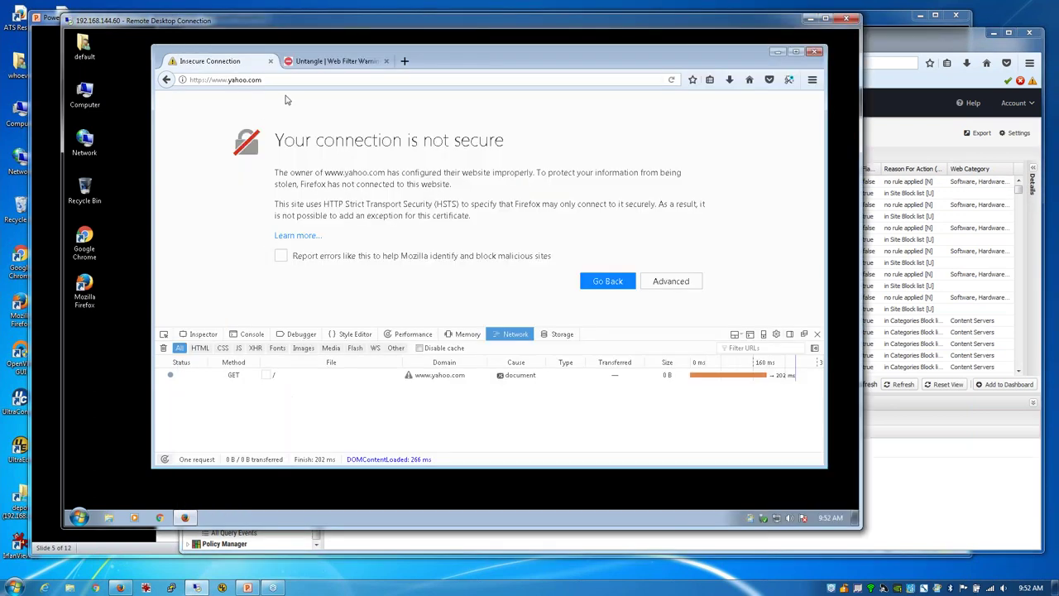
{"action": "left_click", "coordinate": [280, 79]}
{"action": "type", "text": "y"}
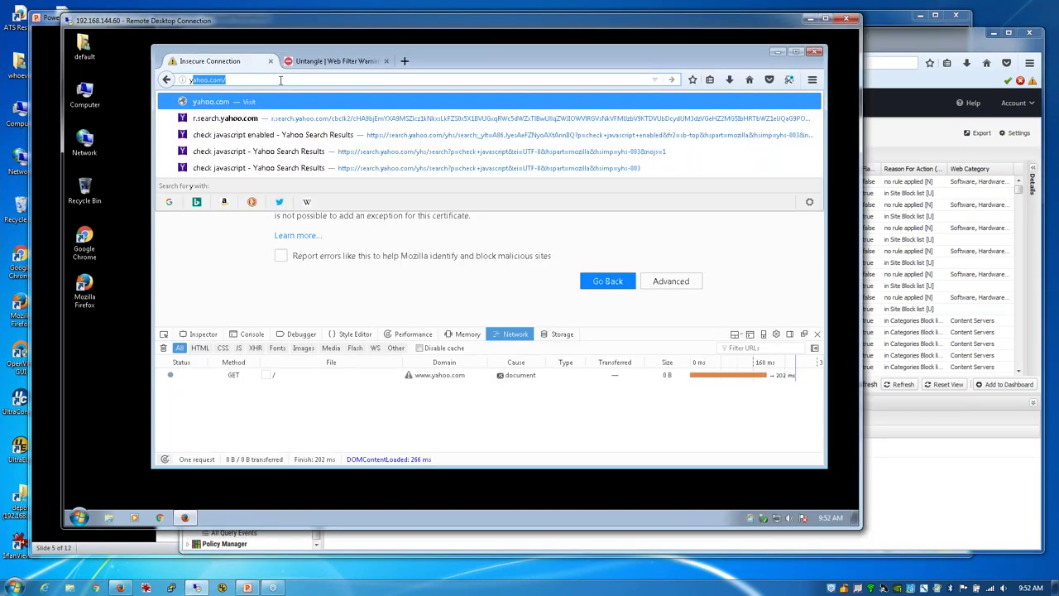
{"action": "type", "text": "ahho"}
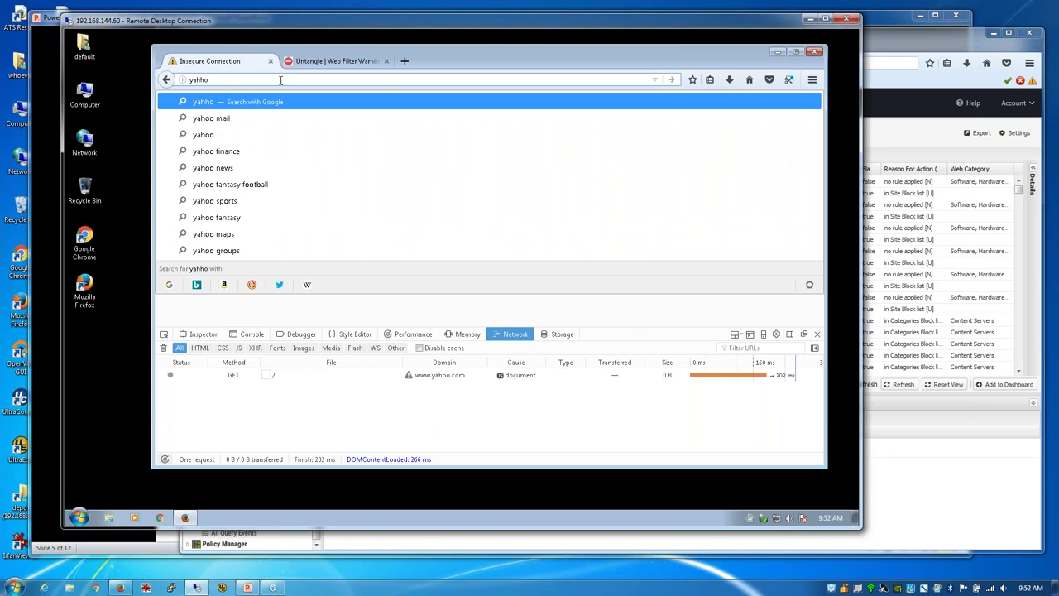
{"action": "key", "text": "BackSpace"}
{"action": "key", "text": "BackSpace"}
{"action": "type", "text": "oo.com"}
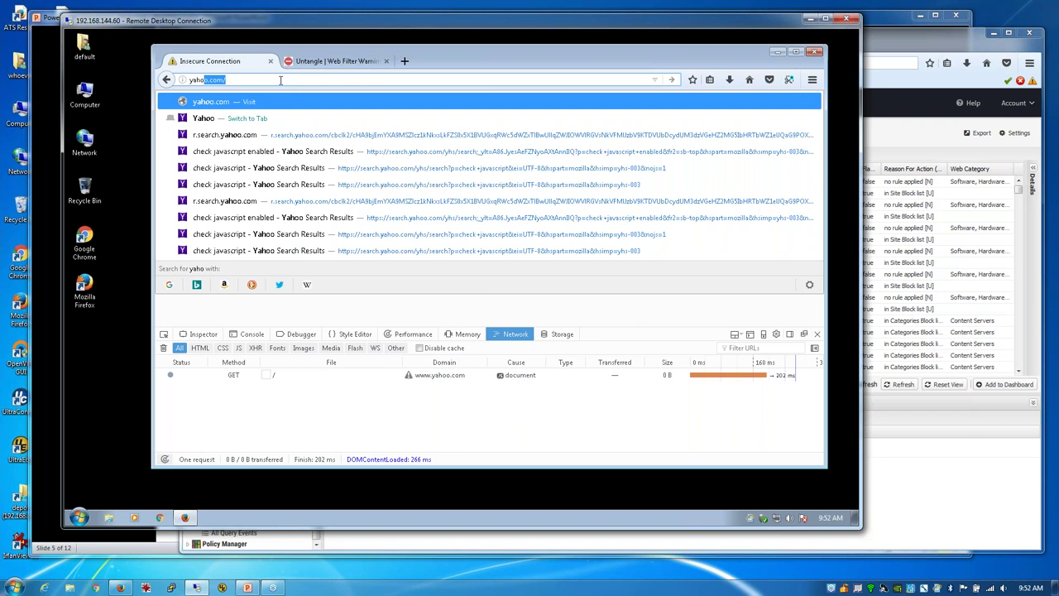
{"action": "key", "text": "Return"}
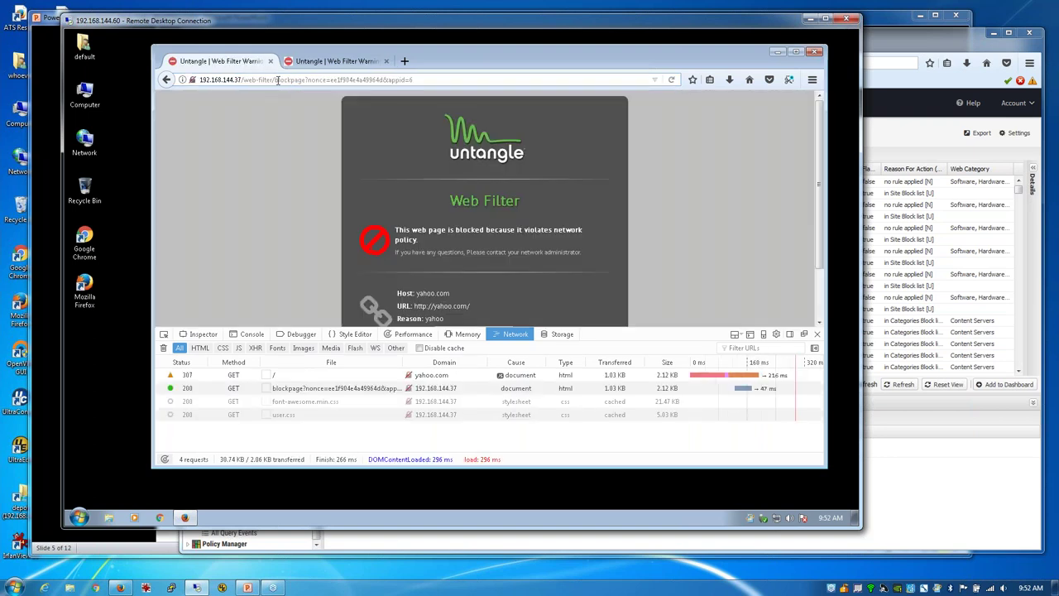
{"action": "left_click", "coordinate": [817, 333]}
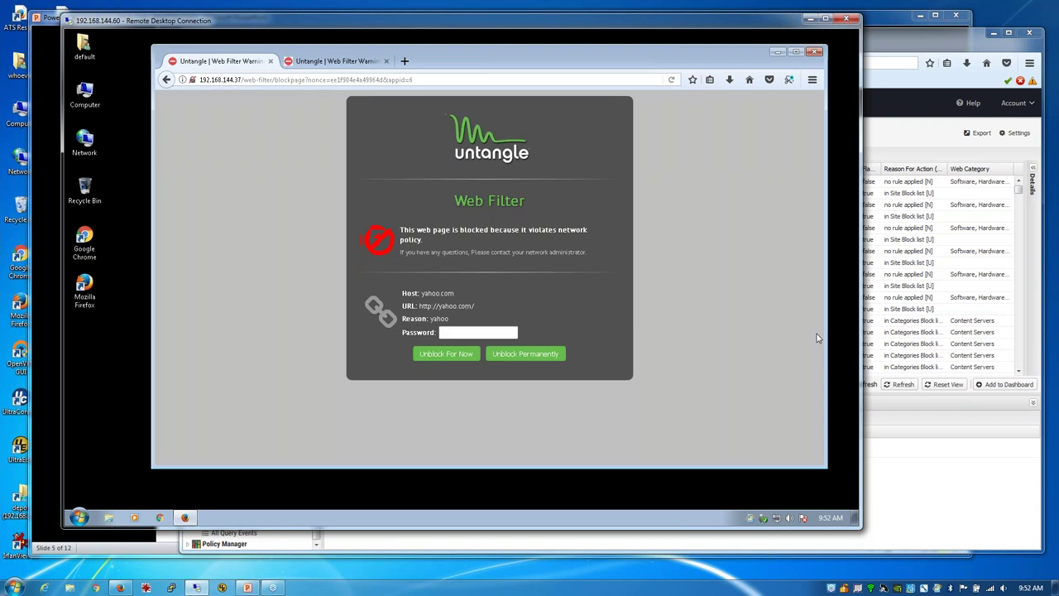
{"action": "left_click", "coordinate": [921, 48]}
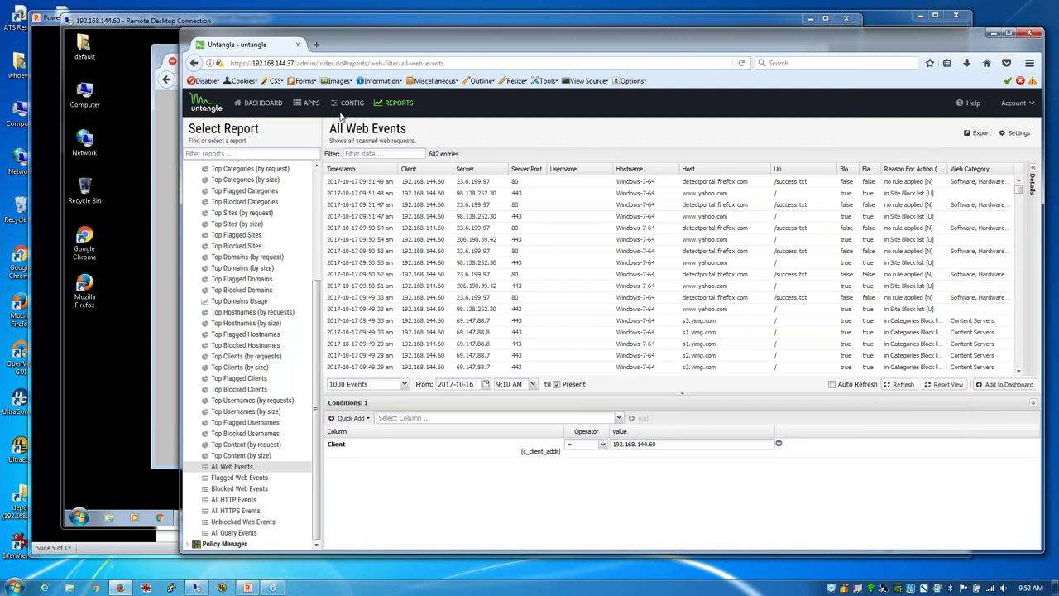
Step: Review the Web Filter rule 'test' without changing it, then open the Web Filter reports
{"action": "left_click", "coordinate": [308, 103]}
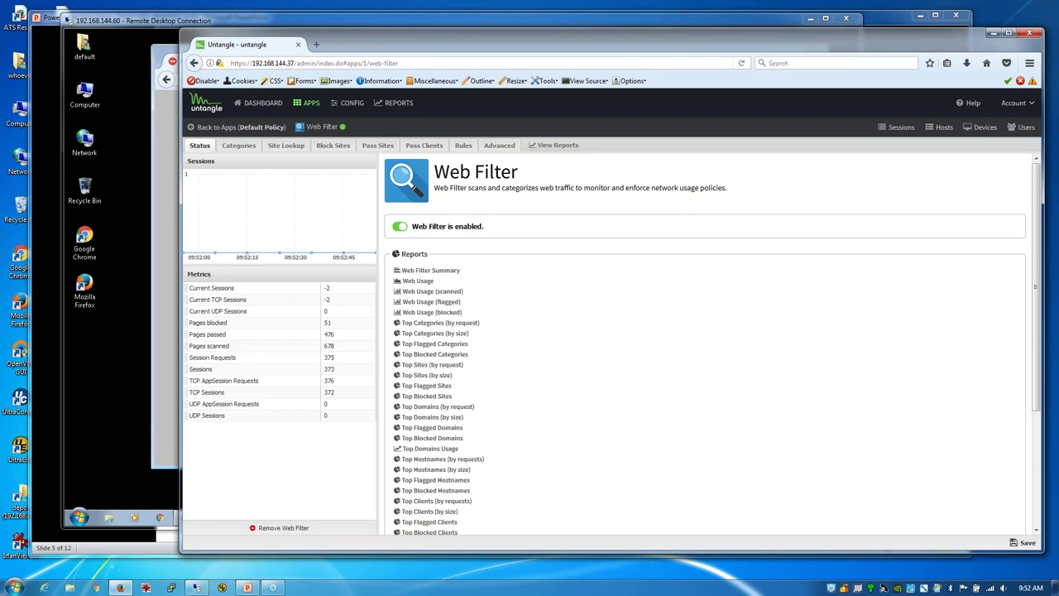
{"action": "left_click", "coordinate": [464, 145]}
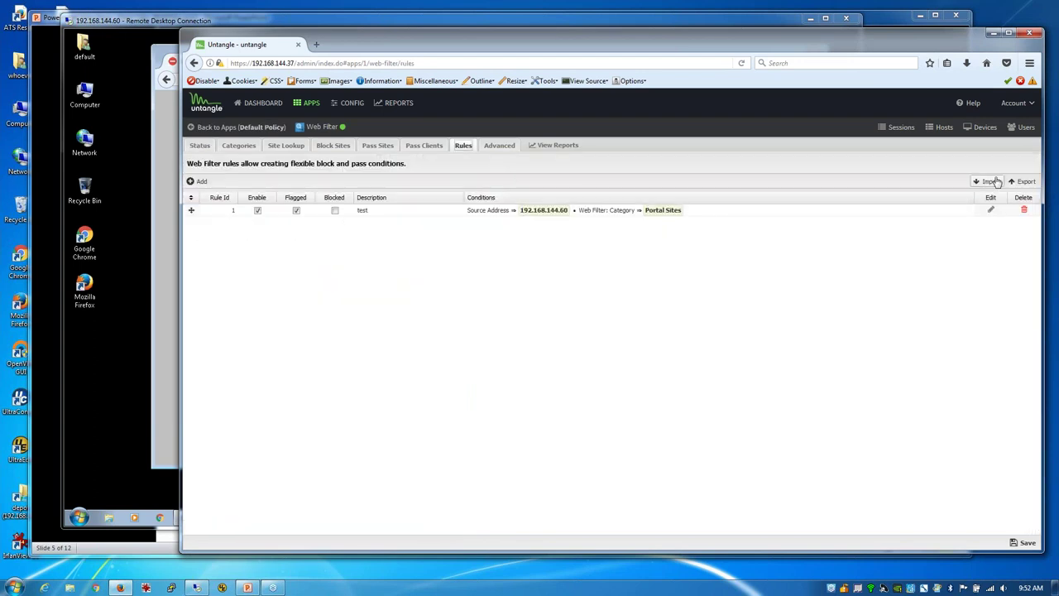
{"action": "left_click", "coordinate": [990, 209]}
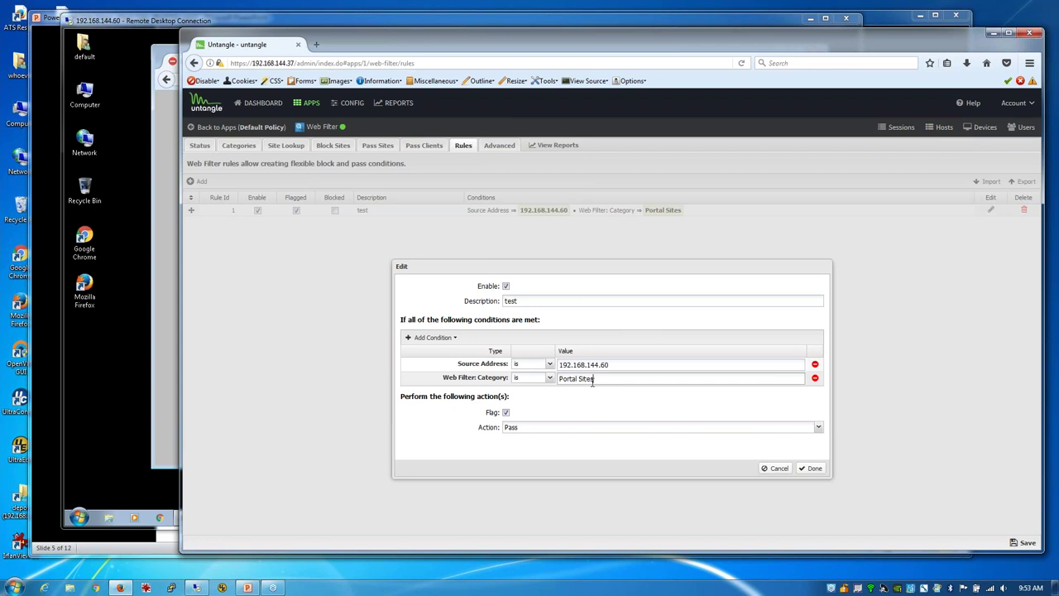
{"action": "left_click", "coordinate": [776, 468]}
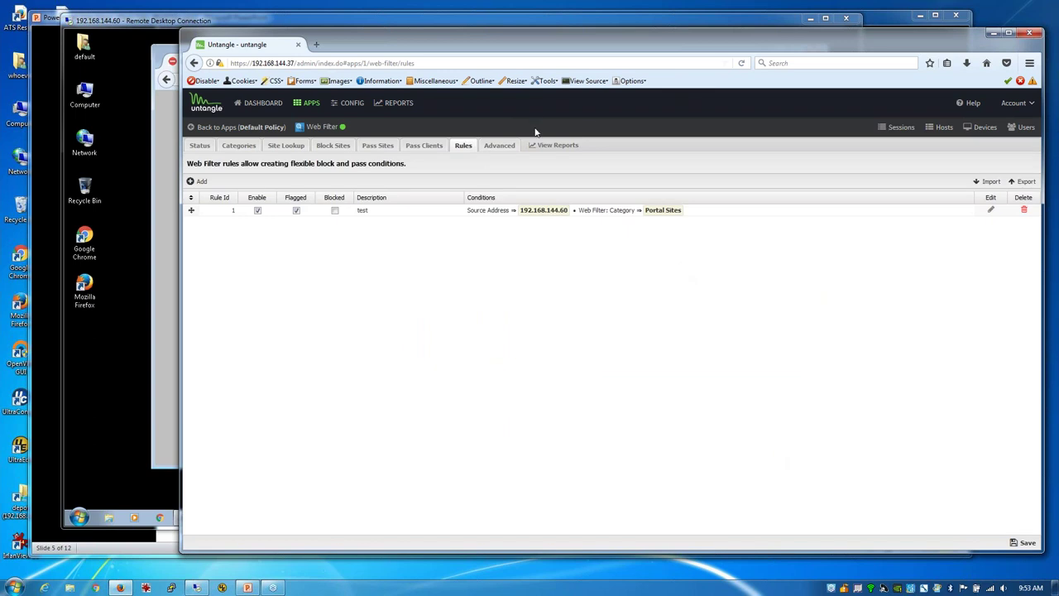
{"action": "left_click", "coordinate": [558, 147]}
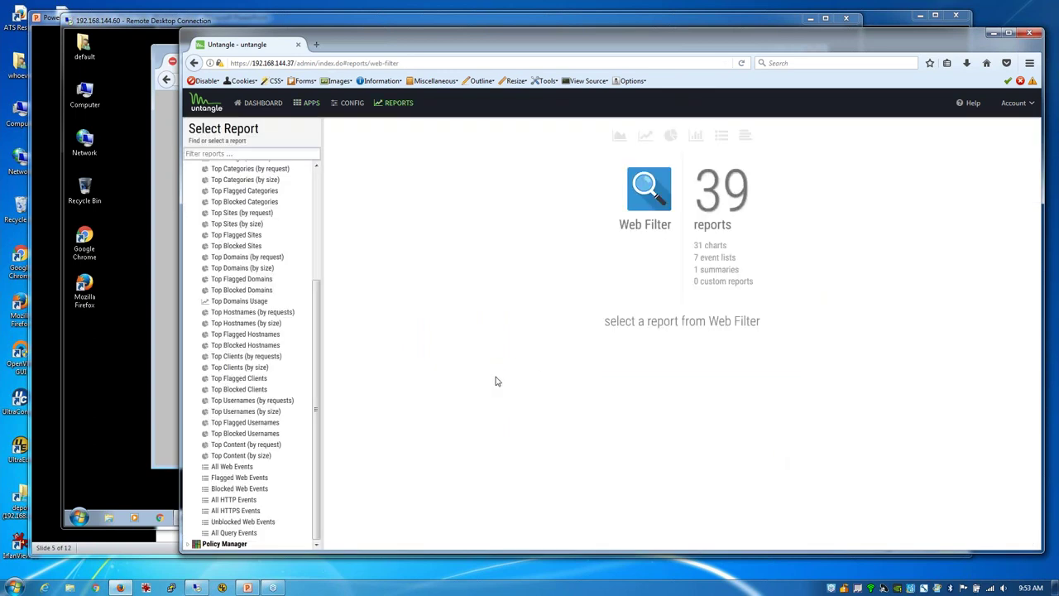
Step: Open the All Web Events report and refresh it twice to show 685 entries
{"action": "scroll", "coordinate": [244, 461], "scroll_direction": "down", "scroll_amount": 3}
{"action": "left_click", "coordinate": [240, 465]}
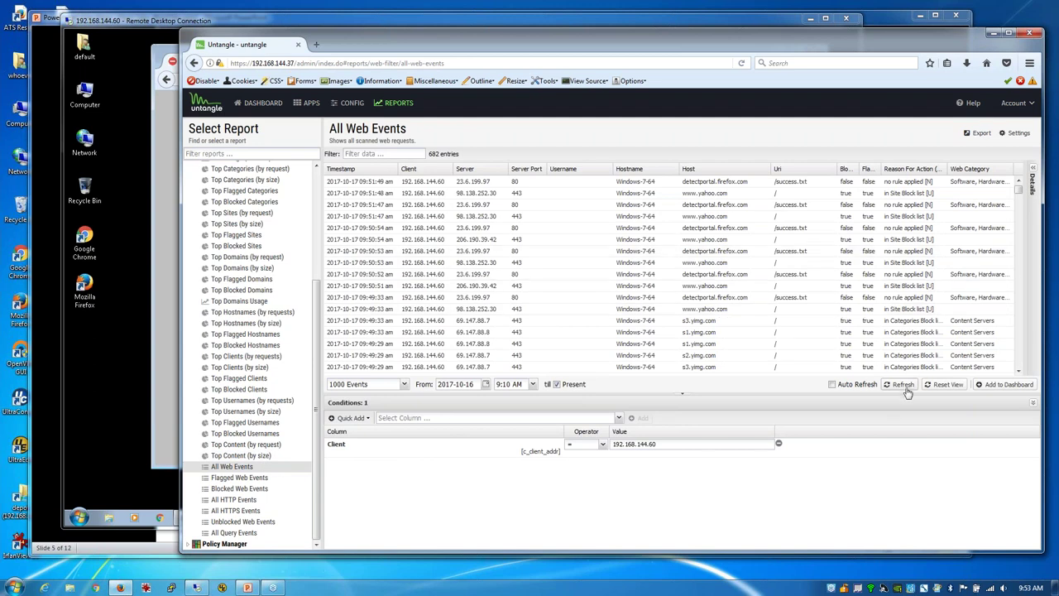
{"action": "left_click", "coordinate": [903, 384]}
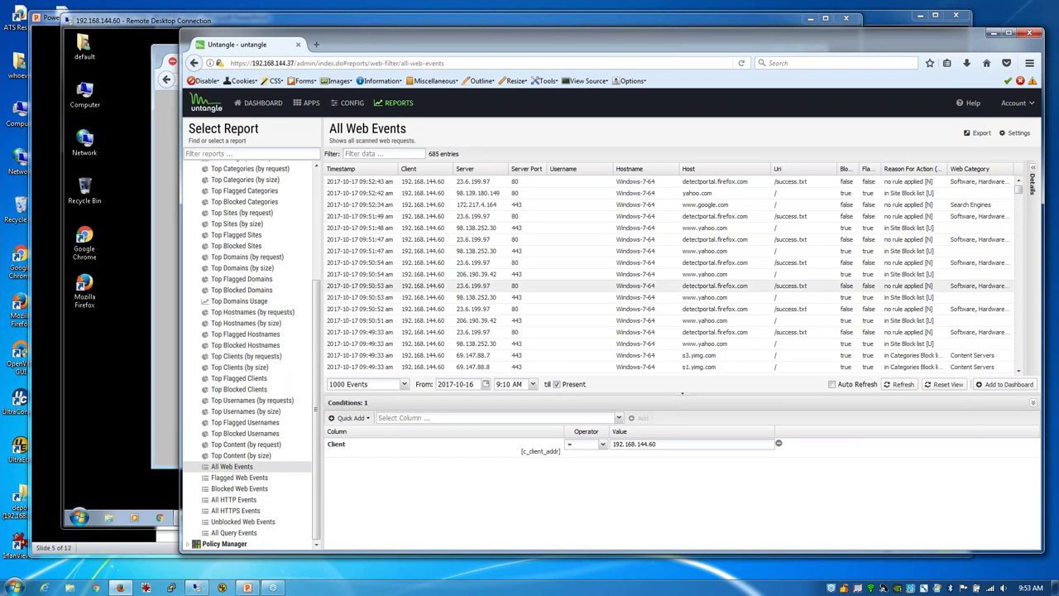
{"action": "left_click", "coordinate": [902, 384]}
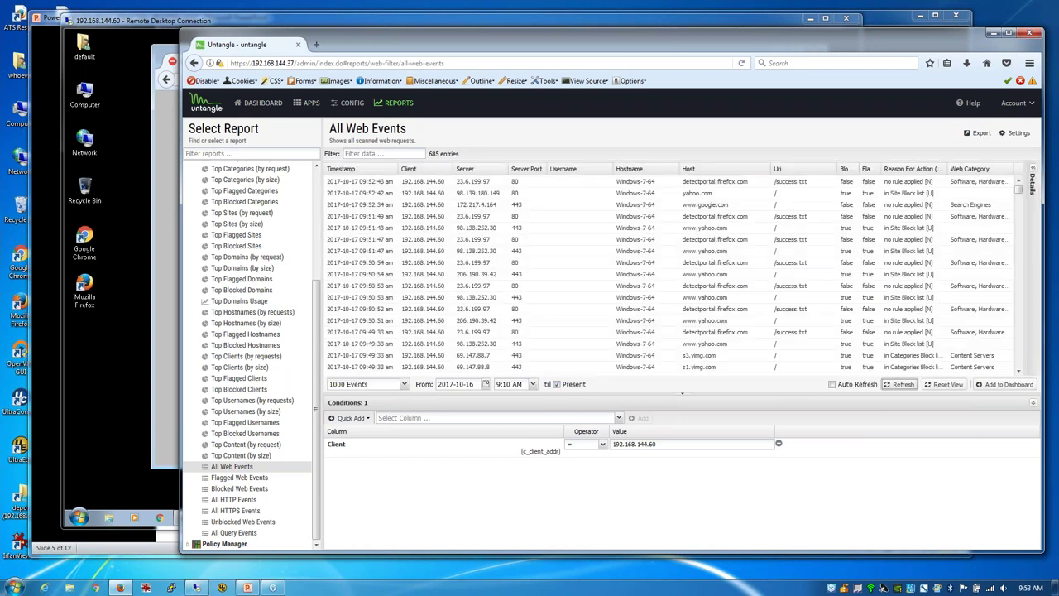
Step: Check the client's yahoo.com block page, then return to the Untangle apps list
{"action": "left_click", "coordinate": [276, 22]}
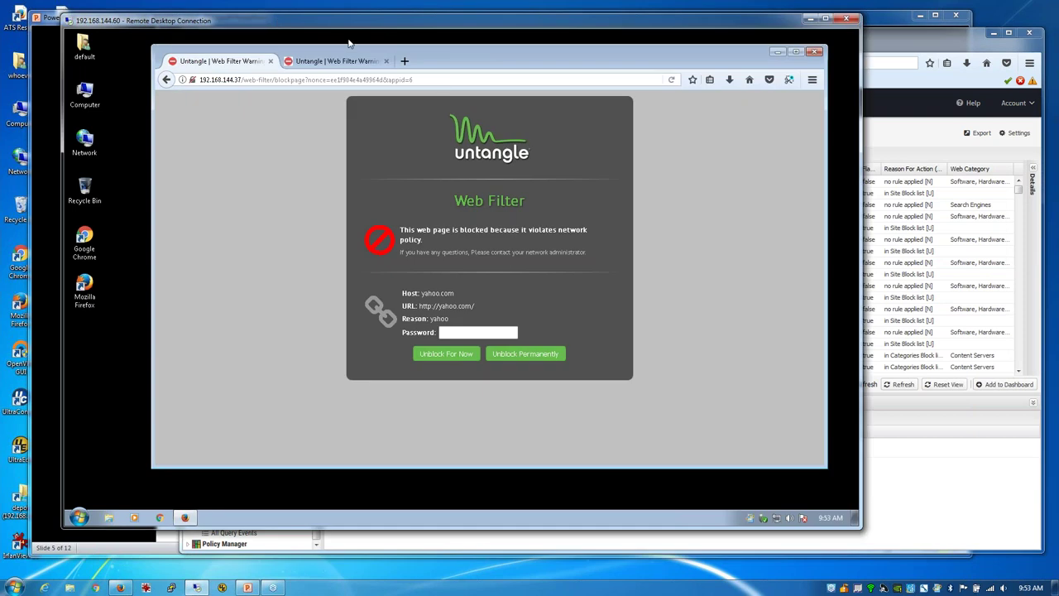
{"action": "left_click", "coordinate": [892, 60]}
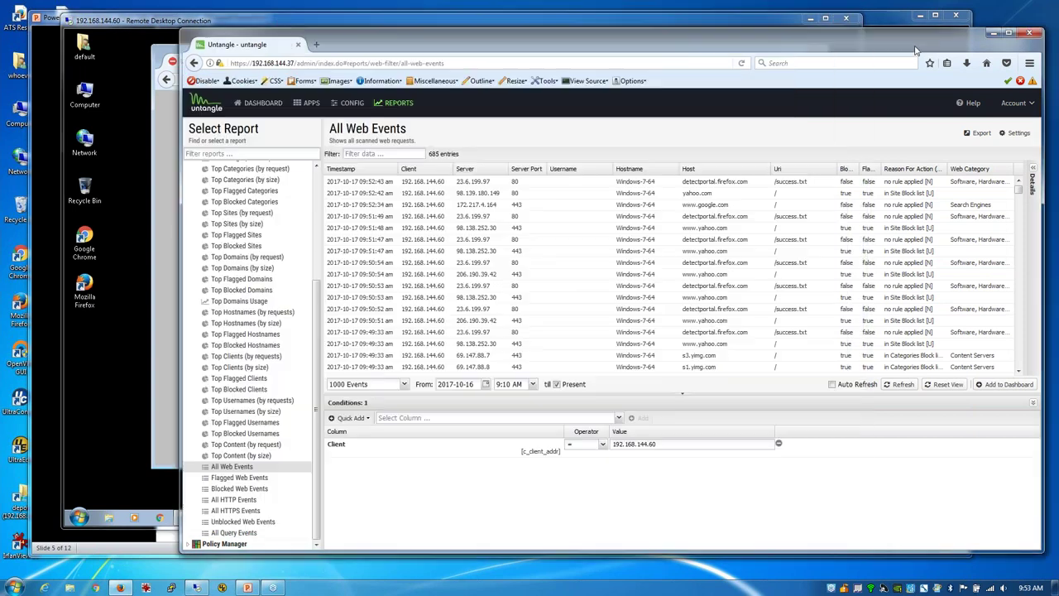
{"action": "left_click", "coordinate": [311, 105]}
Step: In Web Filter Advanced, process HTTPS by SNI, falling back to the server certificate hostname
{"action": "left_click", "coordinate": [235, 195]}
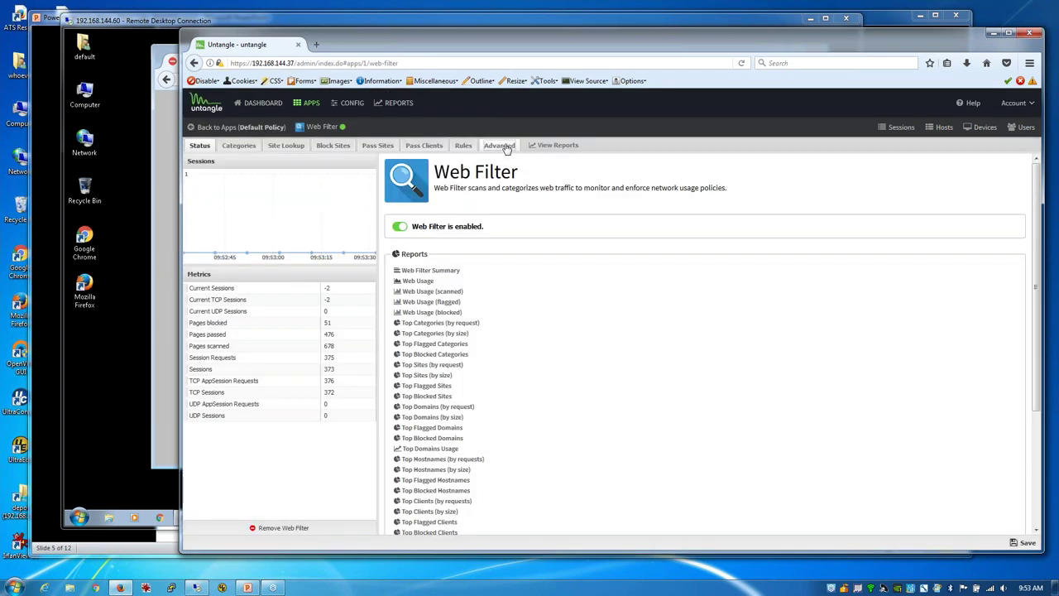
{"action": "left_click", "coordinate": [501, 145]}
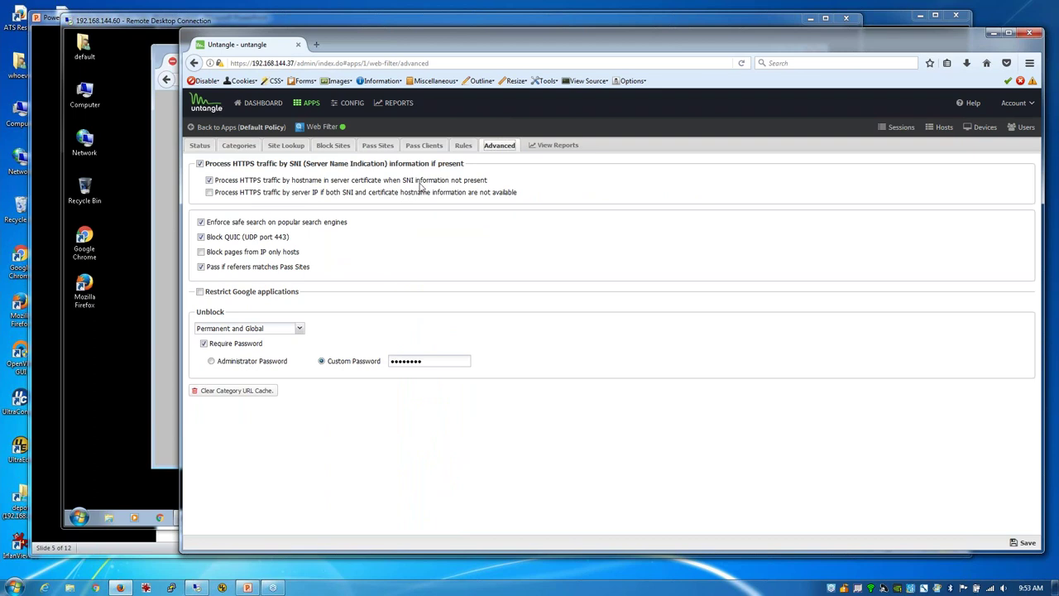
{"action": "left_click_drag", "start_coordinate": [398, 185], "coordinate": [479, 185]}
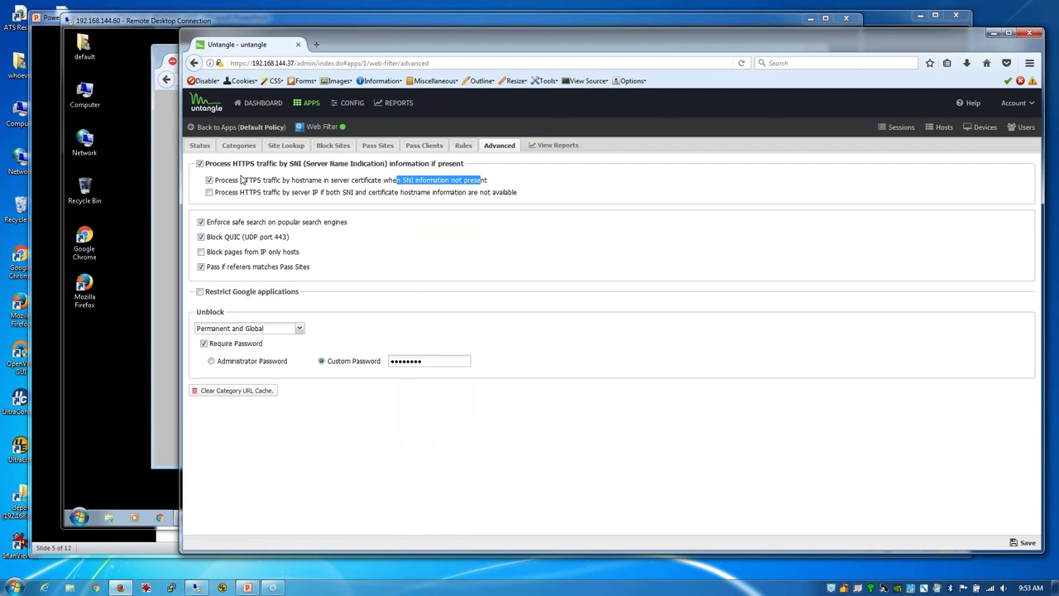
{"action": "left_click_drag", "start_coordinate": [232, 165], "coordinate": [252, 166]}
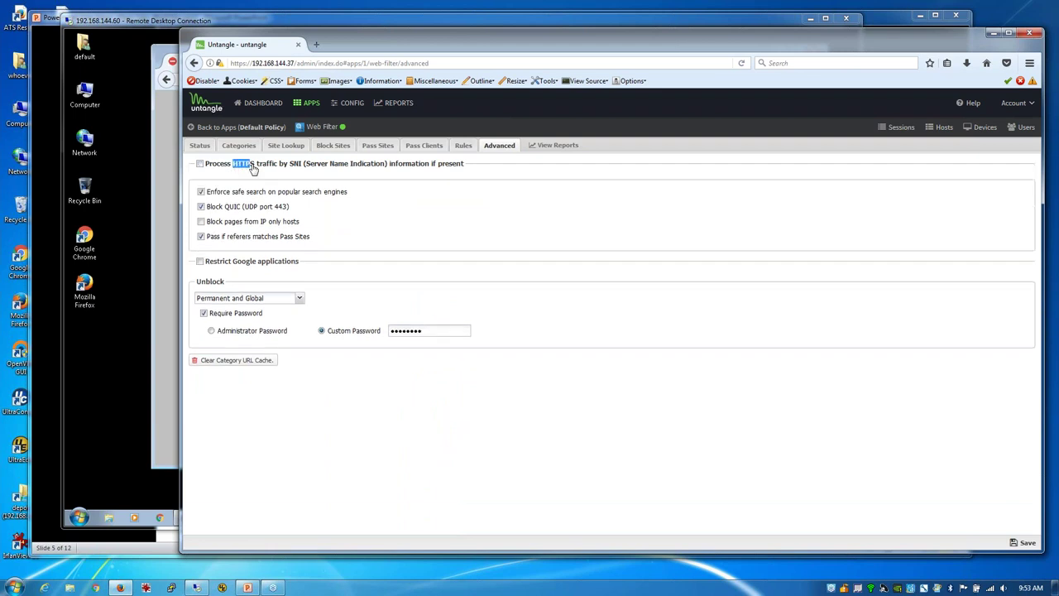
{"action": "left_click", "coordinate": [199, 163]}
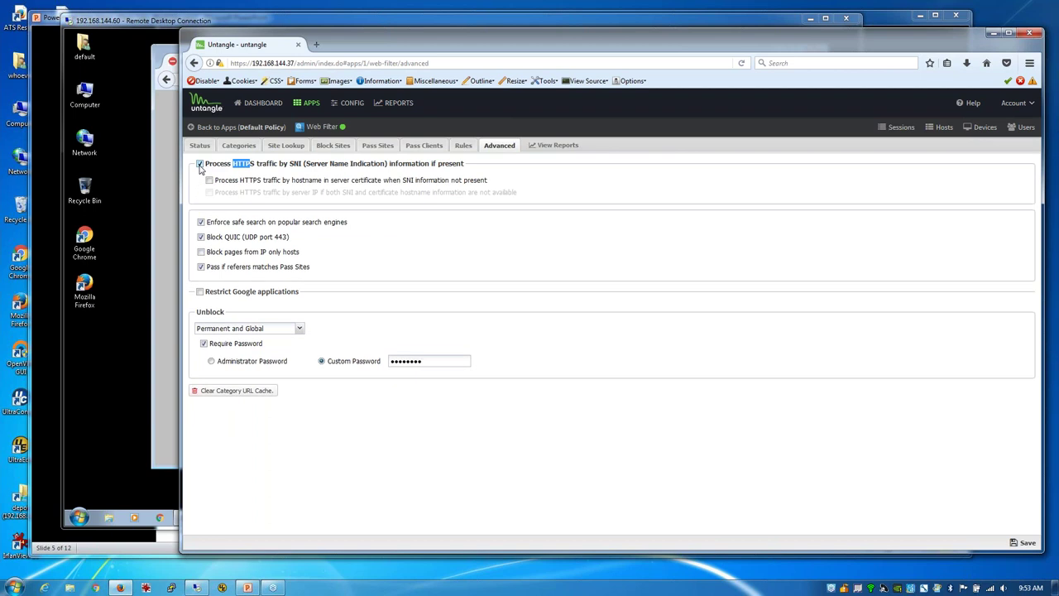
{"action": "left_click", "coordinate": [209, 180]}
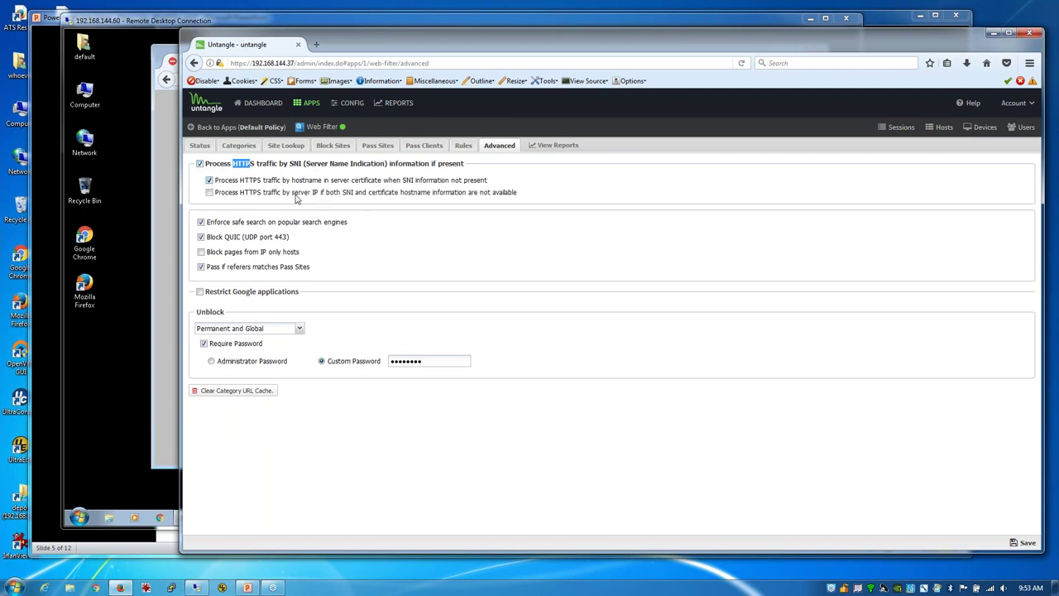
{"action": "left_click_drag", "start_coordinate": [299, 193], "coordinate": [358, 198]}
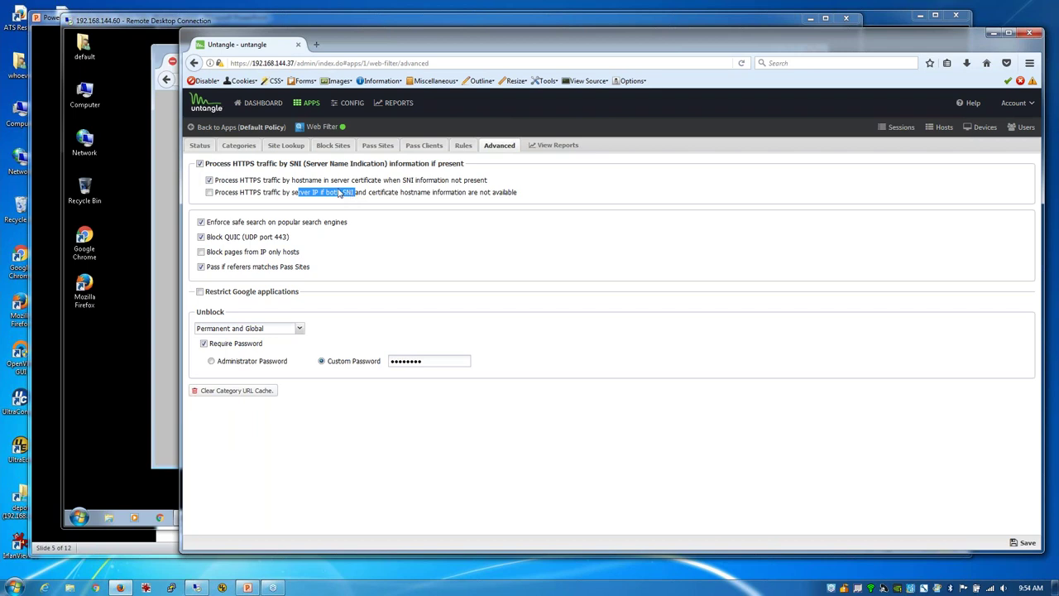
Step: Try blocking pages from IP-only hosts, turn it back off, and enable Restrict Google applications
{"action": "left_click", "coordinate": [201, 253]}
{"action": "left_click", "coordinate": [201, 253]}
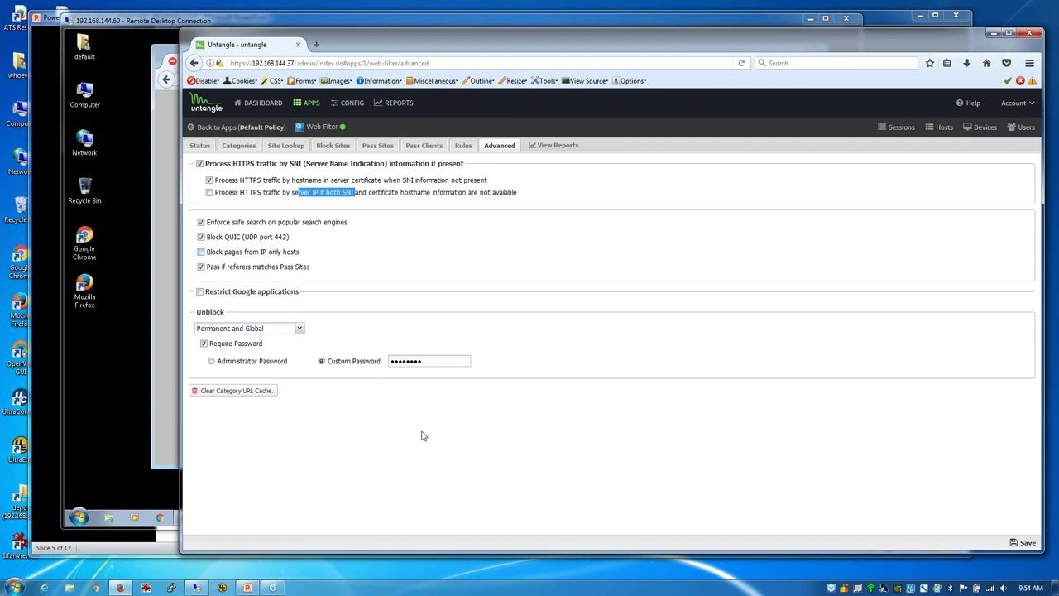
{"action": "left_click", "coordinate": [200, 292]}
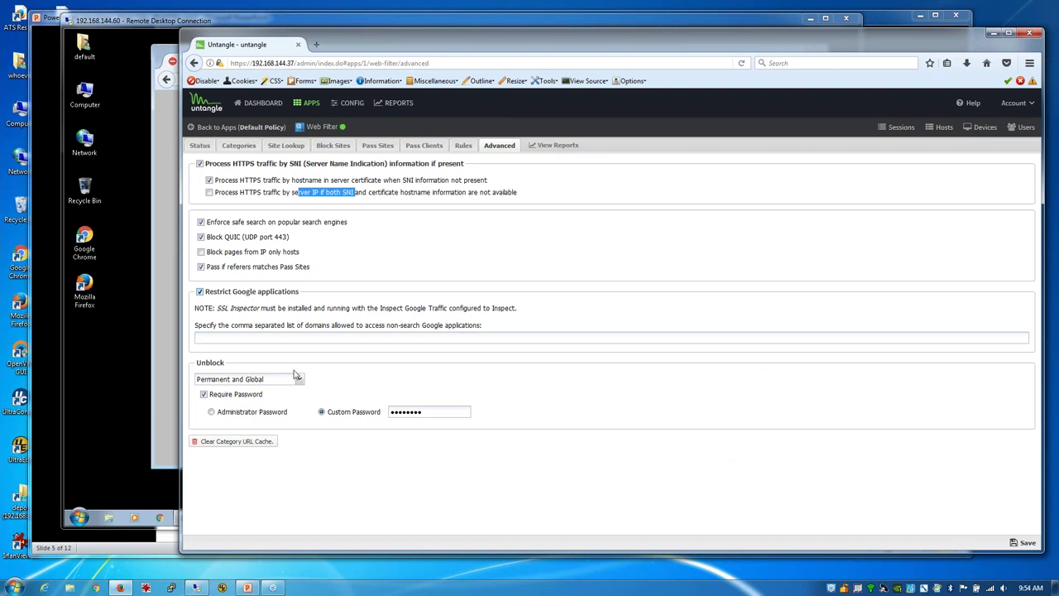
Step: Enter untangle.com as the domain allowed to use non-search Google applications
{"action": "left_click", "coordinate": [291, 339]}
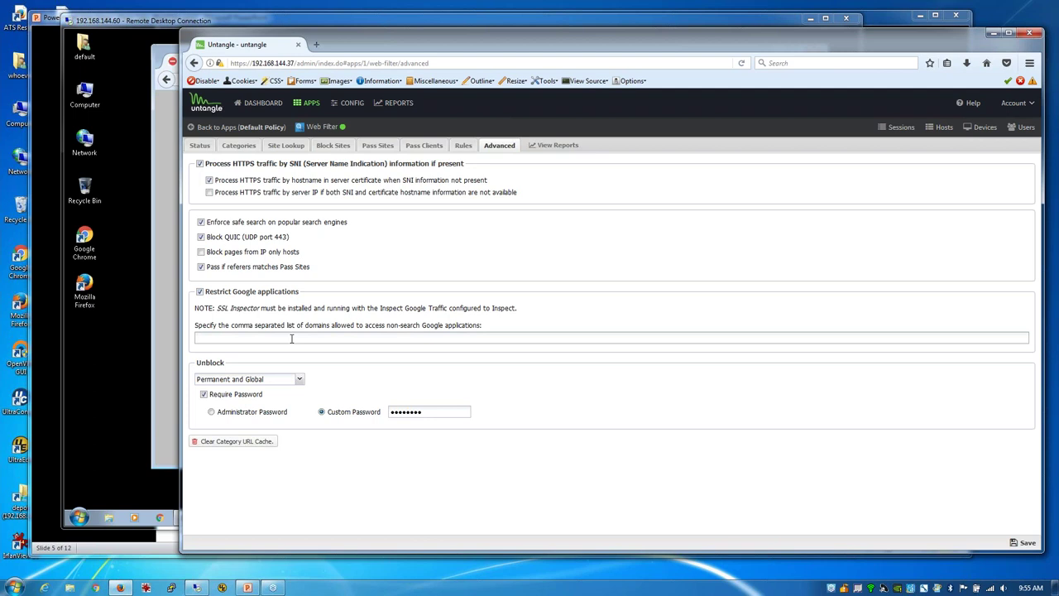
{"action": "type", "text": "untangle.com"}
{"action": "left_click_drag", "start_coordinate": [651, 47], "coordinate": [638, 45]}
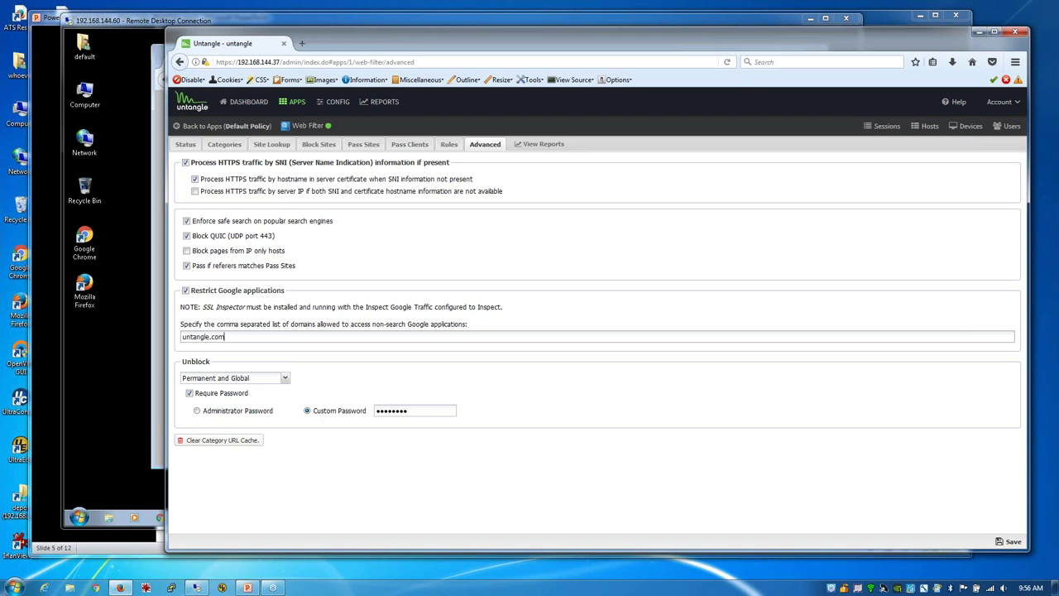
Step: Advance the slideshow to the Advanced Options slide, then return to the Web Filter settings
{"action": "left_click", "coordinate": [253, 588]}
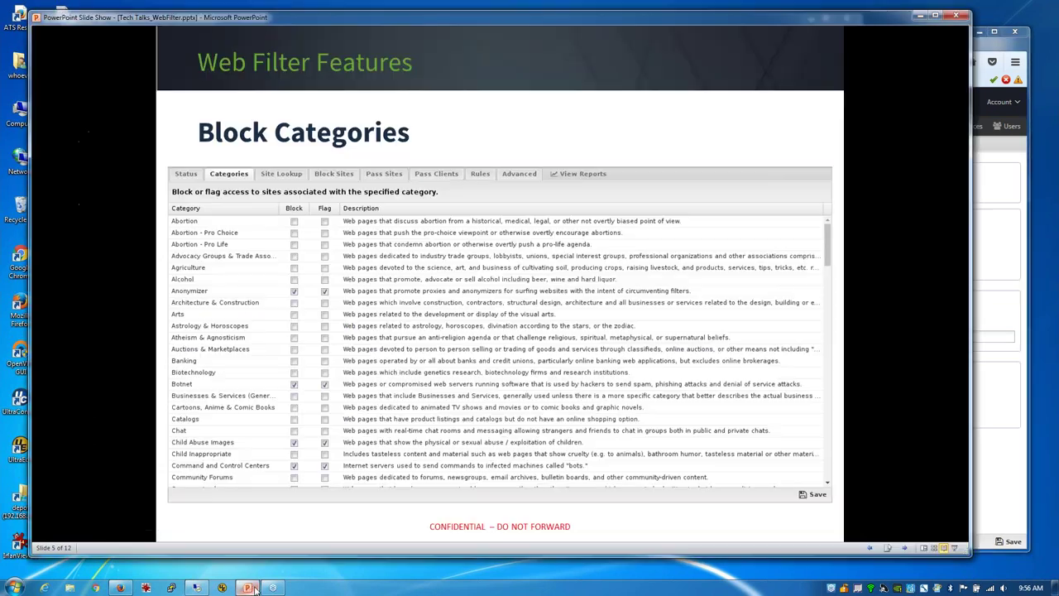
{"action": "key", "text": "Right"}
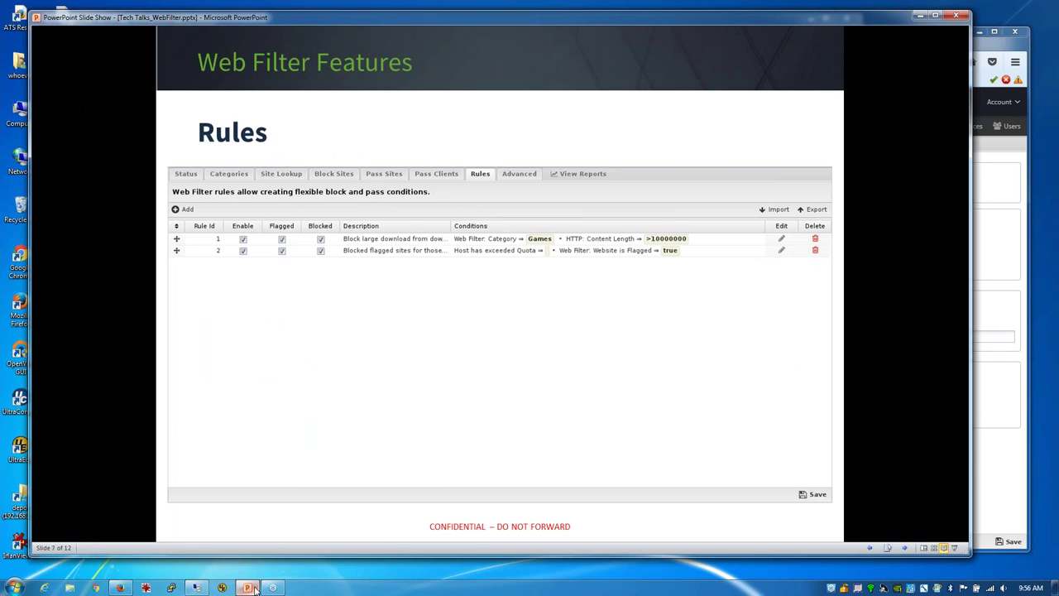
{"action": "key", "text": "Right"}
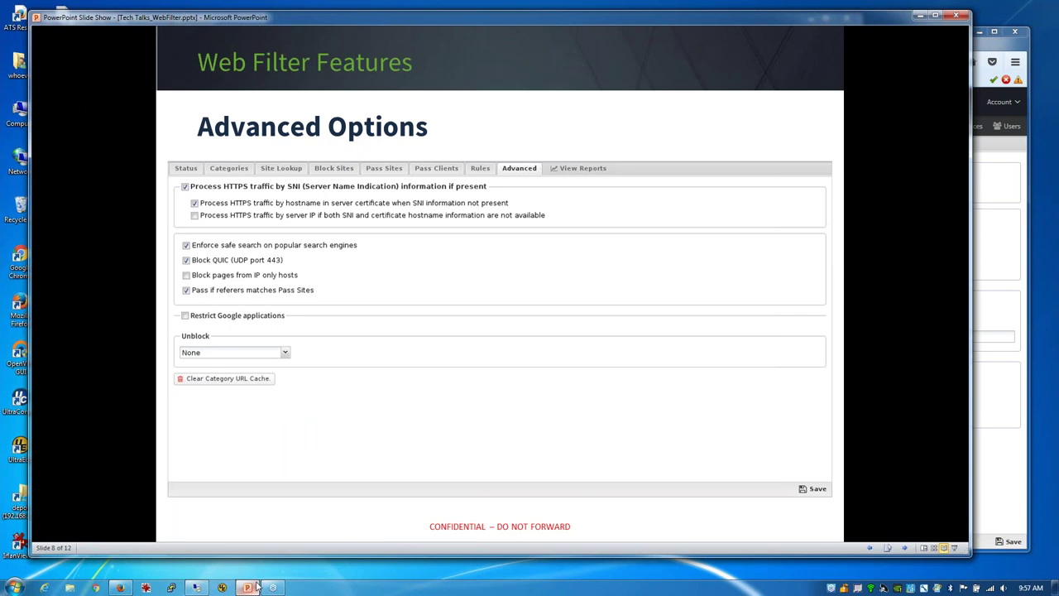
{"action": "left_click", "coordinate": [988, 49]}
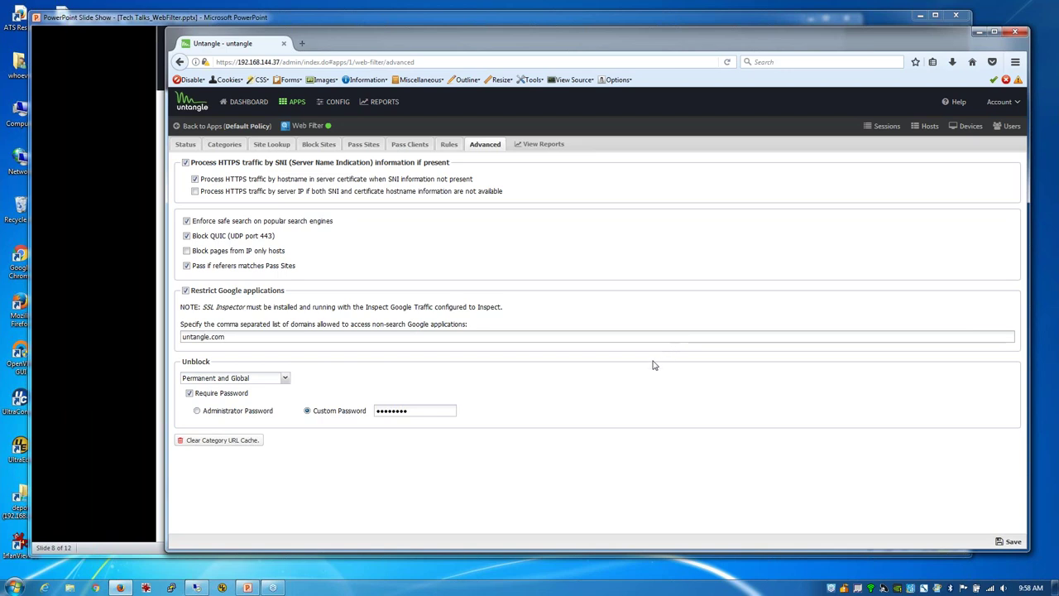
Step: Advance the slideshow to slide 9, Web Filter Reports, then open the Web Filter reports
{"action": "left_click", "coordinate": [242, 588]}
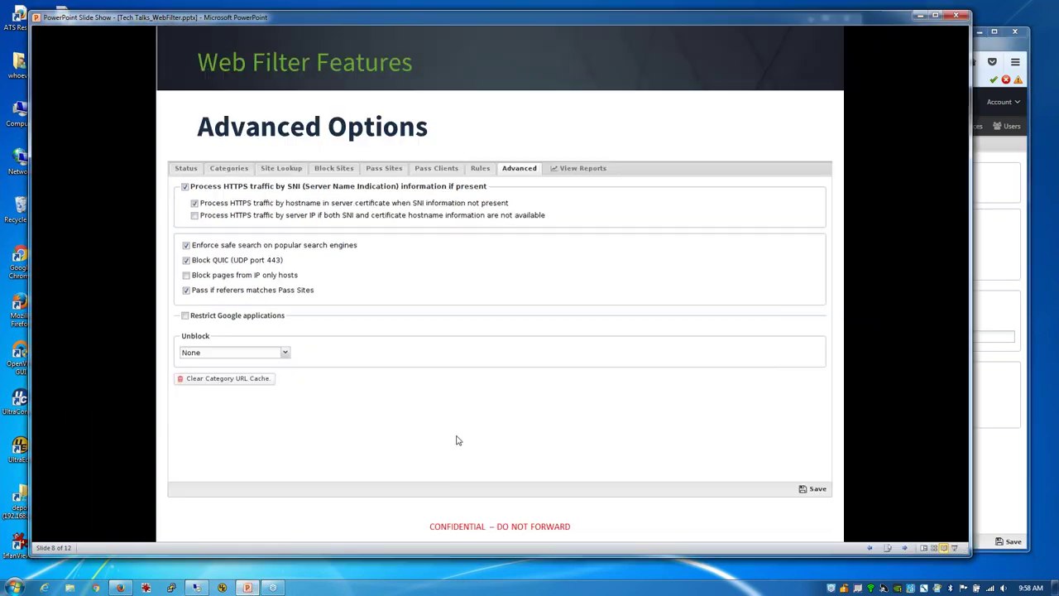
{"action": "left_click", "coordinate": [457, 440]}
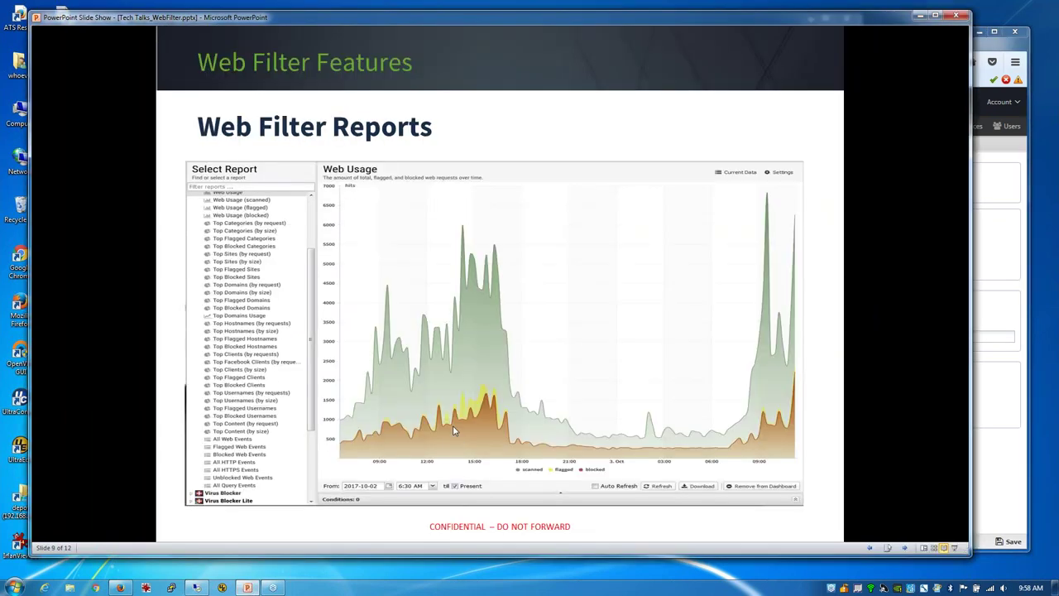
{"action": "left_click", "coordinate": [991, 50]}
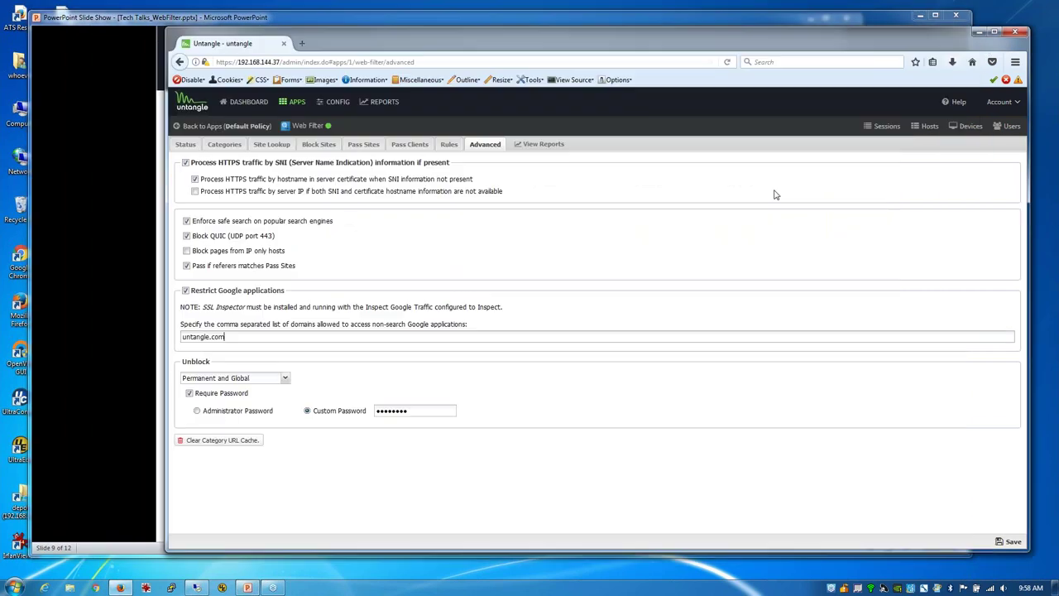
{"action": "left_click", "coordinate": [539, 144]}
Step: Leave the settings page and view the Top Categories and Top Sites (by size) reports
{"action": "left_click", "coordinate": [575, 338]}
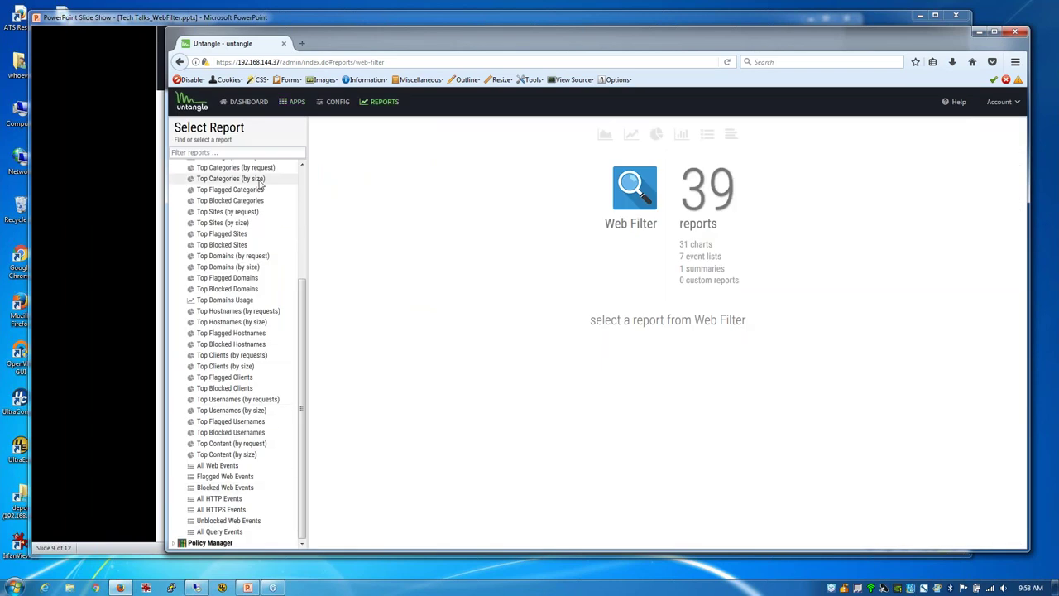
{"action": "scroll", "coordinate": [258, 195], "scroll_direction": "up", "scroll_amount": 3}
{"action": "scroll", "coordinate": [258, 195], "scroll_direction": "up", "scroll_amount": 3}
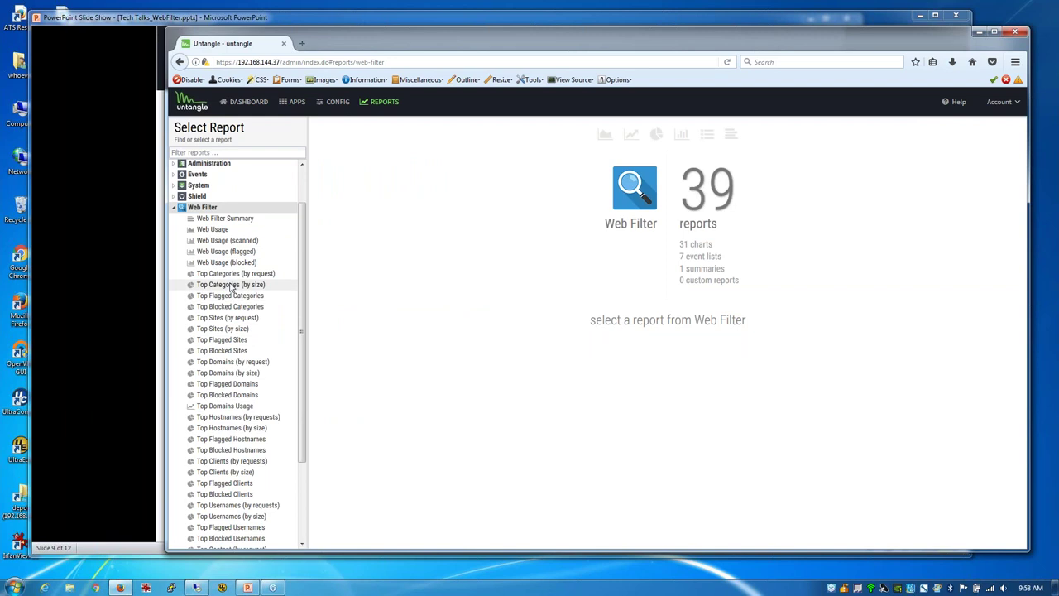
{"action": "left_click", "coordinate": [233, 287]}
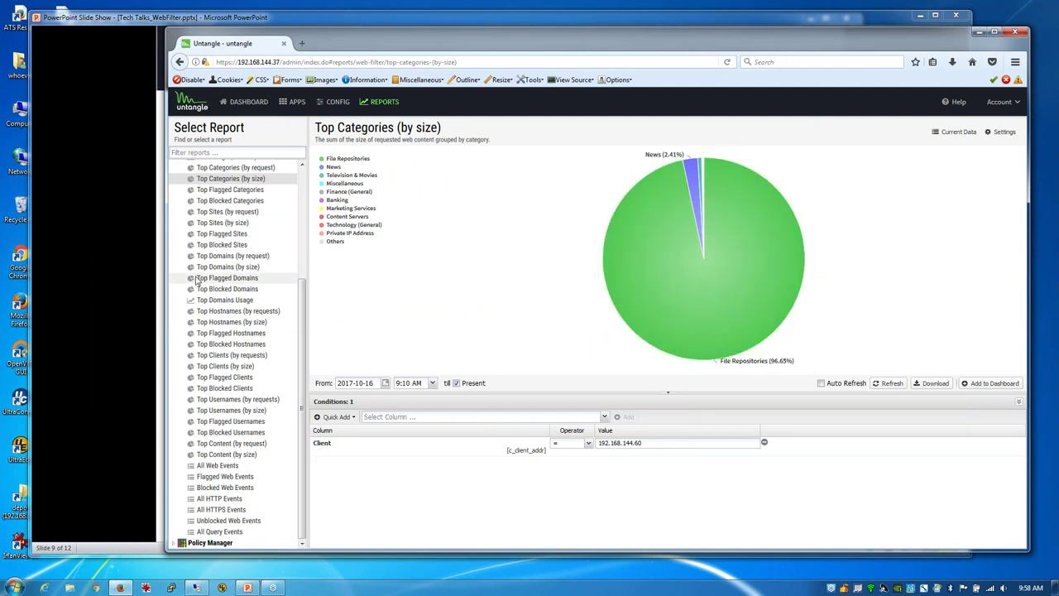
{"action": "left_click", "coordinate": [213, 225]}
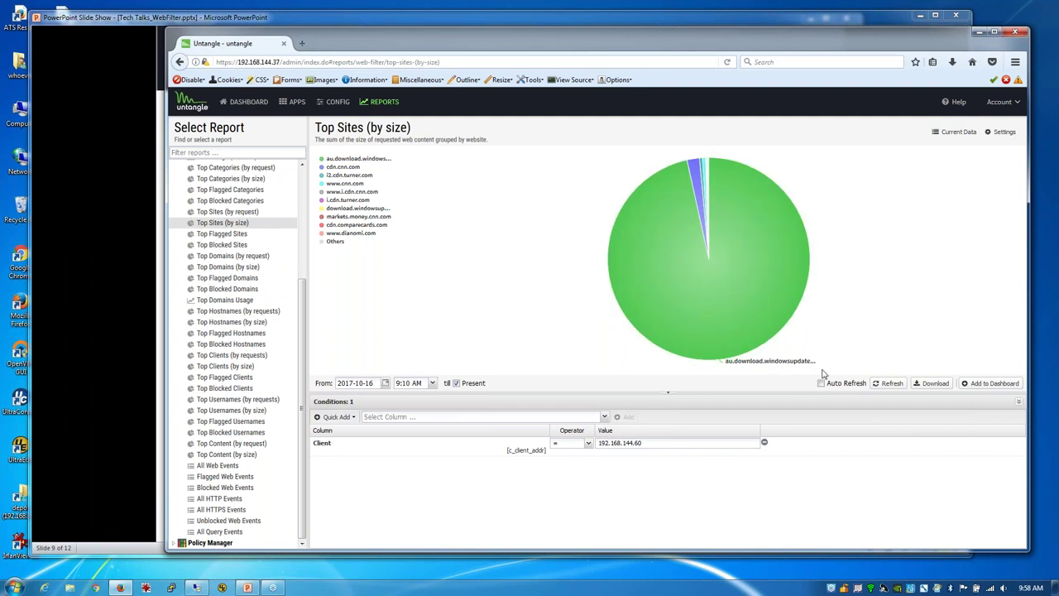
Step: View the Top Blocked Hostnames, Top Flagged Clients, Top Clients and Top Content reports
{"action": "mouse_move", "coordinate": [797, 365]}
{"action": "left_click", "coordinate": [214, 345]}
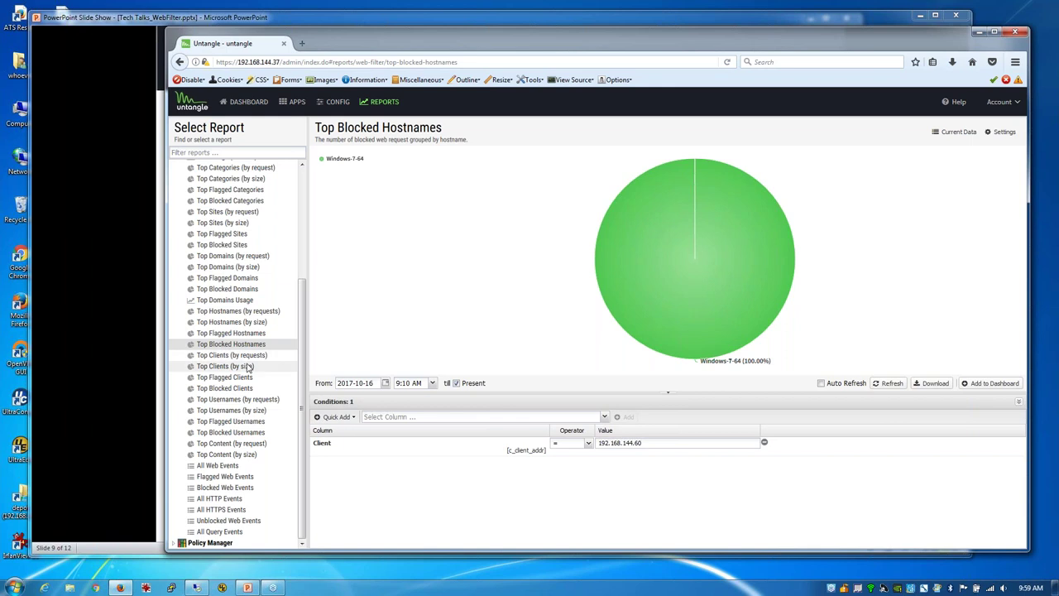
{"action": "left_click", "coordinate": [243, 377]}
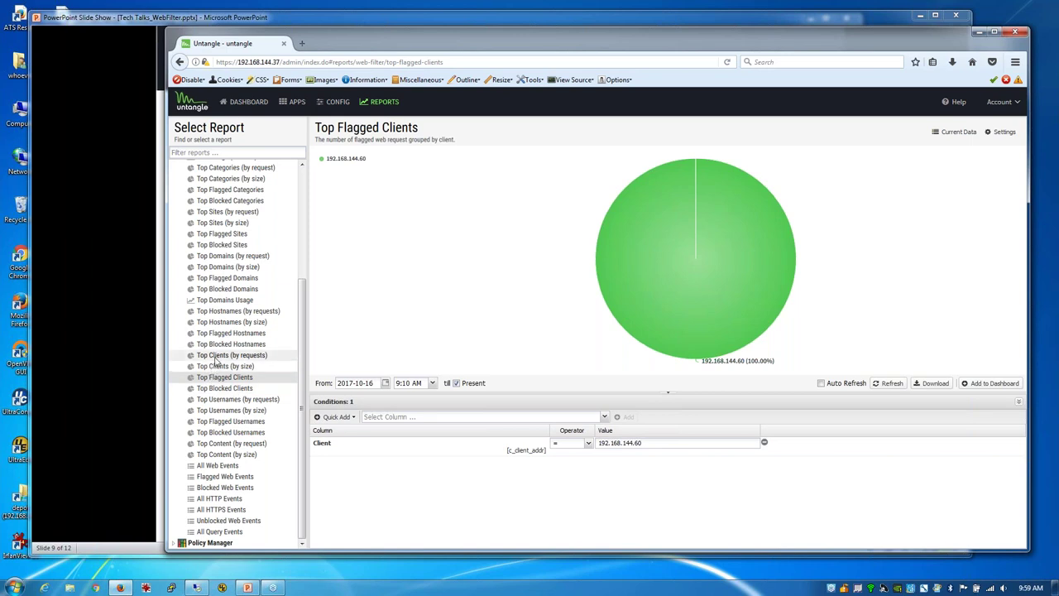
{"action": "left_click", "coordinate": [215, 358]}
{"action": "mouse_move", "coordinate": [713, 343]}
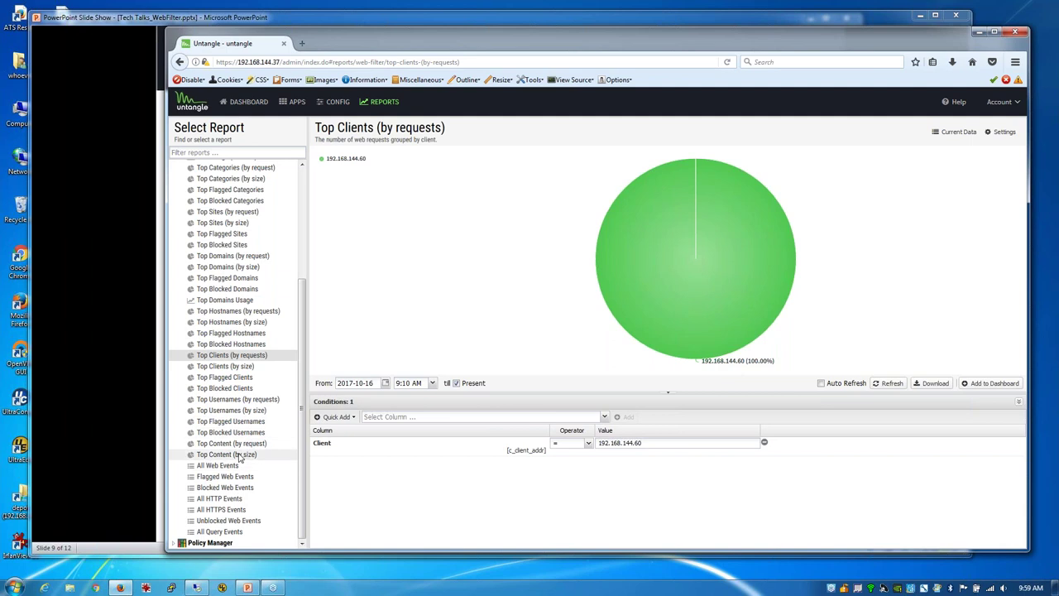
{"action": "left_click", "coordinate": [209, 447]}
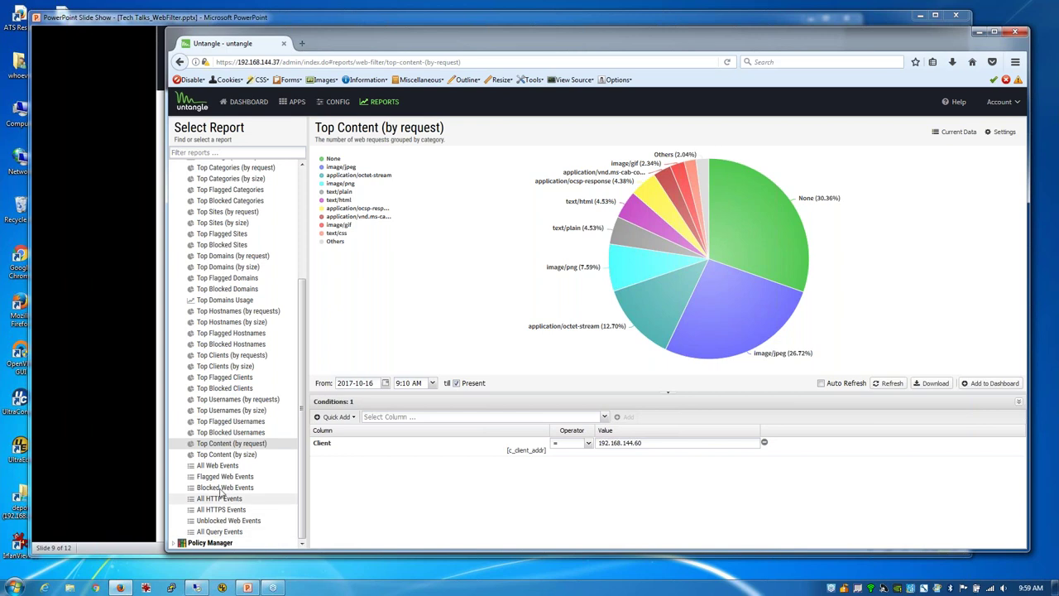
Step: Open All Web Events, widen its Reason For Action column, and bring the slideshow forward
{"action": "left_click", "coordinate": [223, 466]}
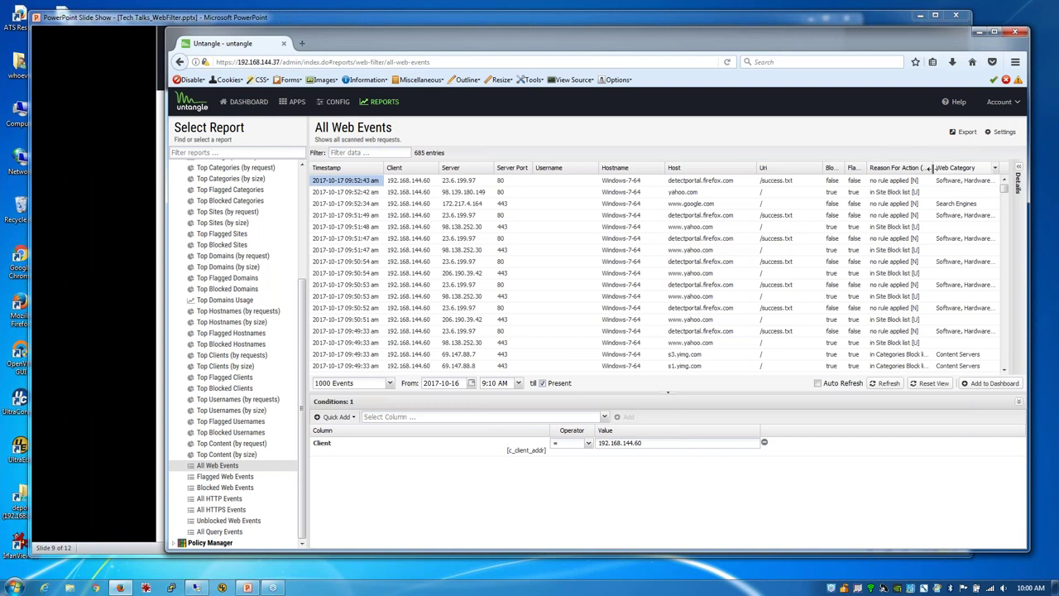
{"action": "left_click_drag", "start_coordinate": [931, 168], "coordinate": [954, 167]}
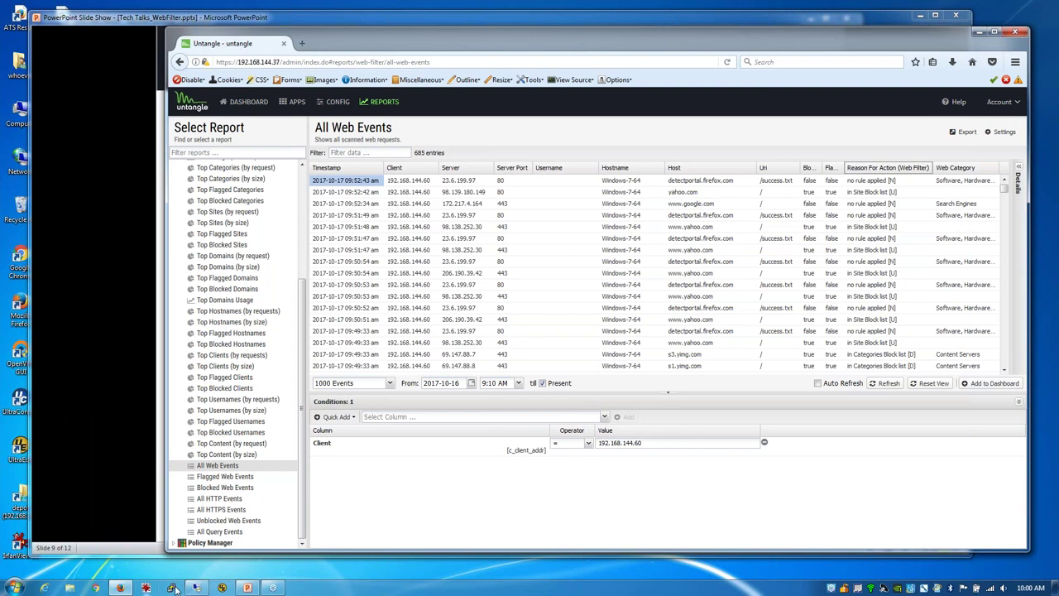
{"action": "left_click", "coordinate": [247, 588]}
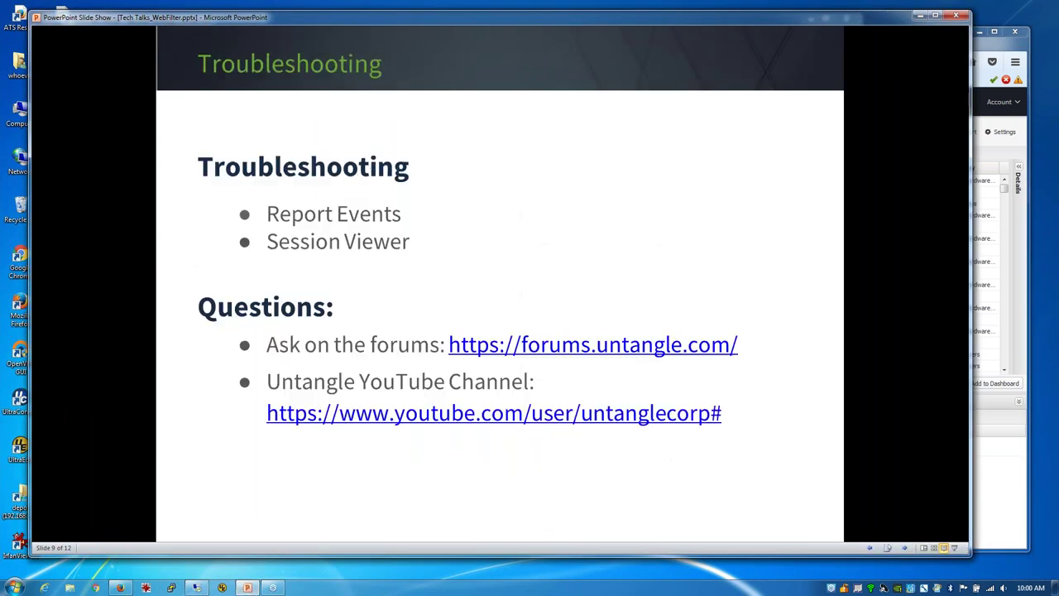
Step: Advance the slideshow to slide 10 and bring the All Web Events report back
{"action": "left_click", "coordinate": [391, 493]}
{"action": "left_click", "coordinate": [985, 50]}
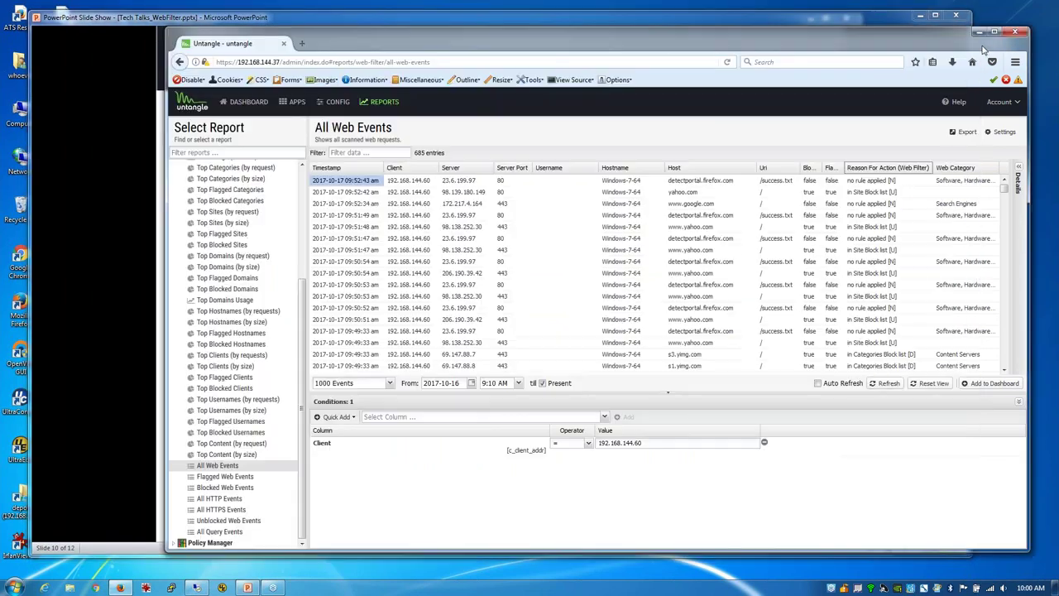
Step: Open Config > Events to view the 20 alert rules, marking rule 9's malware description
{"action": "left_click", "coordinate": [332, 107]}
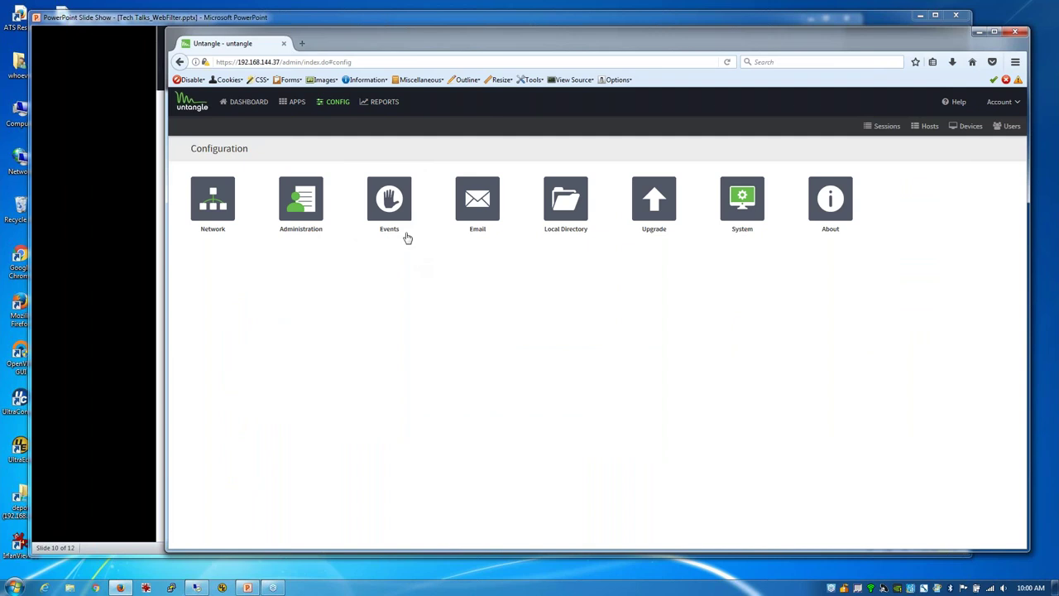
{"action": "left_click", "coordinate": [291, 216]}
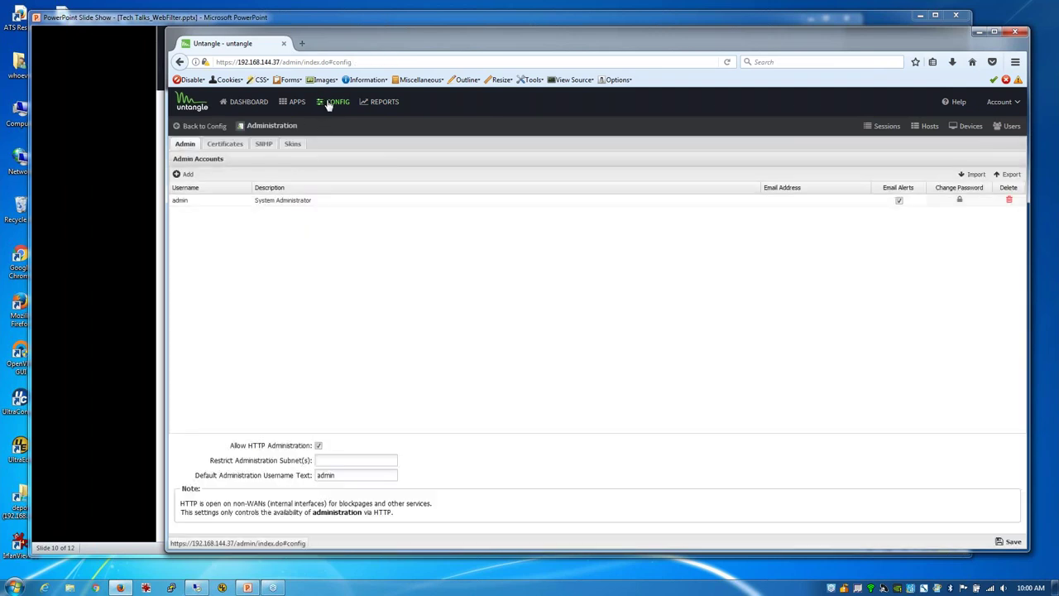
{"action": "left_click", "coordinate": [331, 103]}
{"action": "left_click", "coordinate": [389, 202]}
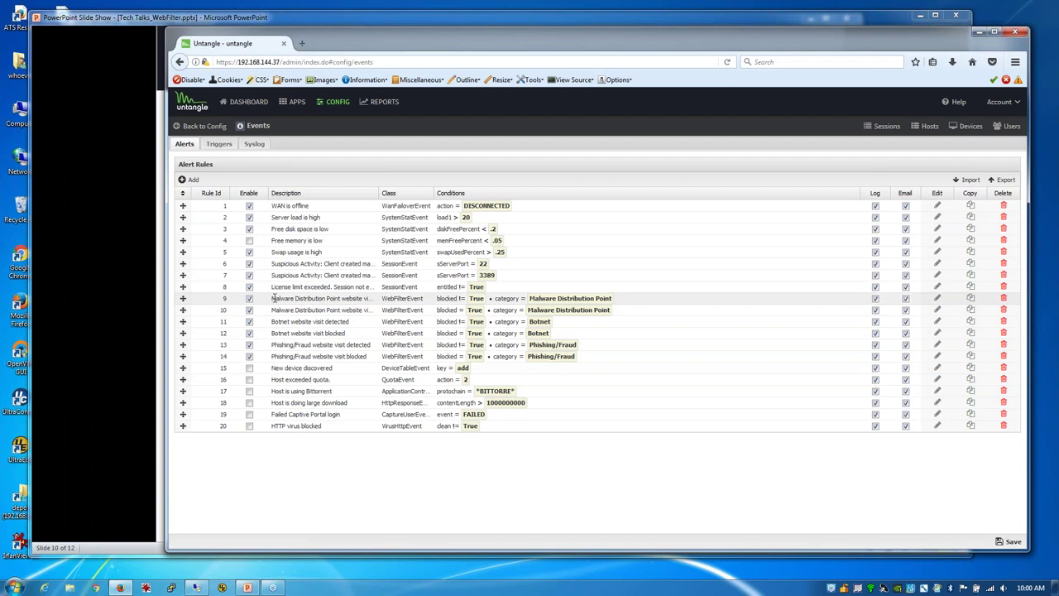
{"action": "left_click_drag", "start_coordinate": [273, 298], "coordinate": [357, 299]}
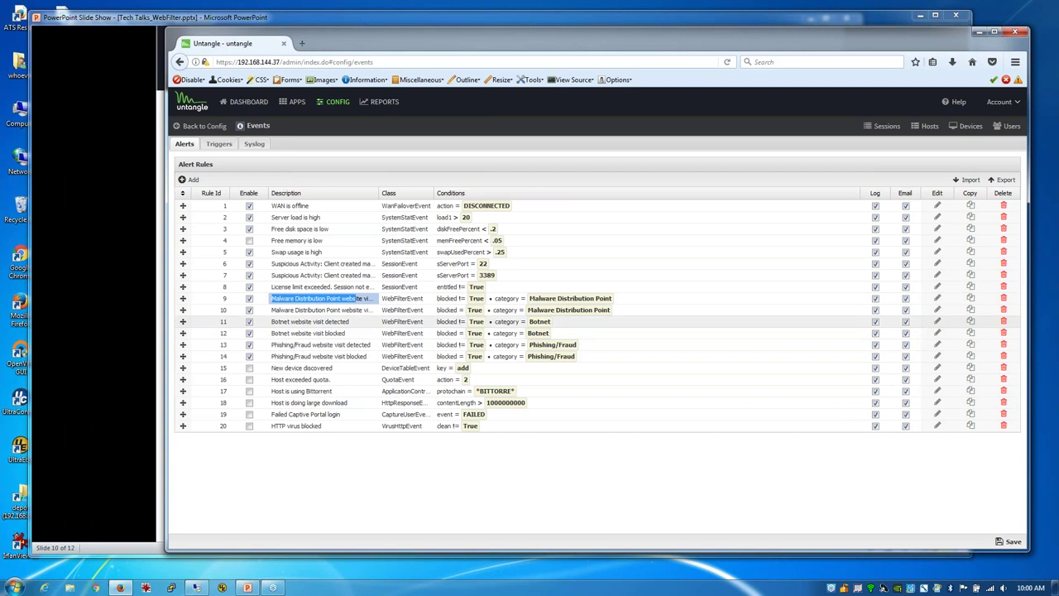
Step: Inspect the Botnet website visit rules, duplicating one and deleting the copy
{"action": "left_click", "coordinate": [937, 322]}
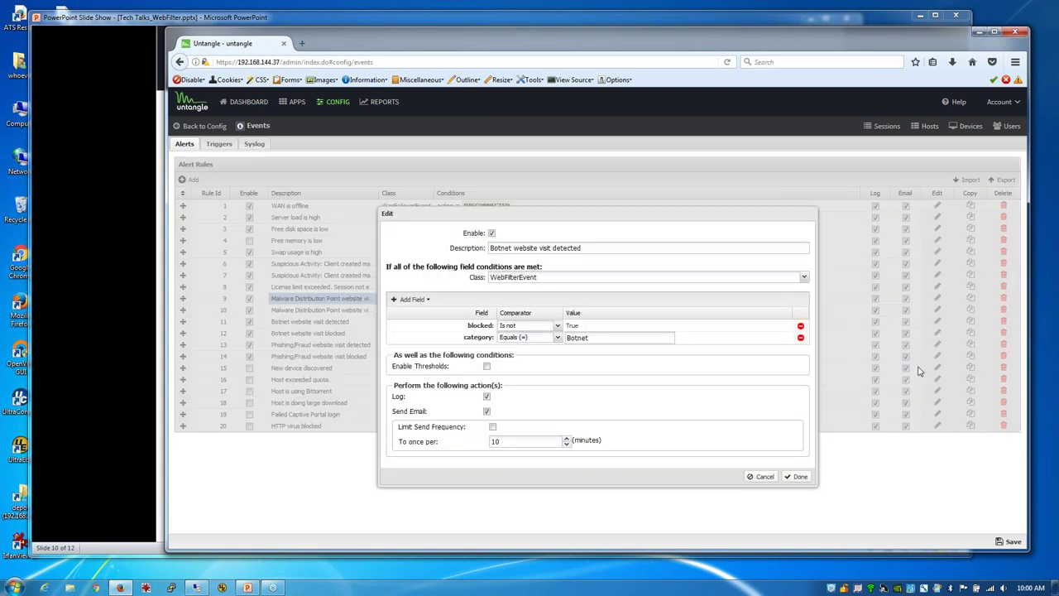
{"action": "left_click", "coordinate": [764, 477]}
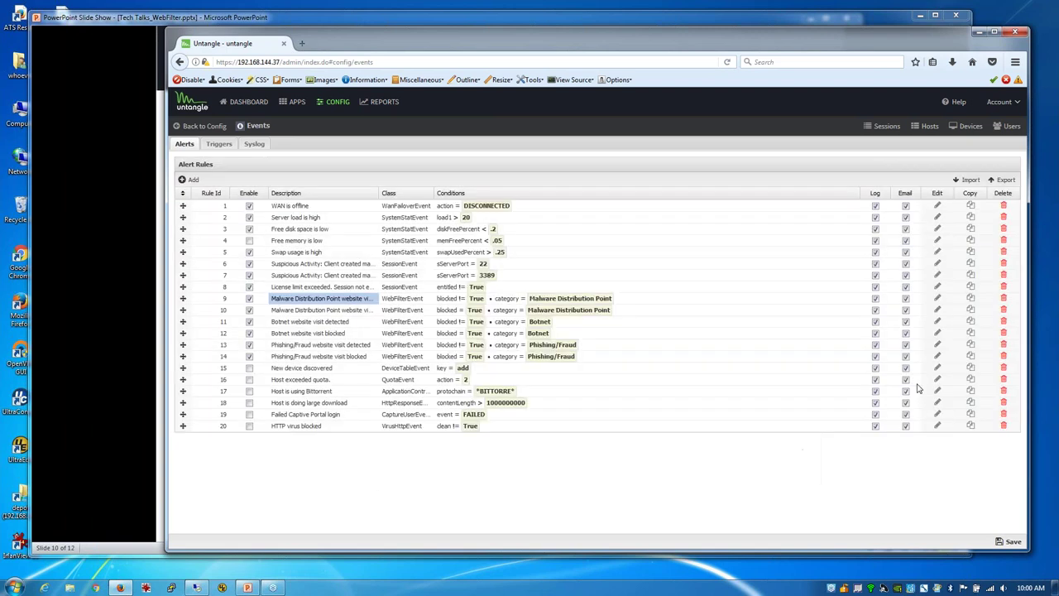
{"action": "left_click", "coordinate": [971, 332]}
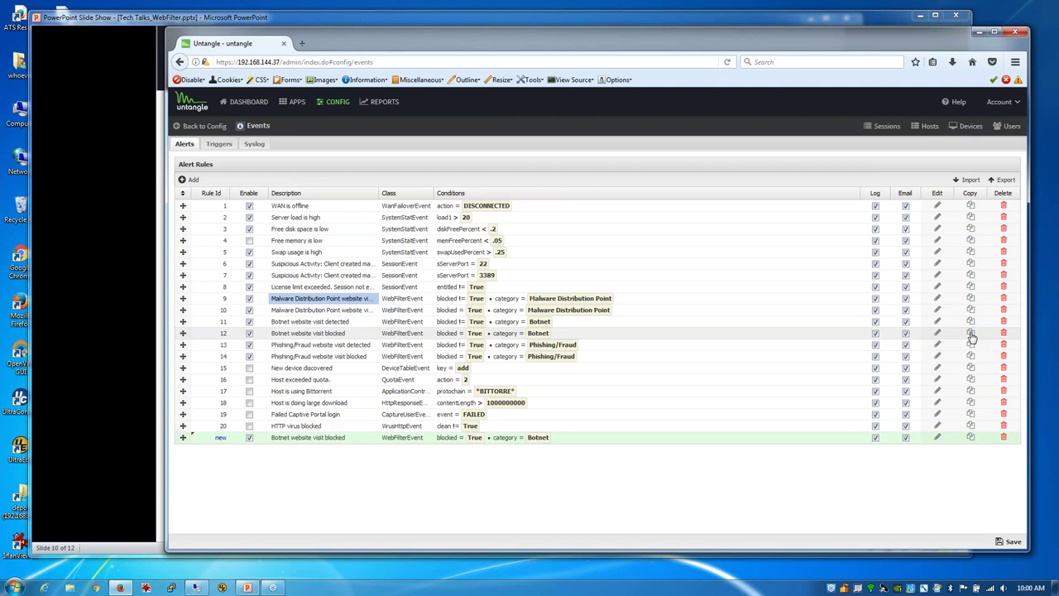
{"action": "left_click", "coordinate": [1003, 437]}
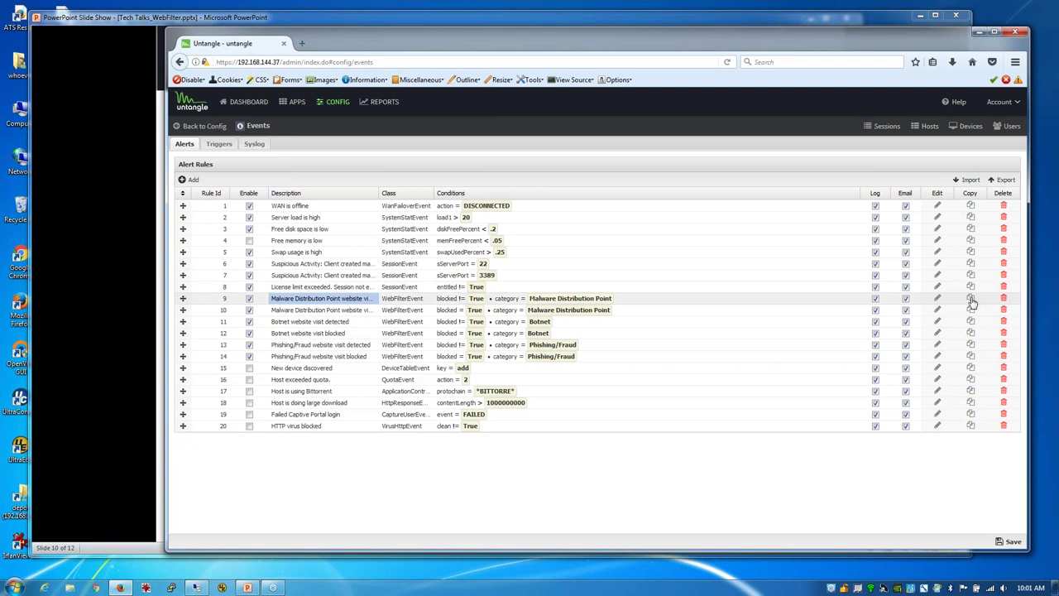
Step: Copy rule 9 and make it alert on category Shopping, dropping the blocked condition
{"action": "left_click", "coordinate": [970, 298]}
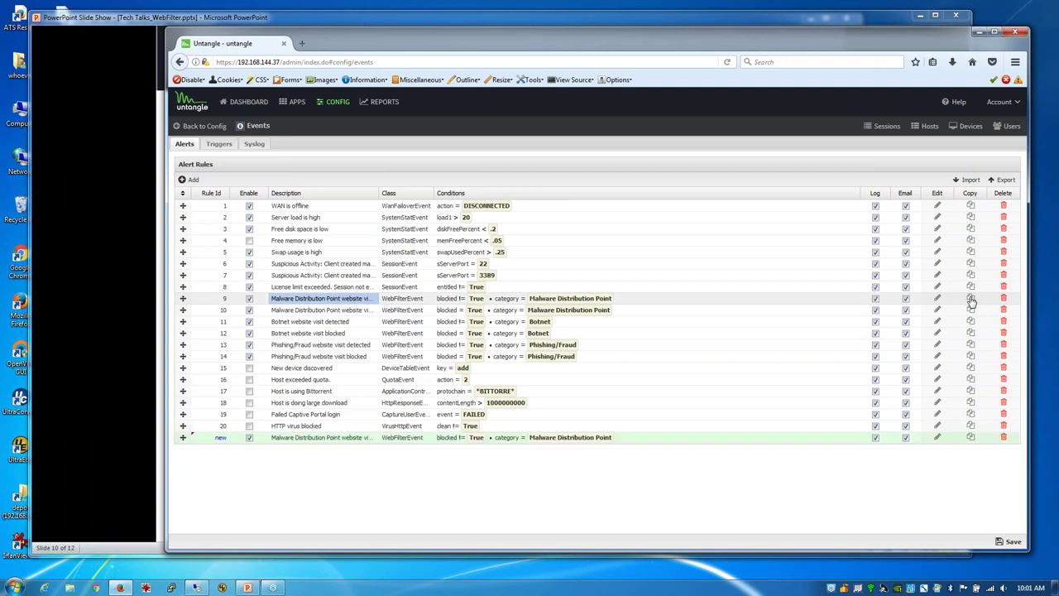
{"action": "left_click", "coordinate": [938, 438]}
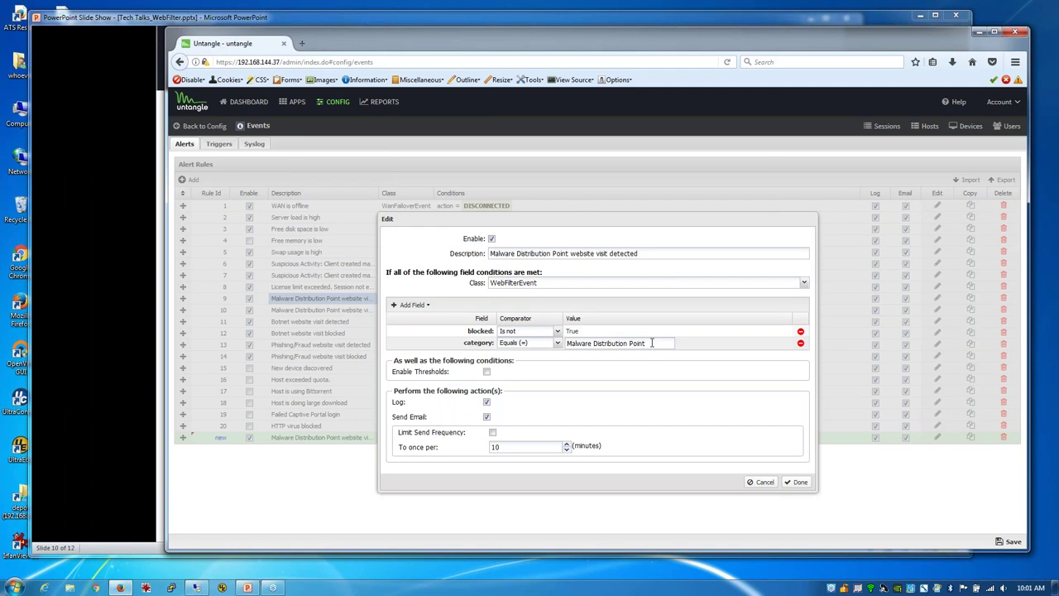
{"action": "key", "text": "ctrl+a"}
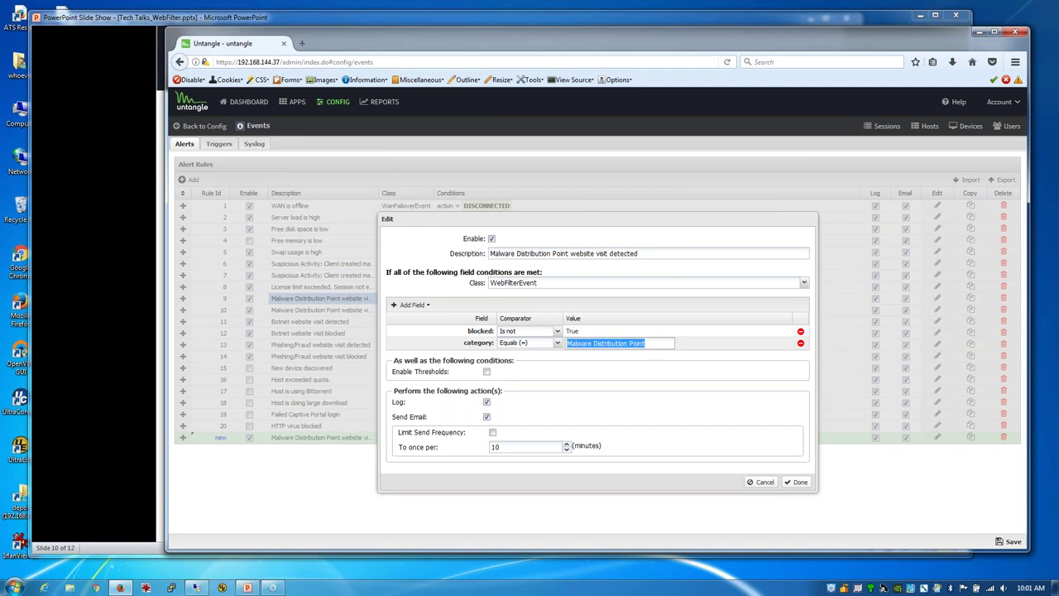
{"action": "type", "text": "Shopping"}
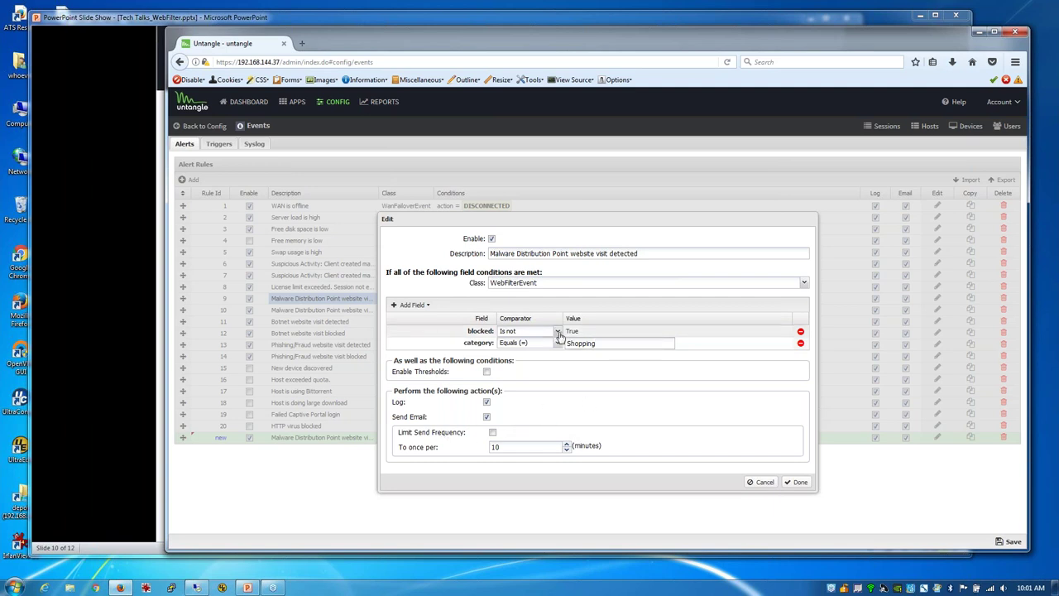
{"action": "left_click", "coordinate": [559, 333]}
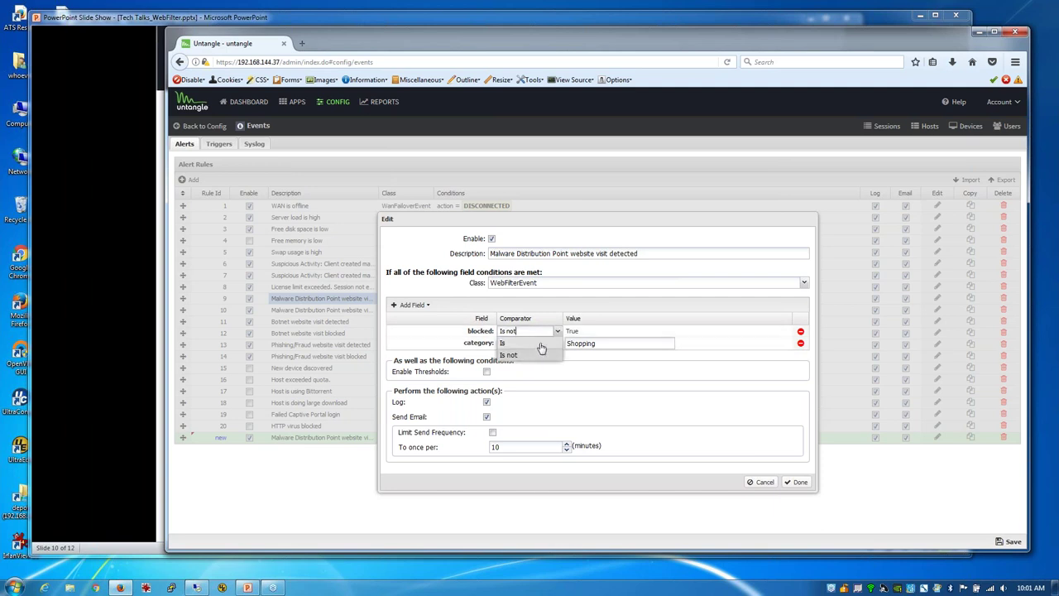
{"action": "left_click", "coordinate": [536, 344]}
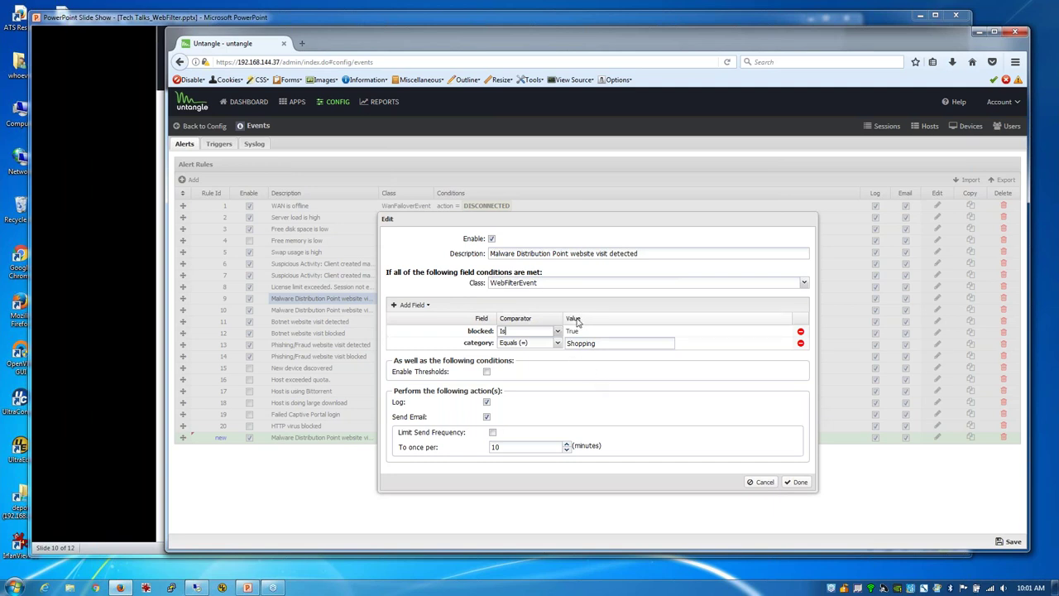
{"action": "left_click", "coordinate": [800, 332]}
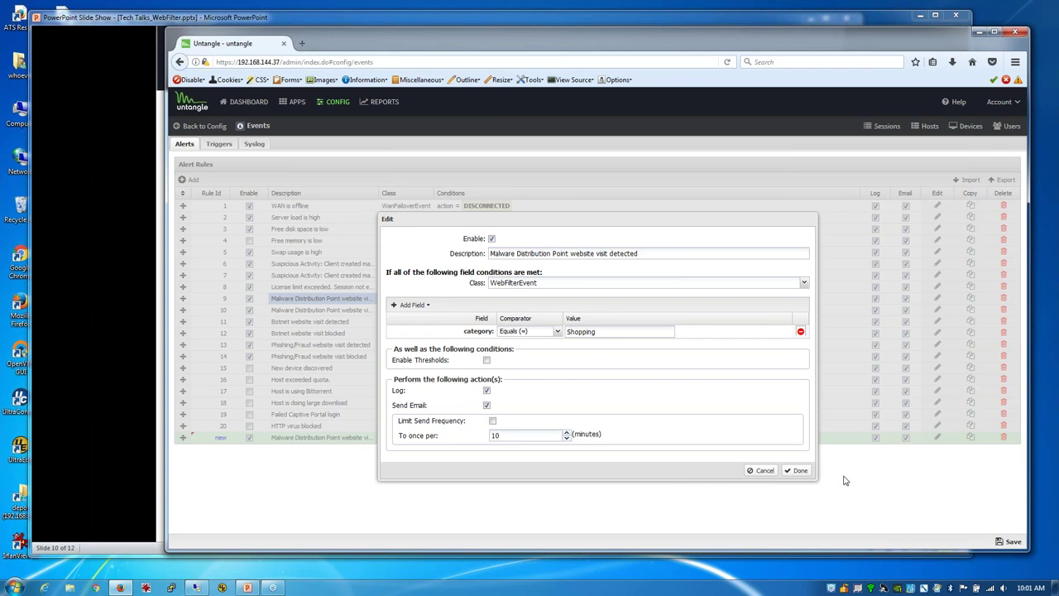
{"action": "left_click", "coordinate": [799, 471]}
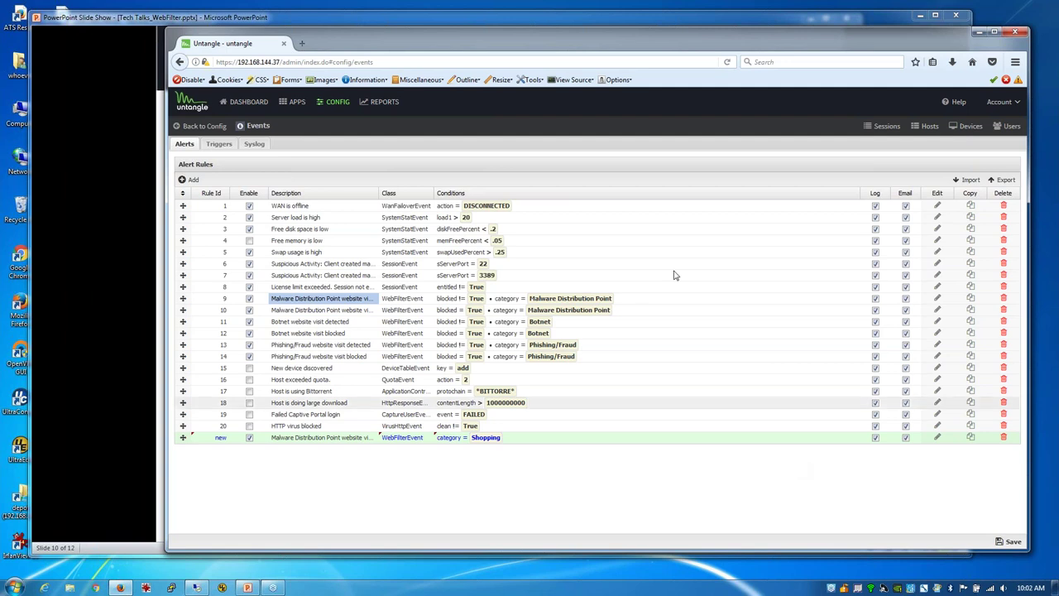
Step: Discard the unsaved Shopping alert rule, revisit Config > Events, then view the Dashboard widgets
{"action": "left_click", "coordinate": [298, 104]}
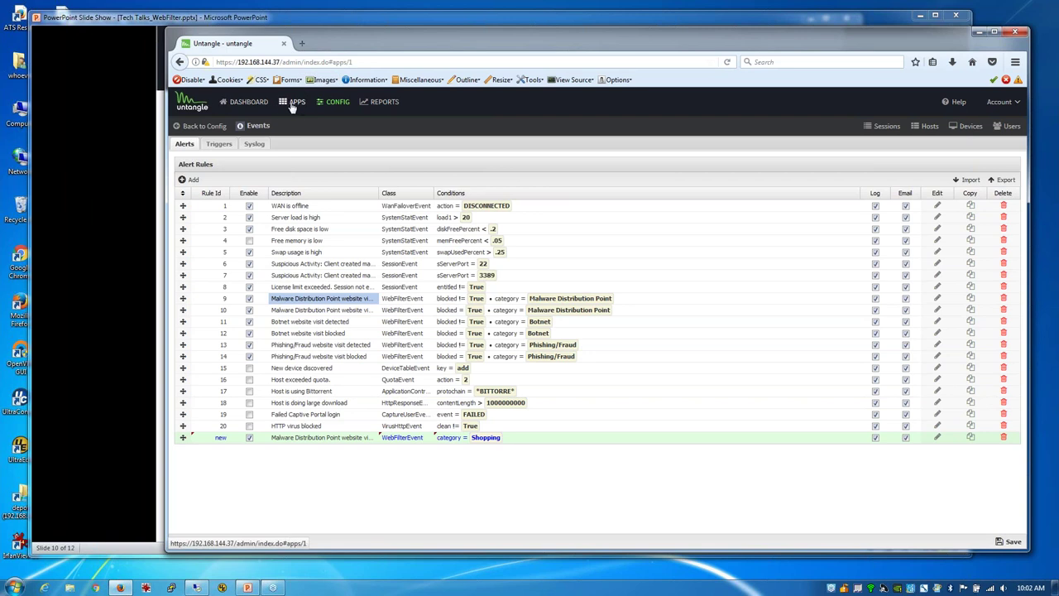
{"action": "left_click", "coordinate": [576, 340]}
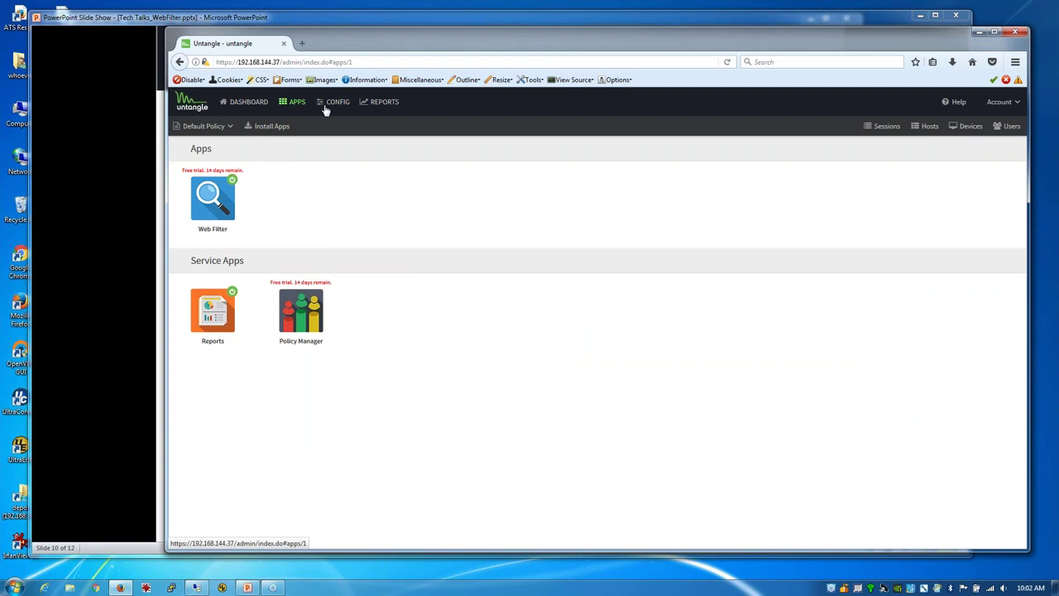
{"action": "left_click", "coordinate": [331, 108]}
{"action": "left_click", "coordinate": [406, 190]}
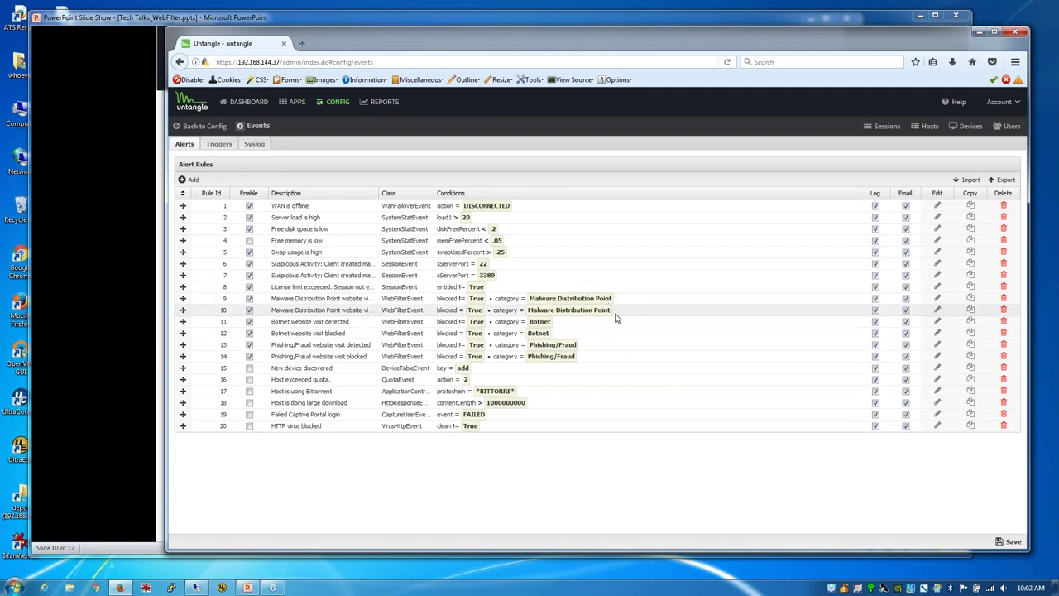
{"action": "left_click", "coordinate": [240, 106]}
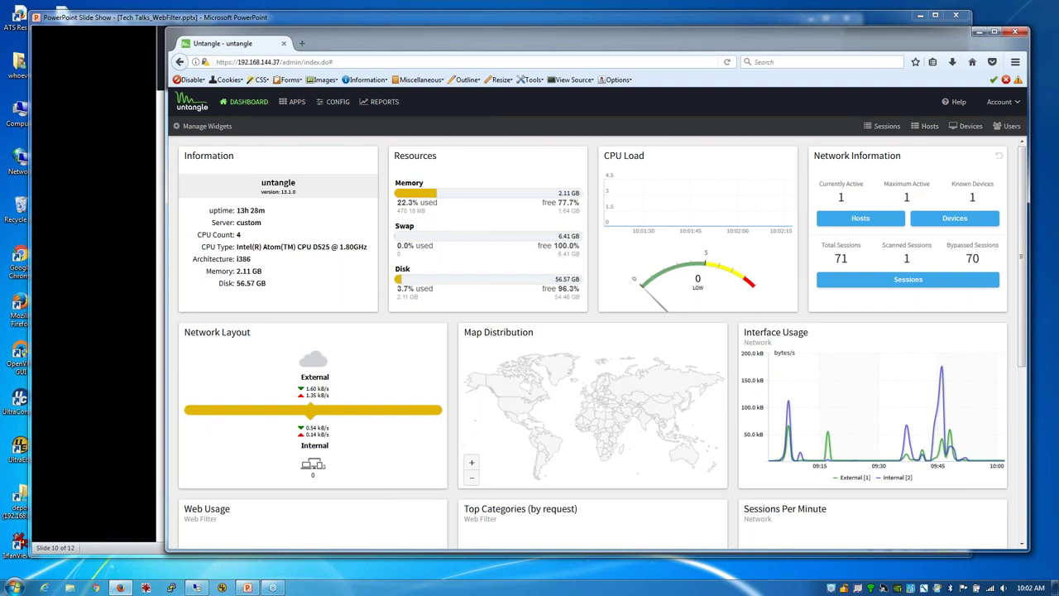
{"action": "scroll", "coordinate": [782, 273], "scroll_direction": "down", "scroll_amount": 1}
{"action": "scroll", "coordinate": [782, 273], "scroll_direction": "down", "scroll_amount": 5}
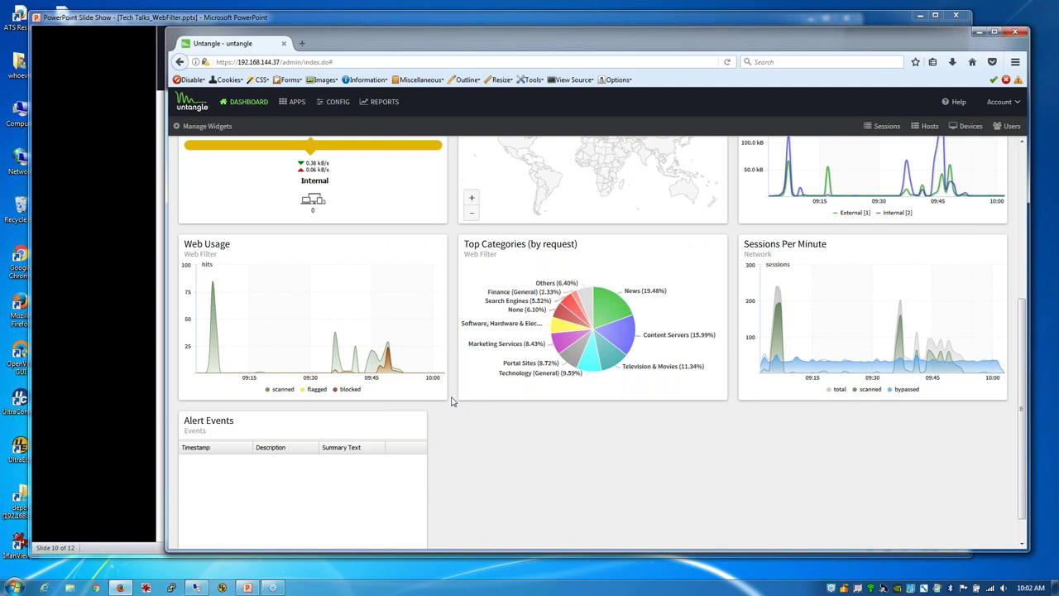
{"action": "scroll", "coordinate": [452, 399], "scroll_direction": "up", "scroll_amount": 2}
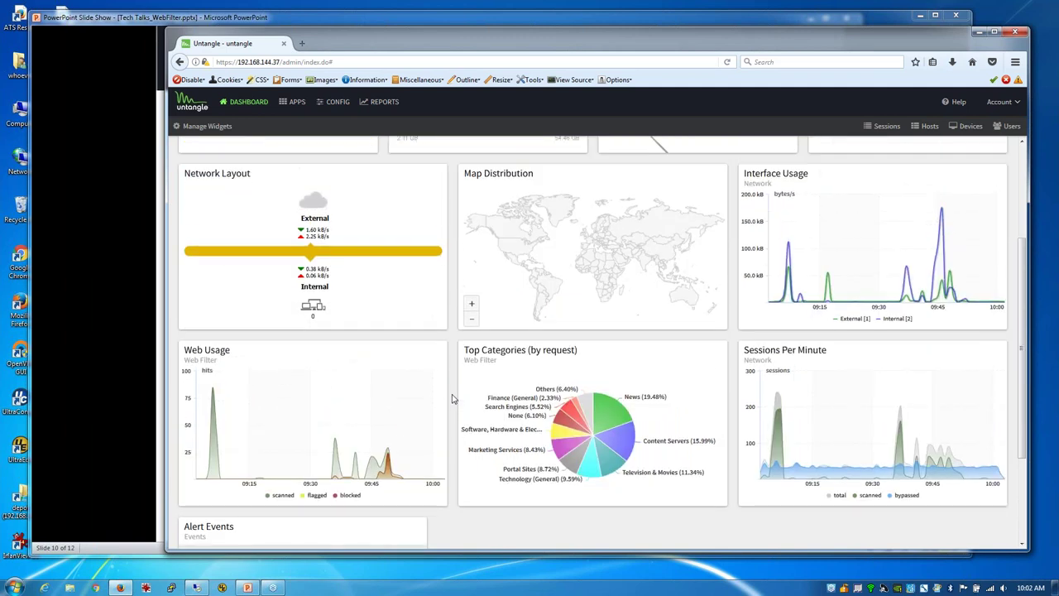
{"action": "scroll", "coordinate": [451, 397], "scroll_direction": "up", "scroll_amount": 1}
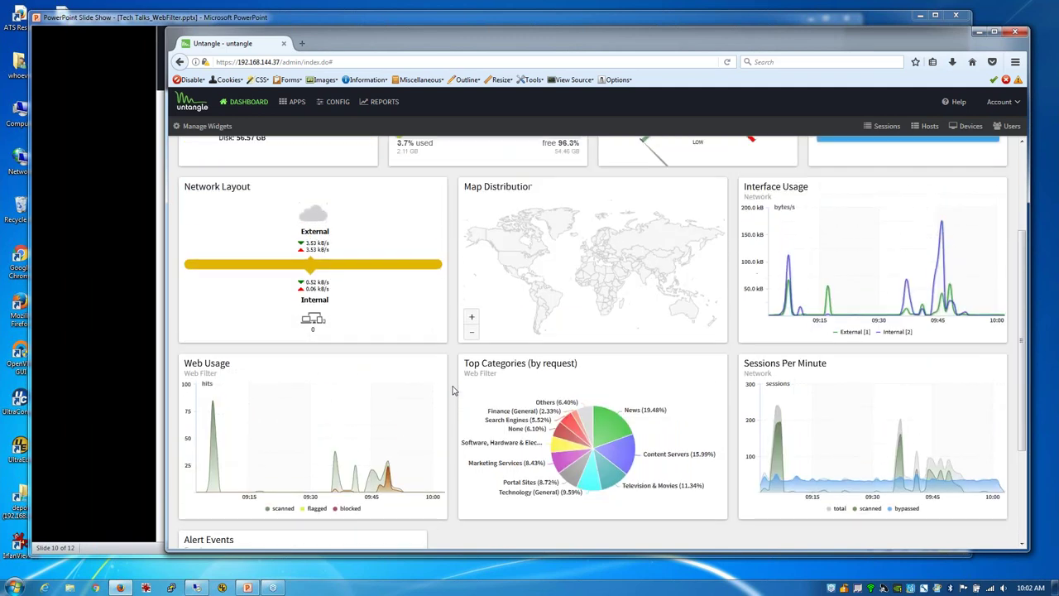
{"action": "scroll", "coordinate": [453, 390], "scroll_direction": "up", "scroll_amount": 3}
{"action": "scroll", "coordinate": [453, 391], "scroll_direction": "down", "scroll_amount": 5}
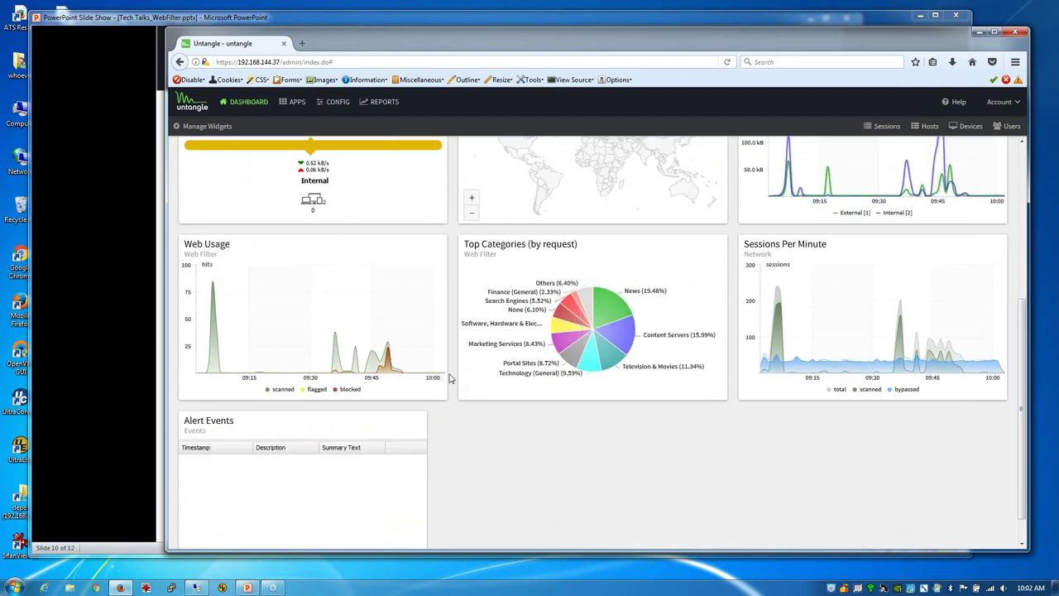
{"action": "left_click", "coordinate": [160, 289]}
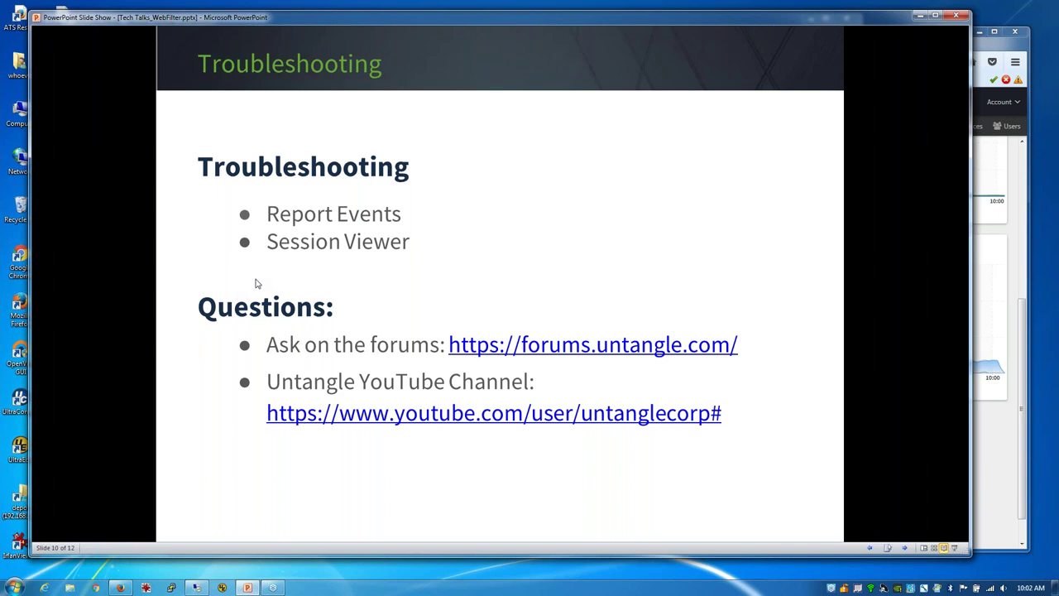
{"action": "left_click", "coordinate": [990, 48]}
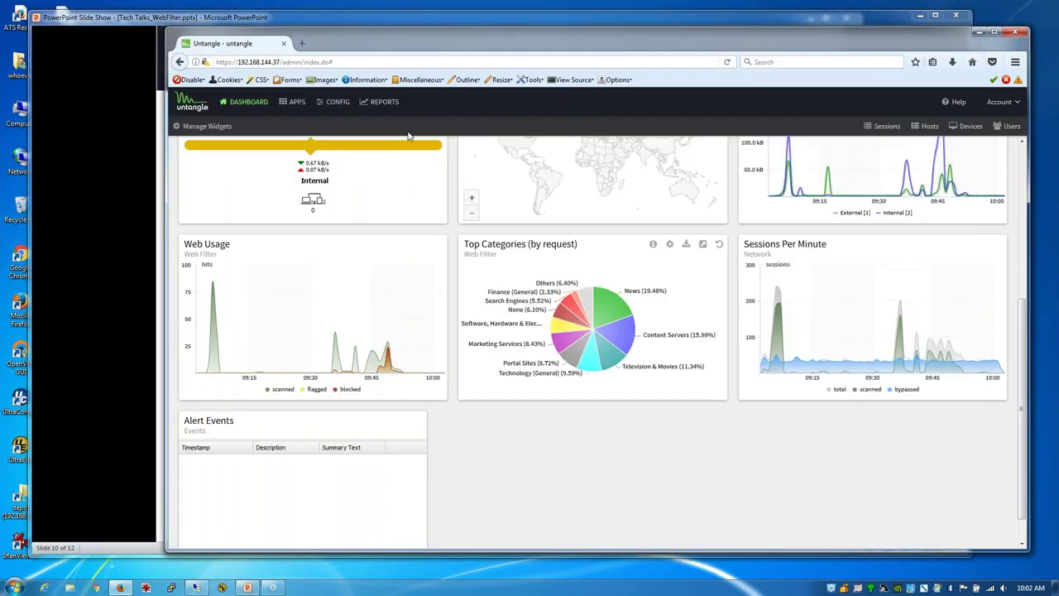
Step: Browse the Web Filter Web Usage, scanned and blocked reports for client 192.168.144.60
{"action": "left_click", "coordinate": [383, 101]}
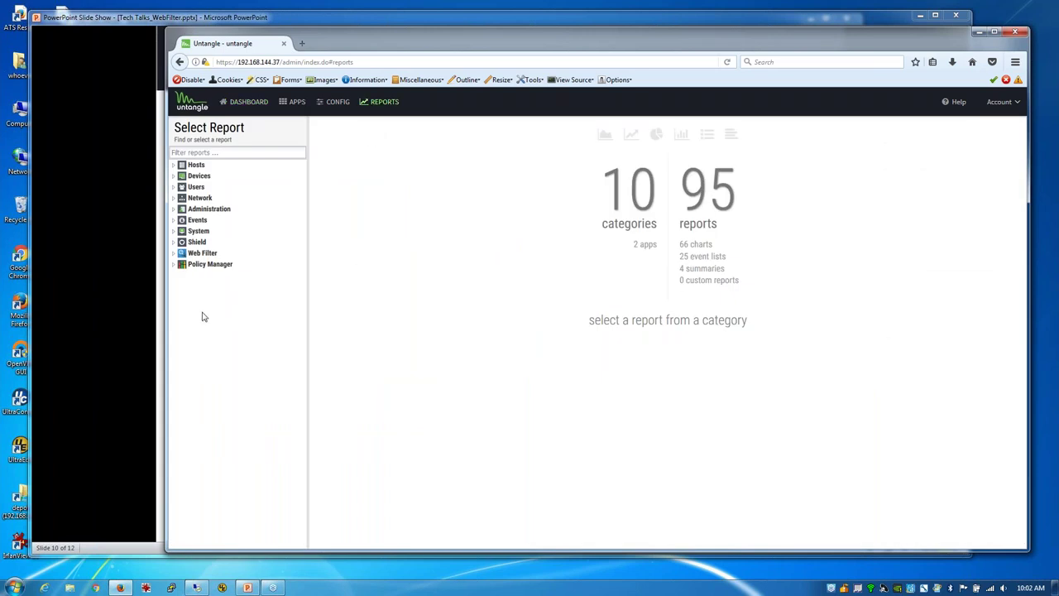
{"action": "left_click", "coordinate": [192, 254]}
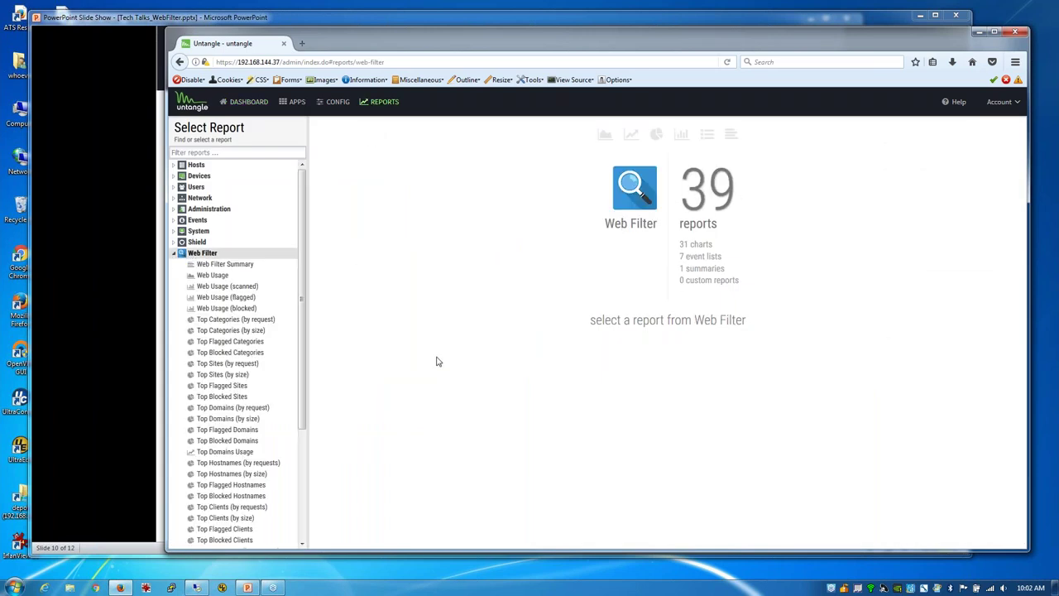
{"action": "left_click", "coordinate": [213, 276]}
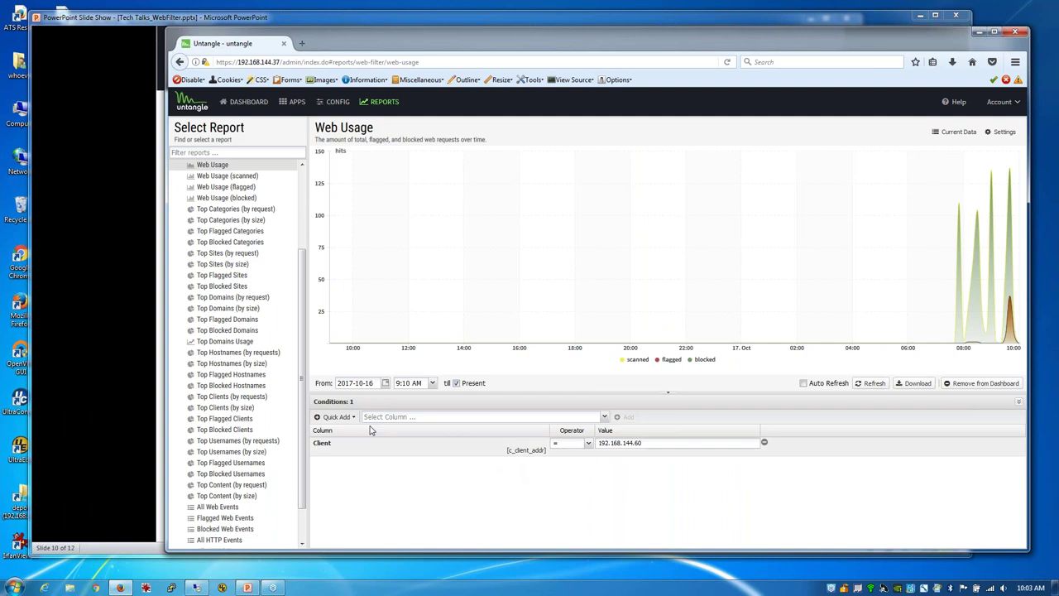
{"action": "left_click", "coordinate": [231, 177]}
{"action": "left_click", "coordinate": [232, 187]}
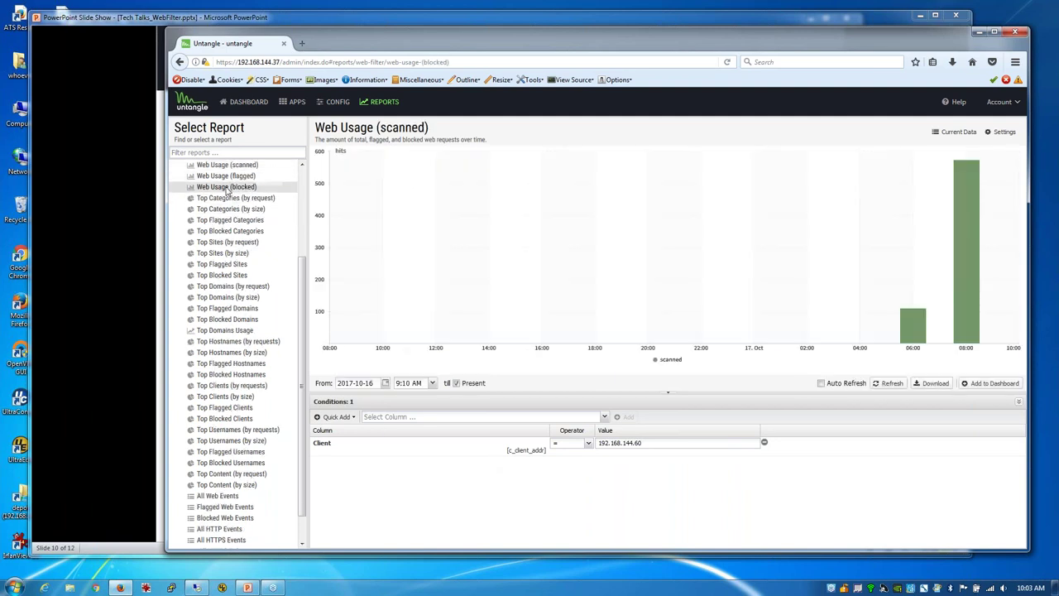
Step: Check the Top Blocked Categories, Top Domains and Top Categories reports, then list all 685 web events
{"action": "left_click", "coordinate": [219, 210]}
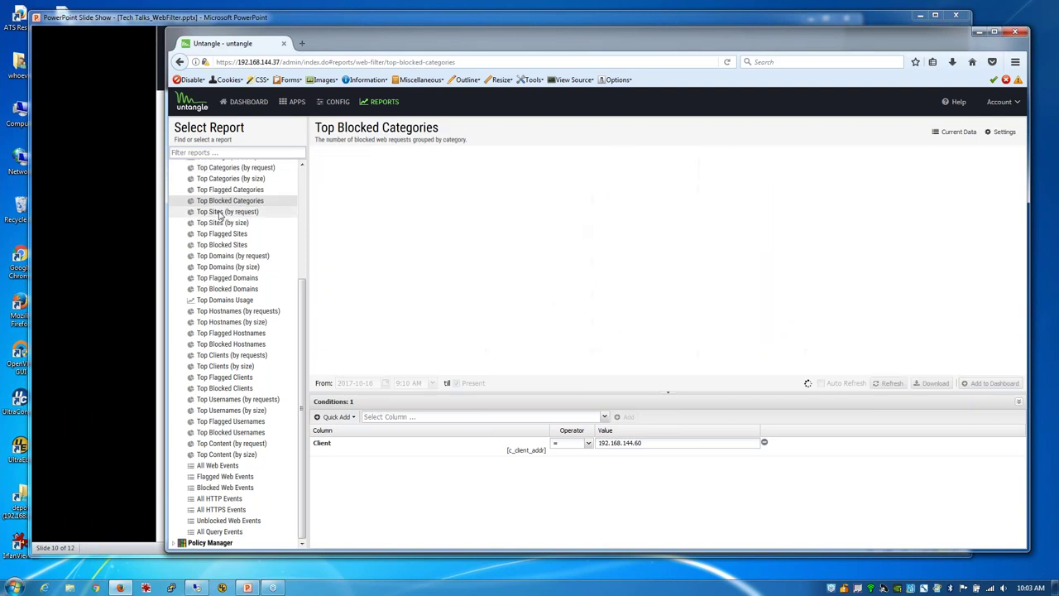
{"action": "left_click", "coordinate": [221, 267]}
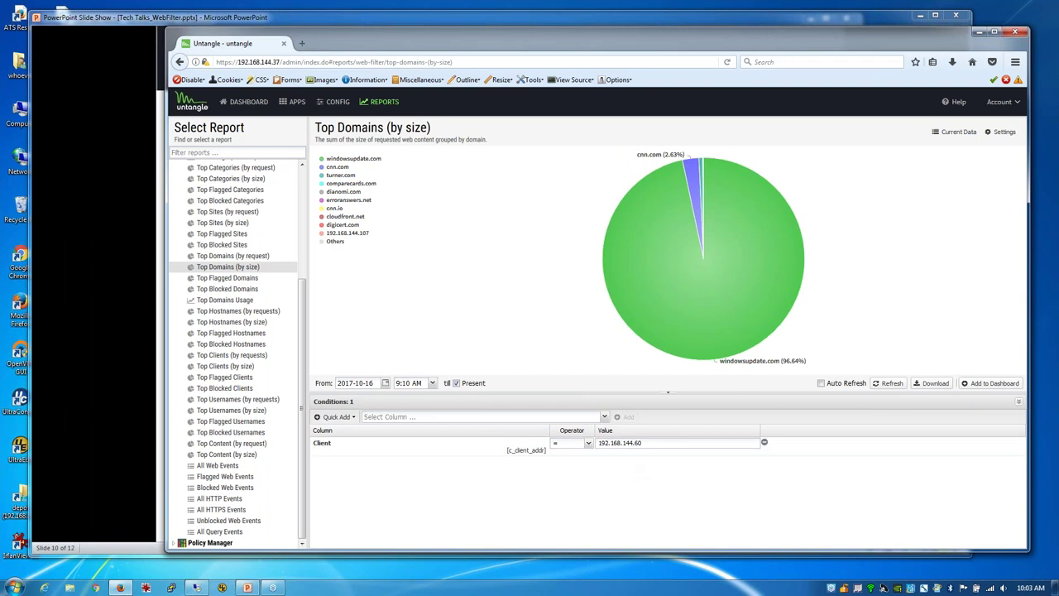
{"action": "left_click", "coordinate": [236, 169]}
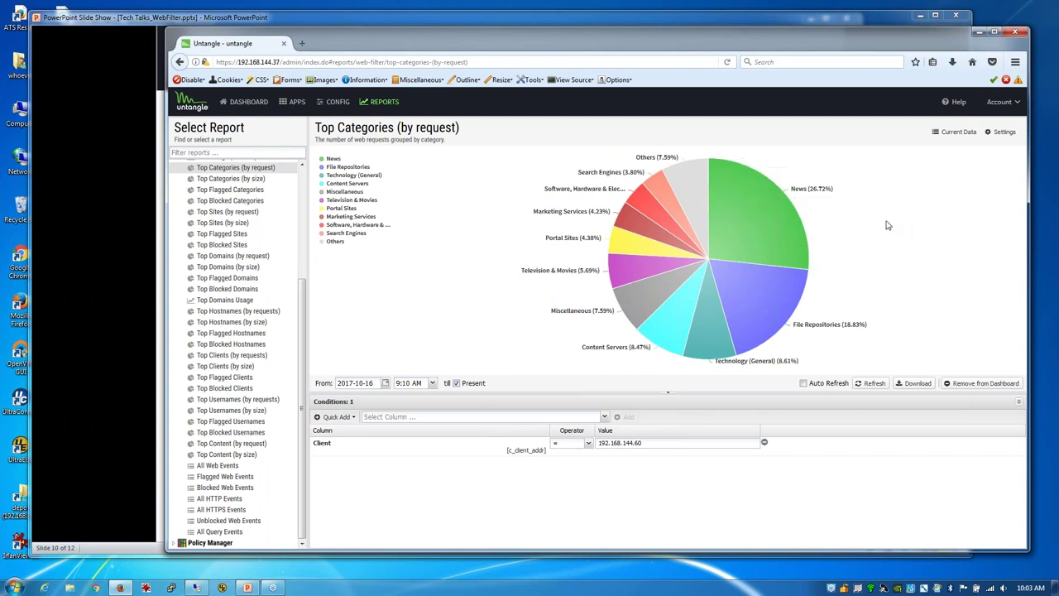
{"action": "mouse_move", "coordinate": [765, 225]}
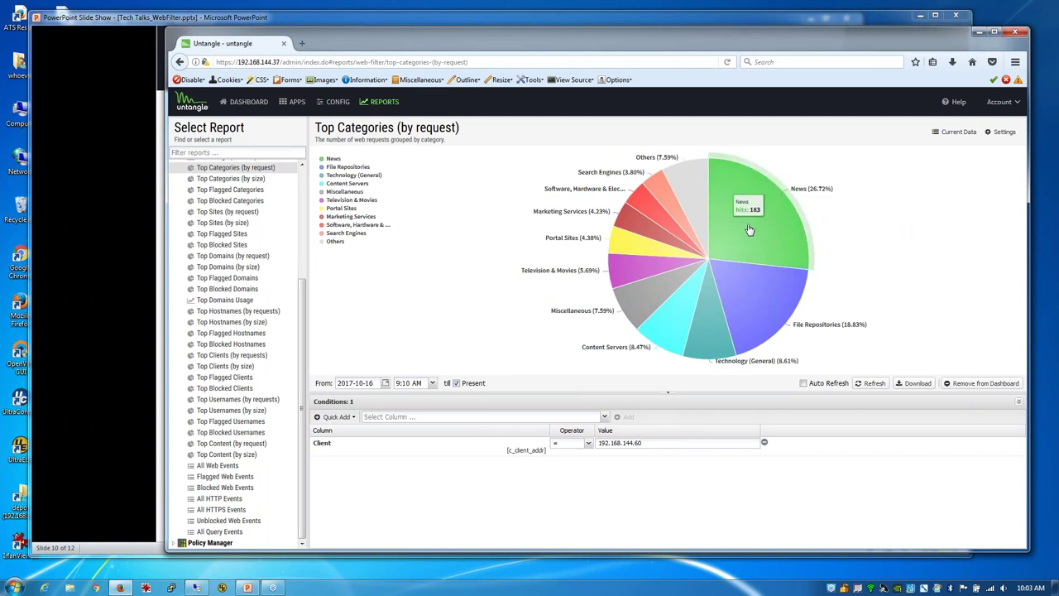
{"action": "left_click", "coordinate": [217, 465]}
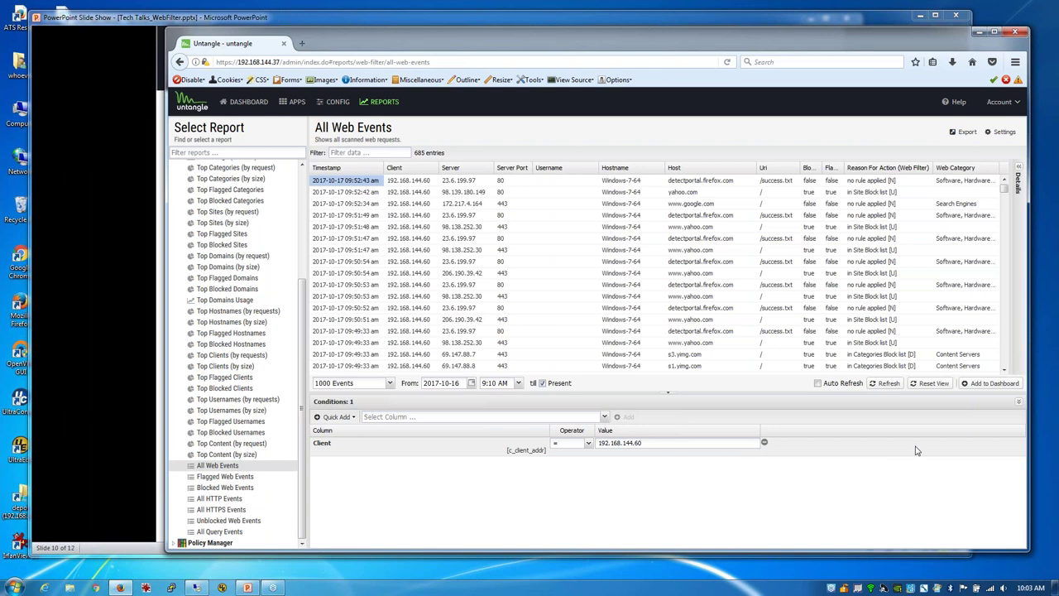
Step: Remove the Client = 192.168.144.60 condition from All Web Events
{"action": "left_click", "coordinate": [764, 441]}
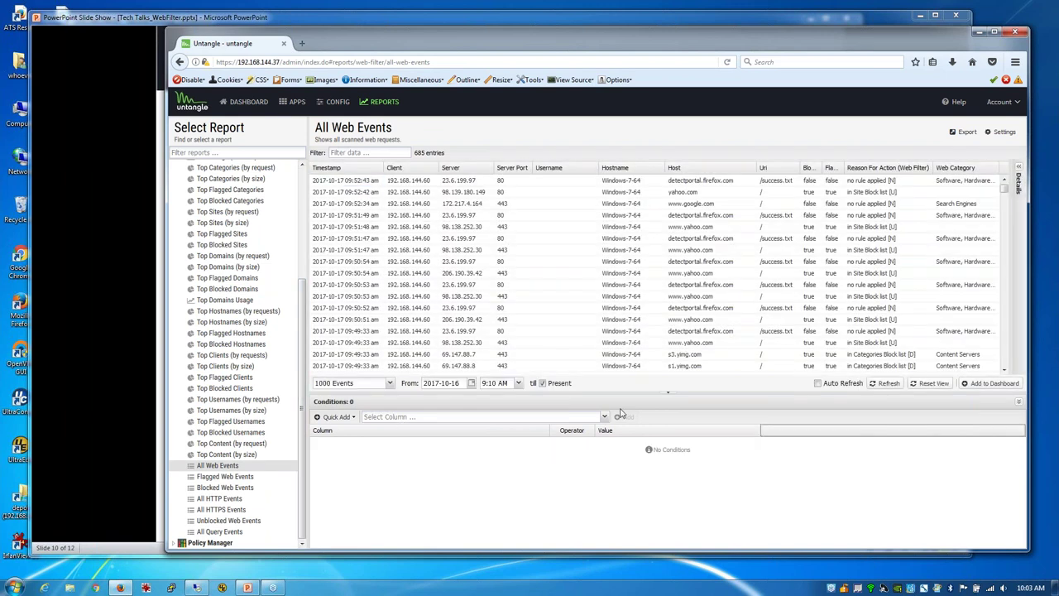
{"action": "left_click", "coordinate": [335, 416]}
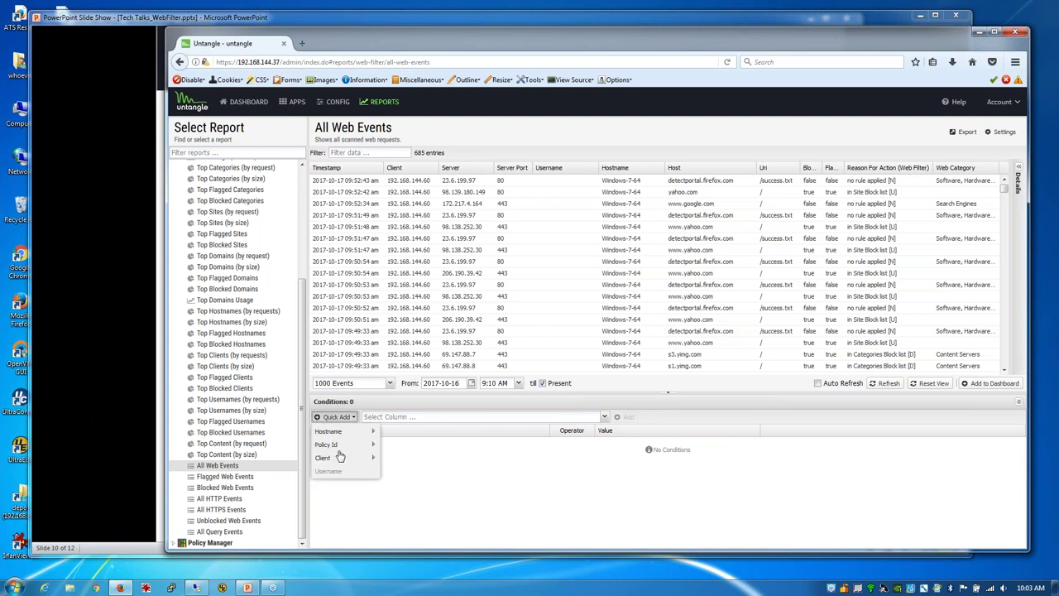
{"action": "mouse_move", "coordinate": [348, 457]}
{"action": "left_click", "coordinate": [450, 470]}
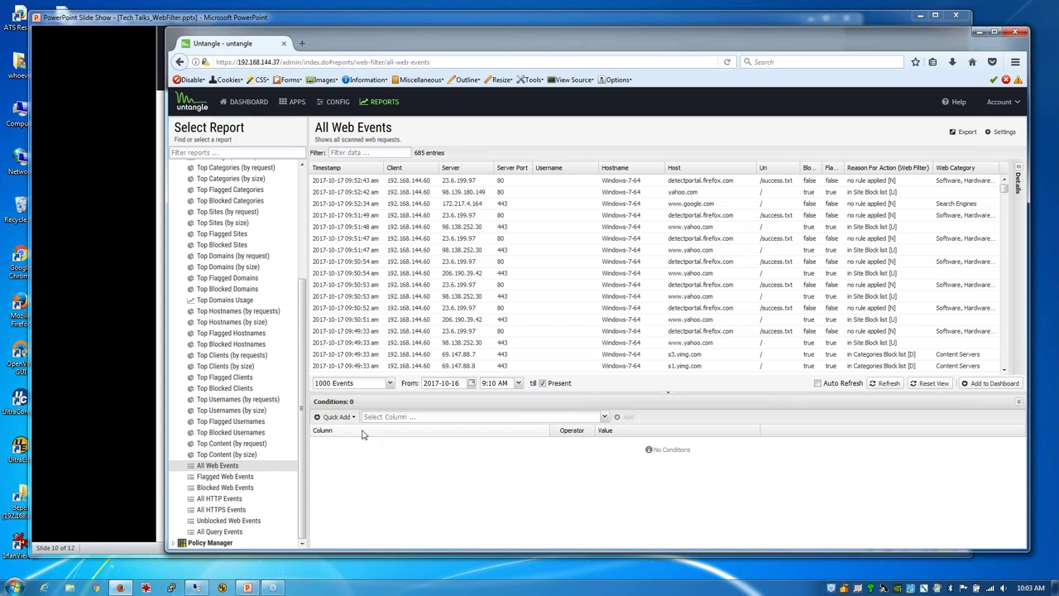
Step: Add the condition Web Category = News, narrowing the events to 183 entries
{"action": "left_click", "coordinate": [605, 419]}
{"action": "scroll", "coordinate": [560, 352], "scroll_direction": "down", "scroll_amount": 1}
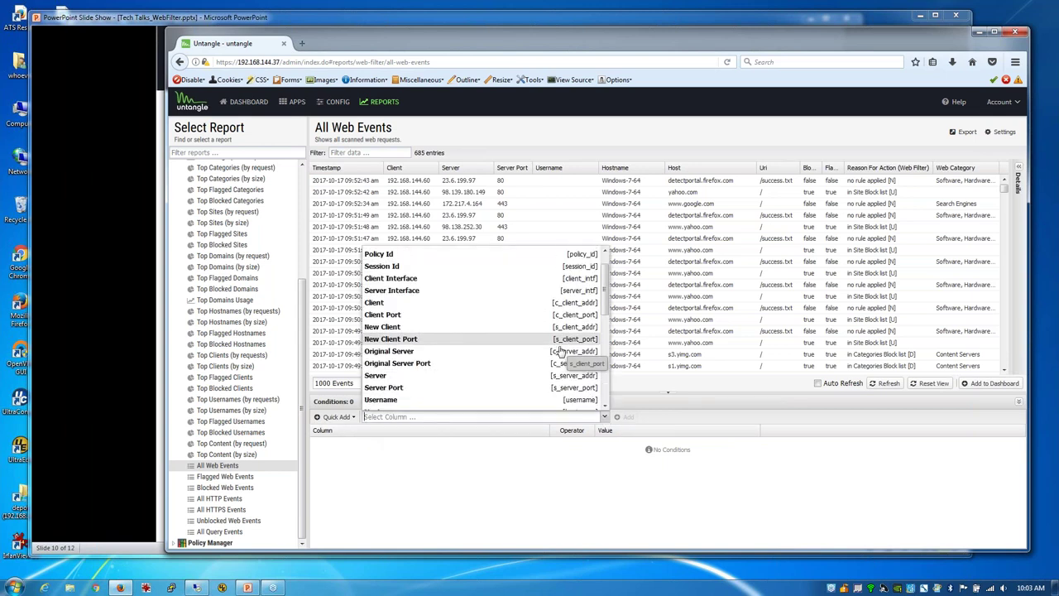
{"action": "scroll", "coordinate": [560, 352], "scroll_direction": "down", "scroll_amount": 5}
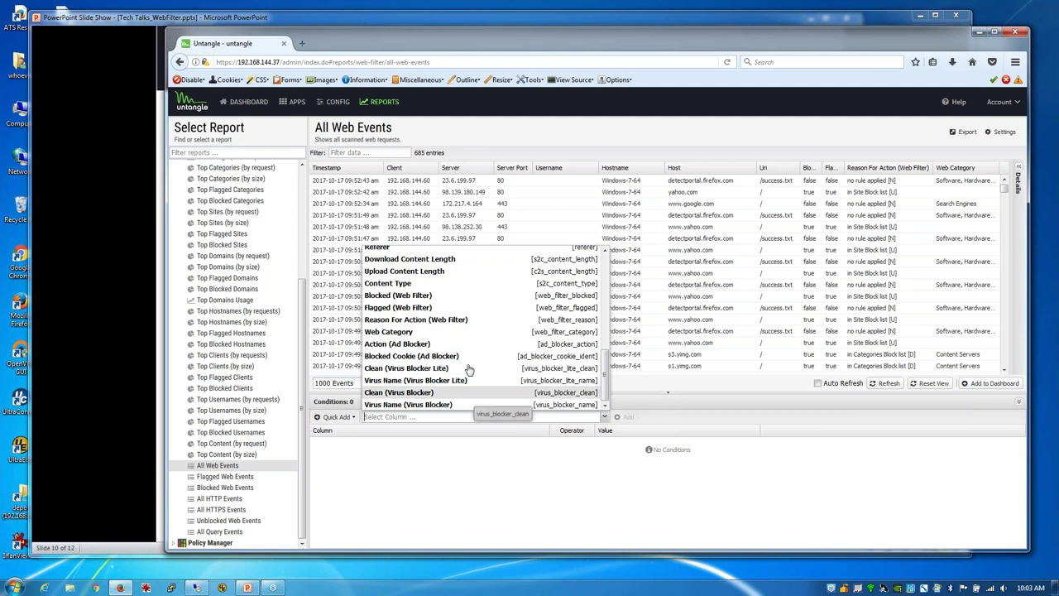
{"action": "left_click", "coordinate": [439, 332]}
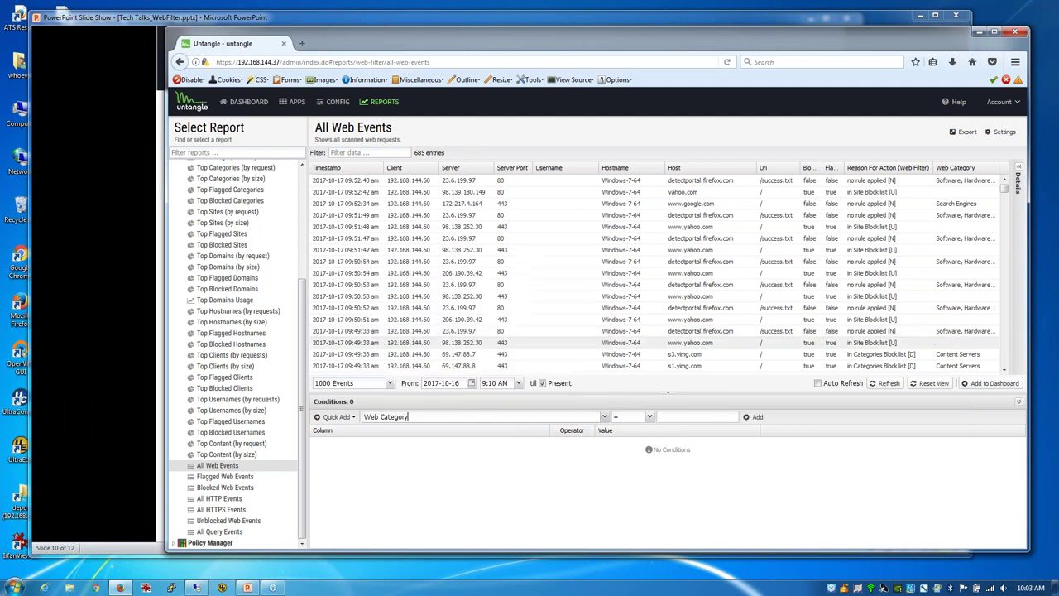
{"action": "left_click", "coordinate": [676, 417]}
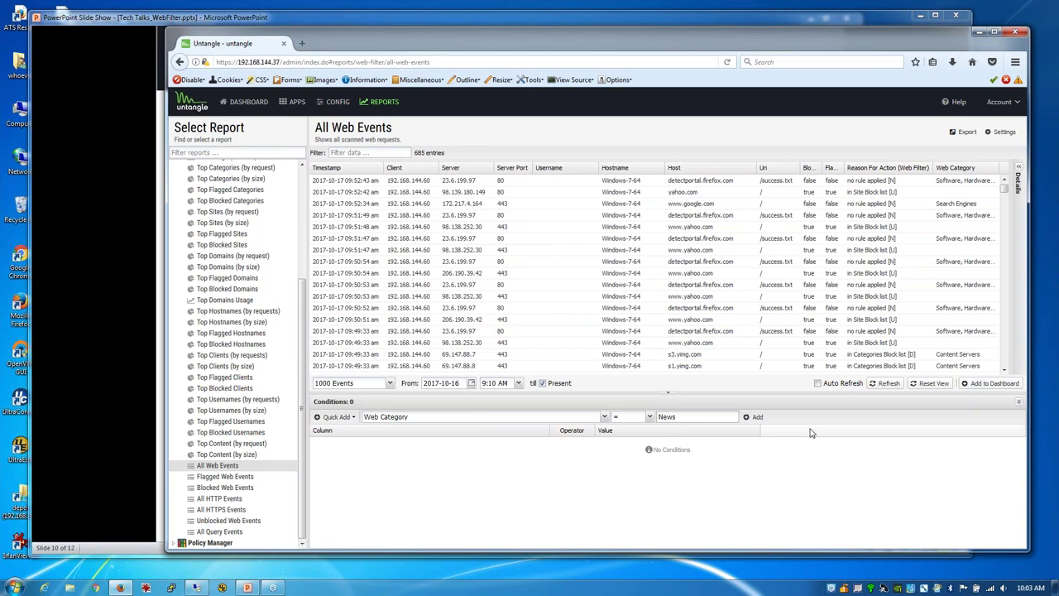
{"action": "left_click", "coordinate": [753, 416]}
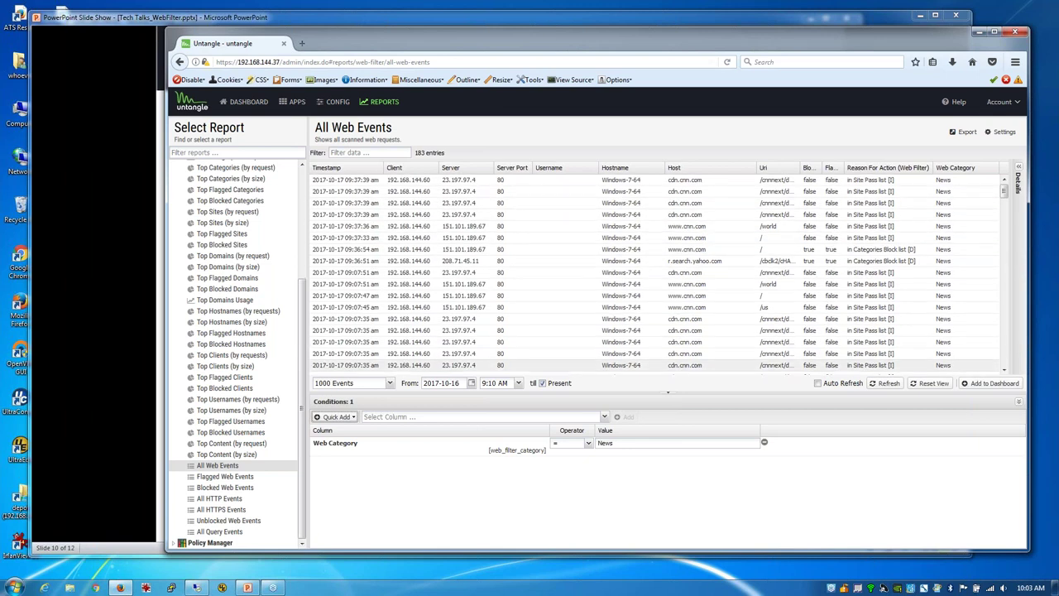
{"action": "scroll", "coordinate": [606, 365], "scroll_direction": "down", "scroll_amount": 3}
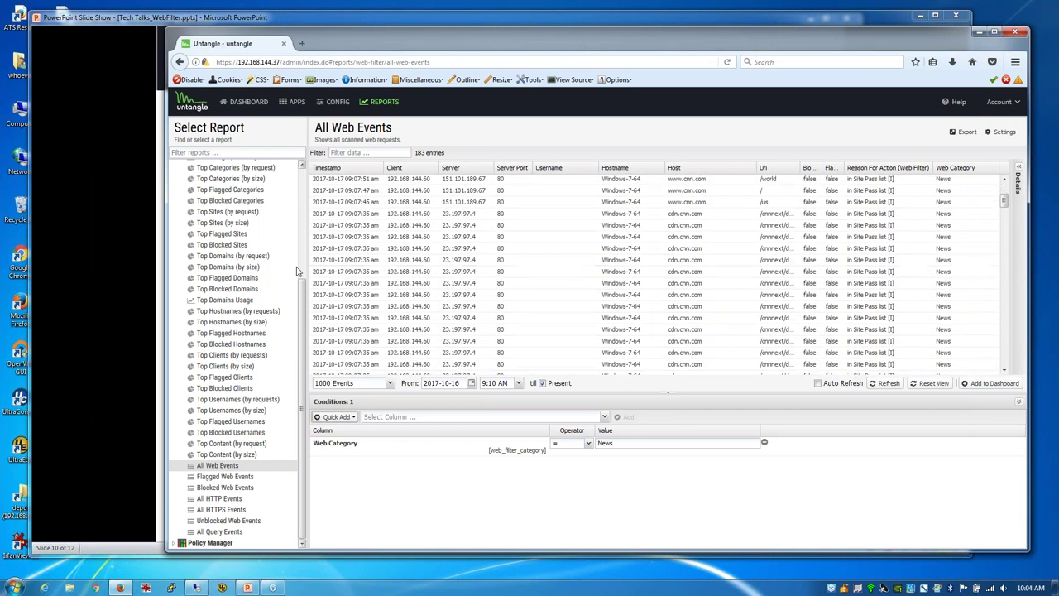
Step: View Top Clients, Top Blocked Sites and Top Flagged Sites for News, which splits 33.33% three ways
{"action": "left_click", "coordinate": [216, 355]}
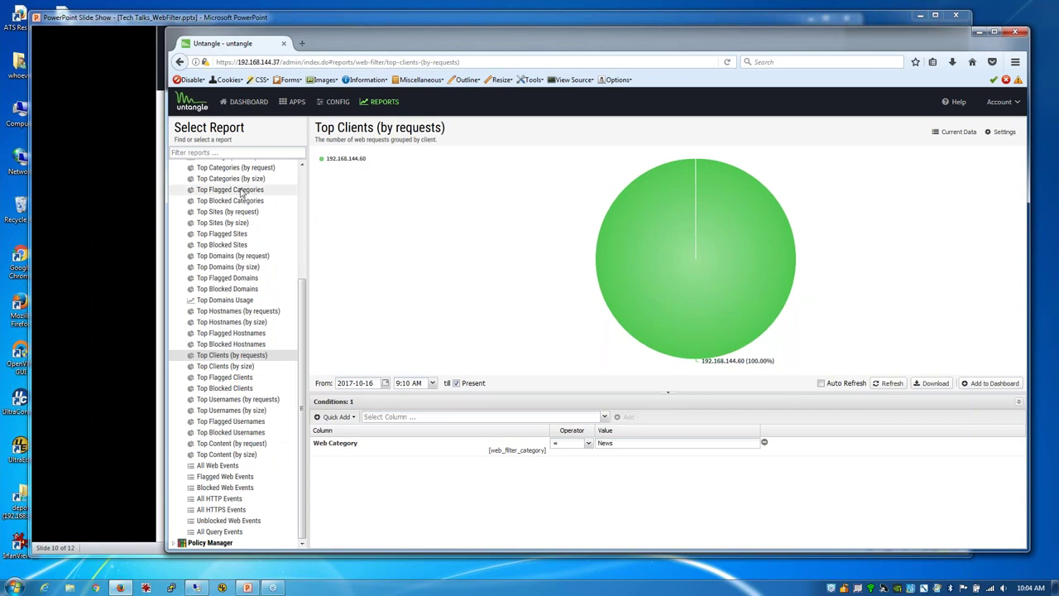
{"action": "left_click", "coordinate": [232, 246]}
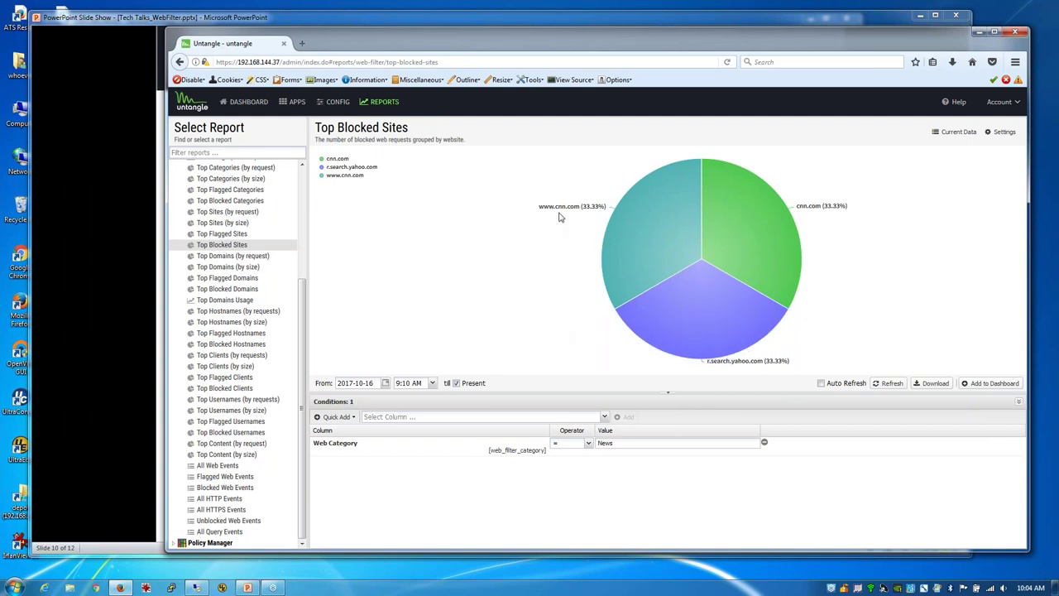
{"action": "mouse_move", "coordinate": [745, 360]}
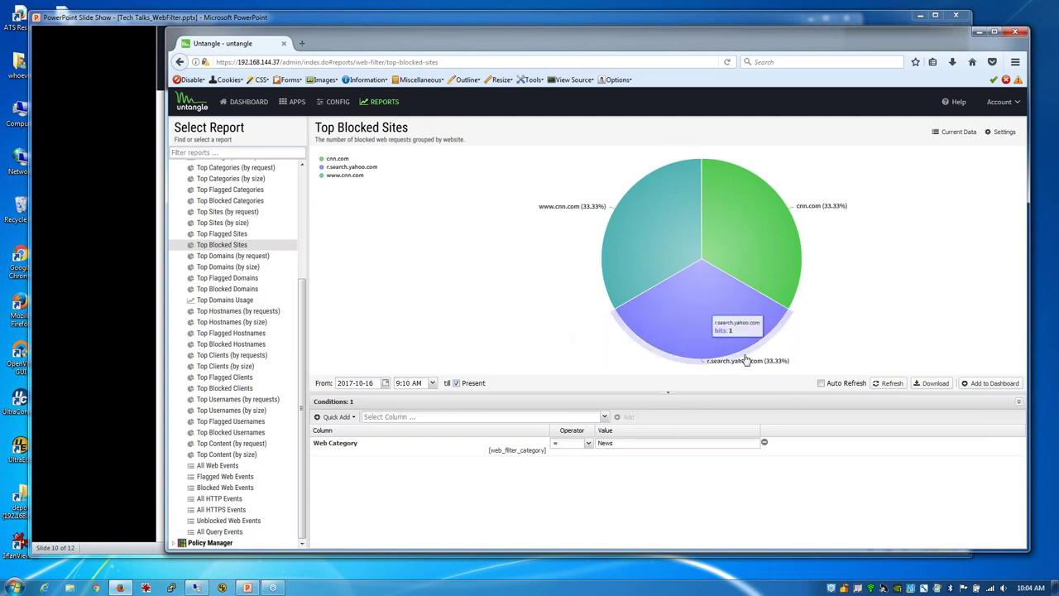
{"action": "left_click", "coordinate": [225, 234]}
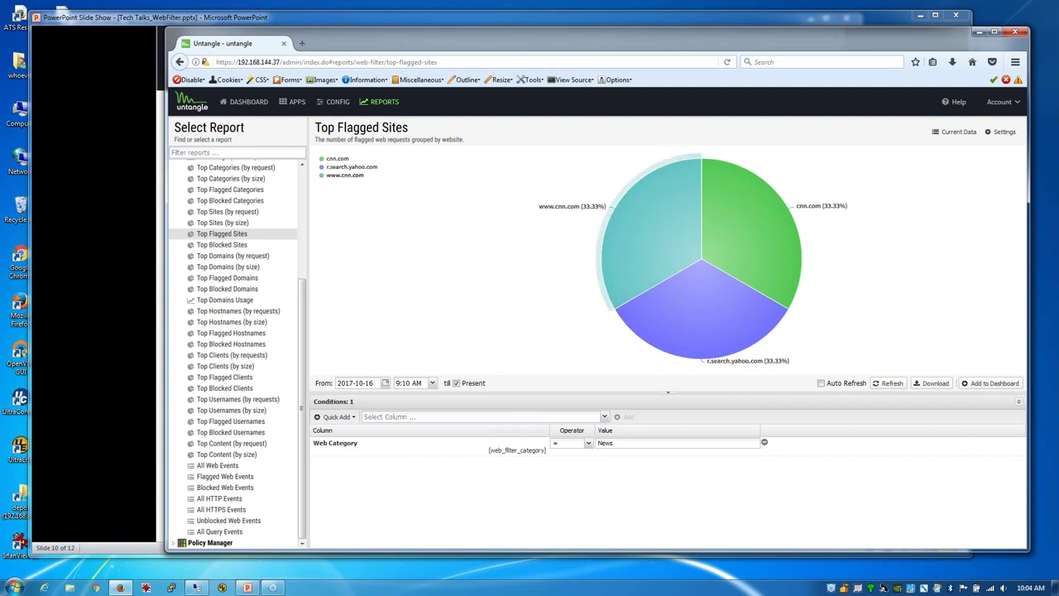
Step: Limit the report to 2017-10-17 from 8:00 AM and refresh, leaving cnn.com at 100%
{"action": "left_click", "coordinate": [456, 383]}
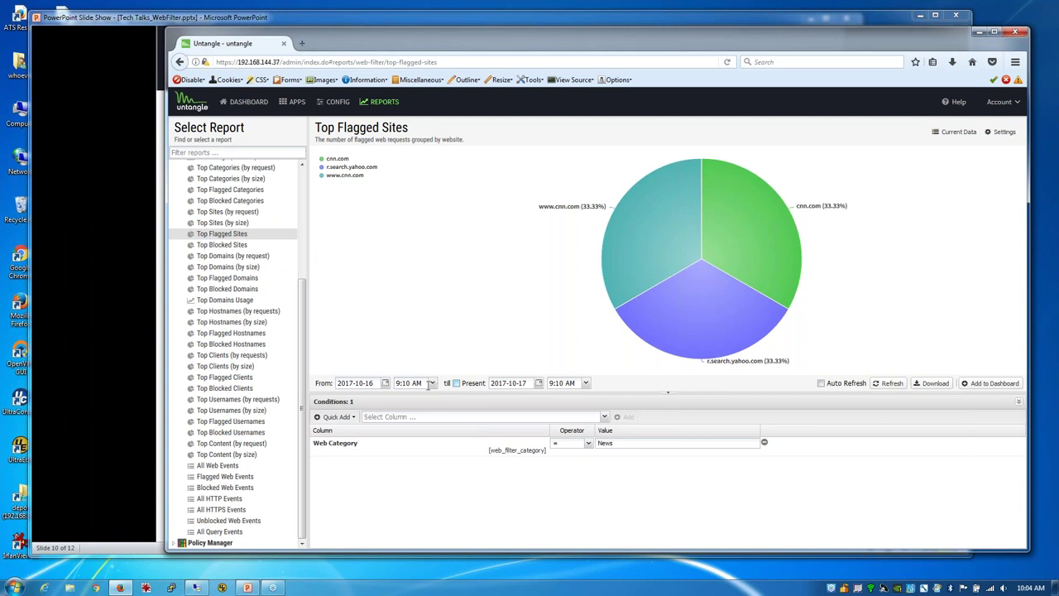
{"action": "left_click", "coordinate": [430, 384]}
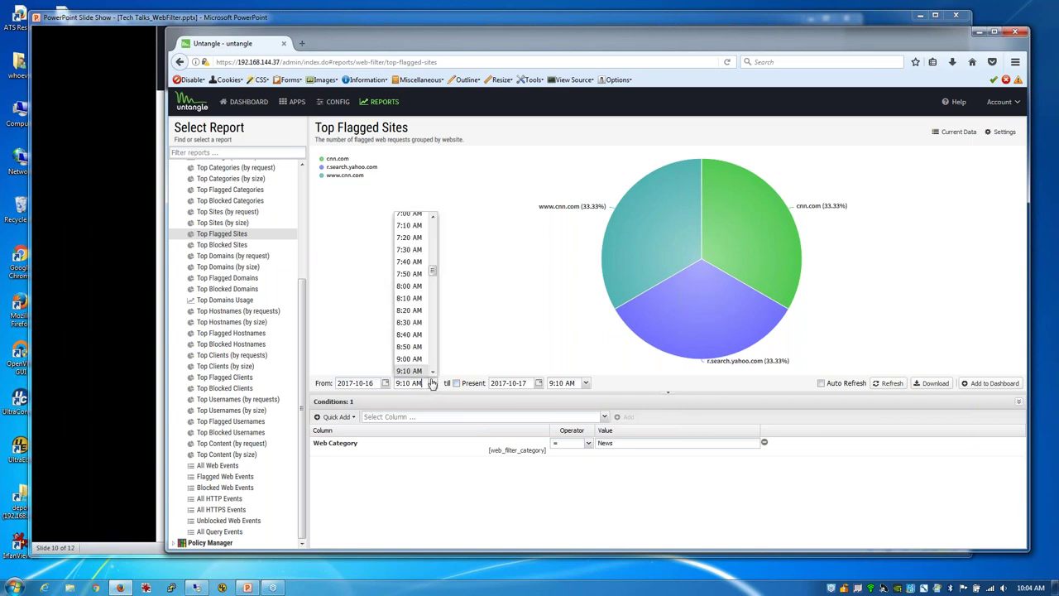
{"action": "left_click", "coordinate": [385, 383]}
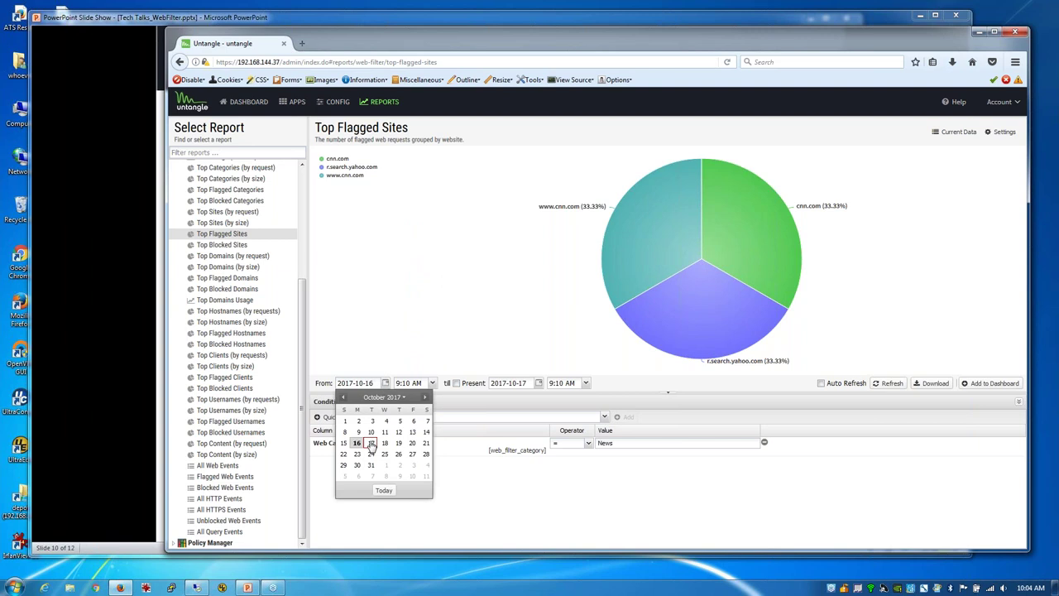
{"action": "left_click", "coordinate": [372, 444]}
{"action": "left_click", "coordinate": [432, 383]}
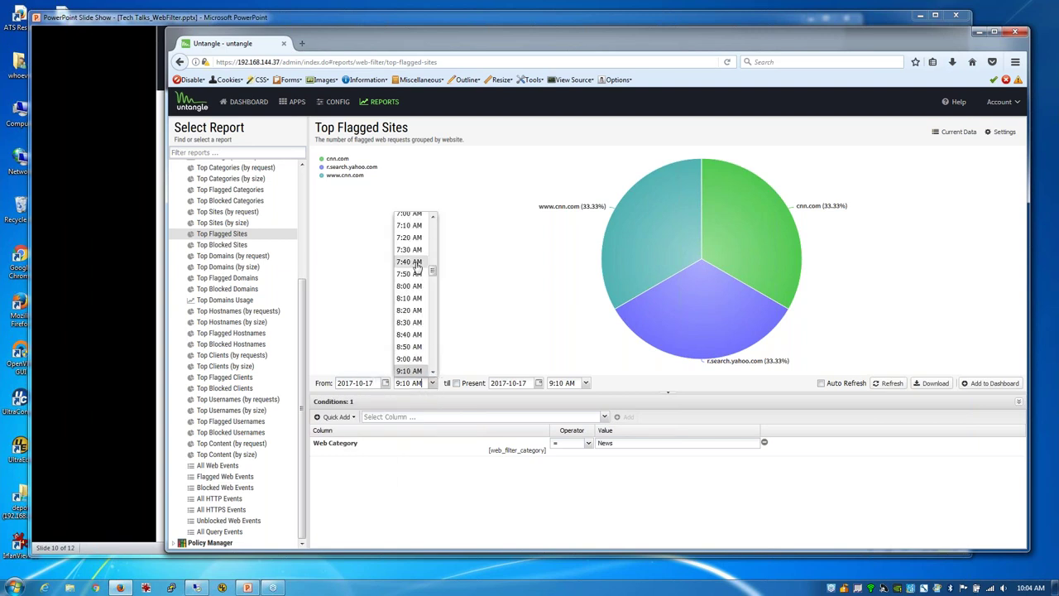
{"action": "left_click", "coordinate": [415, 287]}
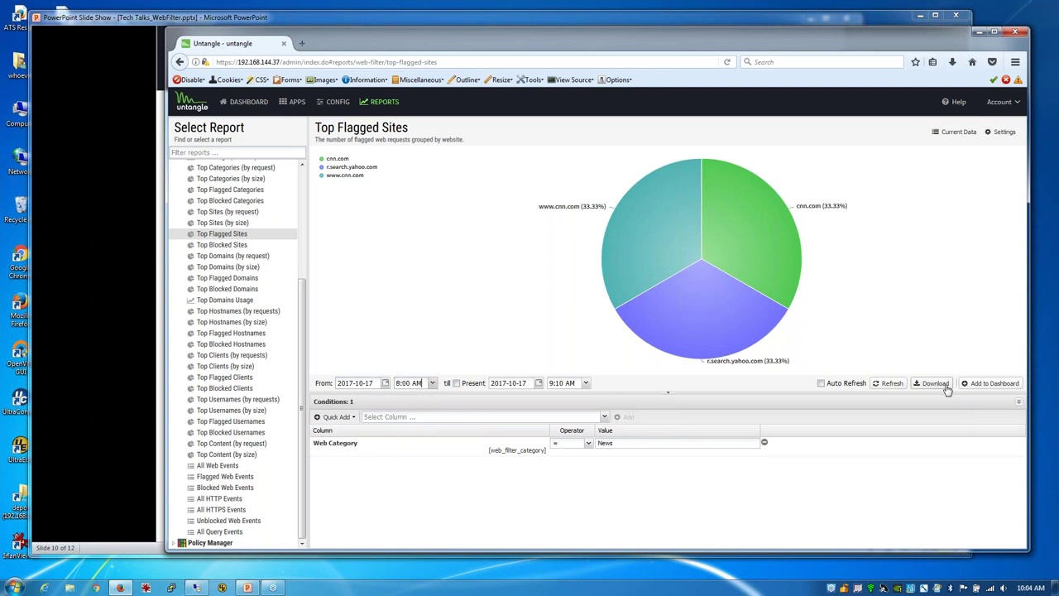
{"action": "left_click", "coordinate": [887, 384]}
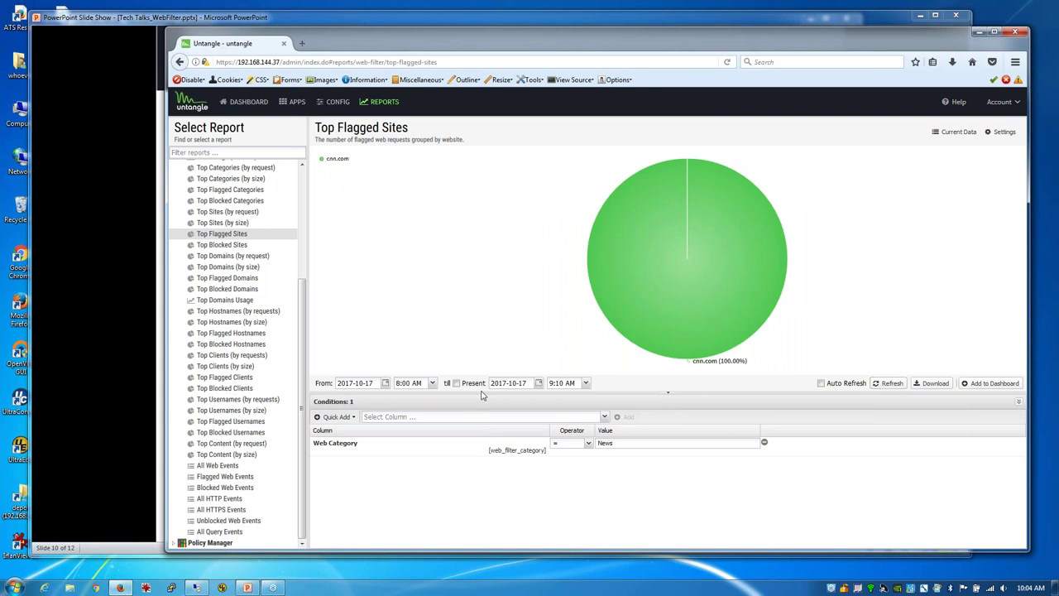
Step: Review the Top Clients, Flagged, Blocked and Usernames reports, then list the 175 News events
{"action": "left_click", "coordinate": [217, 355]}
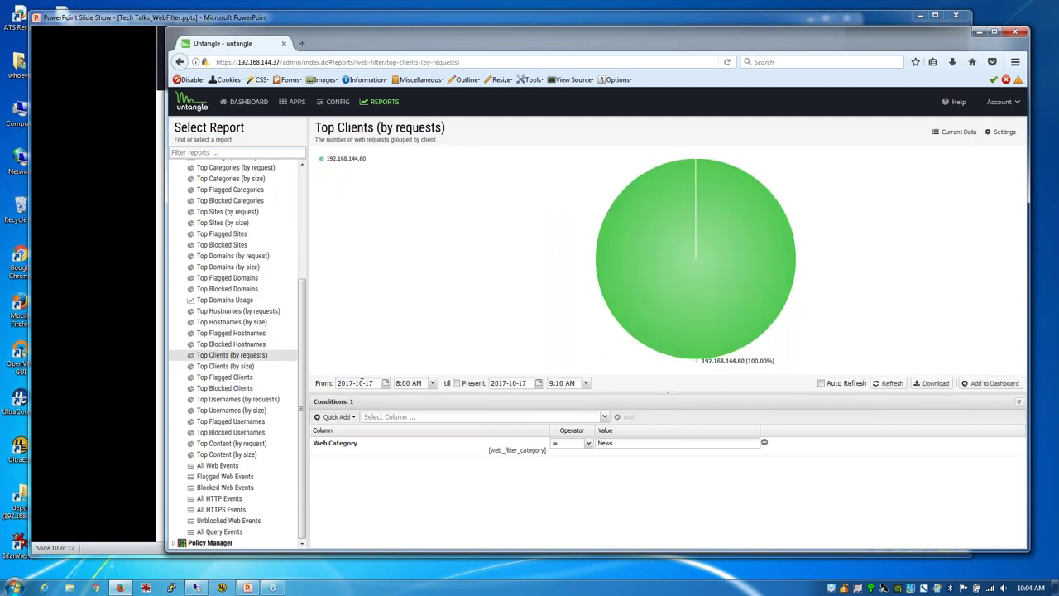
{"action": "left_click", "coordinate": [236, 377]}
{"action": "left_click", "coordinate": [229, 389]}
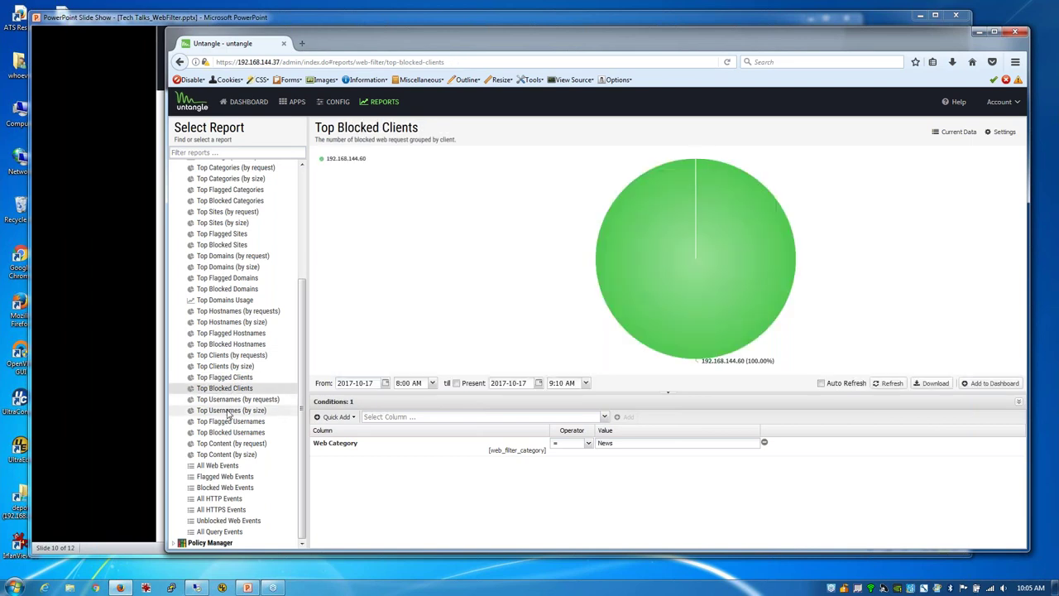
{"action": "left_click", "coordinate": [230, 410]}
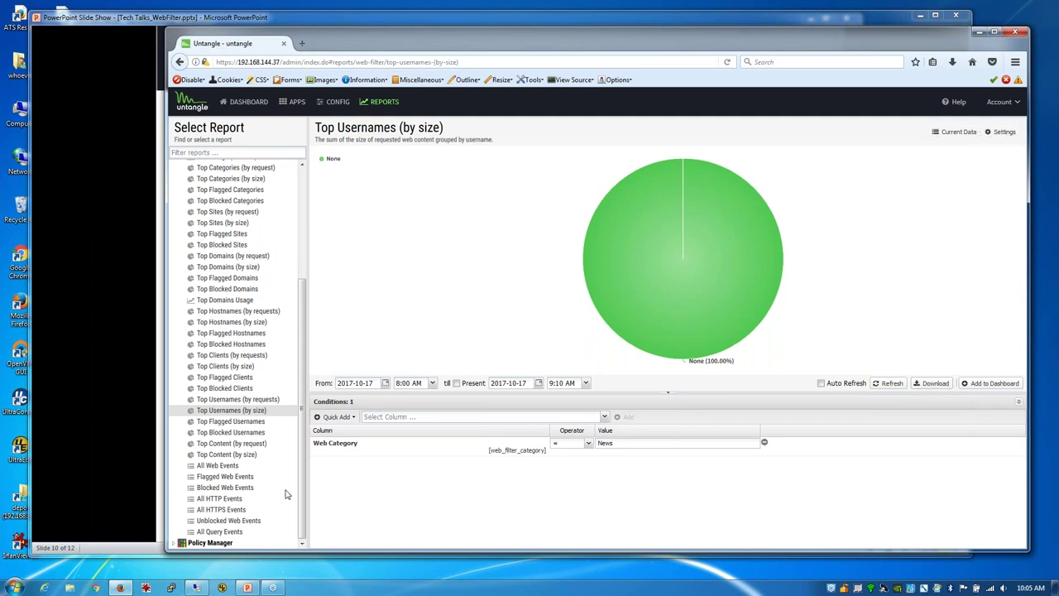
{"action": "left_click", "coordinate": [228, 468]}
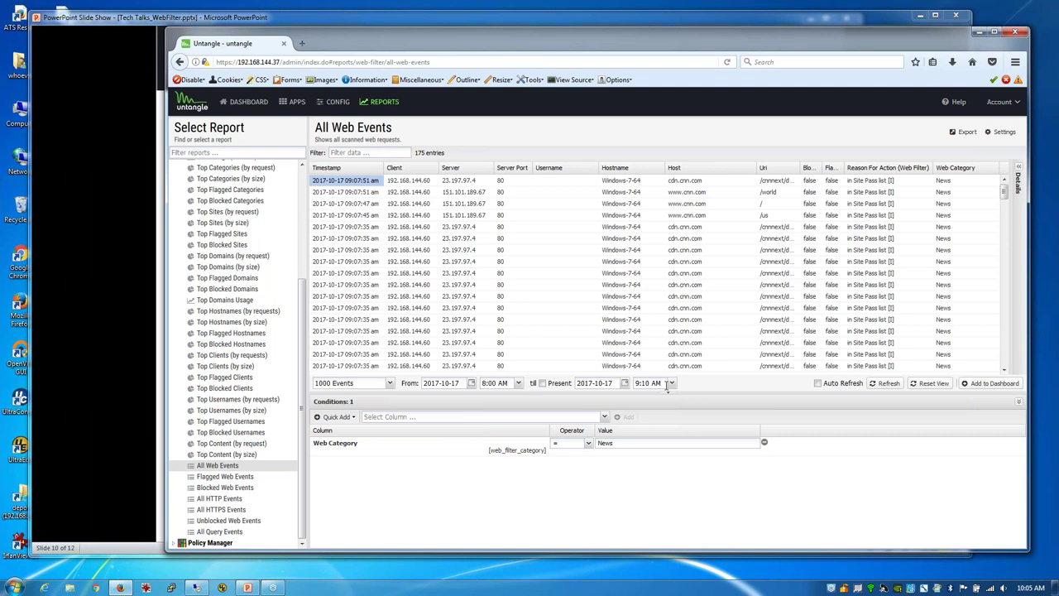
Step: Start a CSV export of the News events, cancel the download, and view Top Usernames (by size)
{"action": "left_click", "coordinate": [967, 133]}
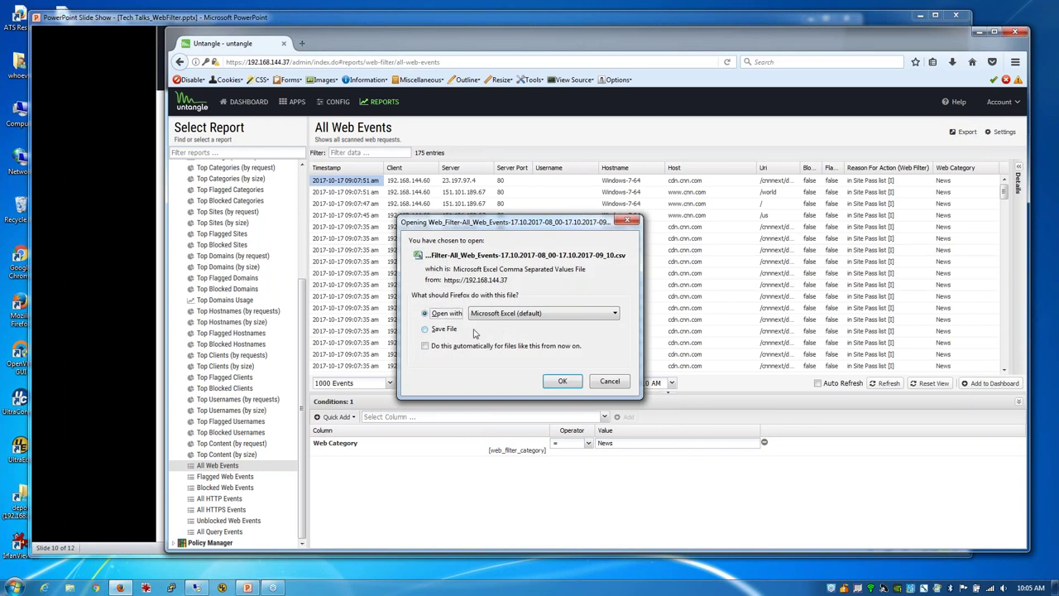
{"action": "left_click", "coordinate": [610, 385]}
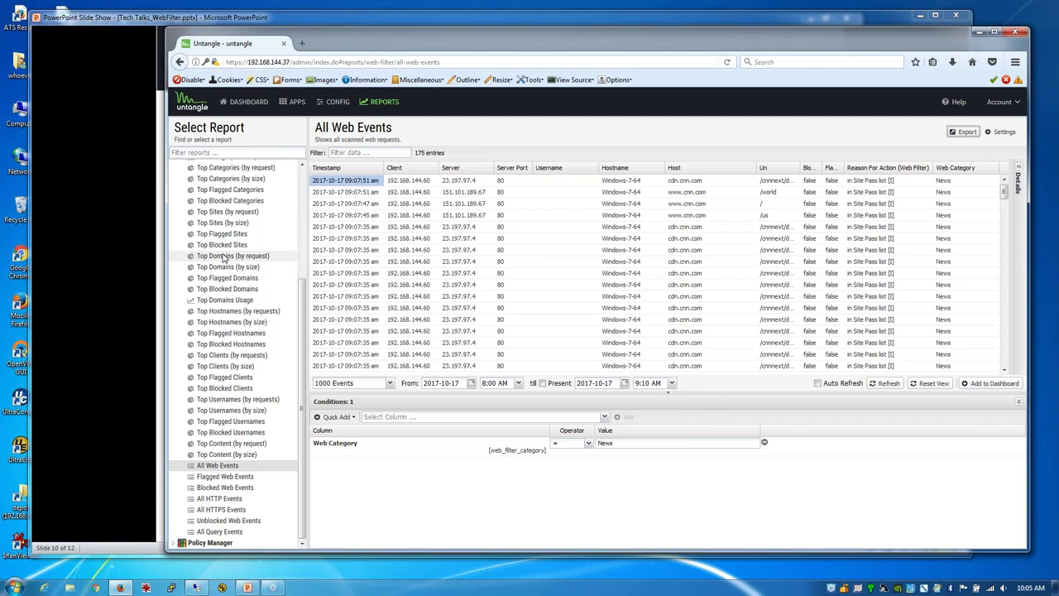
{"action": "left_click", "coordinate": [234, 410]}
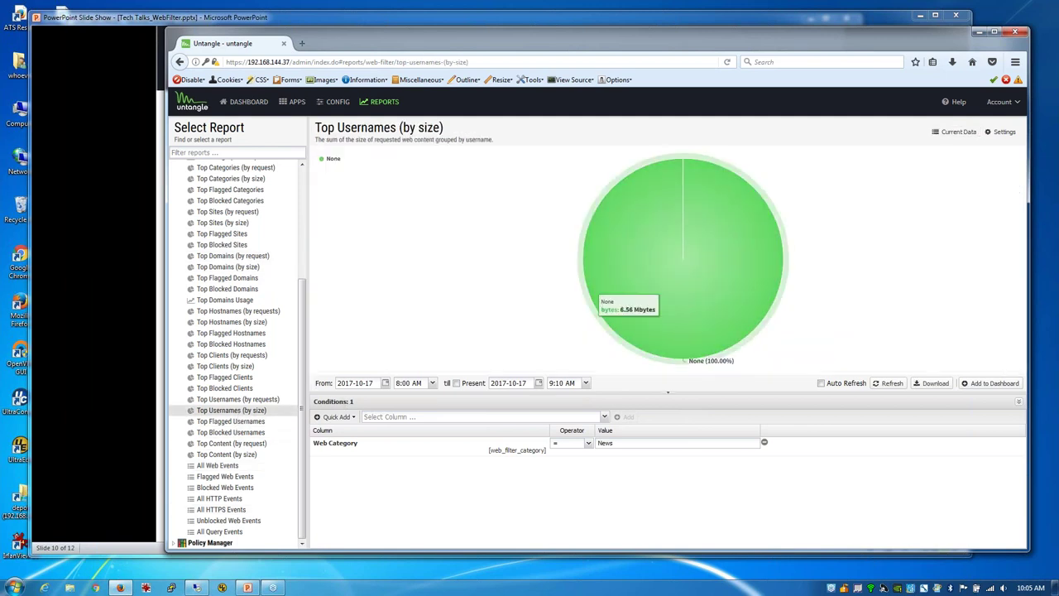
Step: In Top Flagged Categories settings, add a Client = 192.168.144.60 SQL condition beside Flagged = true
{"action": "left_click", "coordinate": [1001, 133]}
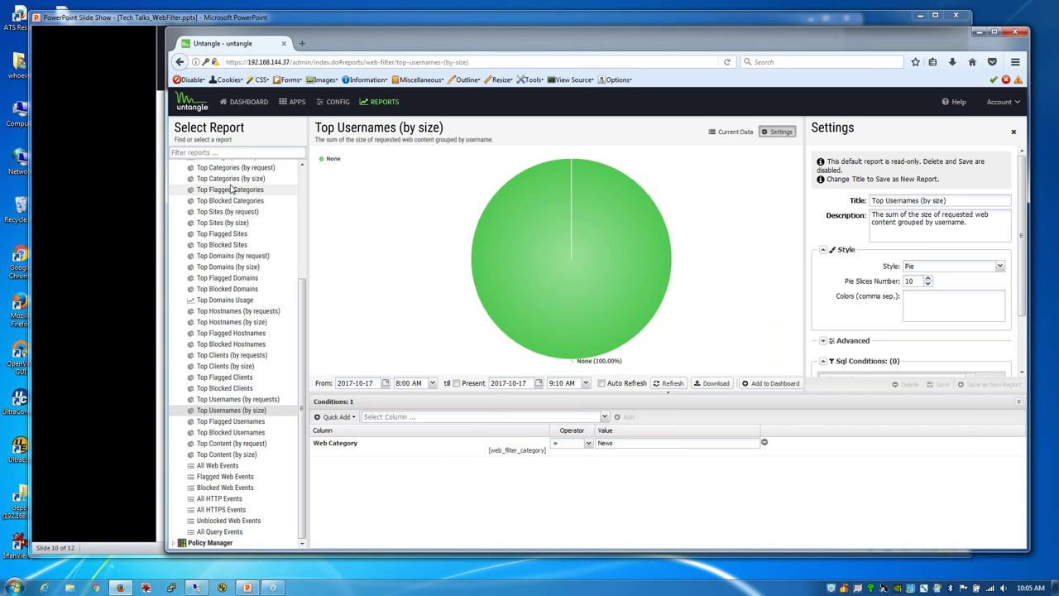
{"action": "left_click", "coordinate": [232, 190]}
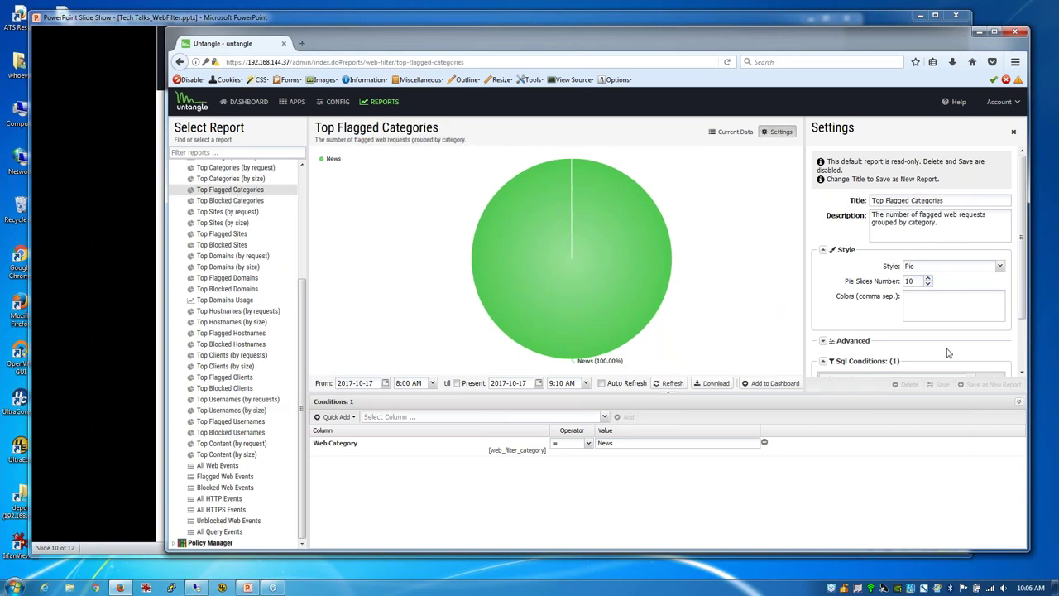
{"action": "scroll", "coordinate": [947, 351], "scroll_direction": "down", "scroll_amount": 2}
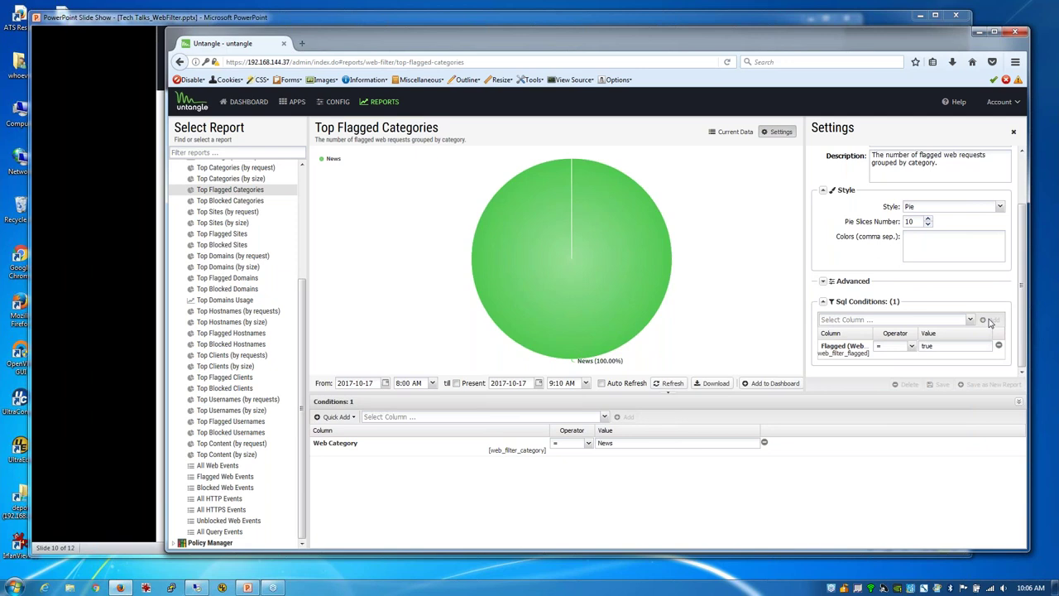
{"action": "left_click", "coordinate": [970, 321]}
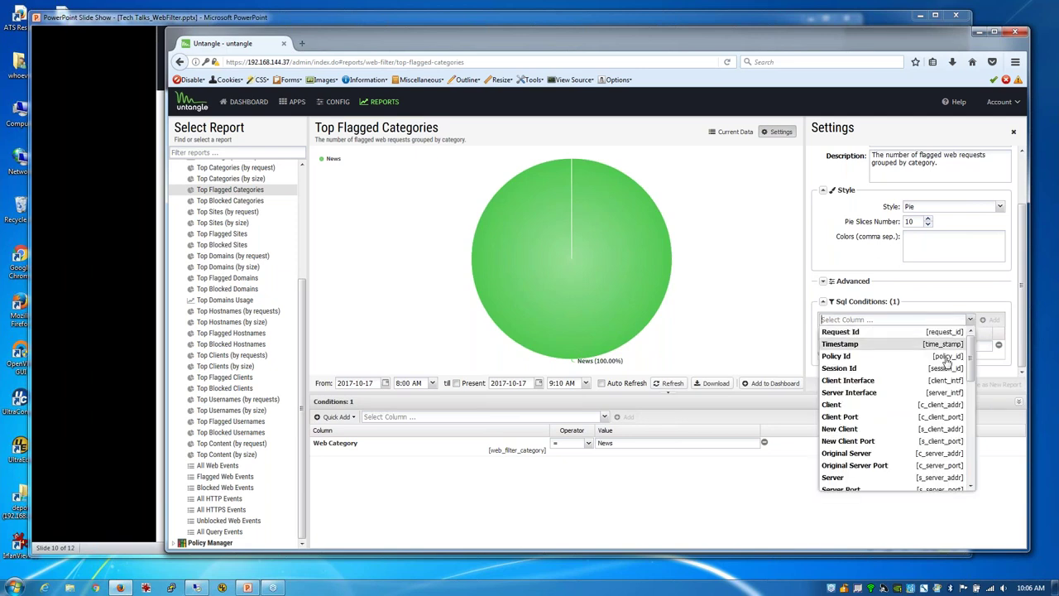
{"action": "left_click", "coordinate": [917, 406]}
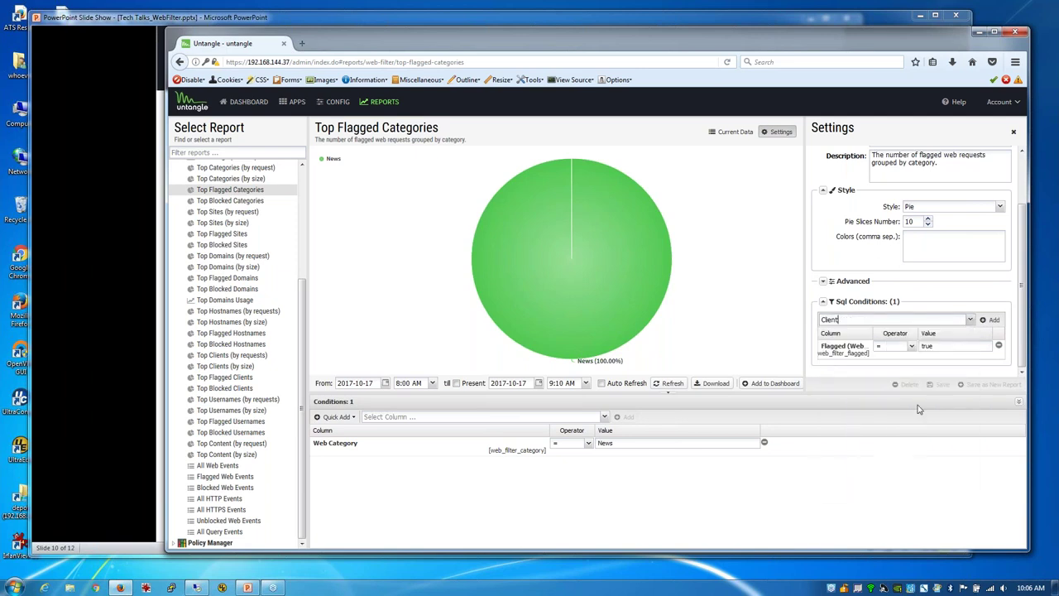
{"action": "left_click", "coordinate": [993, 320]}
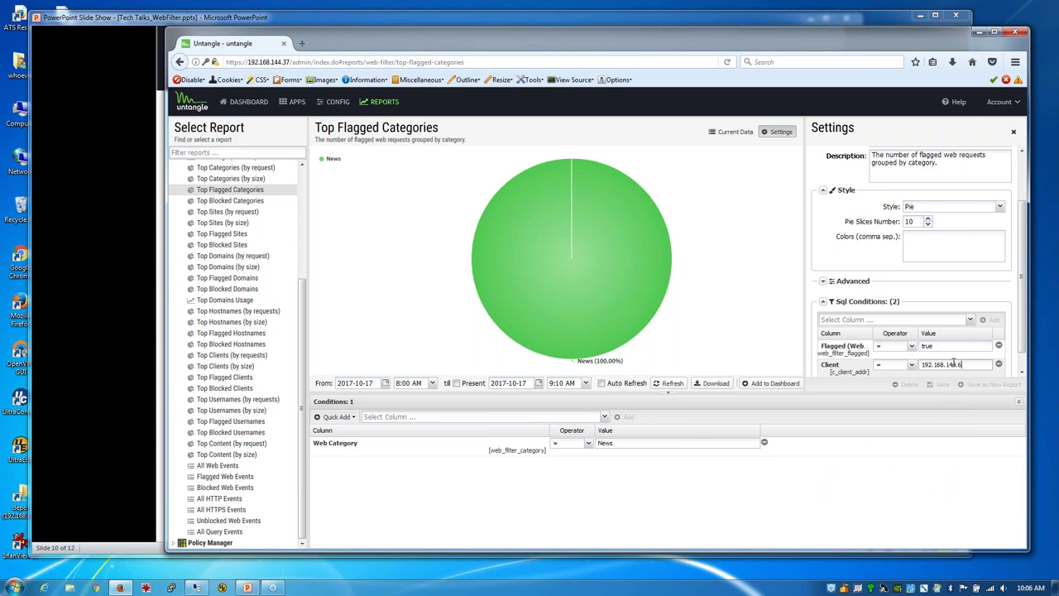
{"action": "scroll", "coordinate": [966, 319], "scroll_direction": "down", "scroll_amount": 1}
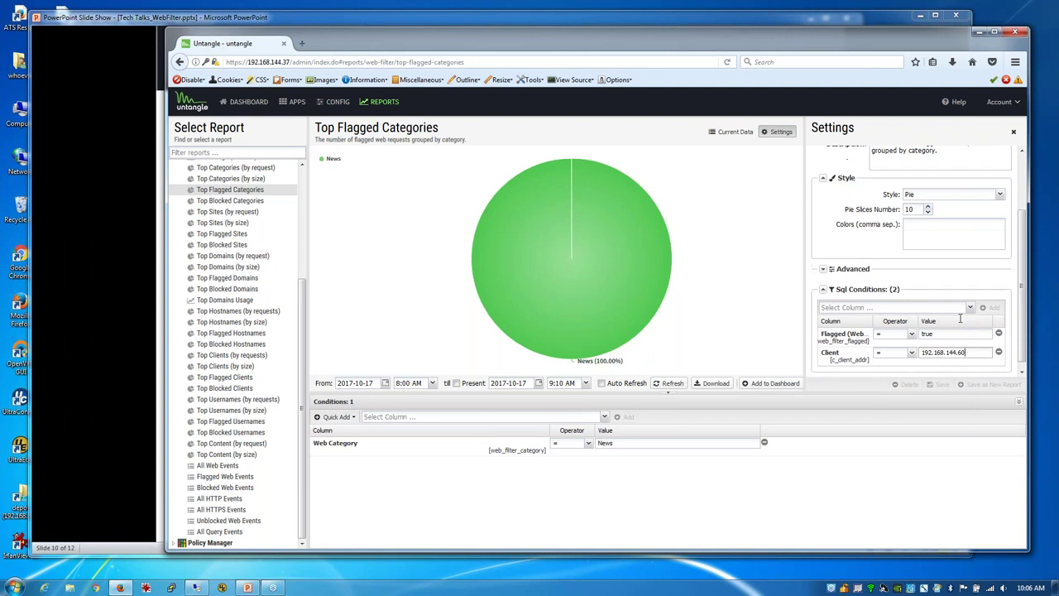
{"action": "scroll", "coordinate": [998, 303], "scroll_direction": "up", "scroll_amount": 3}
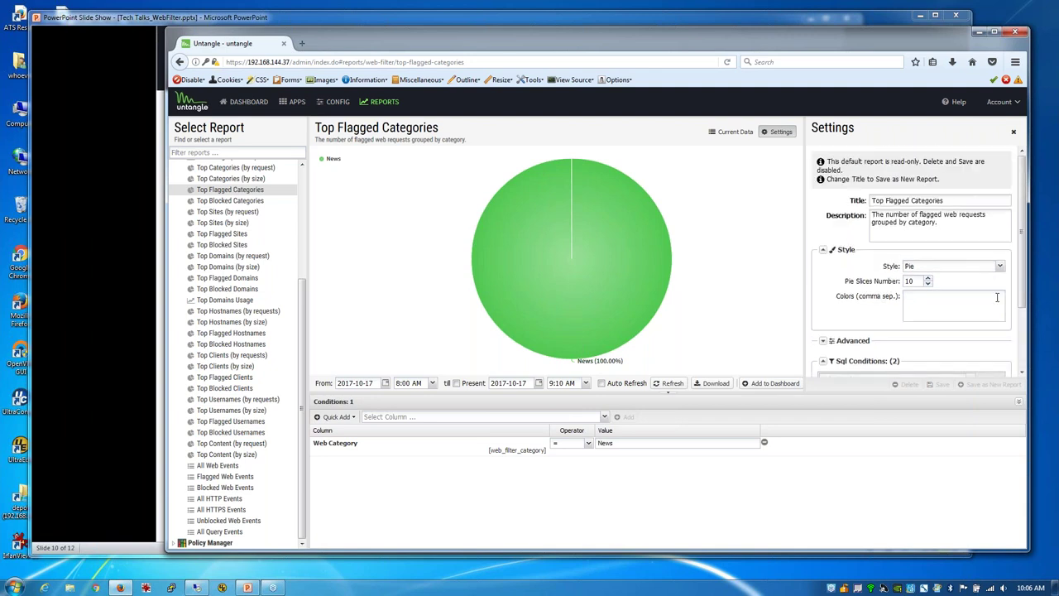
{"action": "scroll", "coordinate": [996, 298], "scroll_direction": "down", "scroll_amount": 3}
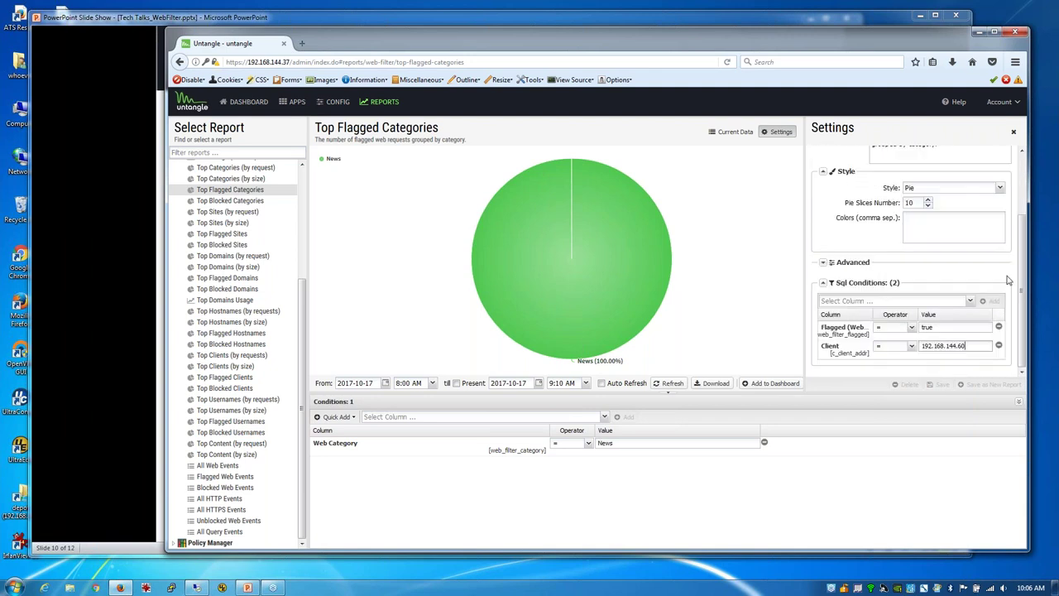
Step: Save the report as a new report titled 'Top Flagged Categories .60'
{"action": "scroll", "coordinate": [996, 190], "scroll_direction": "up", "scroll_amount": 3}
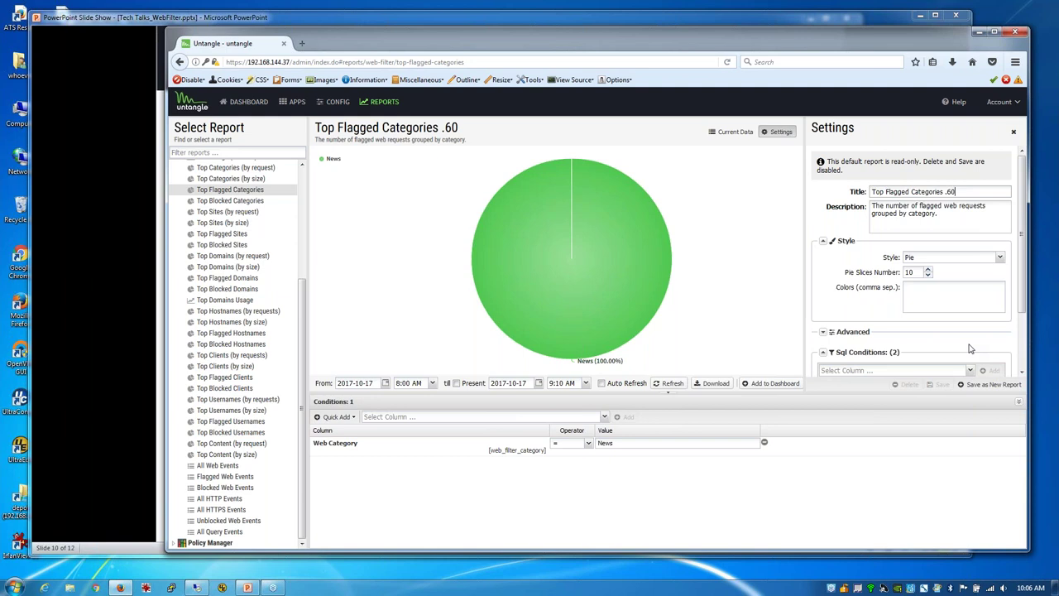
{"action": "left_click", "coordinate": [996, 385]}
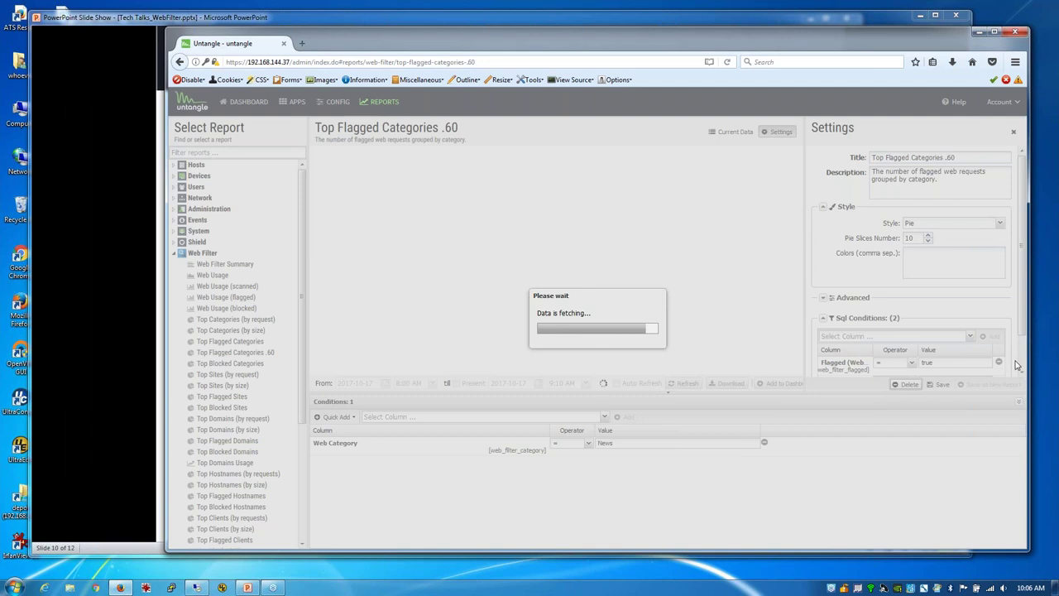
Step: Reload the reports page and trim the report suffix from the page address
{"action": "left_click", "coordinate": [728, 62]}
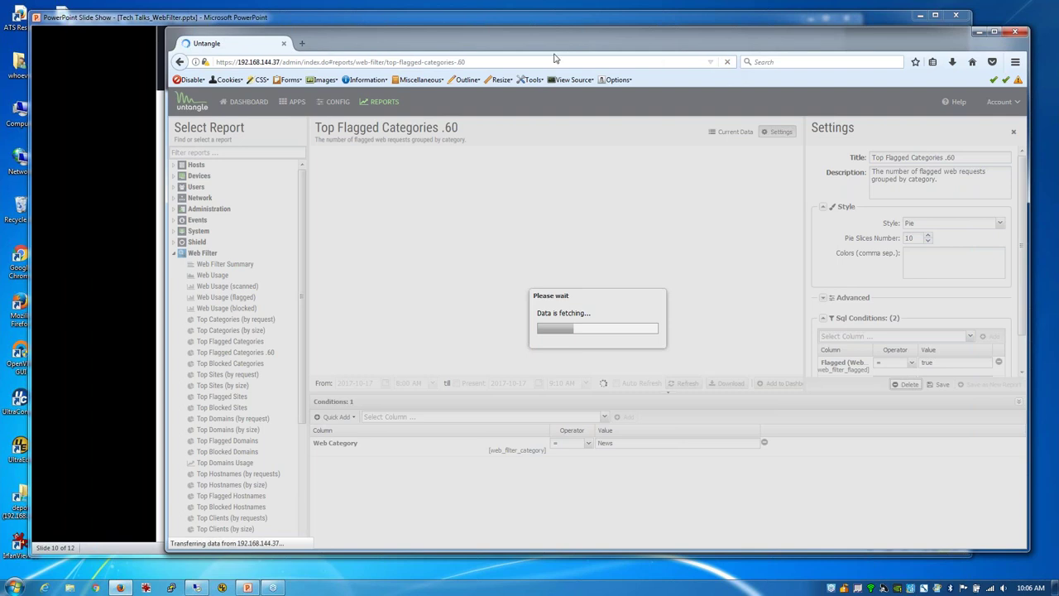
{"action": "left_click", "coordinate": [469, 63]}
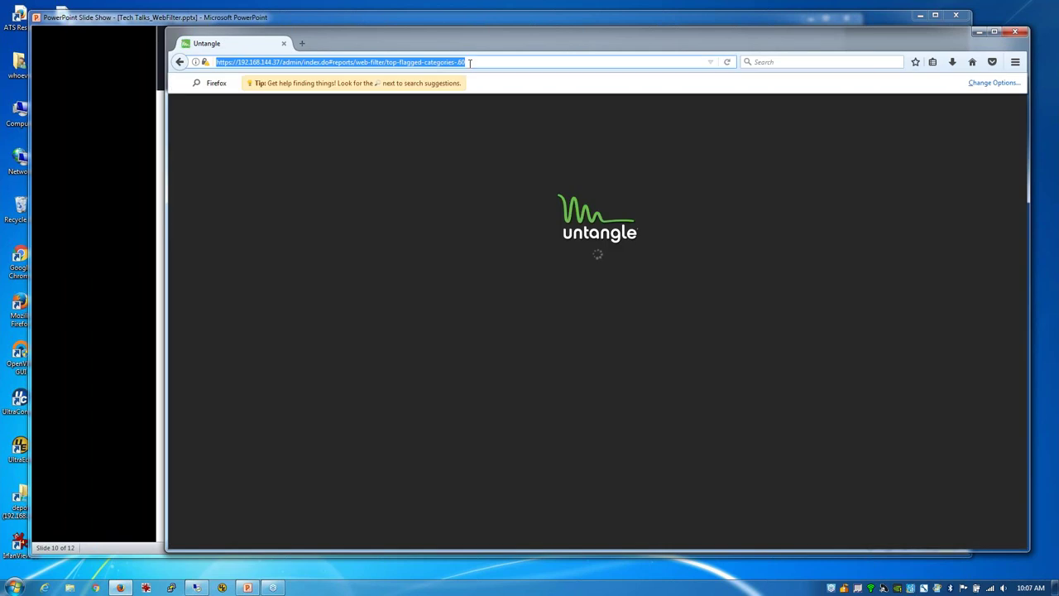
{"action": "left_click", "coordinate": [469, 63]}
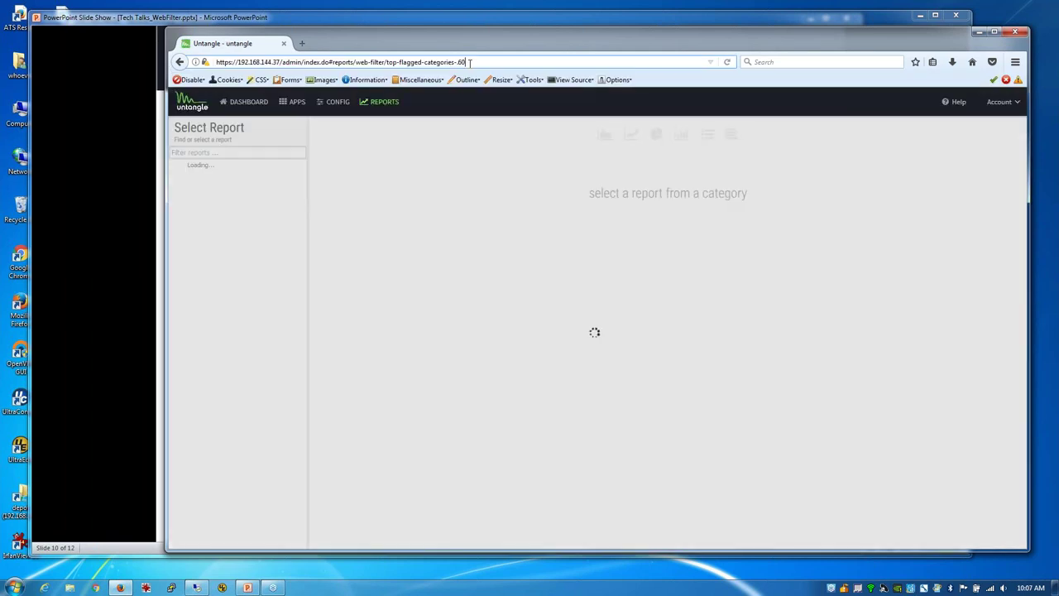
{"action": "key", "text": "BackSpace"}
{"action": "key", "text": "BackSpace"}
{"action": "key", "text": "BackSpace"}
{"action": "key", "text": "BackSpace"}
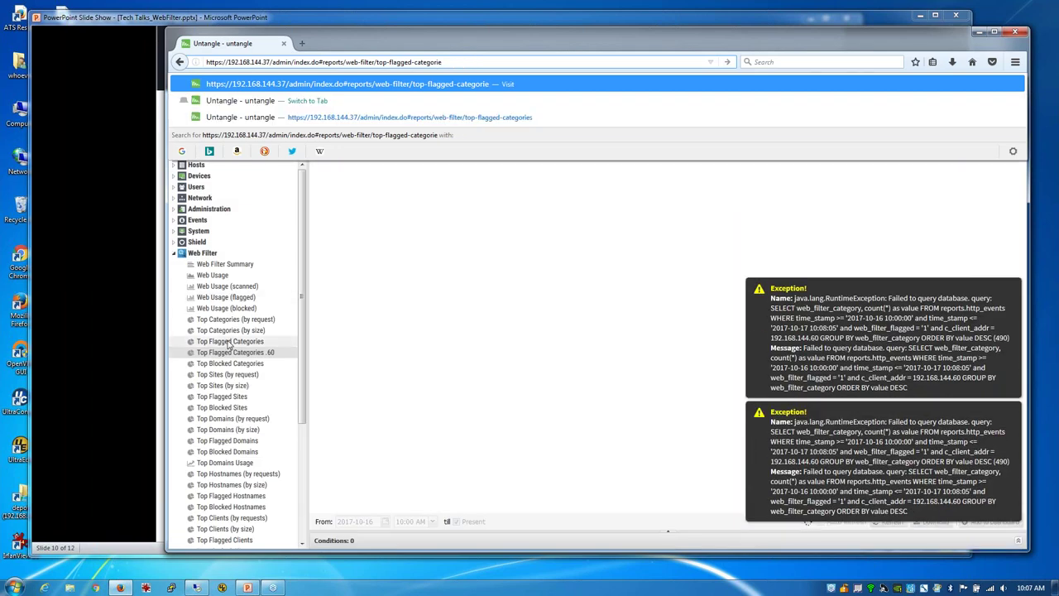
{"action": "key", "text": "Return"}
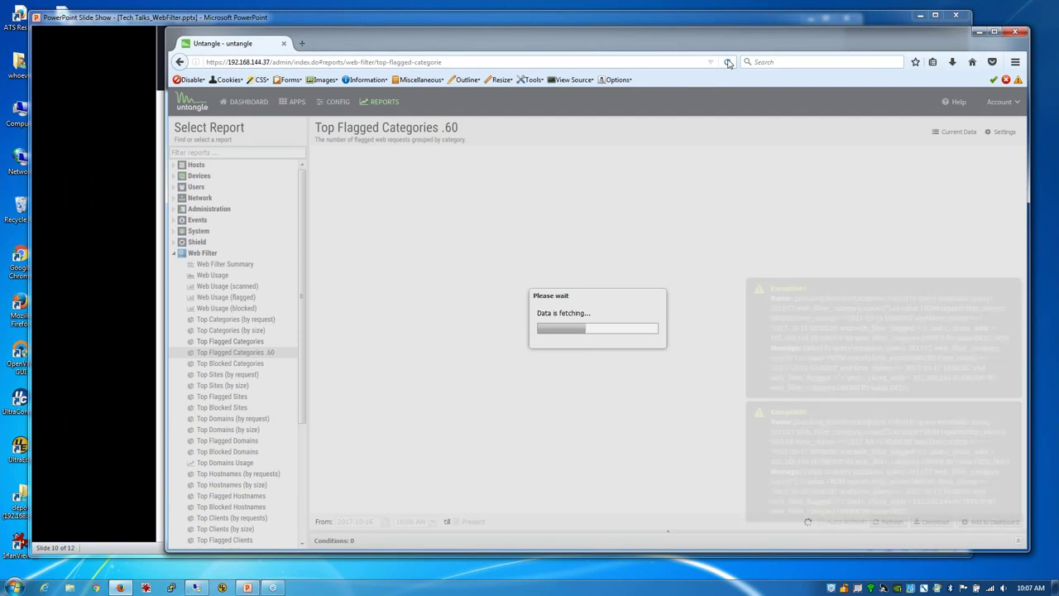
{"action": "left_click", "coordinate": [728, 63]}
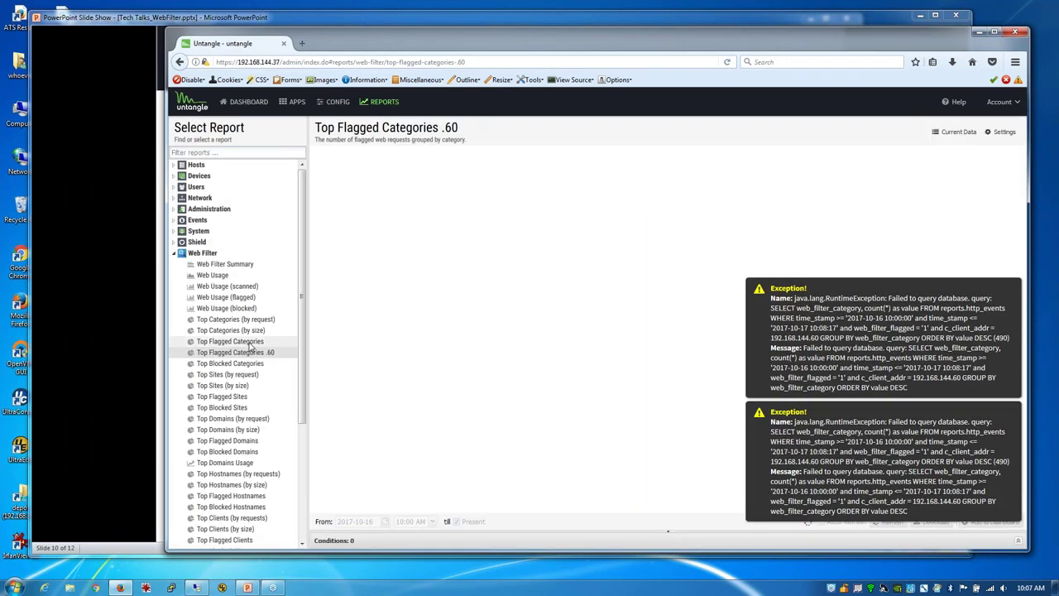
Step: Load the original Top Flagged Categories report by removing .60 from the address
{"action": "left_click", "coordinate": [249, 342]}
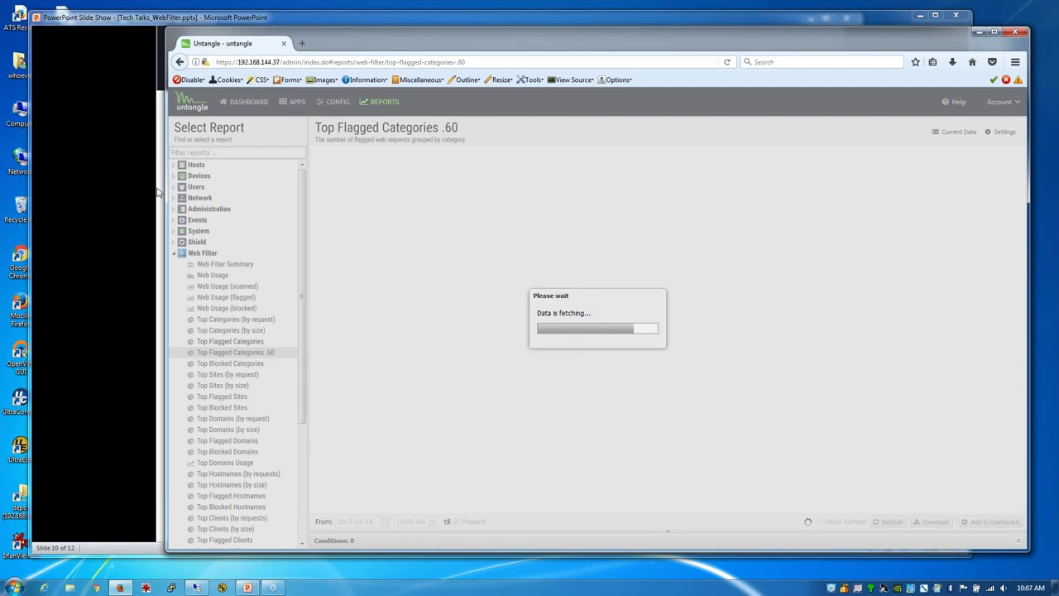
{"action": "left_click", "coordinate": [487, 62]}
{"action": "key", "text": "BackSpace"}
{"action": "key", "text": "BackSpace"}
{"action": "key", "text": "BackSpace"}
{"action": "key", "text": "BackSpace"}
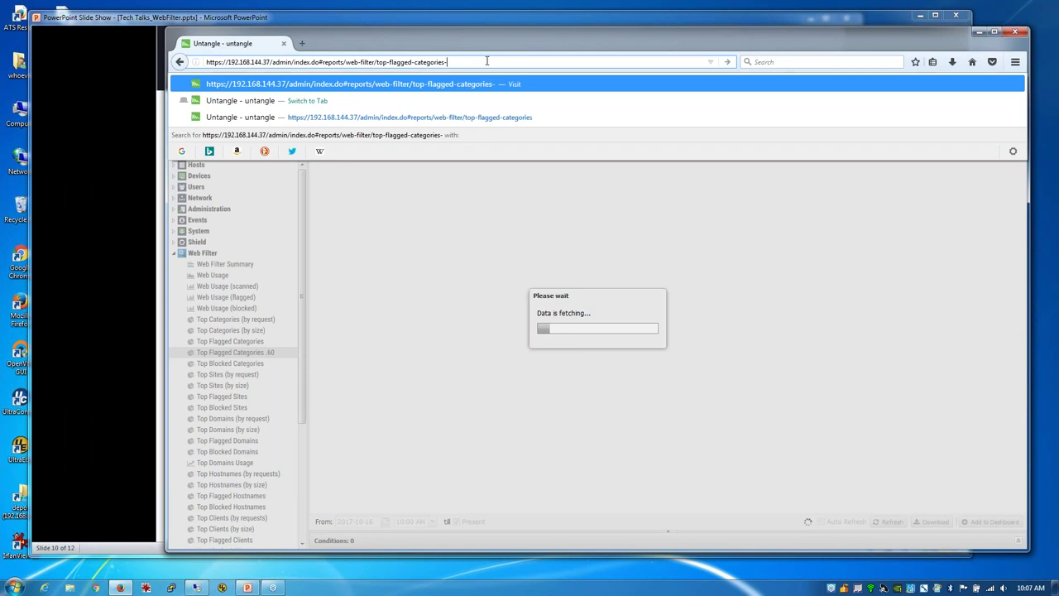
{"action": "key", "text": "Return"}
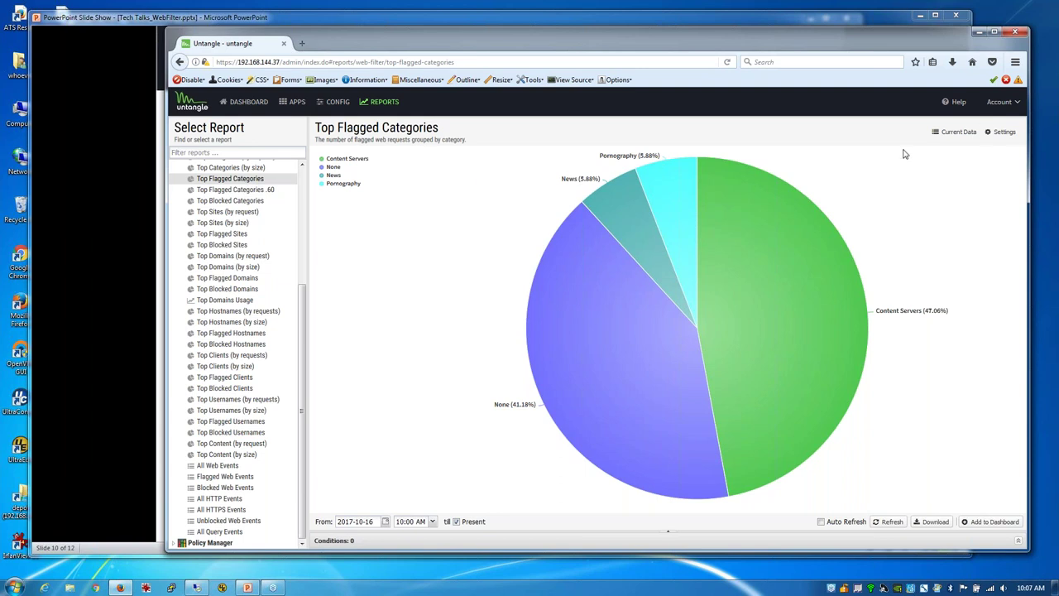
Step: Open the report's settings, then bring the PowerPoint slide show back to the Troubleshooting slide
{"action": "left_click", "coordinate": [998, 131]}
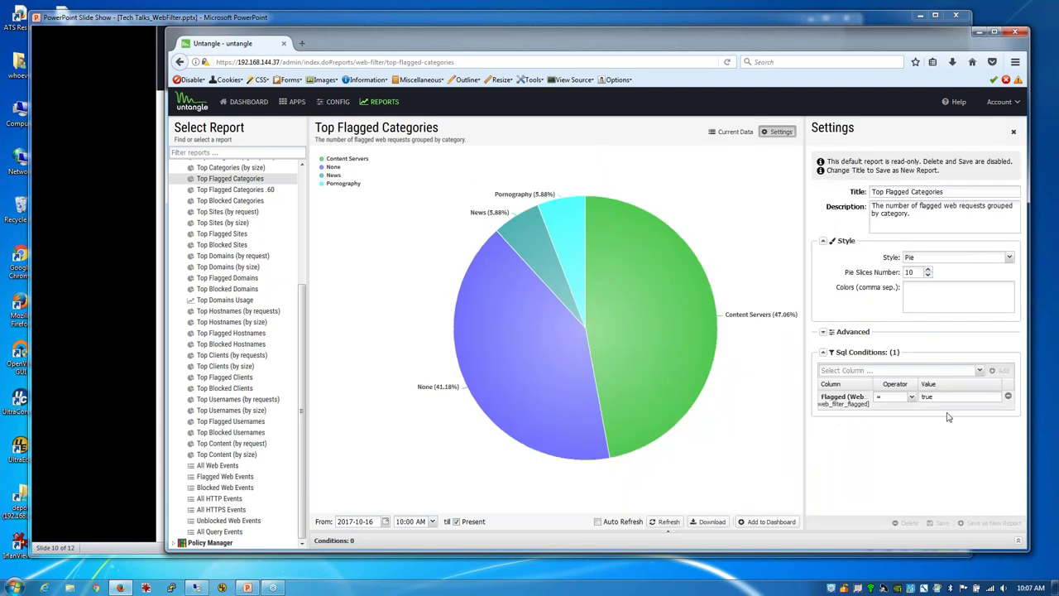
{"action": "left_click", "coordinate": [114, 250]}
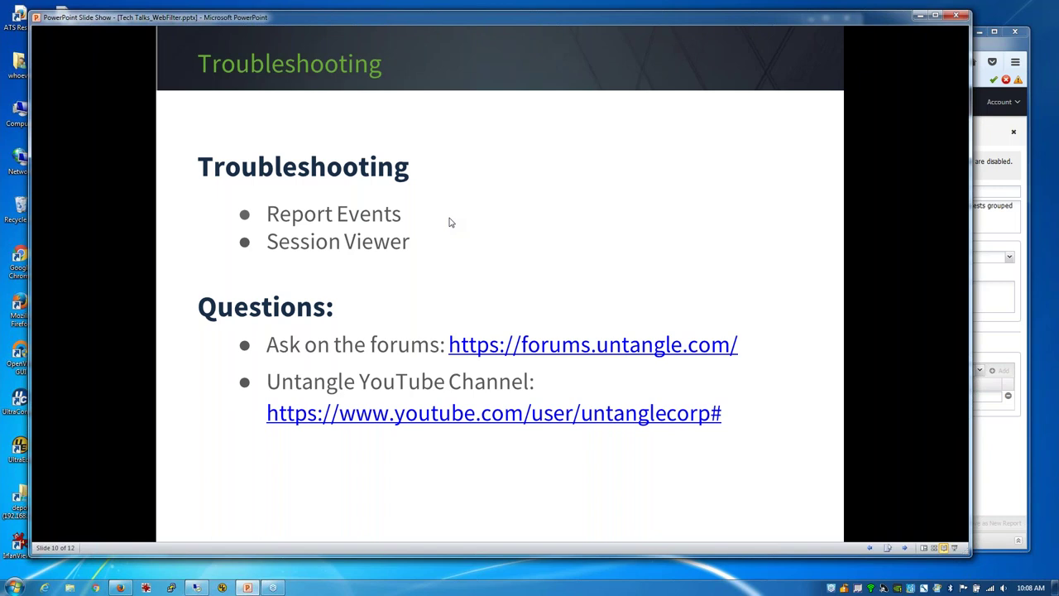
Step: Advance the slide show through Professional Services to the closing Thank You! slide
{"action": "left_click", "coordinate": [450, 222]}
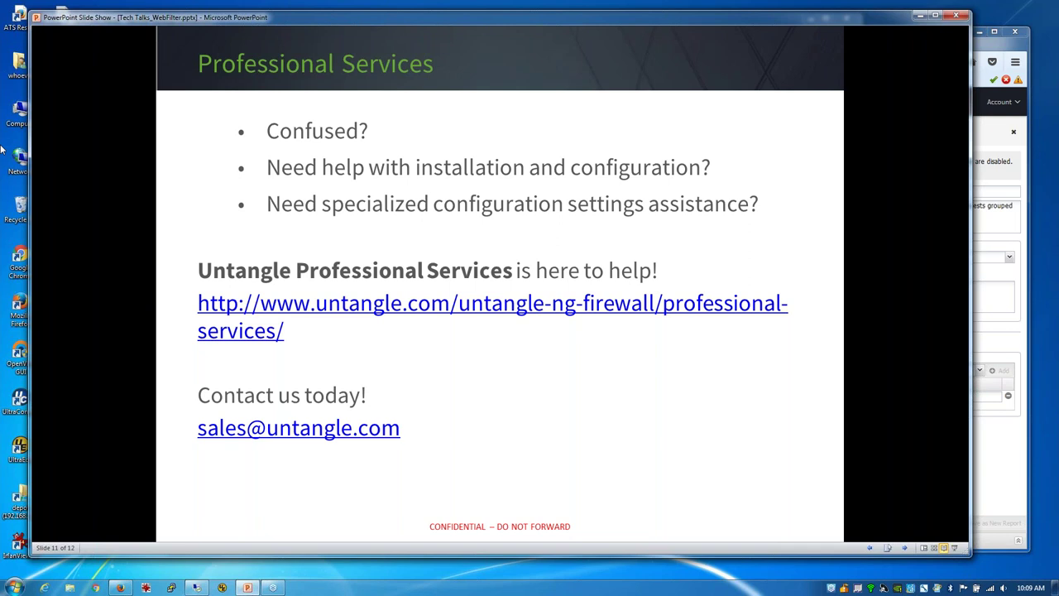
{"action": "key", "text": "Page_Down"}
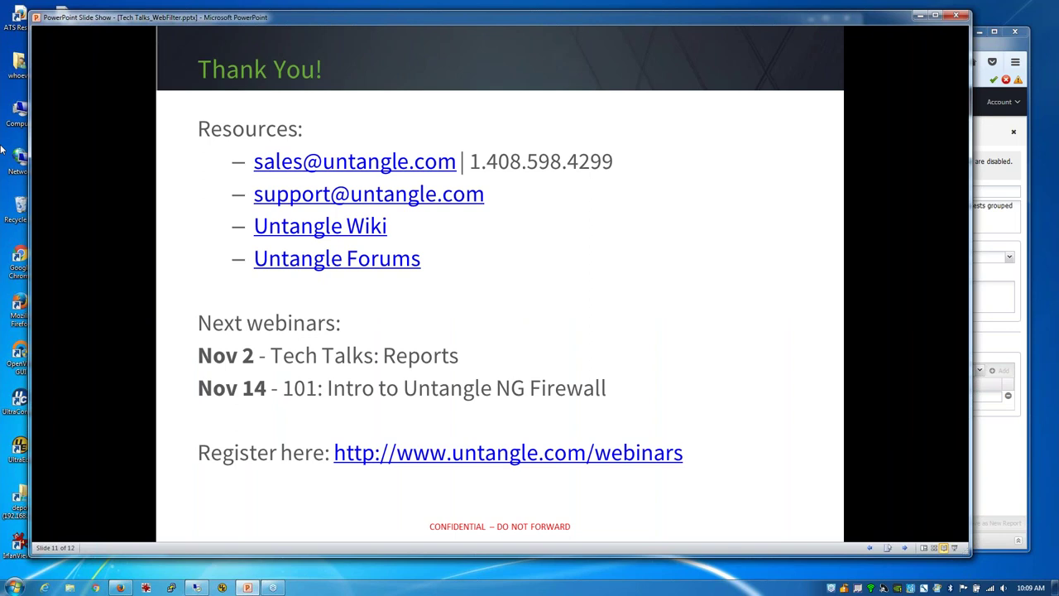